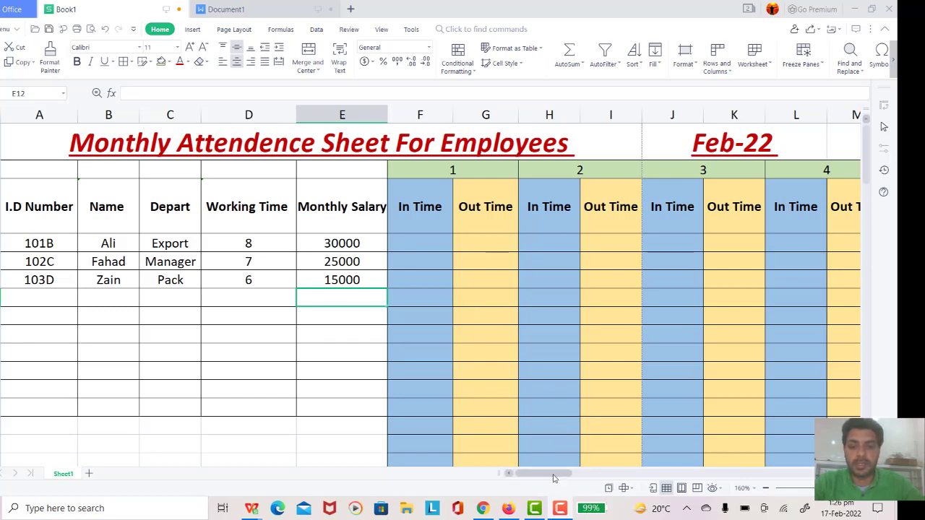
Enter a 9:00 am in-time and 5:00 pm out-time for 102C on day 31
{"action": "left_click_drag", "start_coordinate": [558, 473], "coordinate": [811, 466]}
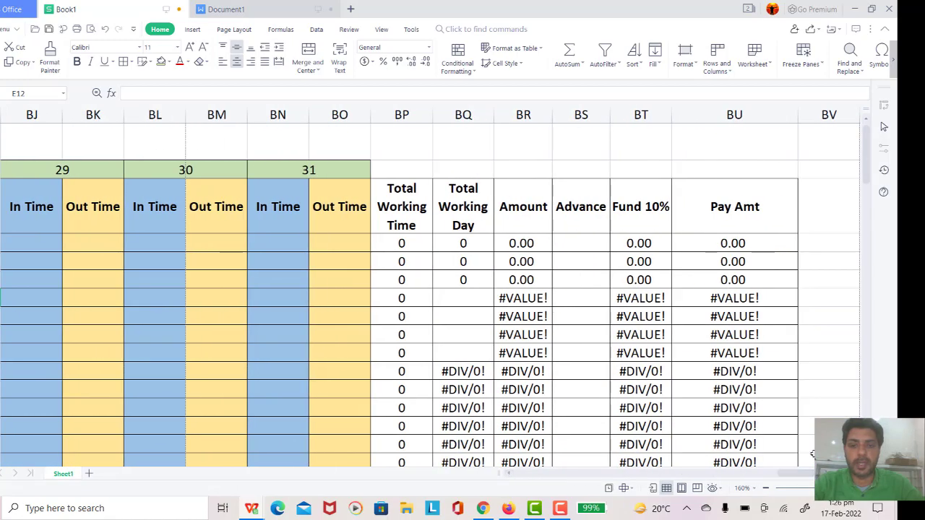
{"action": "left_click", "coordinate": [291, 260]}
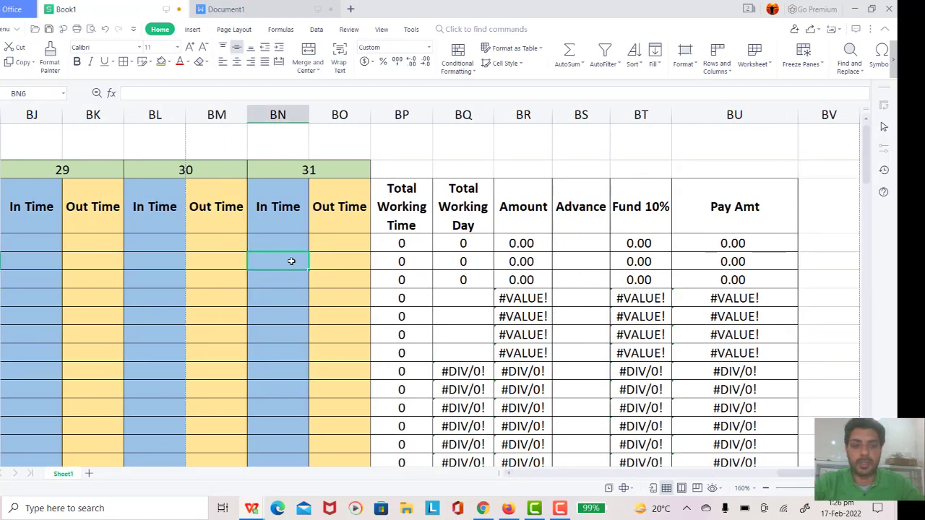
{"action": "type", "text": "9"}
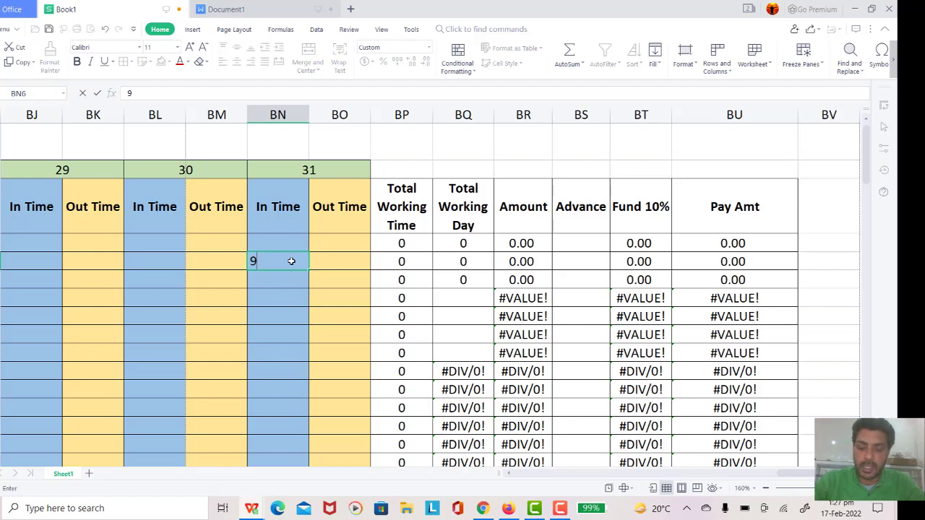
{"action": "type", "text": ":00"}
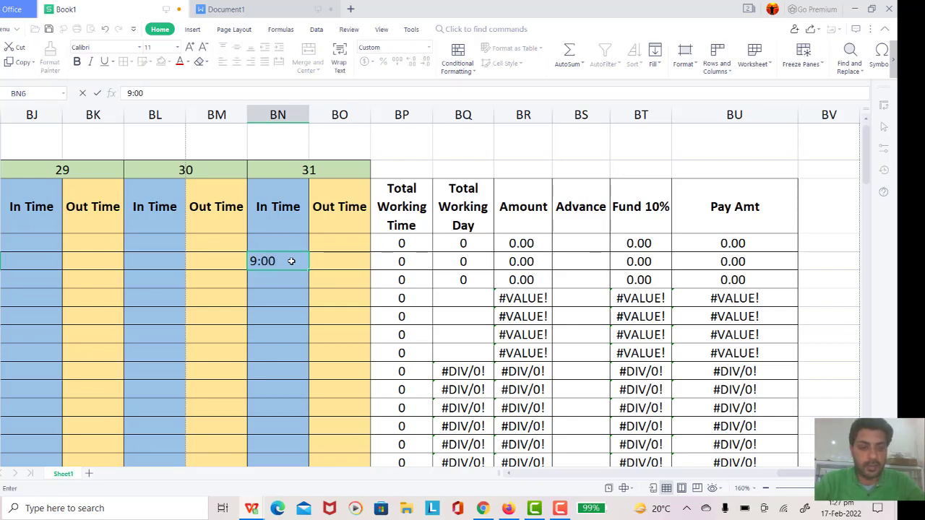
{"action": "type", "text": " am"}
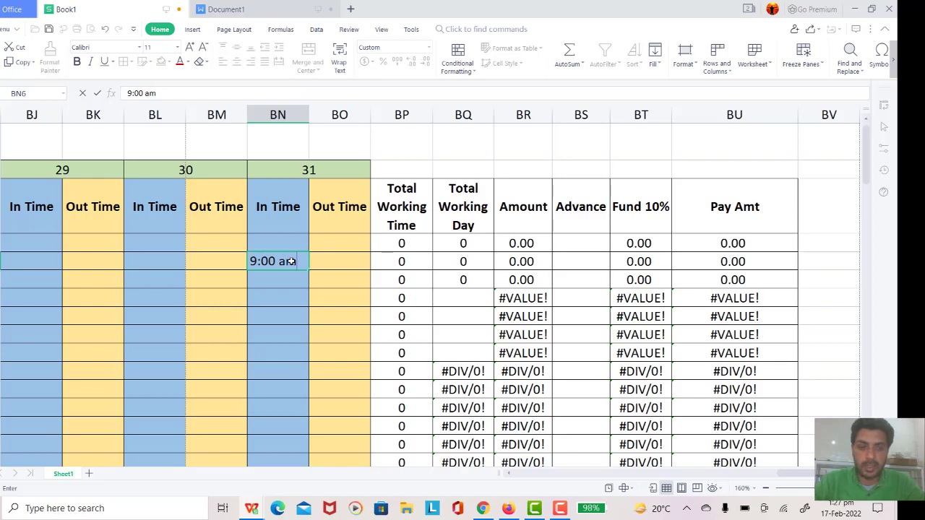
{"action": "key", "text": "Tab"}
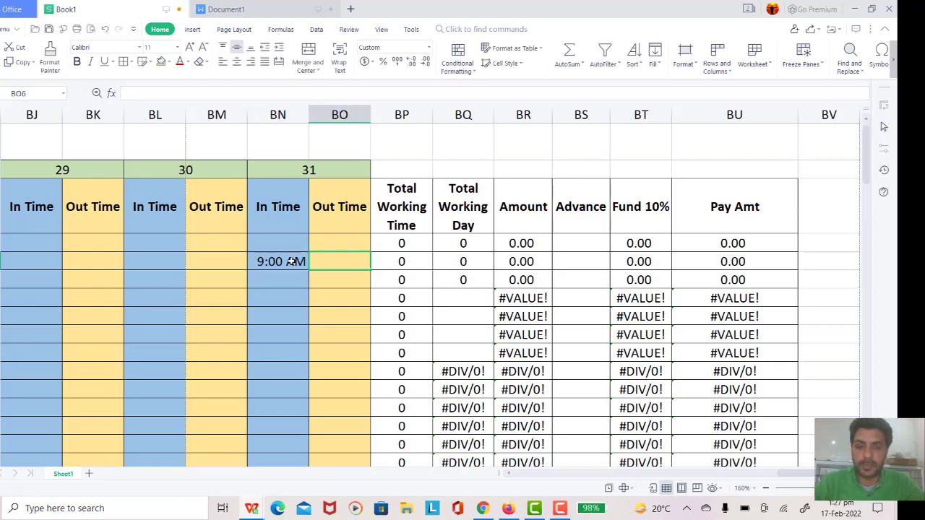
{"action": "type", "text": "5:"}
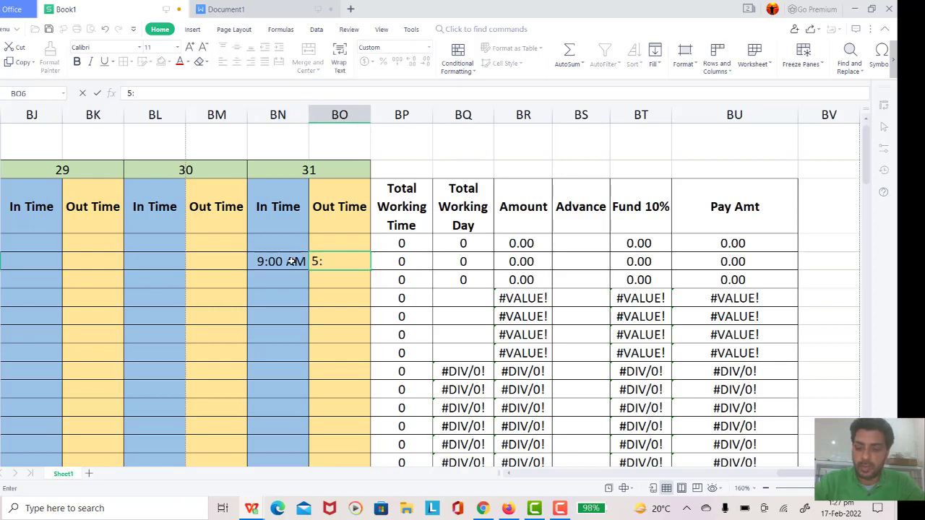
{"action": "type", "text": "00 pm"}
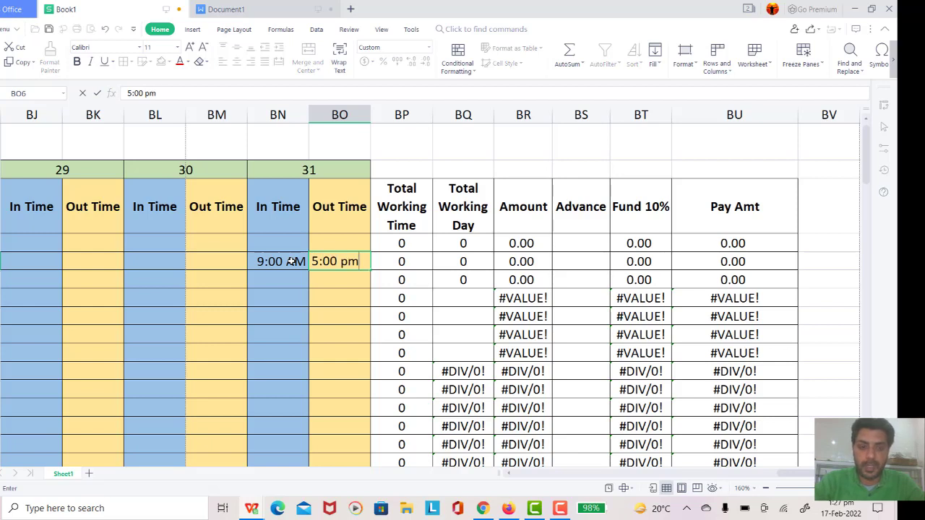
{"action": "key", "text": "Return"}
Check the total working time, working days, amount and 10% fund formulas, ending on Advance
{"action": "key", "text": "Up"}
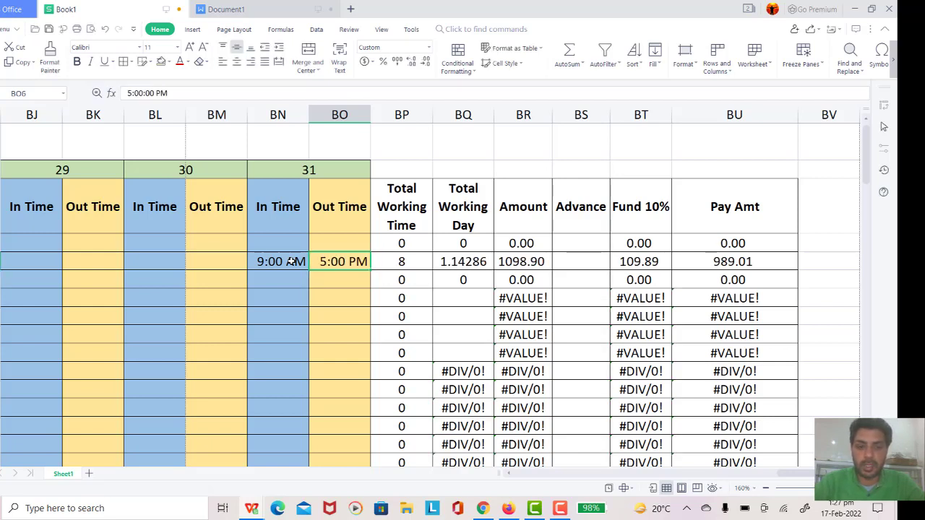
{"action": "key", "text": "Right"}
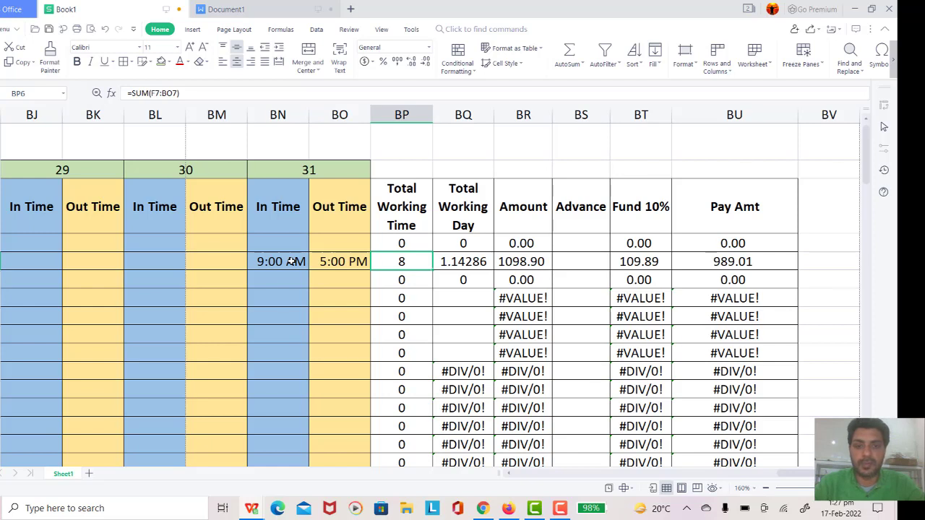
{"action": "key", "text": "Right"}
{"action": "key", "text": "Right"}
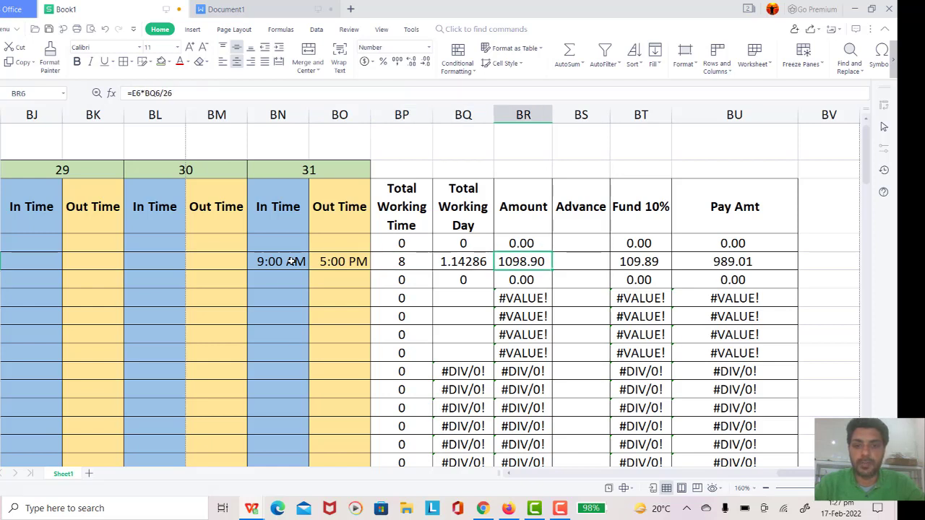
{"action": "key", "text": "Left"}
{"action": "key", "text": "Right"}
{"action": "key", "text": "Right"}
{"action": "key", "text": "Right"}
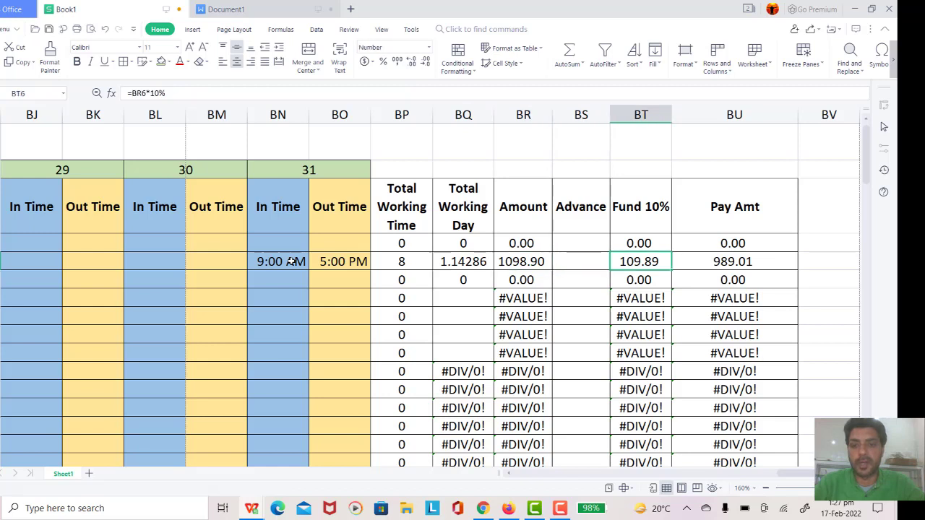
{"action": "key", "text": "Right"}
{"action": "key", "text": "Left"}
{"action": "key", "text": "Left"}
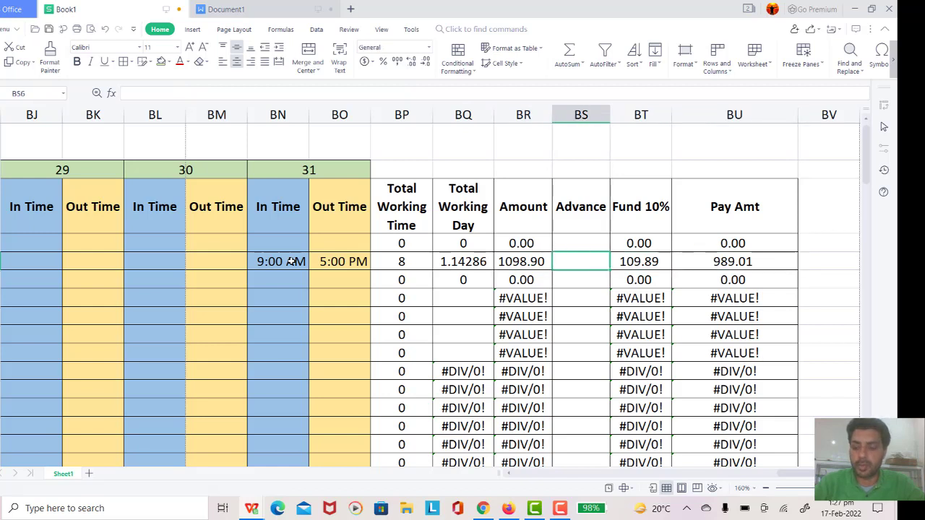
Enter a 200 advance for 102C and scroll back to column A
{"action": "type", "text": "200"}
{"action": "key", "text": "Return"}
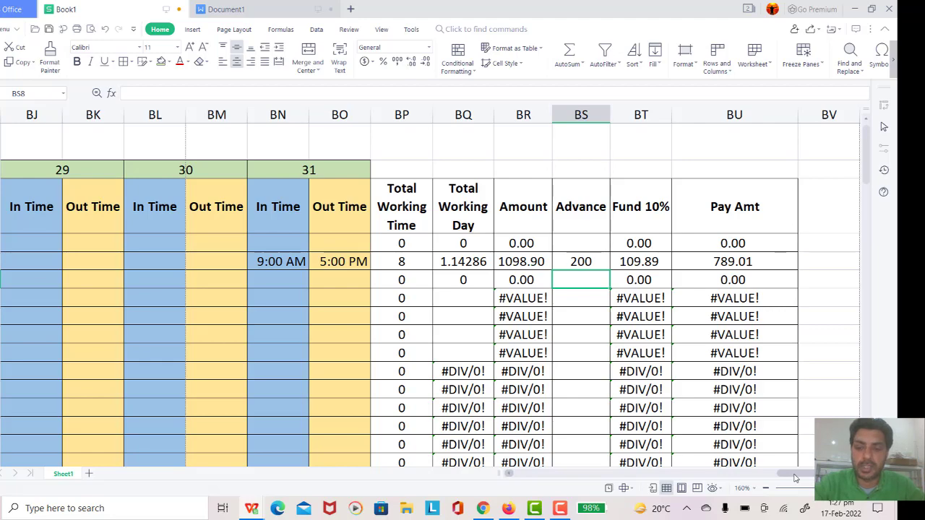
{"action": "left_click_drag", "start_coordinate": [795, 478], "coordinate": [529, 486]}
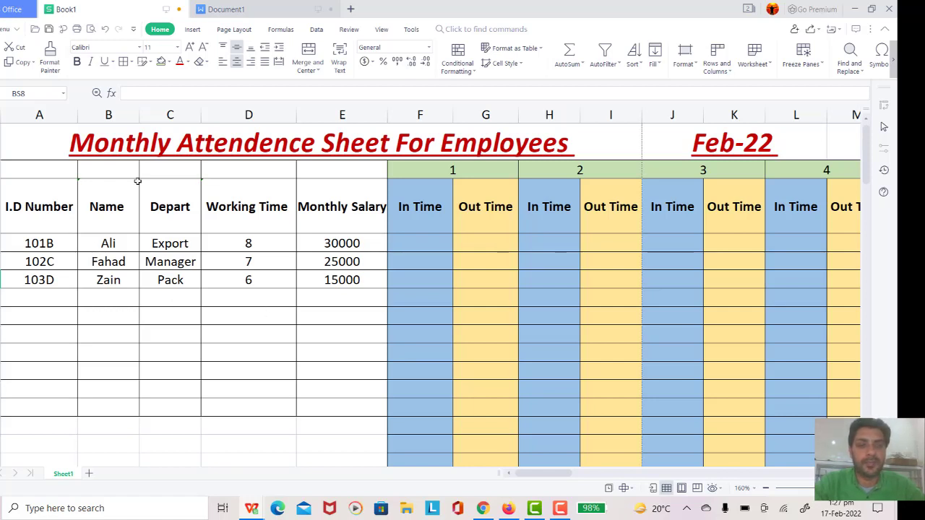
{"action": "mouse_move", "coordinate": [544, 474]}
{"action": "left_mouse_down"}
{"action": "mouse_move", "coordinate": [799, 473]}
{"action": "mouse_move", "coordinate": [481, 490]}
{"action": "left_mouse_up"}
Add Sheet2 and give its page A4 paper size with Narrow margins
{"action": "left_click", "coordinate": [90, 474]}
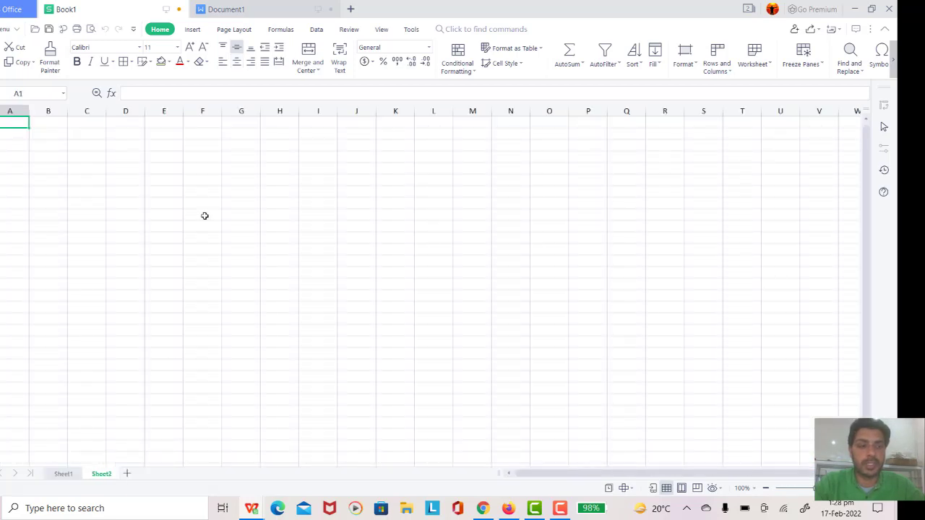
{"action": "left_click", "coordinate": [226, 31]}
{"action": "left_click", "coordinate": [61, 56]}
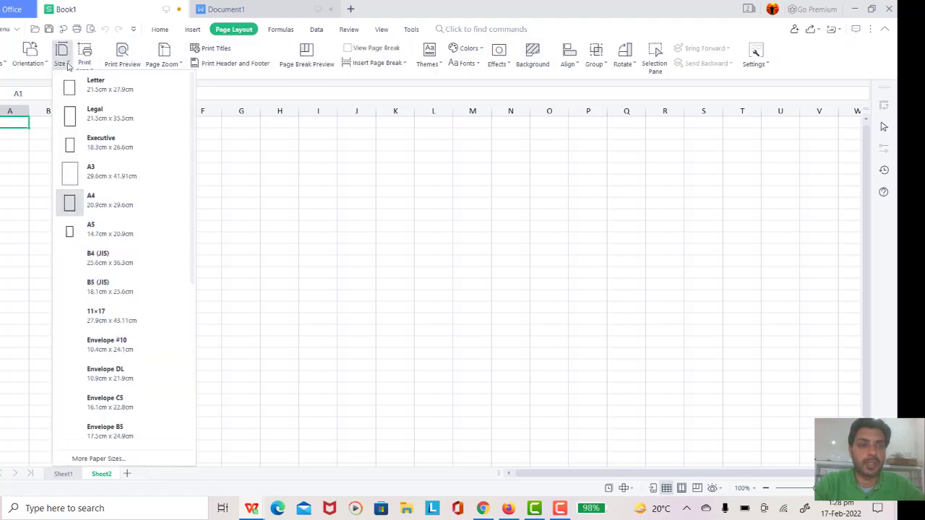
{"action": "left_click", "coordinate": [82, 206]}
{"action": "left_click", "coordinate": [6, 58]}
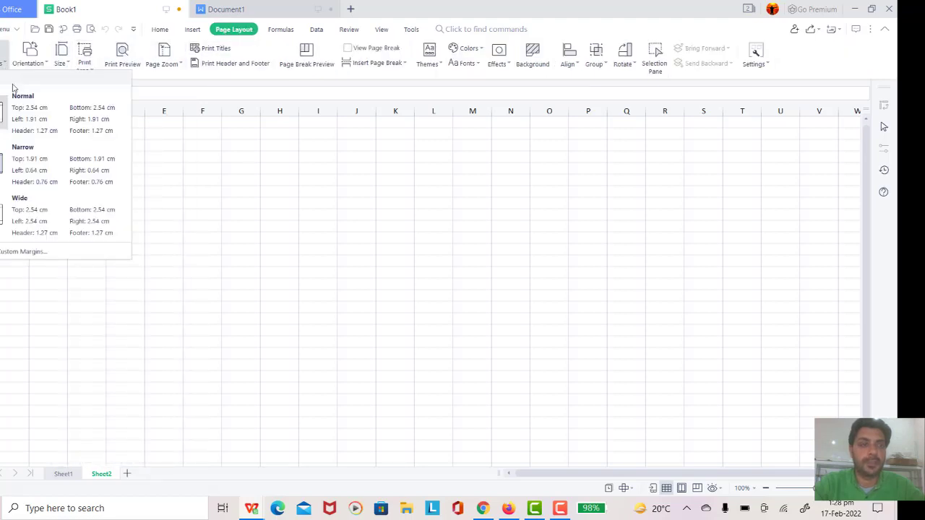
{"action": "left_click", "coordinate": [21, 161]}
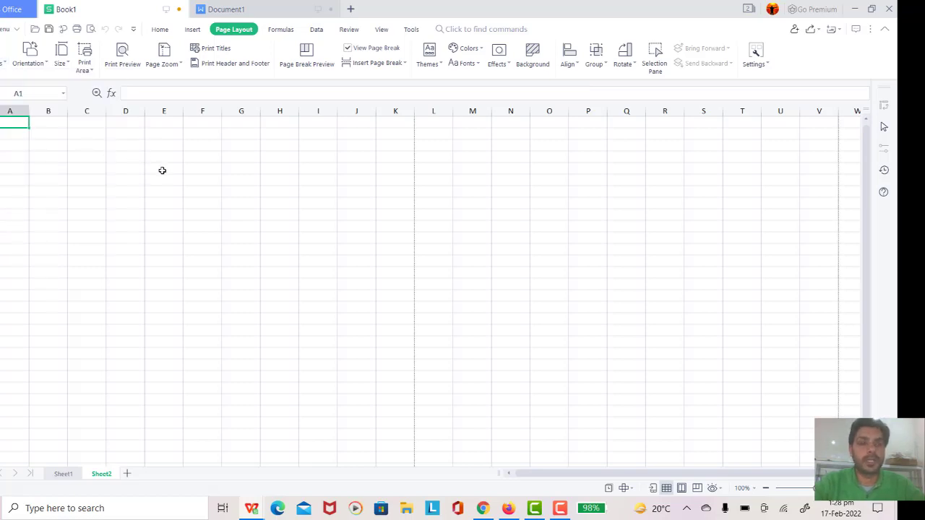
Move down to cell A3 and compare with Sheet1 before returning to Sheet2
{"action": "key", "text": "Return"}
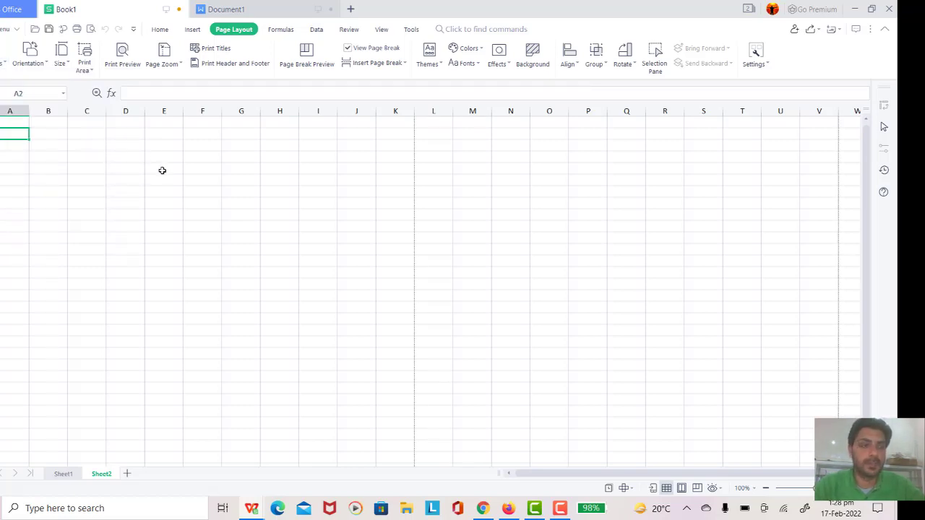
{"action": "key", "text": "Return"}
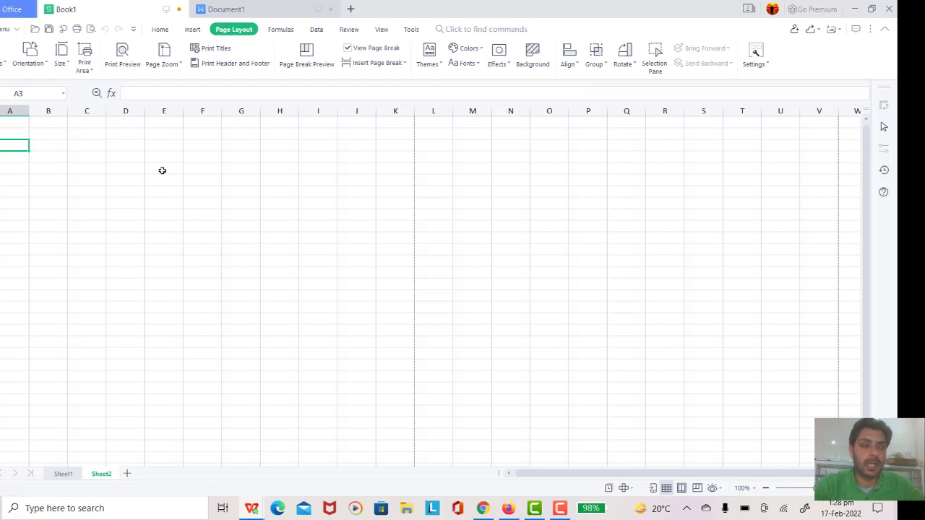
{"action": "left_click", "coordinate": [65, 475]}
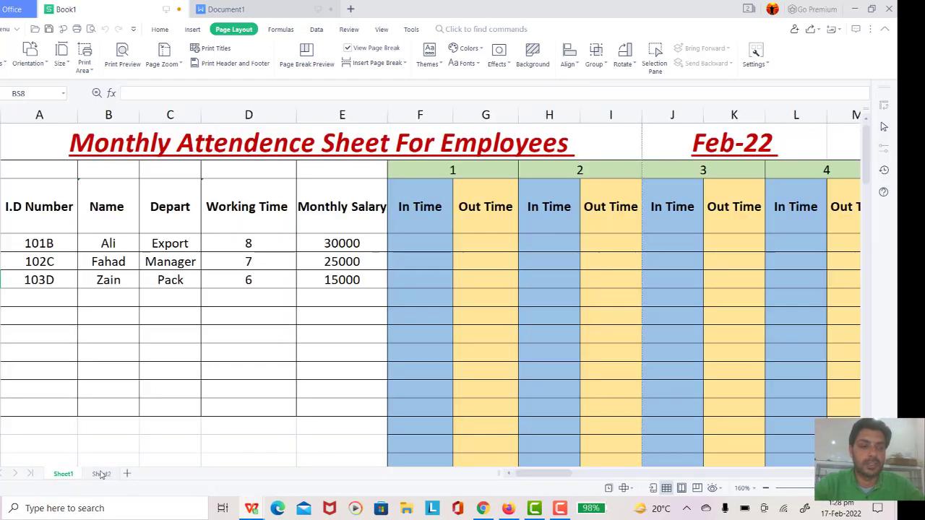
{"action": "left_click", "coordinate": [101, 475]}
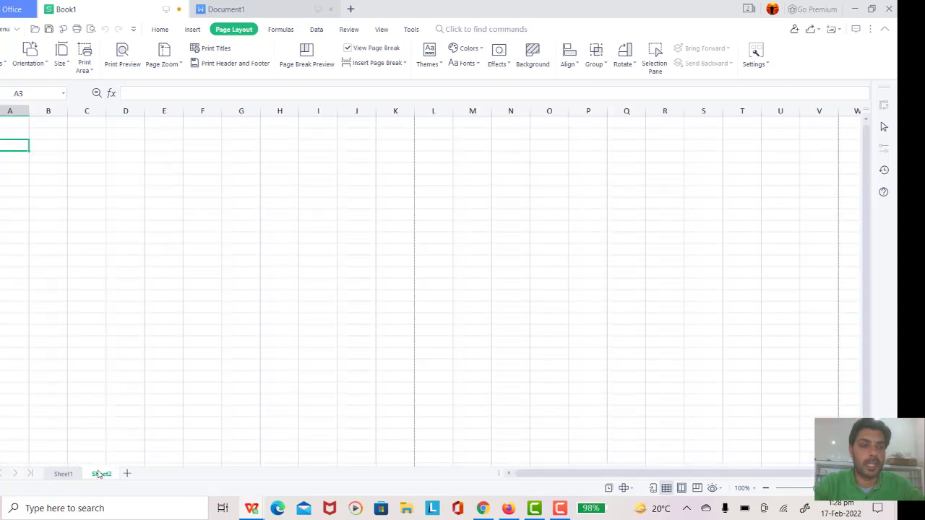
Type the headings I.D Number, Name and Depart across row 3
{"action": "type", "text": "I.D"}
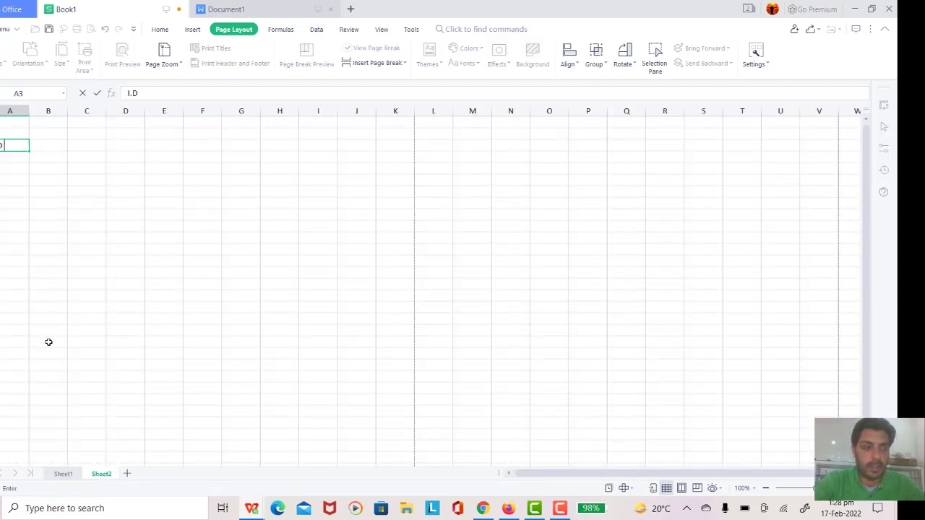
{"action": "type", "text": " Number"}
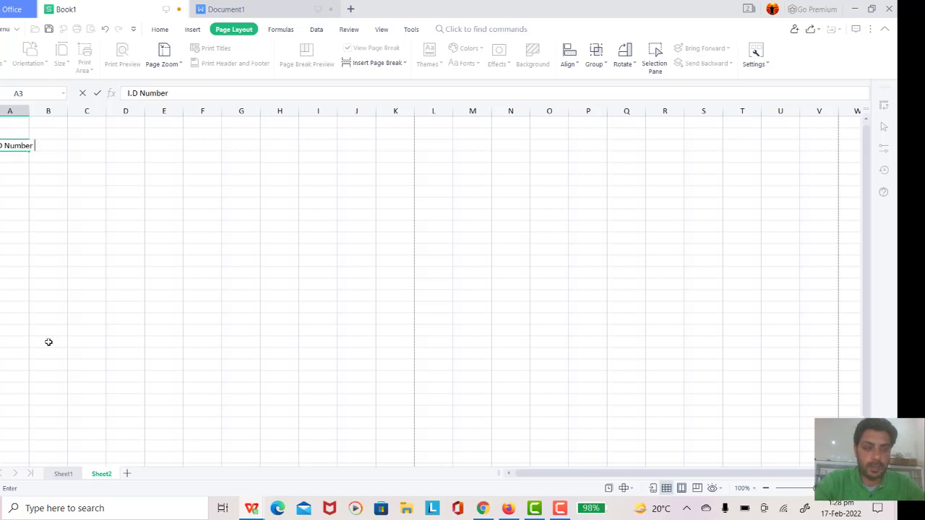
{"action": "key", "text": "Tab"}
{"action": "type", "text": "Nm"}
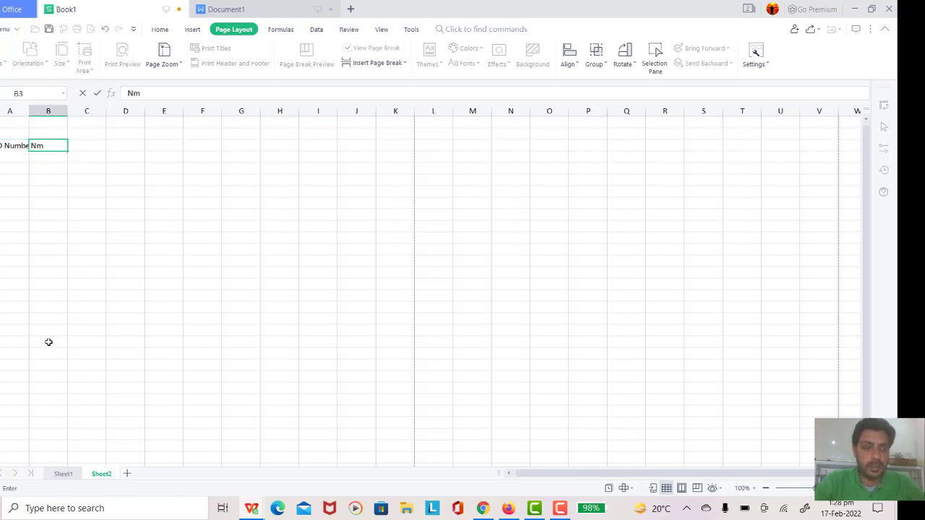
{"action": "key", "text": "BackSpace"}
{"action": "type", "text": "a,"}
{"action": "type", "text": "me"}
{"action": "key", "text": "Tab"}
{"action": "type", "text": "D"}
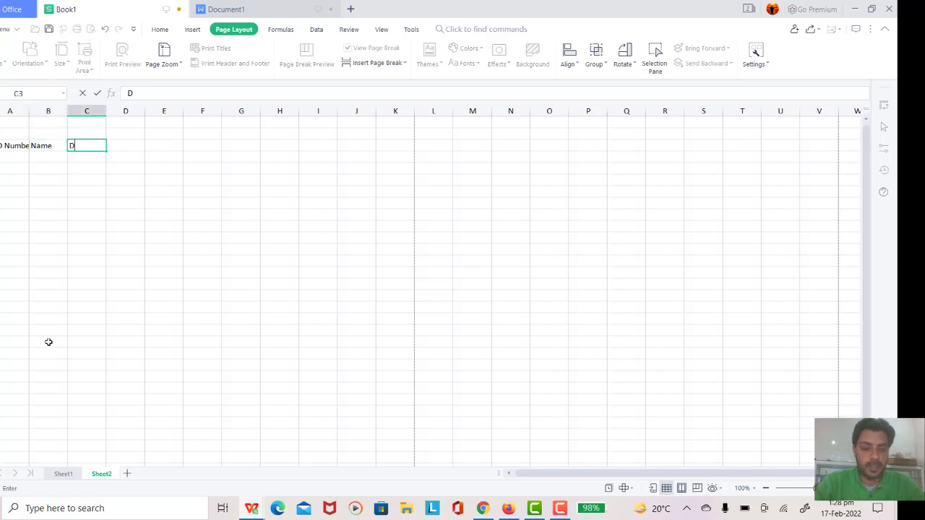
{"action": "type", "text": "epart"}
{"action": "key", "text": "Tab"}
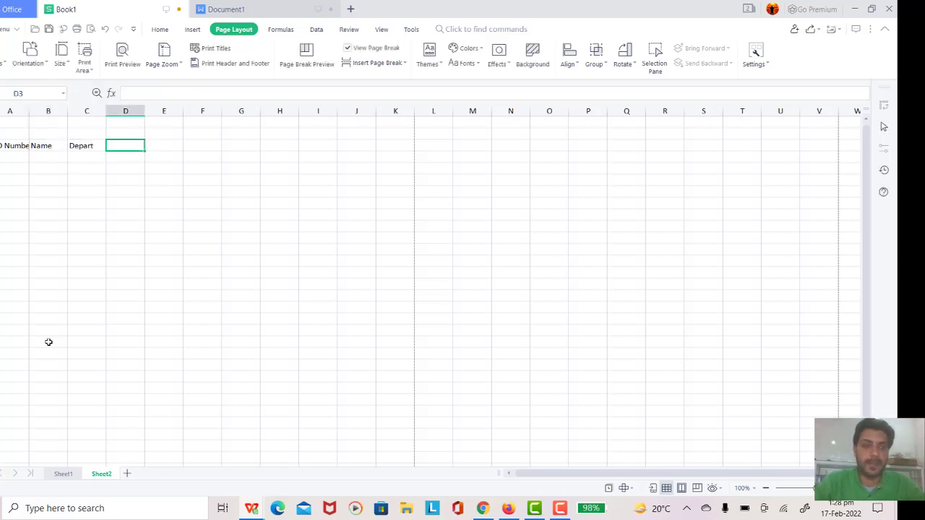
Add the Working Time heading in D3 after checking Sheet1's column order
{"action": "left_click", "coordinate": [62, 474]}
{"action": "left_click", "coordinate": [102, 474]}
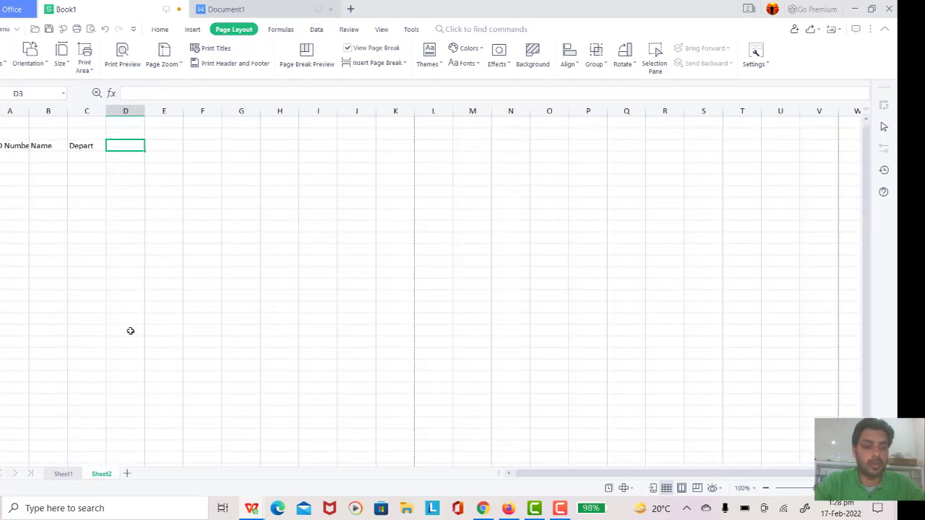
{"action": "type", "text": "Working Ti"}
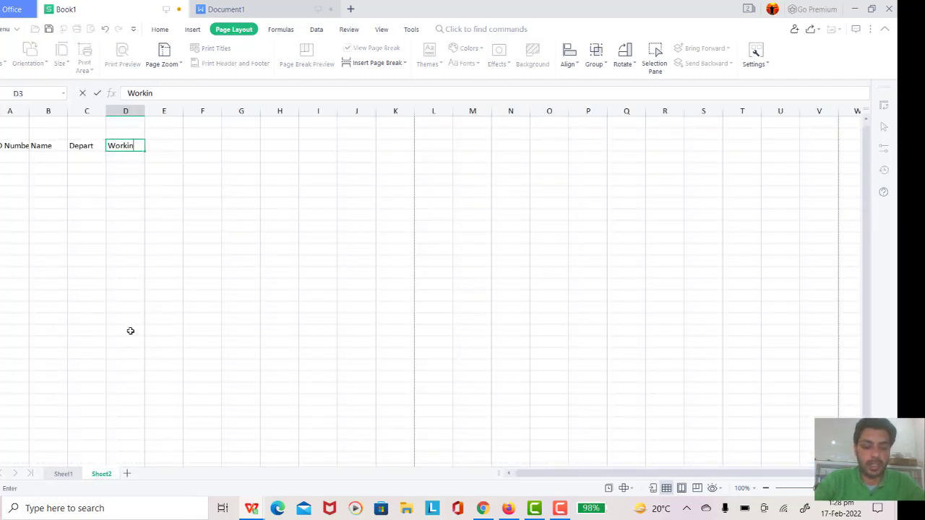
{"action": "type", "text": "me"}
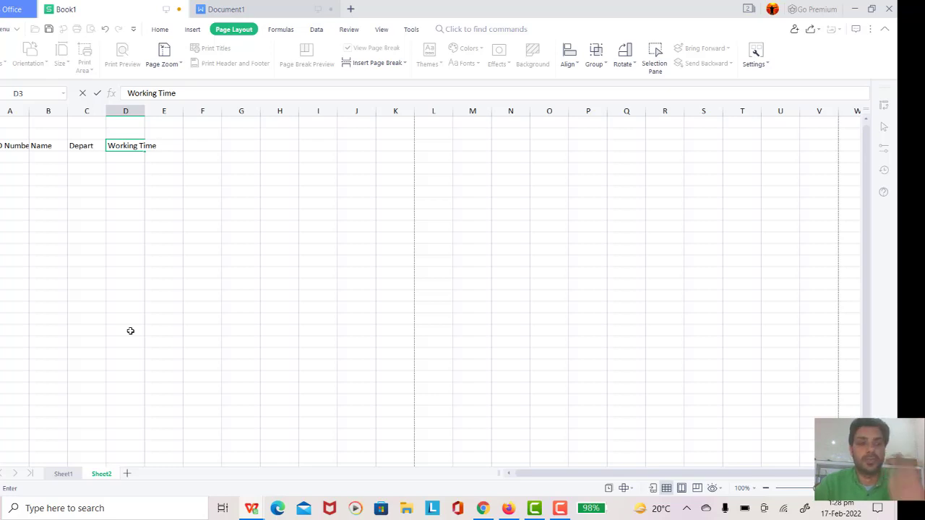
{"action": "key", "text": "Return"}
{"action": "key", "text": "Up"}
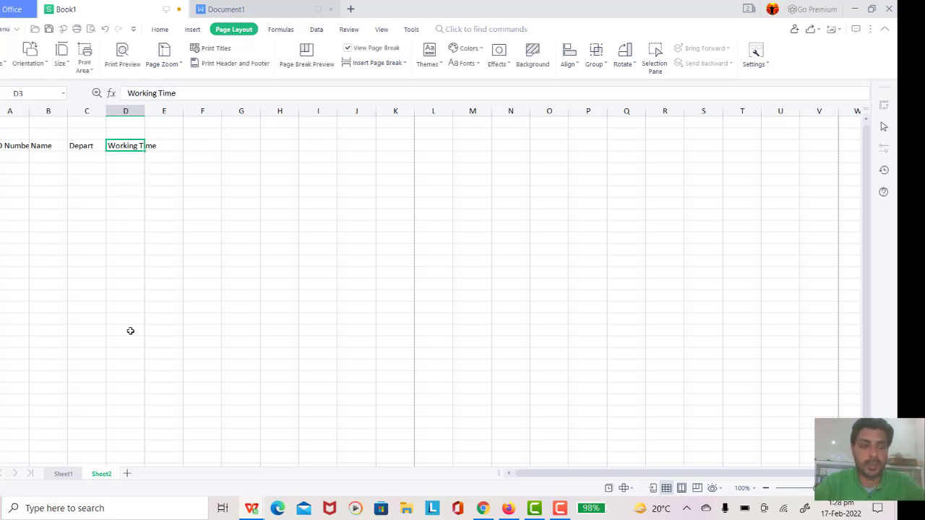
{"action": "key", "text": "Right"}
{"action": "key", "text": "Left"}
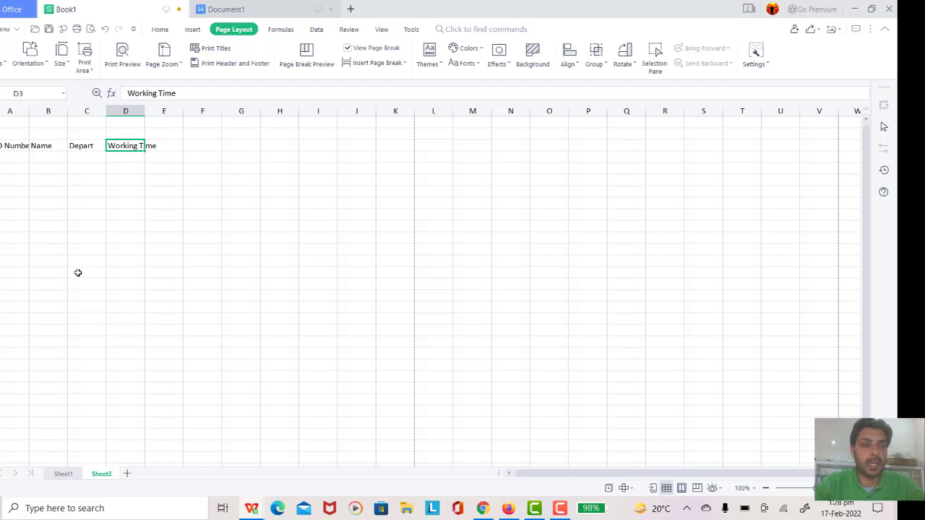
Give the selected table rows All Borders, bold text and font size 12
{"action": "left_click_drag", "start_coordinate": [1, 145], "coordinate": [1, 462]}
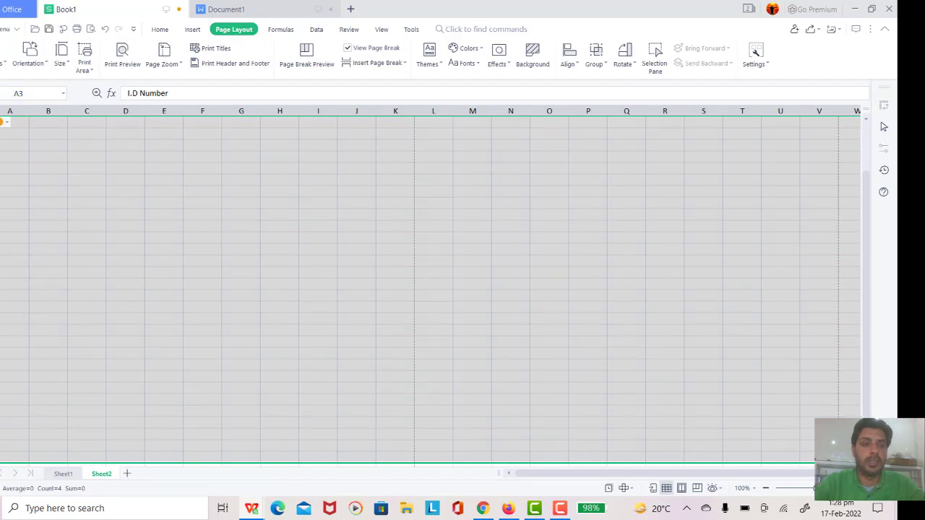
{"action": "left_click", "coordinate": [165, 32]}
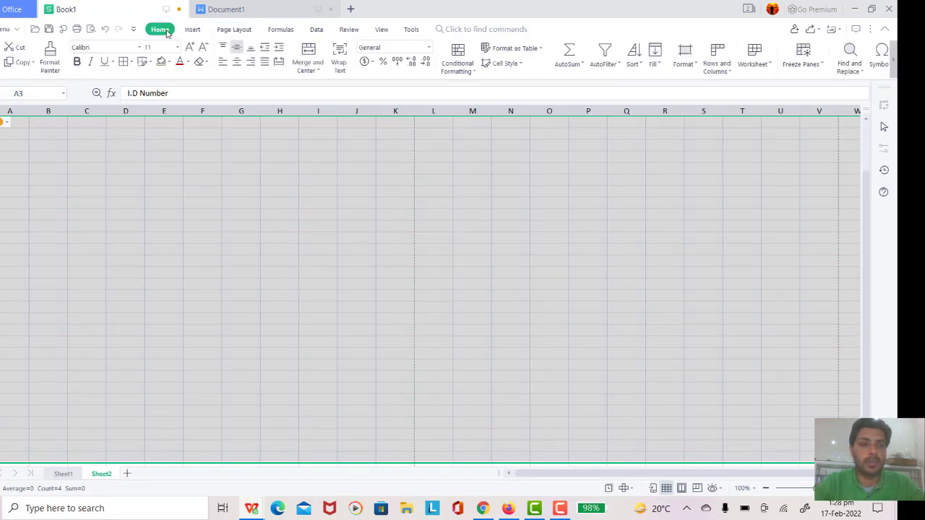
{"action": "left_click", "coordinate": [131, 62]}
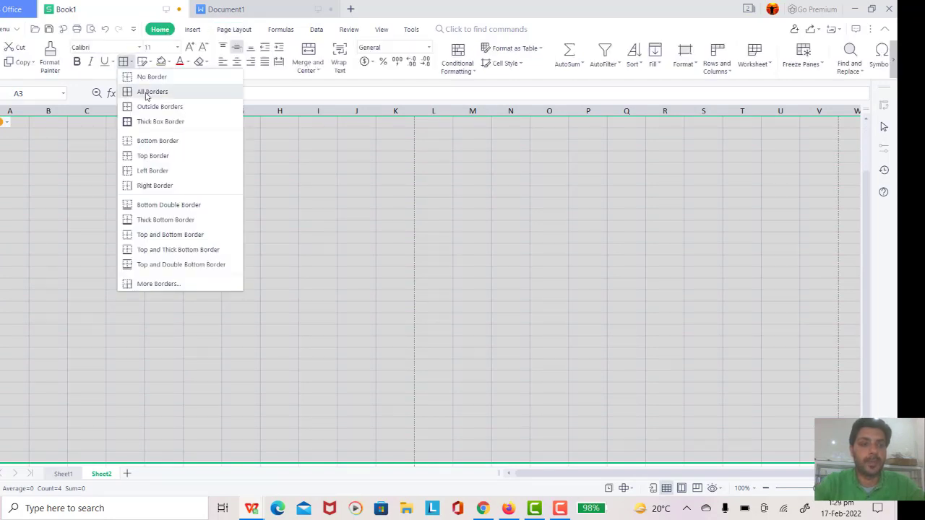
{"action": "left_click", "coordinate": [145, 92]}
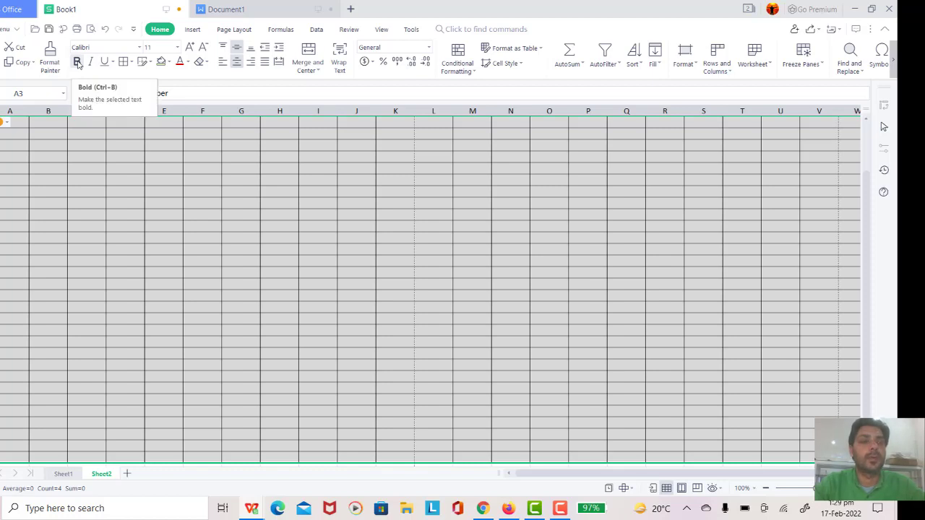
{"action": "left_click", "coordinate": [77, 62]}
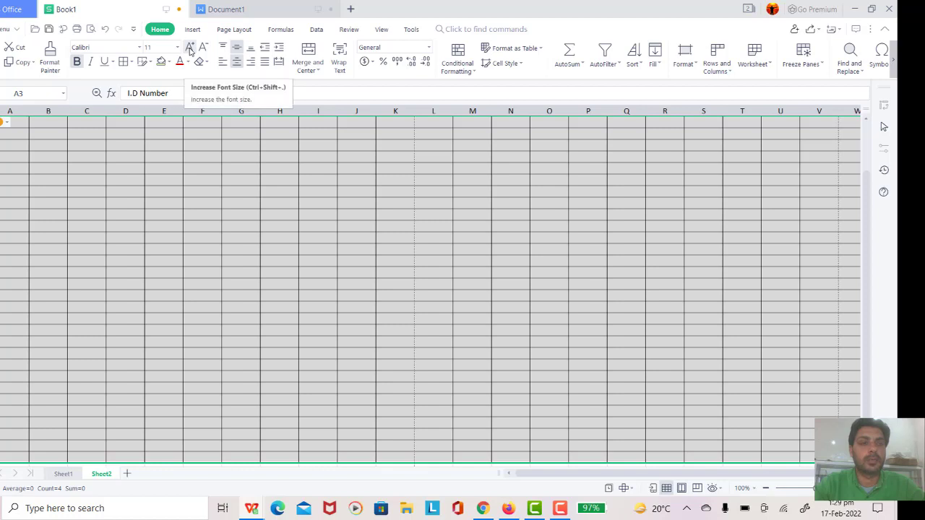
{"action": "left_click", "coordinate": [190, 48]}
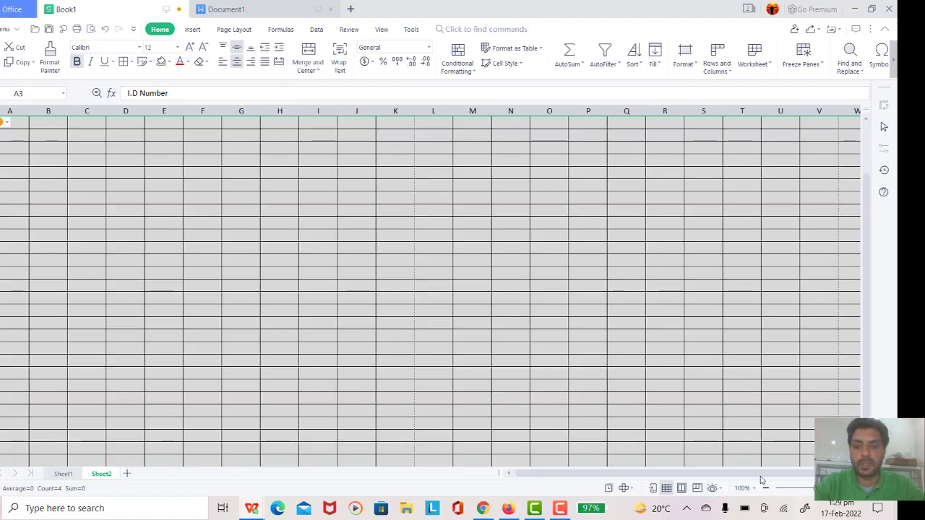
Scroll back to the top and select the I.D Number heading cell
{"action": "left_click", "coordinate": [242, 217]}
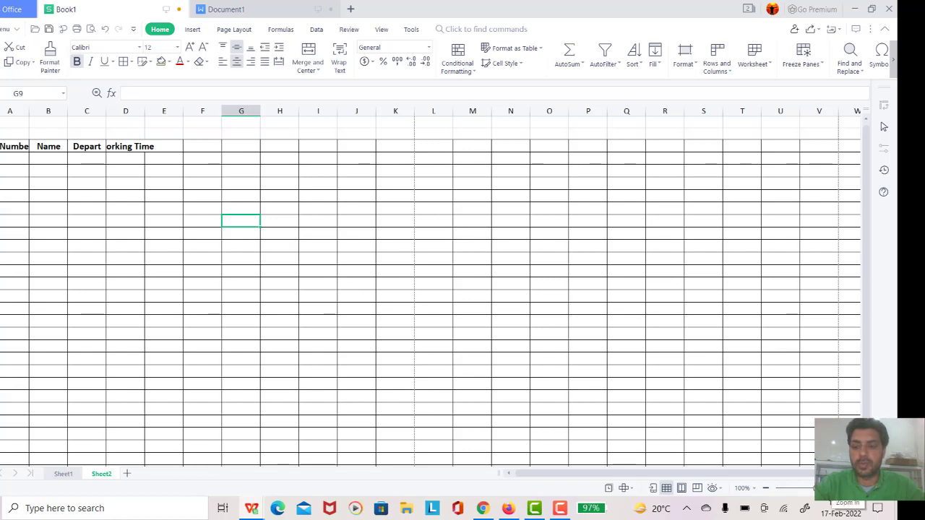
{"action": "scroll", "coordinate": [433, 289], "scroll_direction": "up", "scroll_amount": 1}
{"action": "scroll", "coordinate": [433, 290], "scroll_direction": "up", "scroll_amount": 2}
{"action": "scroll", "coordinate": [433, 289], "scroll_direction": "up", "scroll_amount": 1}
{"action": "scroll", "coordinate": [433, 290], "scroll_direction": "up", "scroll_amount": 1}
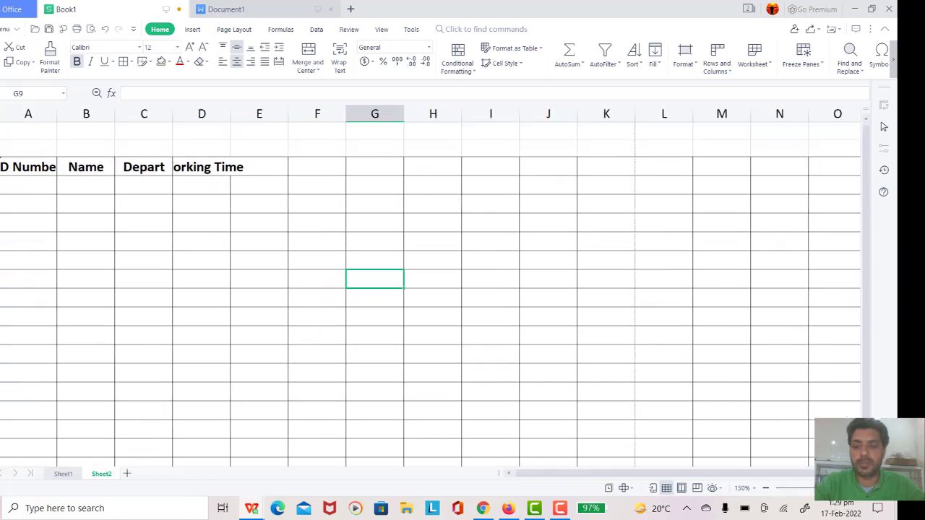
{"action": "scroll", "coordinate": [433, 289], "scroll_direction": "up", "scroll_amount": 1}
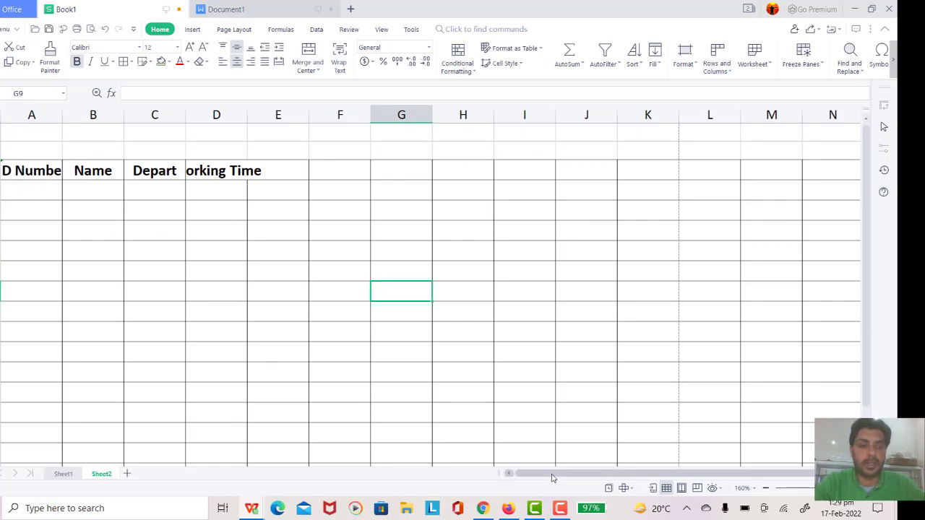
{"action": "left_click", "coordinate": [40, 172]}
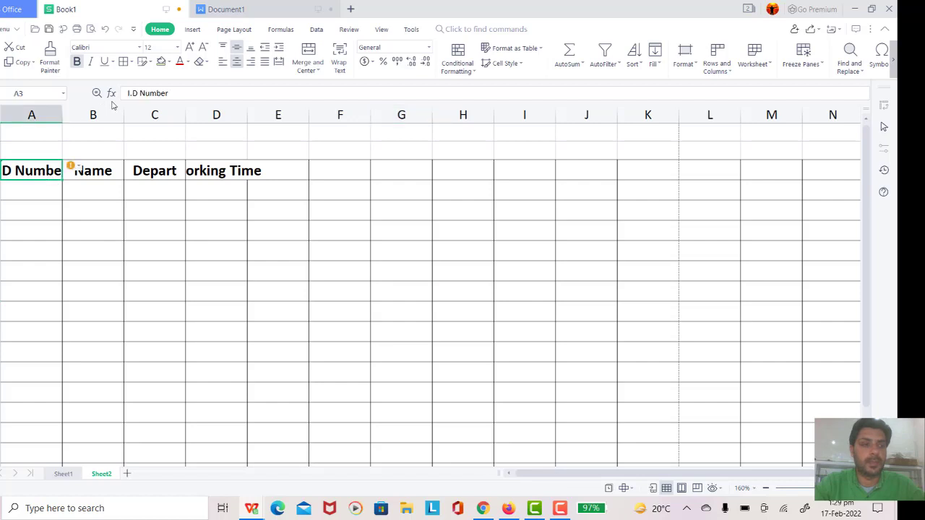
Autofit columns A and D to the I.D Number and Working Time headings
{"action": "double_click", "coordinate": [61, 115]}
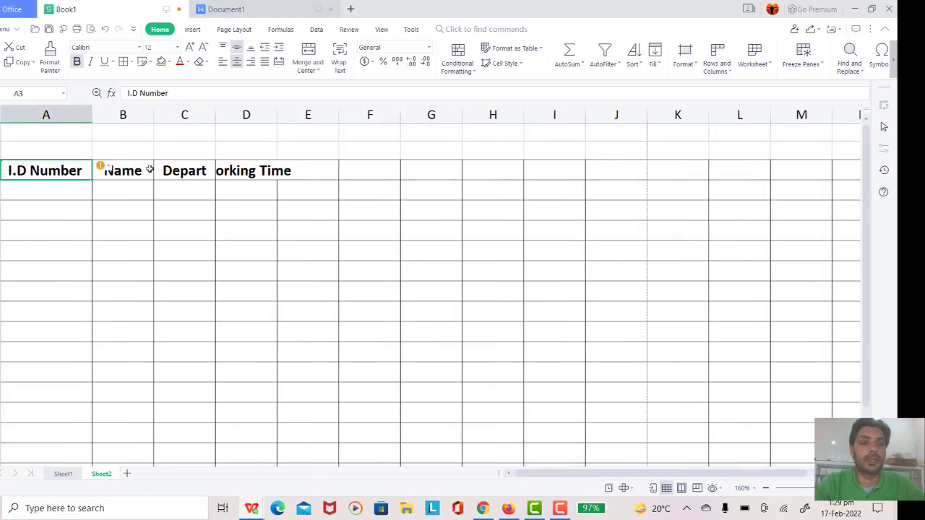
{"action": "double_click", "coordinate": [277, 115]}
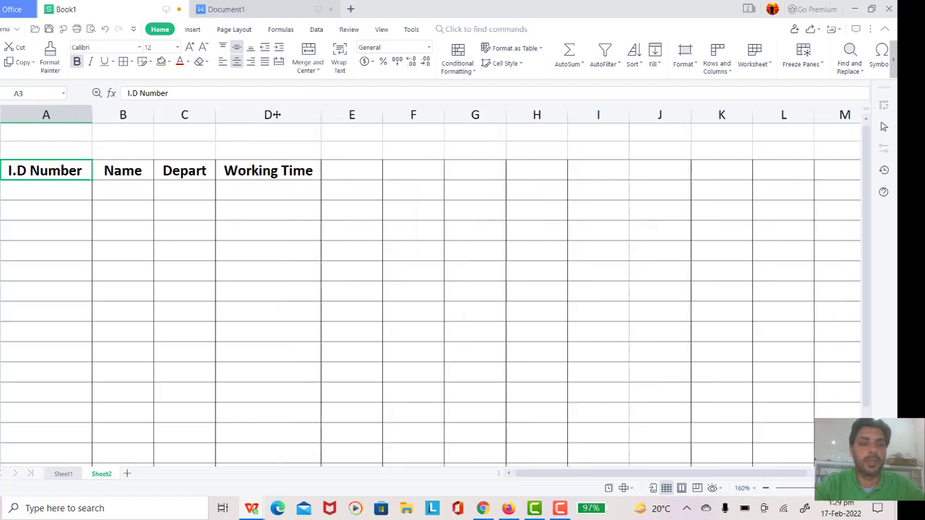
{"action": "left_click", "coordinate": [338, 165]}
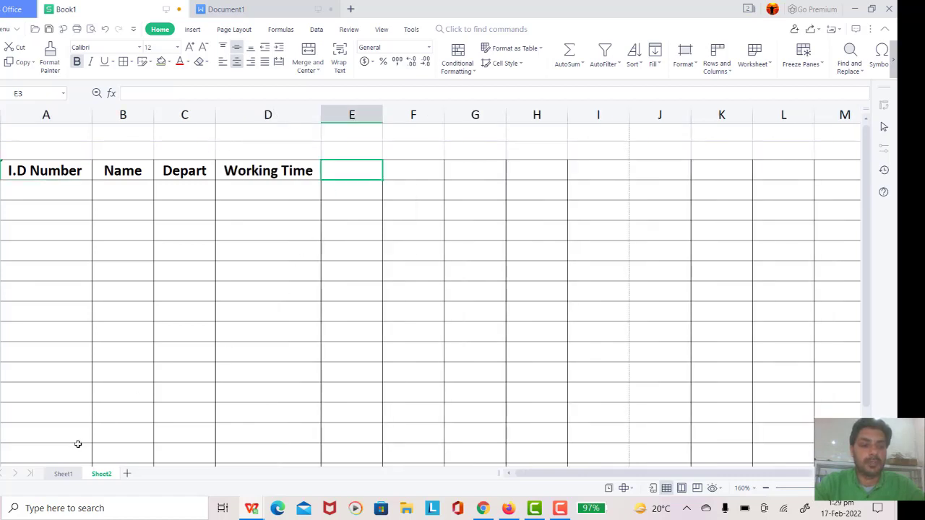
{"action": "key", "text": "ctrl+Home"}
Add the Monthly Salary heading in E3 and autofit column E
{"action": "left_click", "coordinate": [64, 473]}
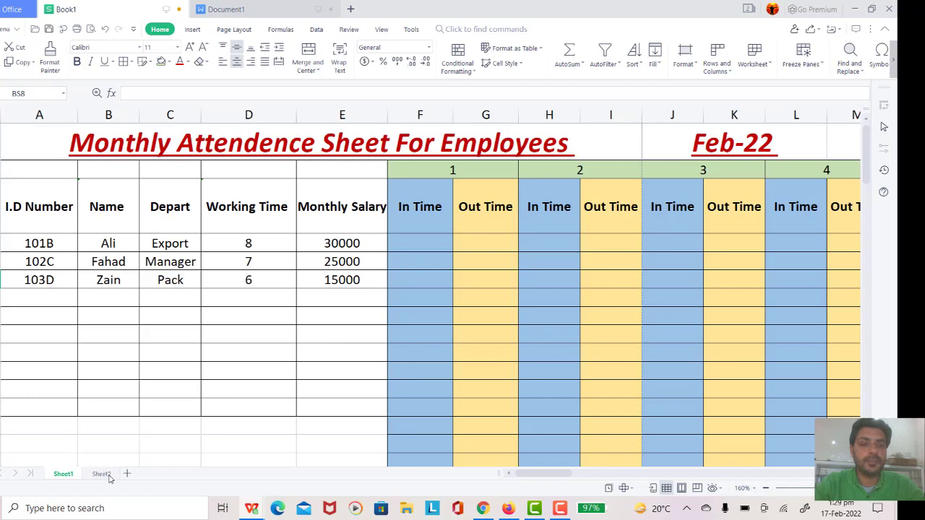
{"action": "left_click", "coordinate": [109, 477]}
{"action": "left_click", "coordinate": [328, 179]}
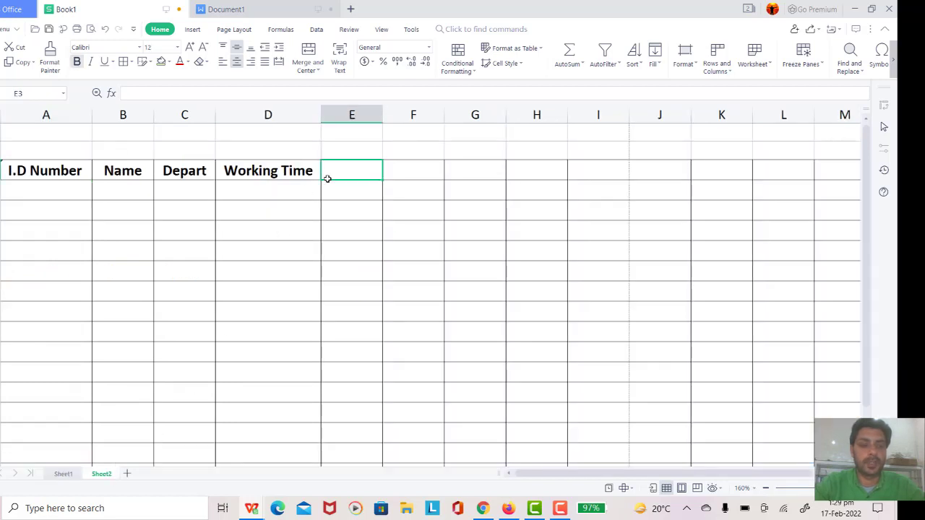
{"action": "type", "text": "Monthl"}
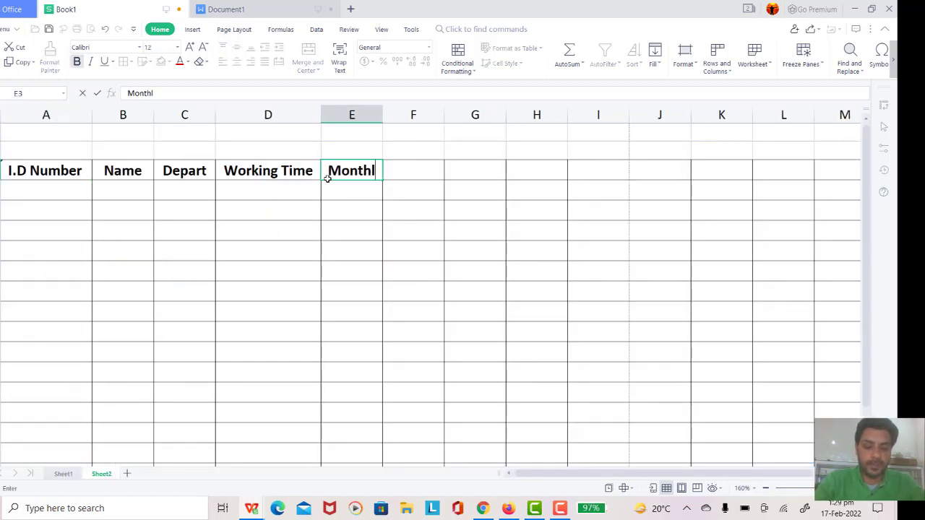
{"action": "type", "text": "y Salar"}
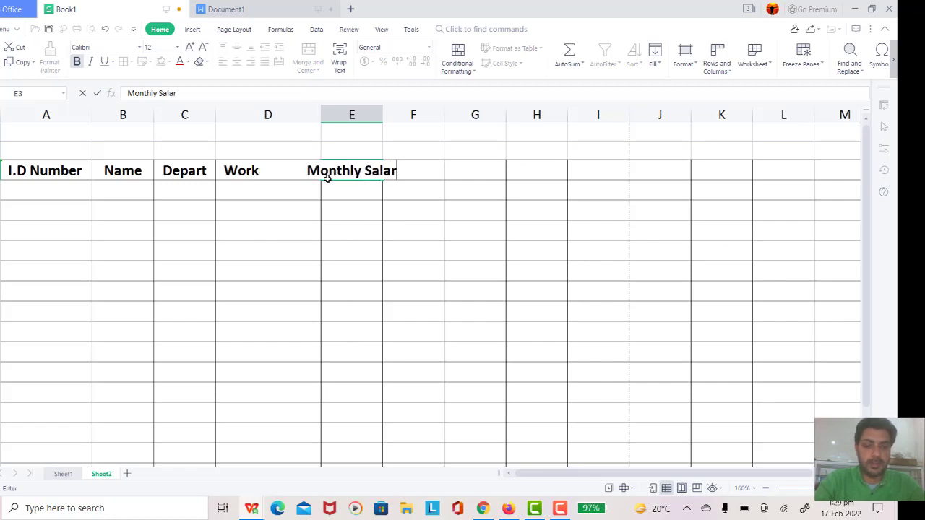
{"action": "type", "text": "y"}
{"action": "key", "text": "Return"}
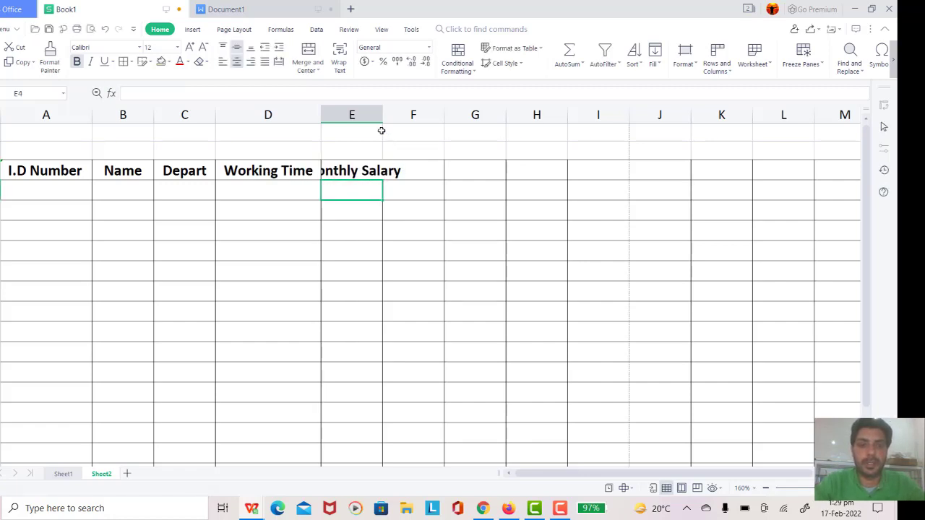
{"action": "double_click", "coordinate": [382, 116]}
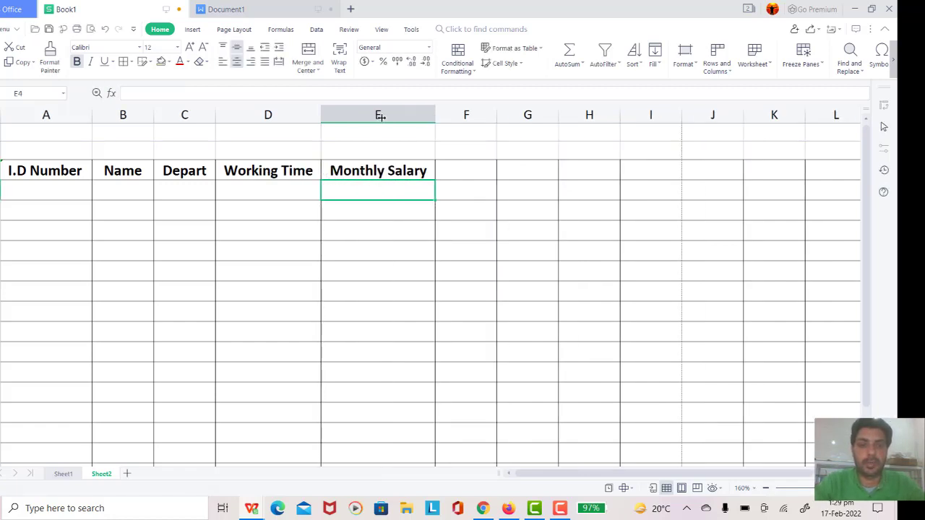
Add In Time in F3 and Out Time in G3, then move to F4
{"action": "left_click", "coordinate": [444, 176]}
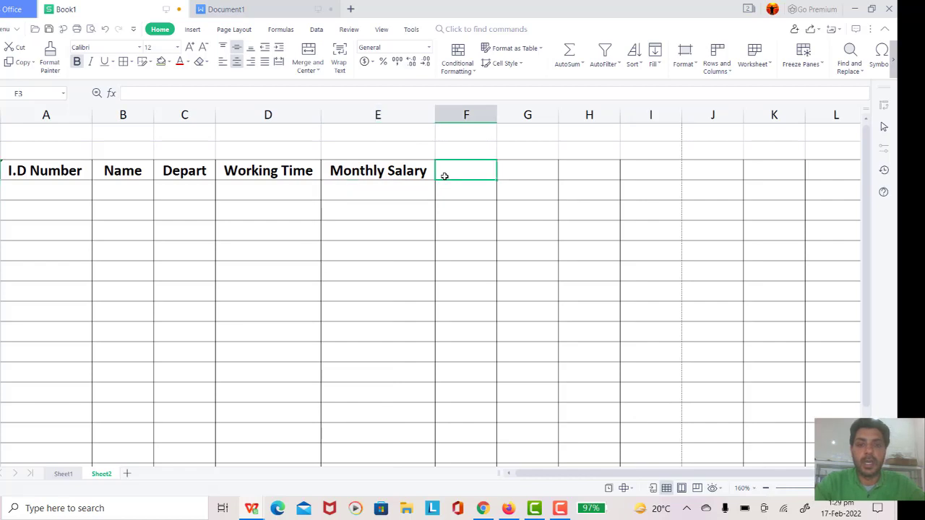
{"action": "left_click", "coordinate": [63, 475]}
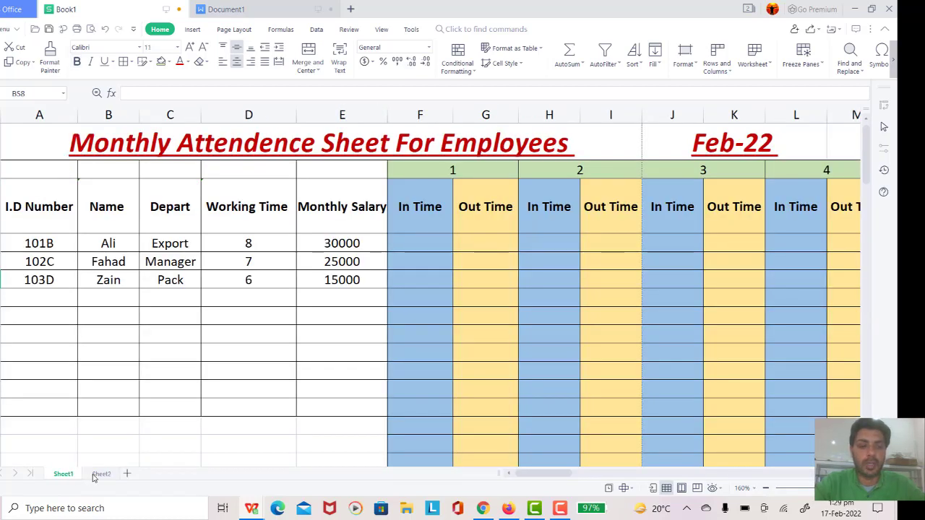
{"action": "left_click", "coordinate": [100, 474]}
{"action": "type", "text": "In"}
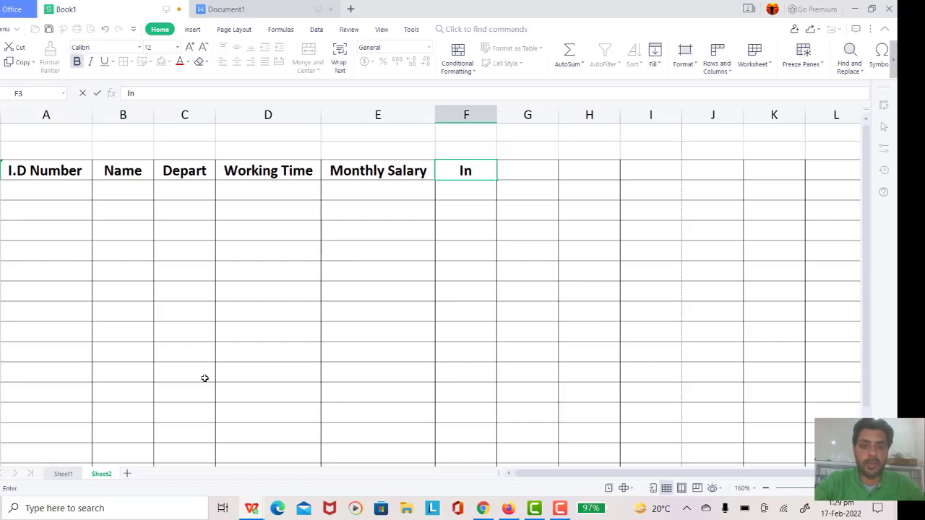
{"action": "type", "text": " Time"}
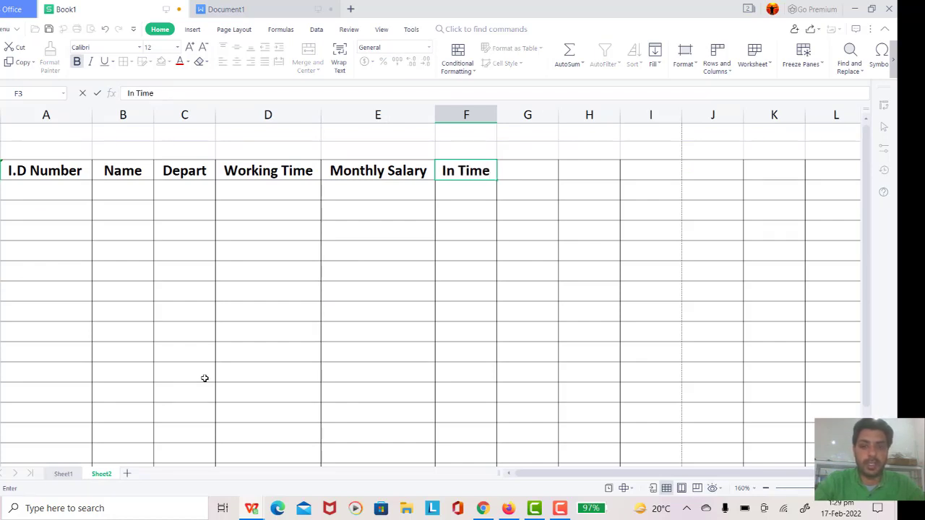
{"action": "key", "text": "Tab"}
{"action": "type", "text": "Ou"}
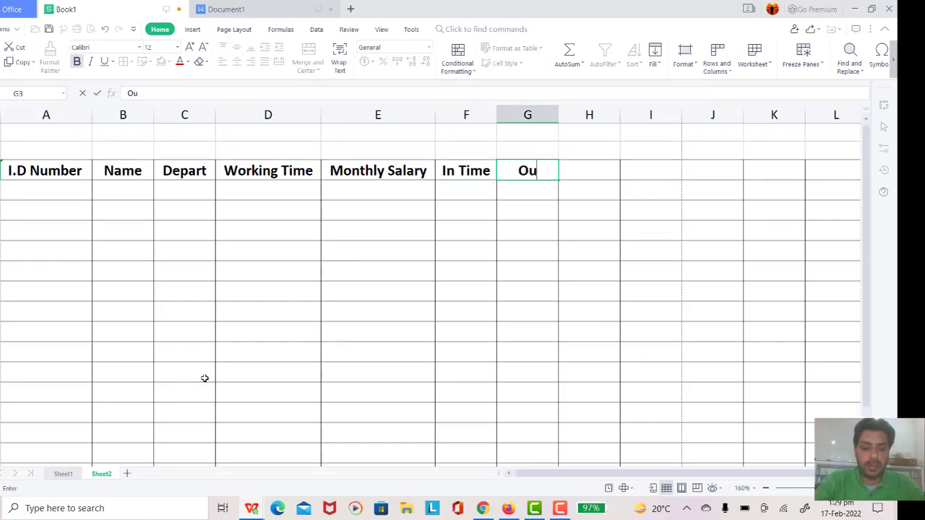
{"action": "type", "text": "t Time"}
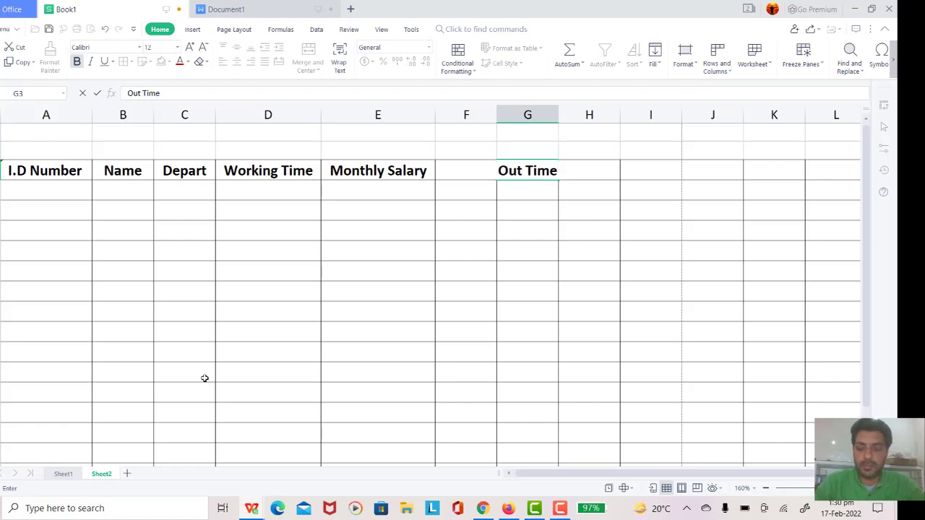
{"action": "key", "text": "Return"}
{"action": "key", "text": "Up"}
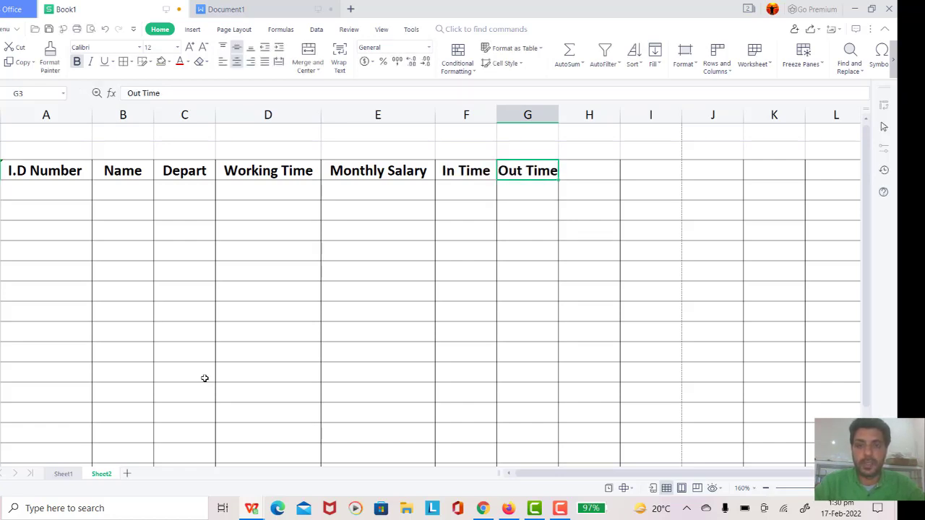
{"action": "key", "text": "Down"}
{"action": "key", "text": "Left"}
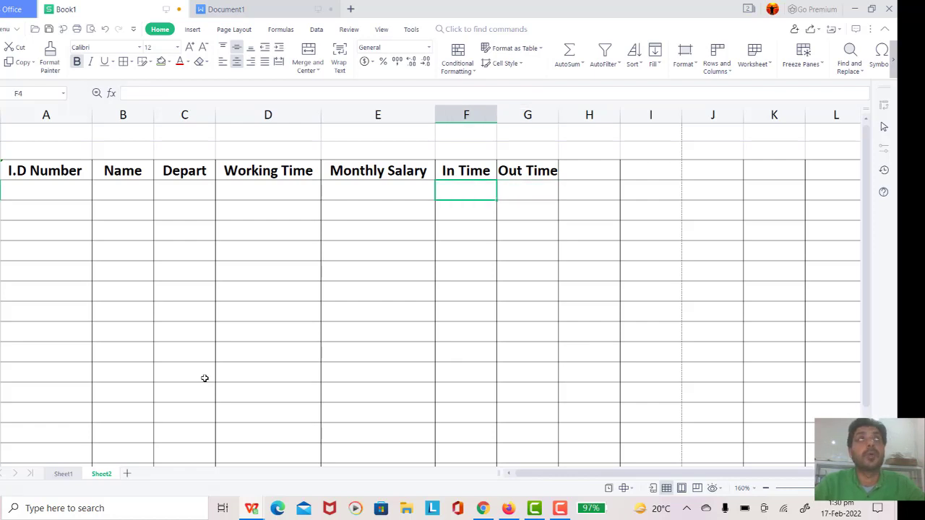
Enter 9:00 AM in F4 and 5:00 PM in G4
{"action": "type", "text": "9"}
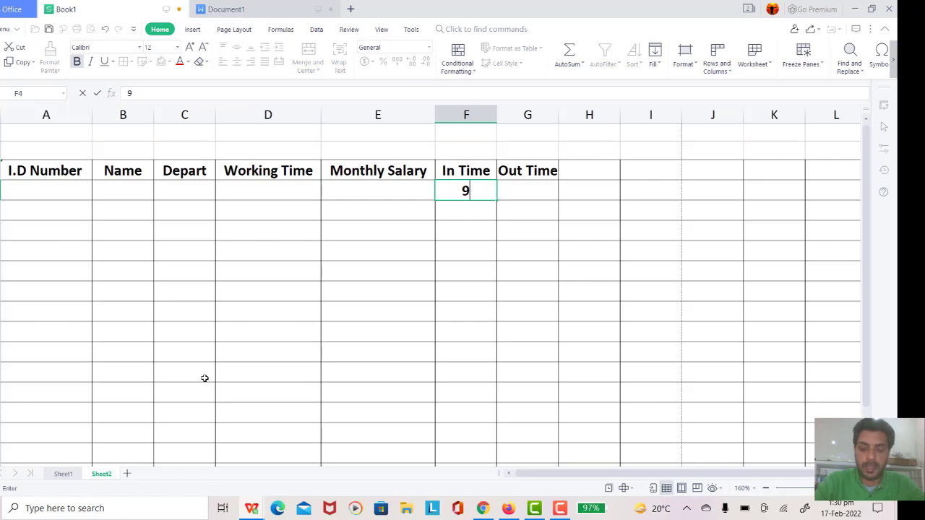
{"action": "type", "text": ":00 "}
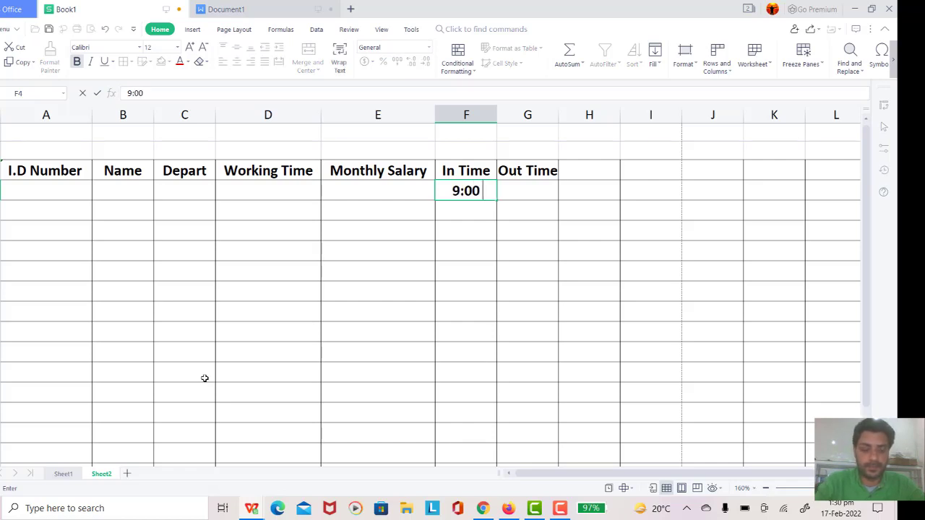
{"action": "type", "text": "am"}
{"action": "key", "text": "Tab"}
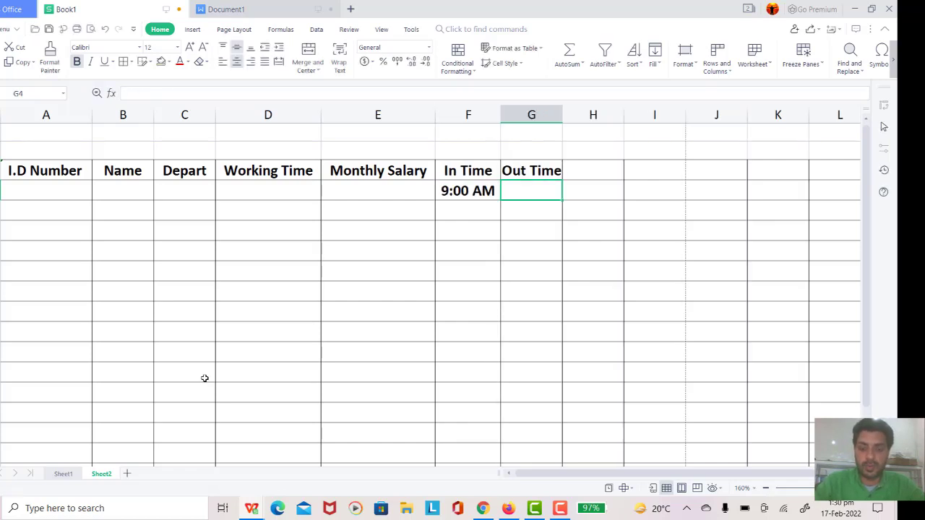
{"action": "type", "text": "5"}
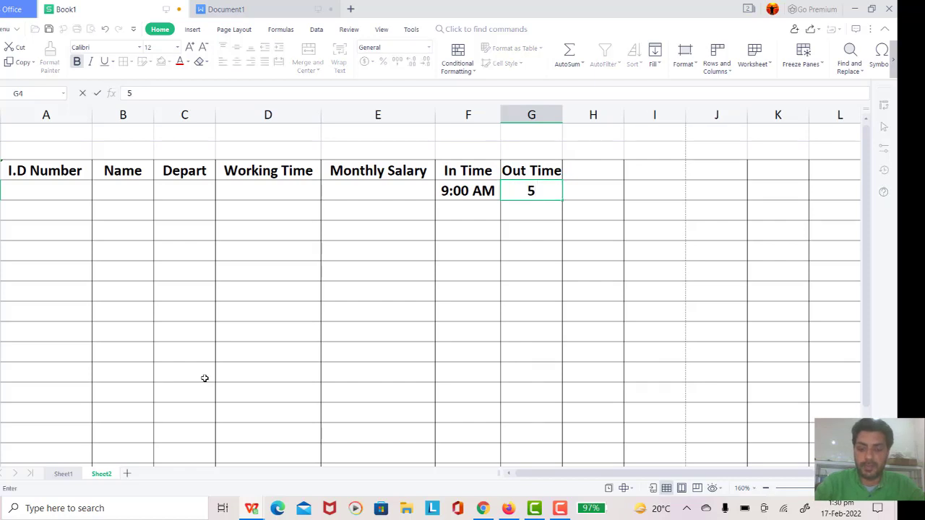
{"action": "type", "text": ":00"}
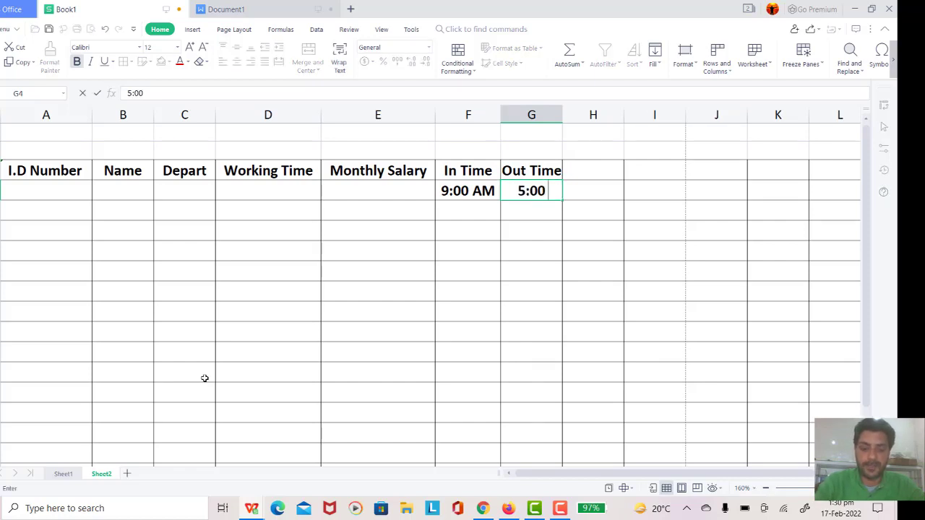
{"action": "type", "text": " PM"}
{"action": "key", "text": "Return"}
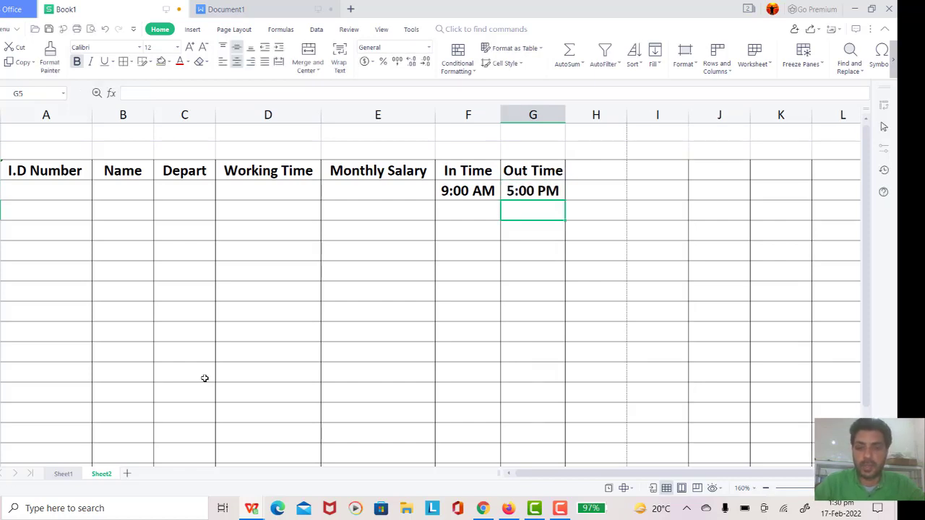
Merge and center cells F5:G5 beneath the two times
{"action": "key", "text": "Up"}
{"action": "key", "text": "Left"}
{"action": "key", "text": "Down"}
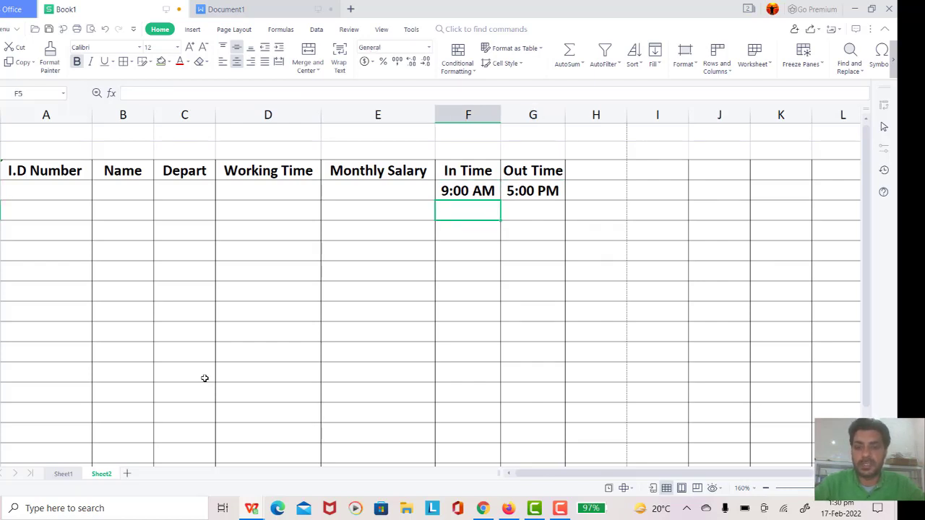
{"action": "key", "text": "shift+Right"}
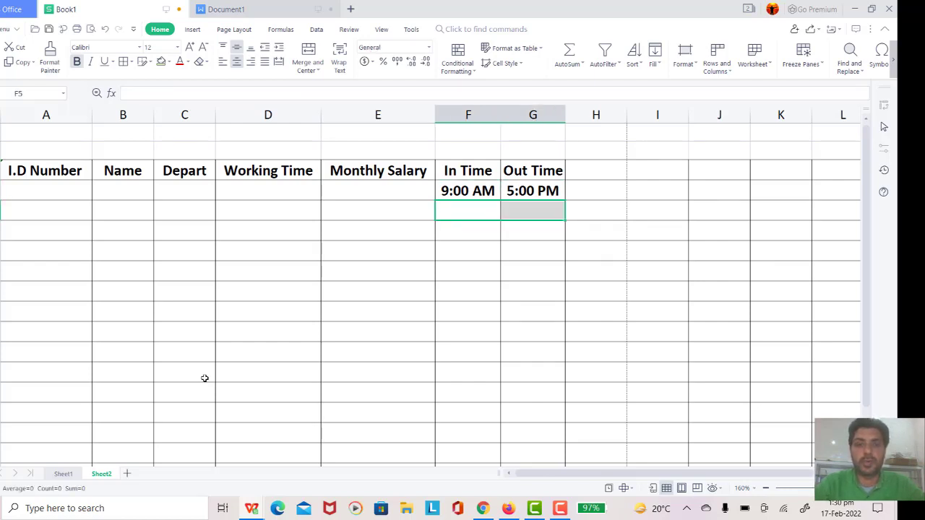
{"action": "left_click", "coordinate": [307, 52]}
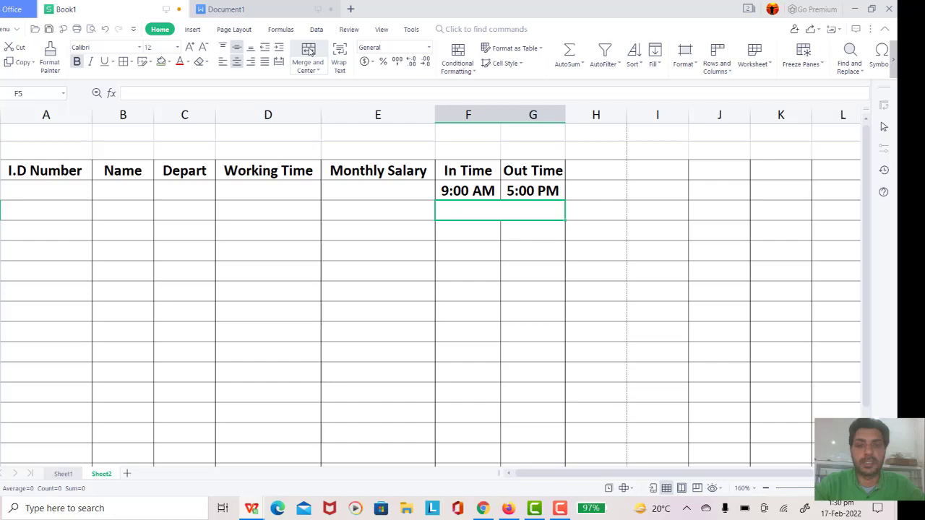
{"action": "left_click", "coordinate": [474, 235]}
{"action": "left_click", "coordinate": [474, 207]}
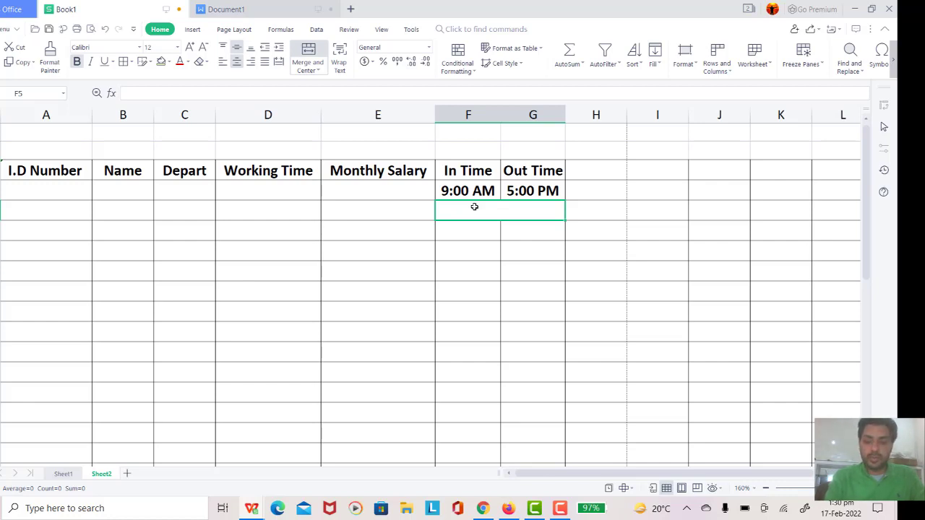
Enter =IF((G4-F4)*24<0,0,(G4-F4)*24) in merged F5, showing 8 hours
{"action": "type", "text": "=if"}
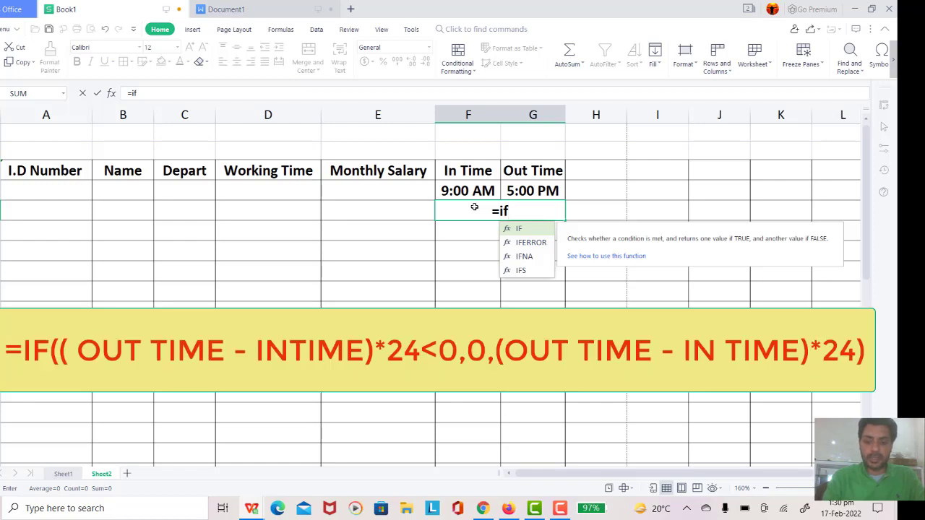
{"action": "type", "text": "("}
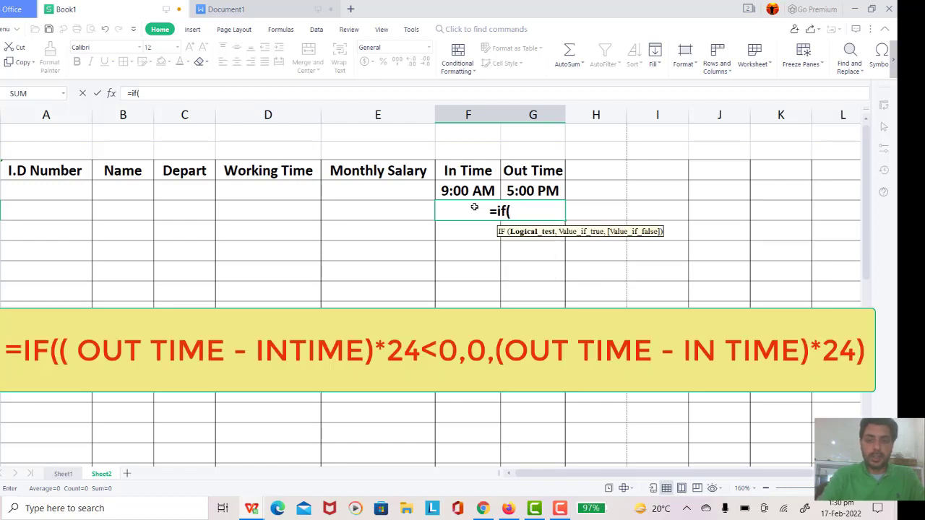
{"action": "type", "text": "("}
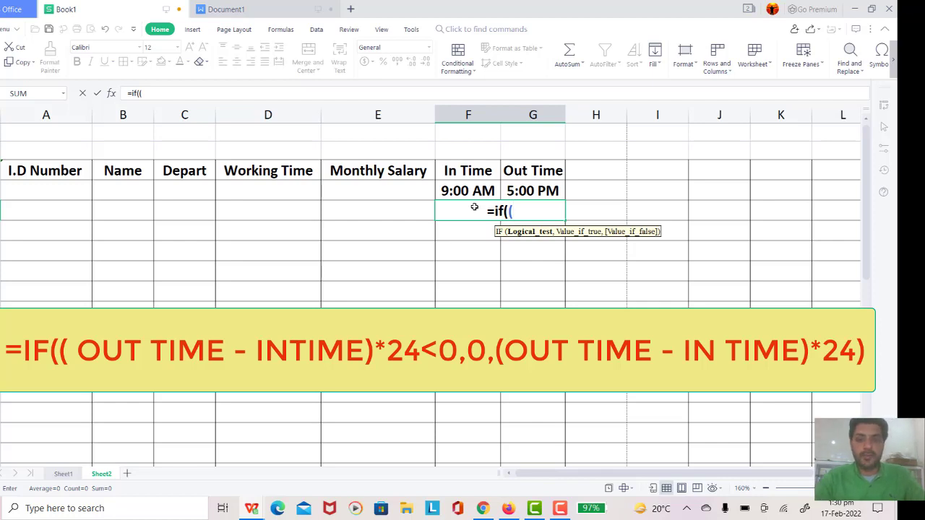
{"action": "left_click", "coordinate": [517, 191]}
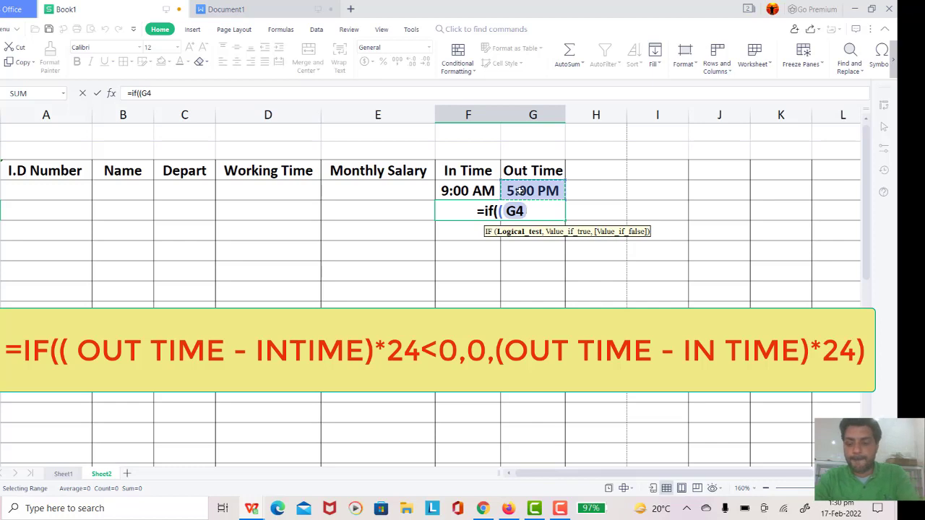
{"action": "type", "text": "-"}
{"action": "left_click", "coordinate": [478, 190]}
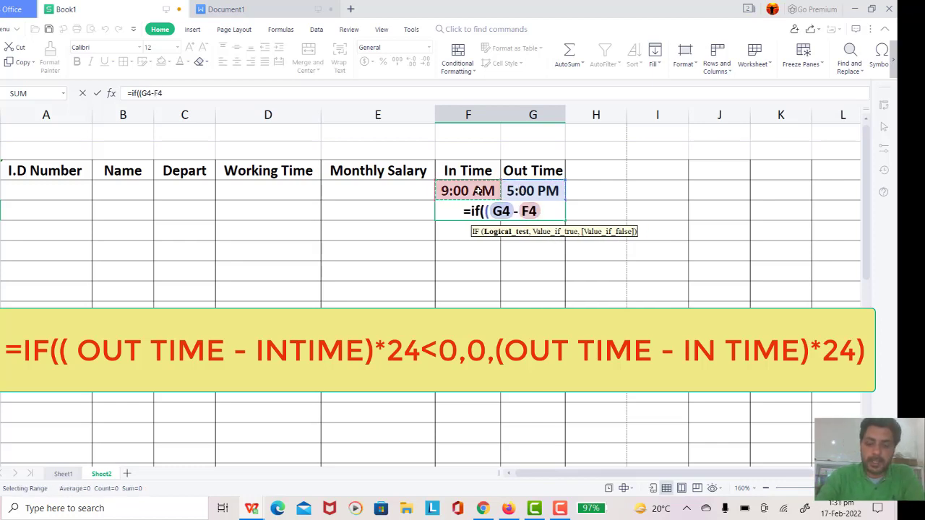
{"action": "type", "text": ")"}
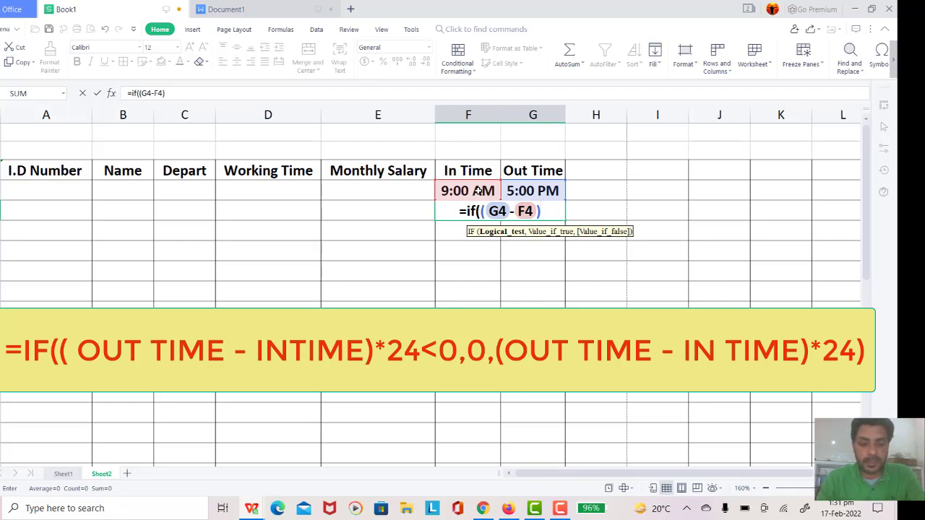
{"action": "type", "text": "*"}
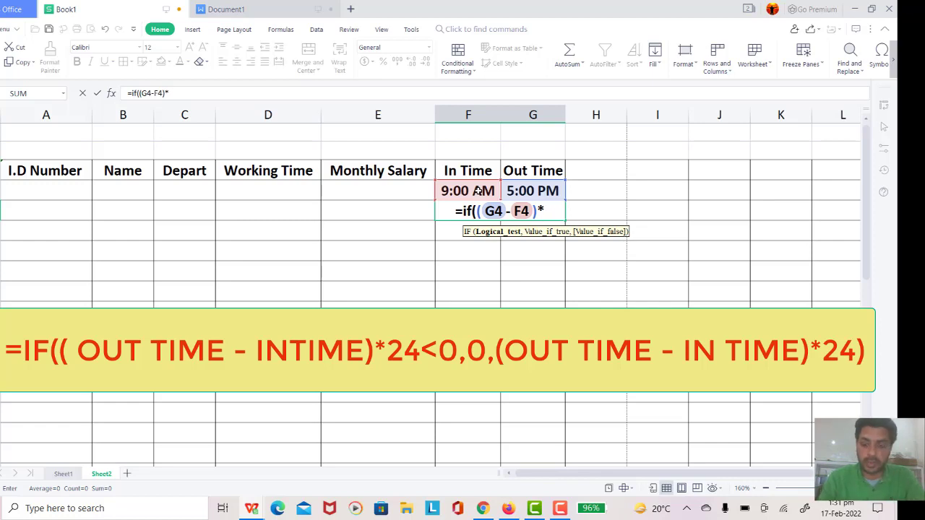
{"action": "type", "text": "24"}
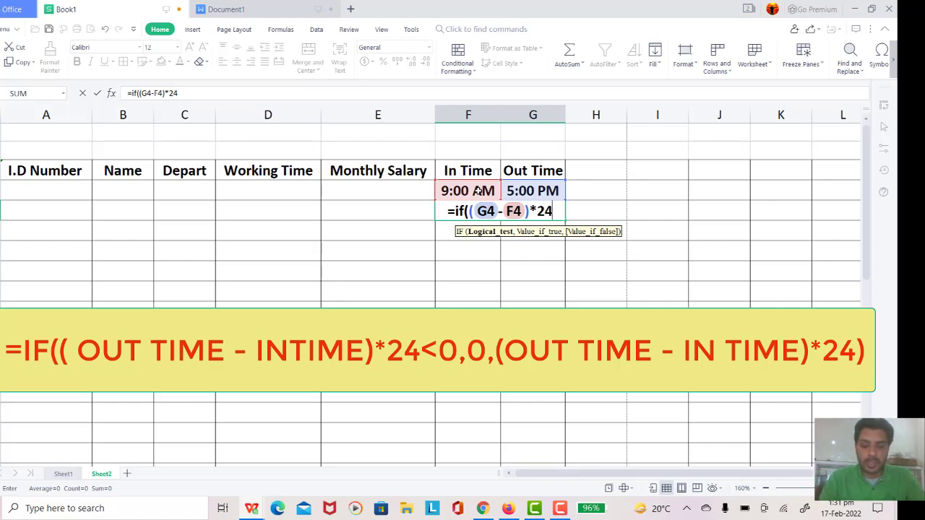
{"action": "type", "text": "<0"}
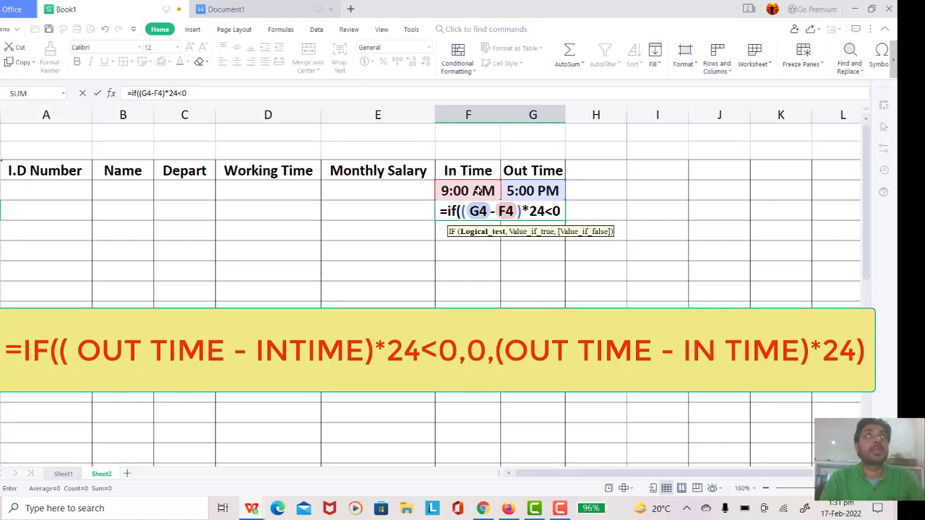
{"action": "type", "text": ","}
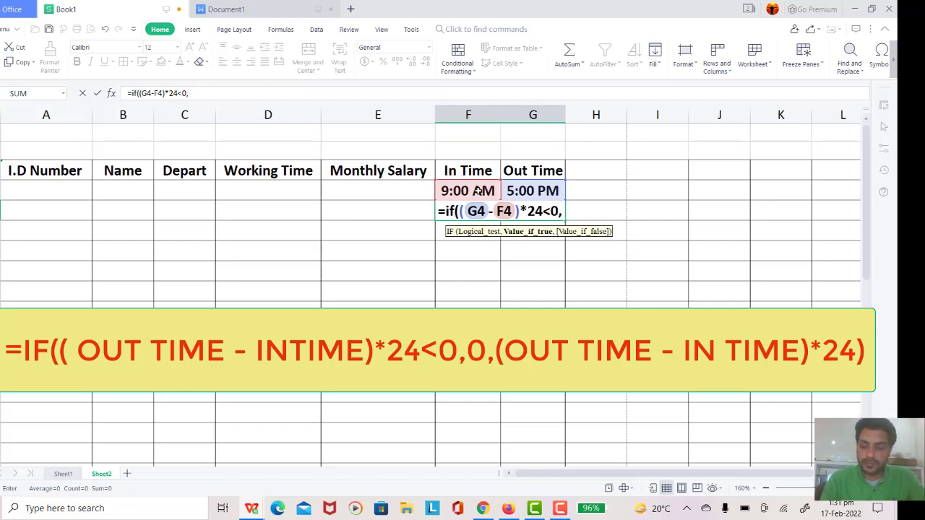
{"action": "type", "text": "0,"}
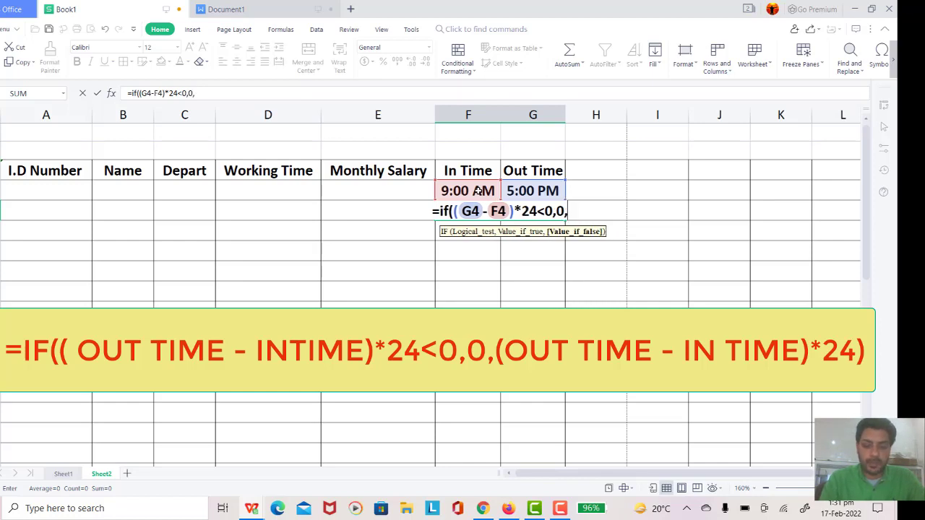
{"action": "type", "text": "("}
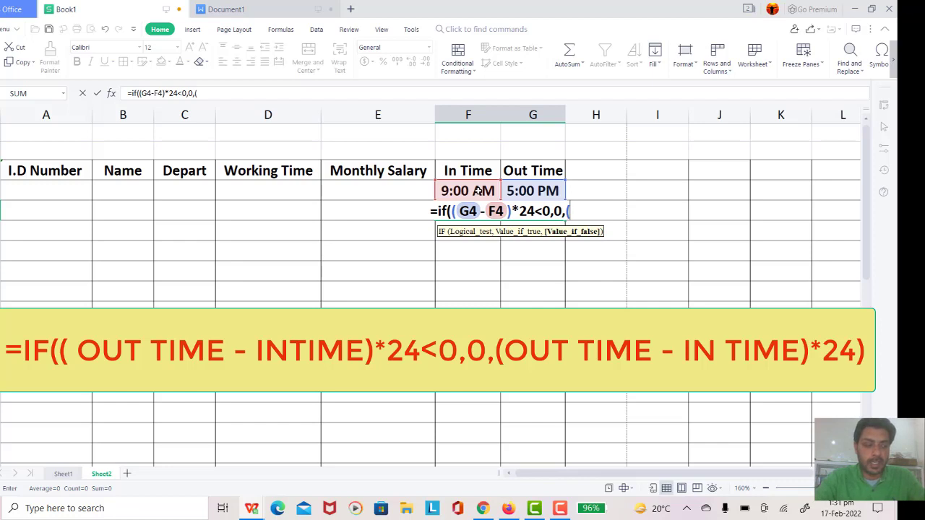
{"action": "left_click", "coordinate": [540, 189]}
{"action": "type", "text": "-"}
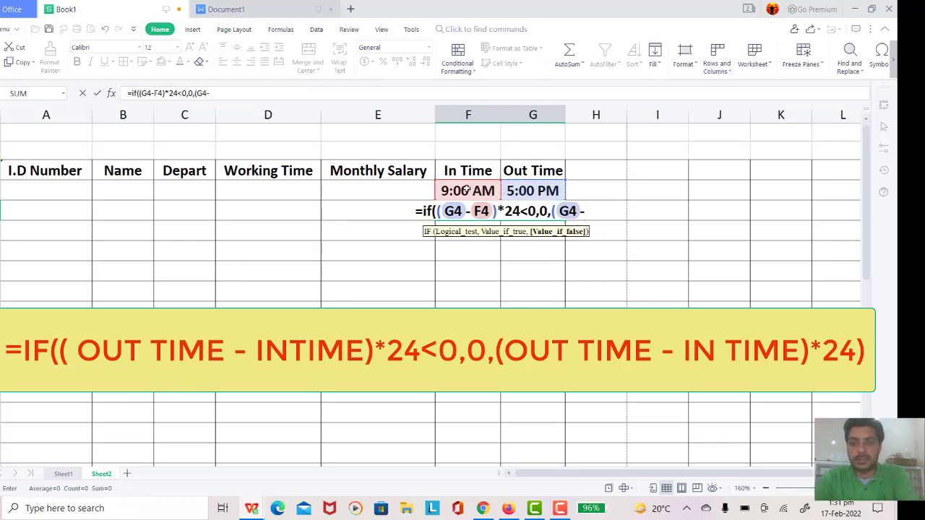
{"action": "left_click", "coordinate": [463, 189]}
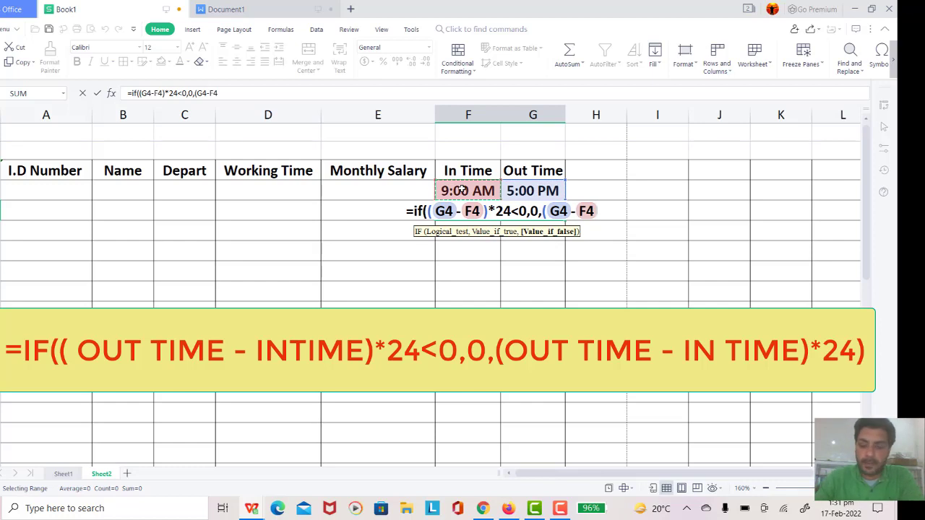
{"action": "type", "text": ")"}
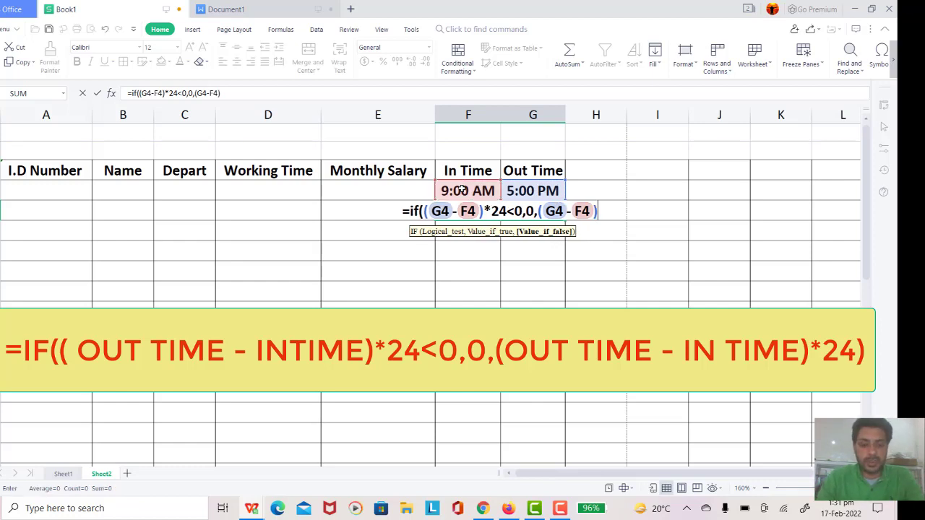
{"action": "type", "text": "*"}
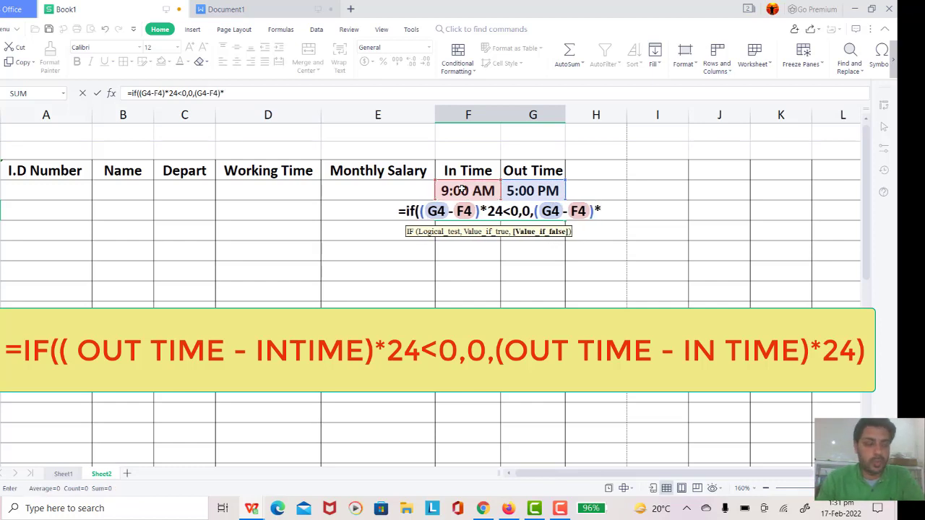
{"action": "type", "text": "24"}
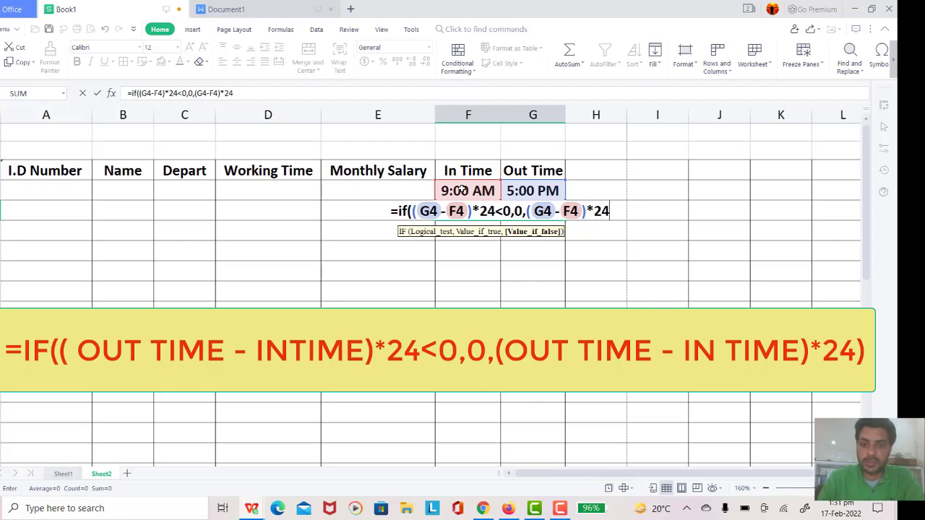
{"action": "type", "text": ")"}
{"action": "key", "text": "Return"}
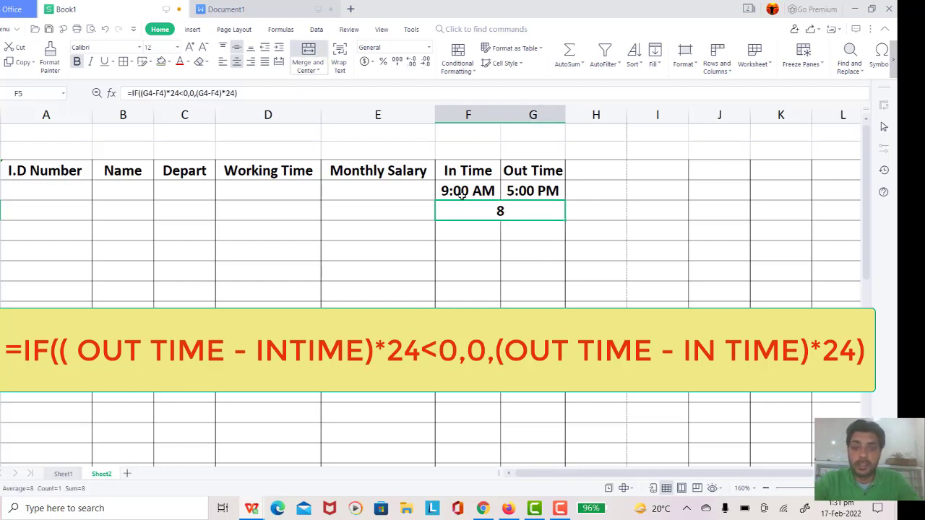
Change the in time in F4 from 9:00 to 10:00
{"action": "left_click", "coordinate": [451, 191]}
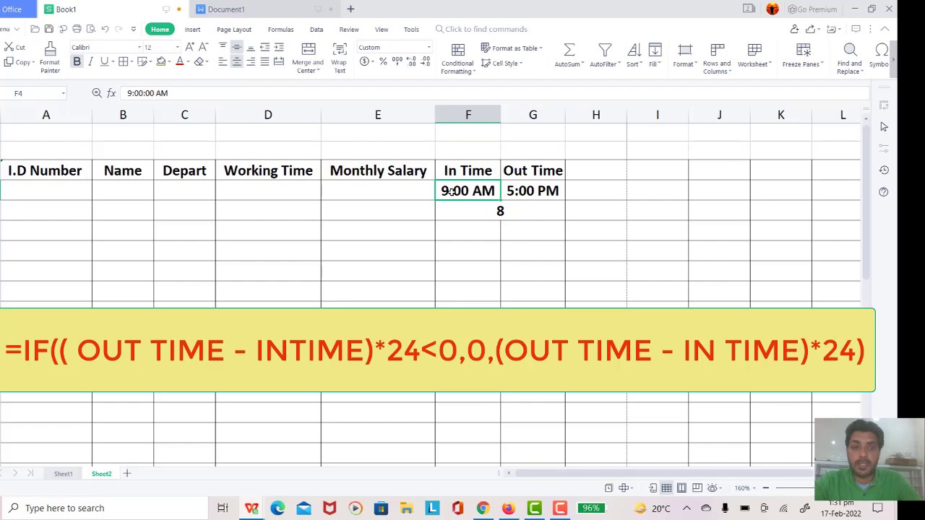
{"action": "left_click", "coordinate": [129, 92]}
{"action": "key", "text": "Delete"}
{"action": "type", "text": "10"}
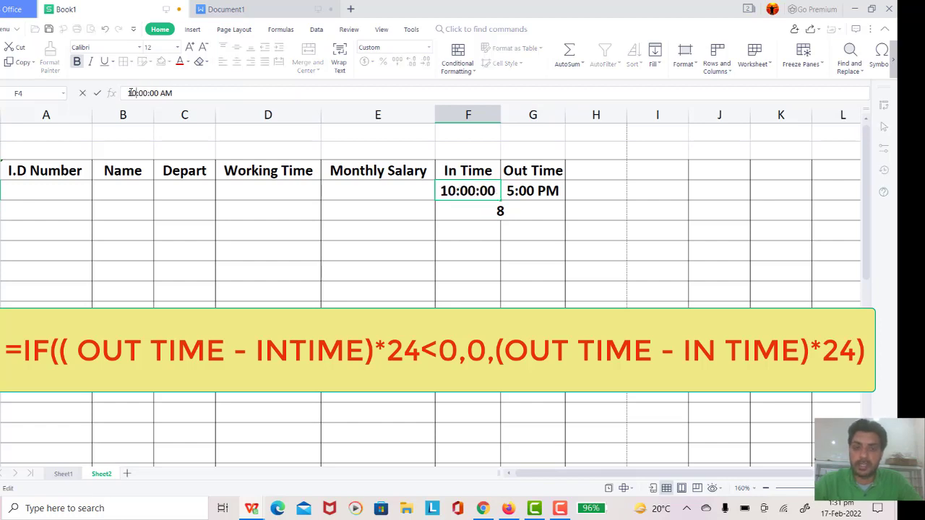
{"action": "key", "text": "Return"}
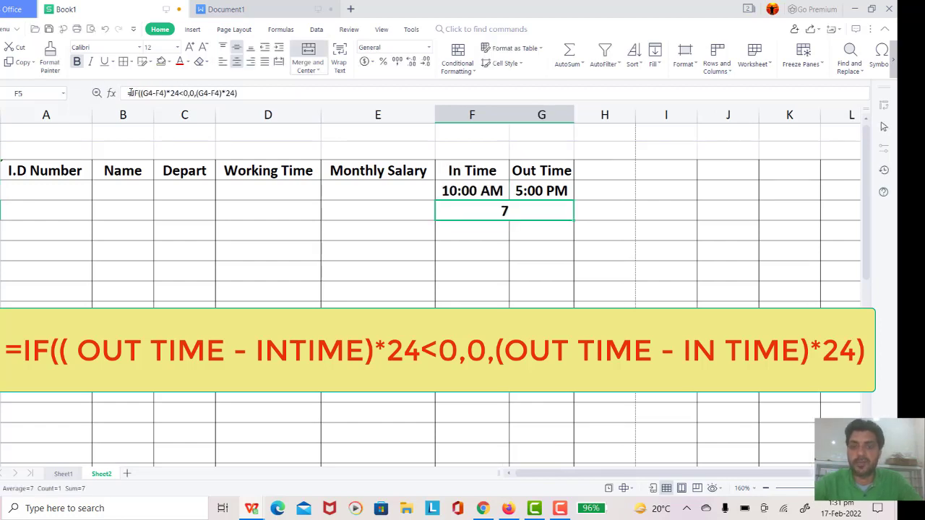
Clear the out time in G4 and in time in F4, leaving F5 at 0
{"action": "left_click", "coordinate": [537, 195]}
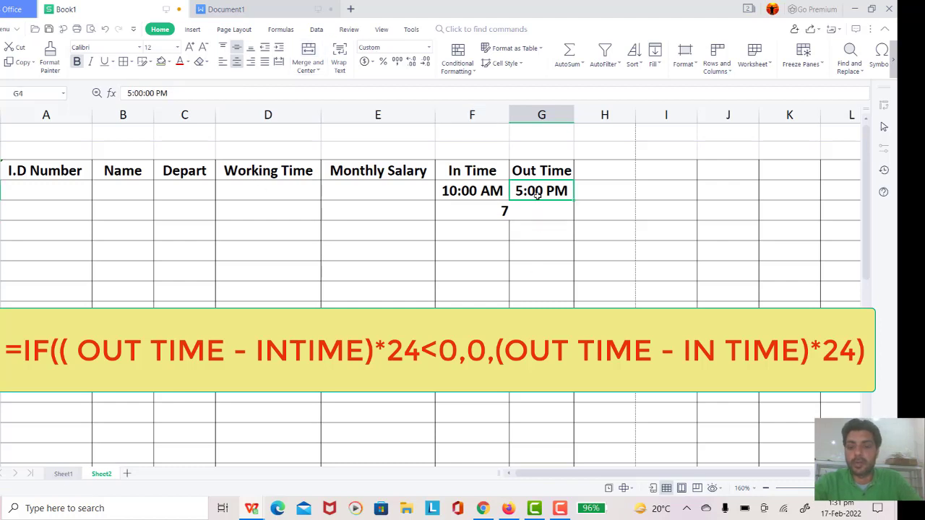
{"action": "key", "text": "BackSpace"}
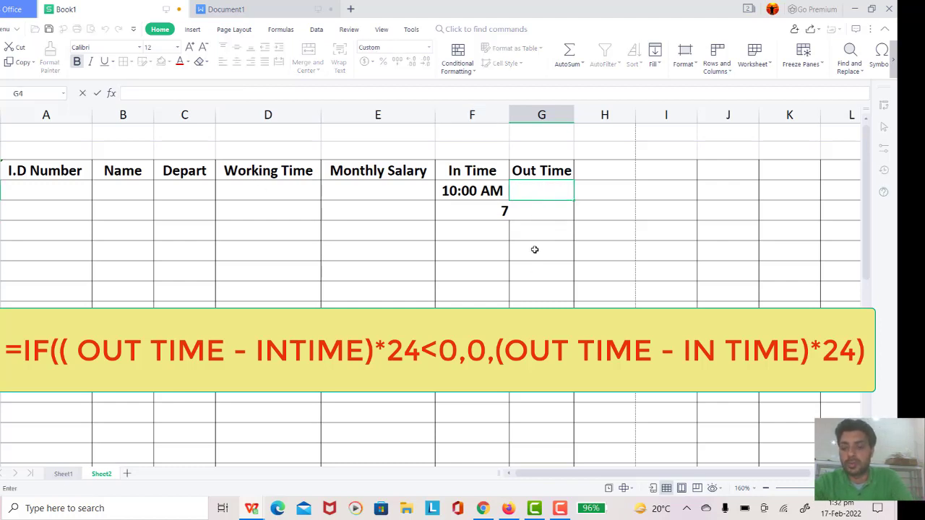
{"action": "key", "text": "Return"}
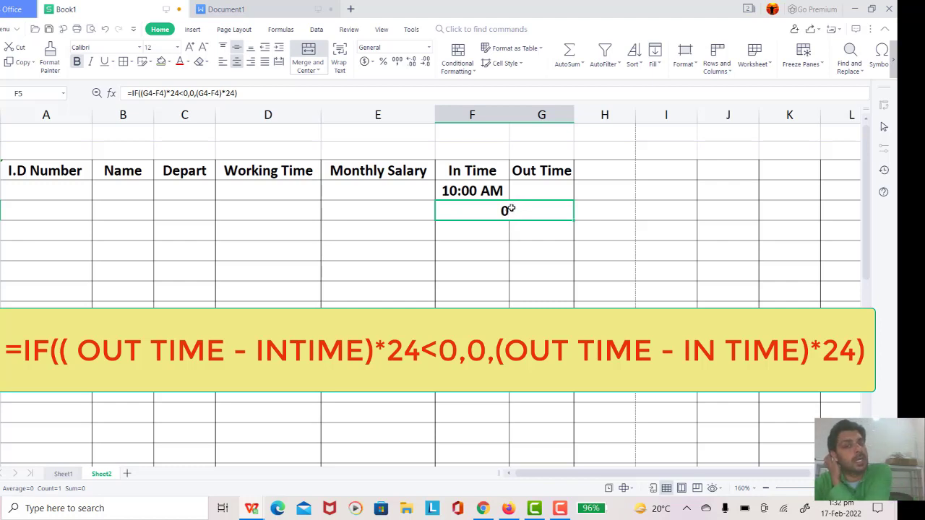
{"action": "left_click", "coordinate": [522, 191]}
{"action": "left_click", "coordinate": [478, 191]}
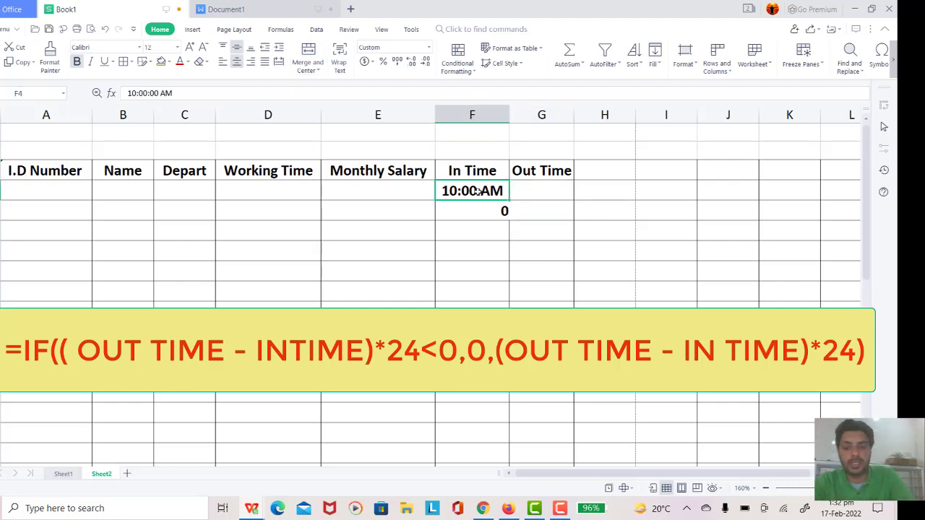
{"action": "key", "text": "Delete"}
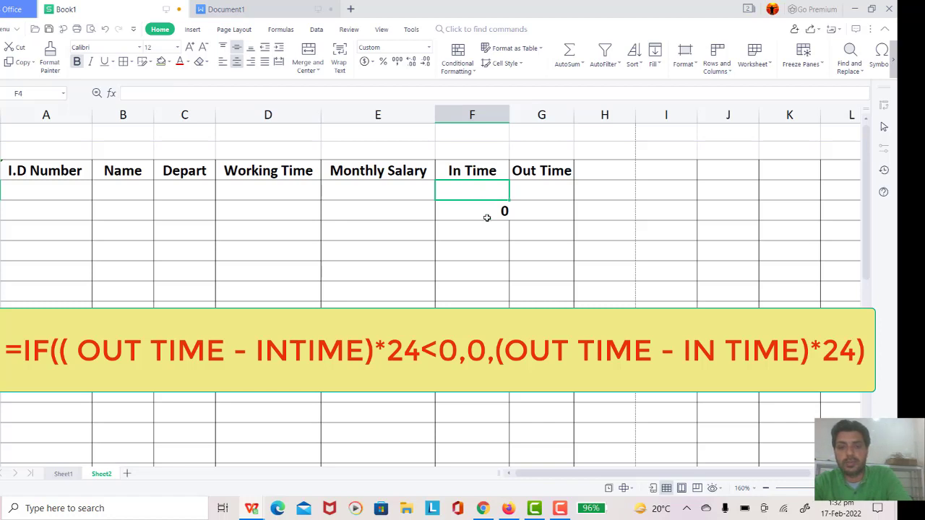
{"action": "left_click", "coordinate": [483, 211]}
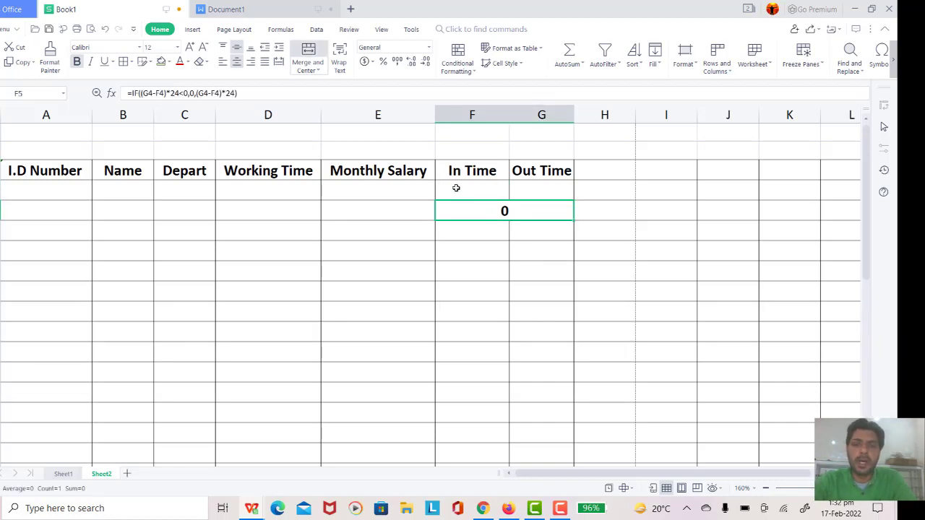
{"action": "left_click", "coordinate": [456, 188]}
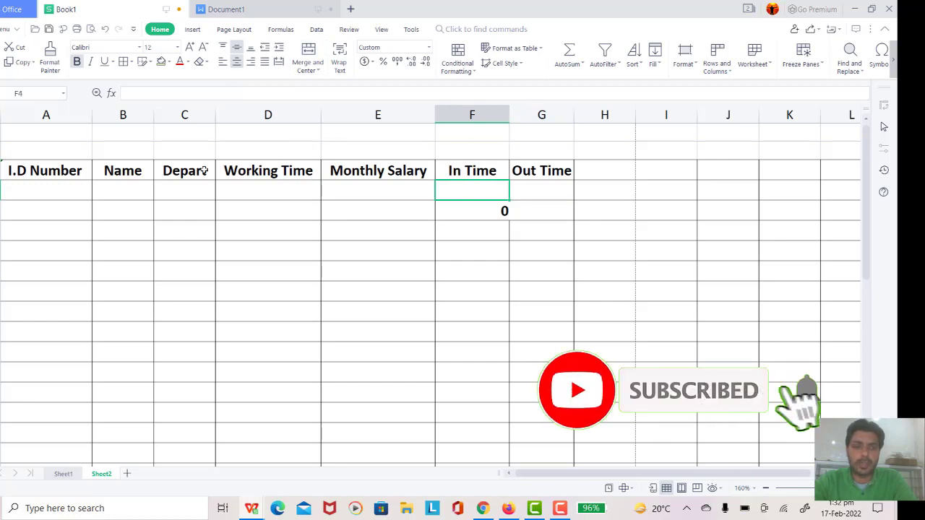
{"action": "left_click", "coordinate": [63, 474]}
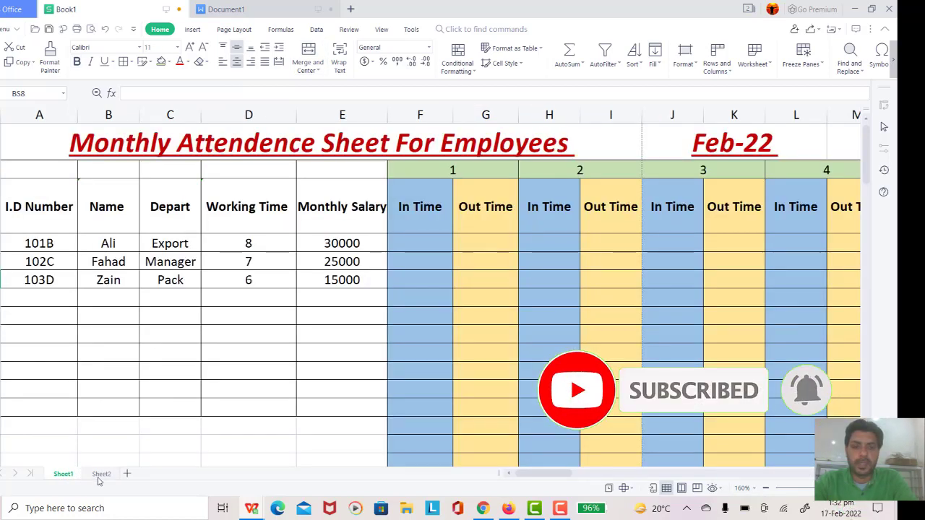
{"action": "left_click", "coordinate": [101, 475]}
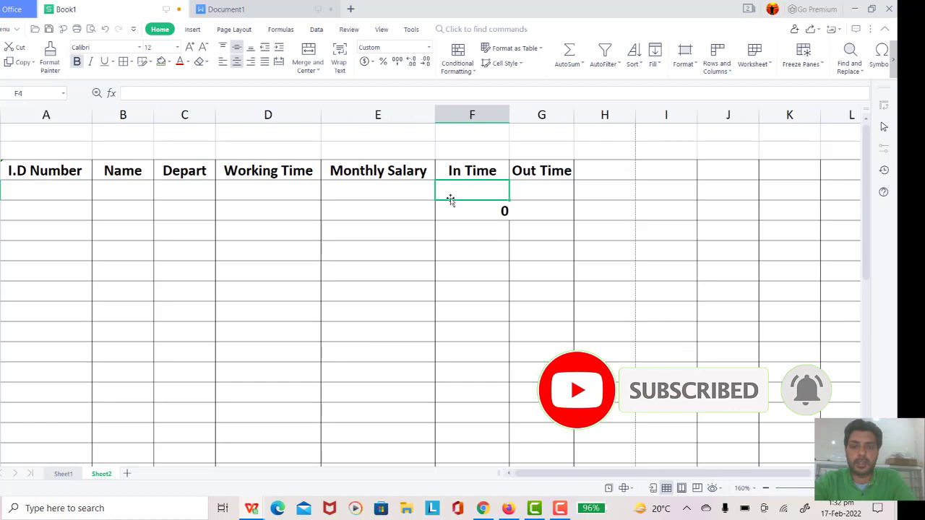
{"action": "left_click", "coordinate": [457, 171]}
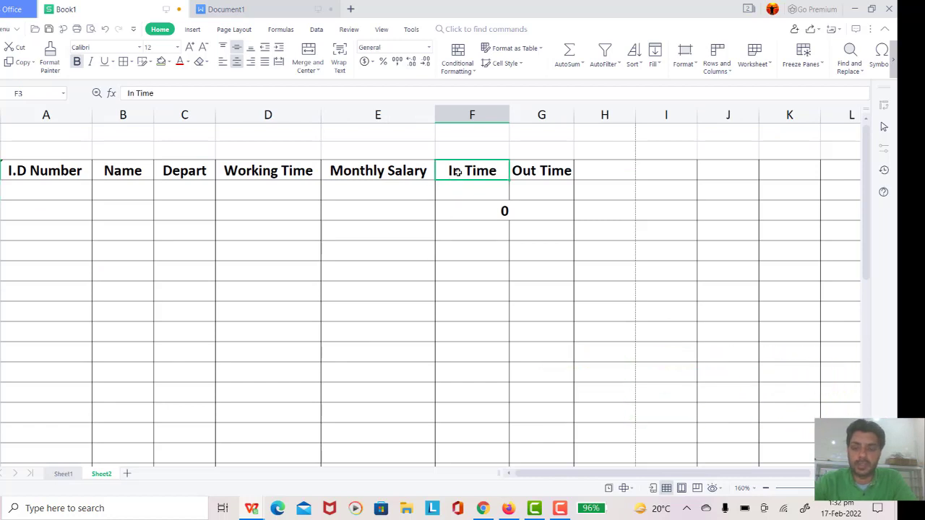
{"action": "key", "text": "shift+Right"}
{"action": "key", "text": "shift+Down"}
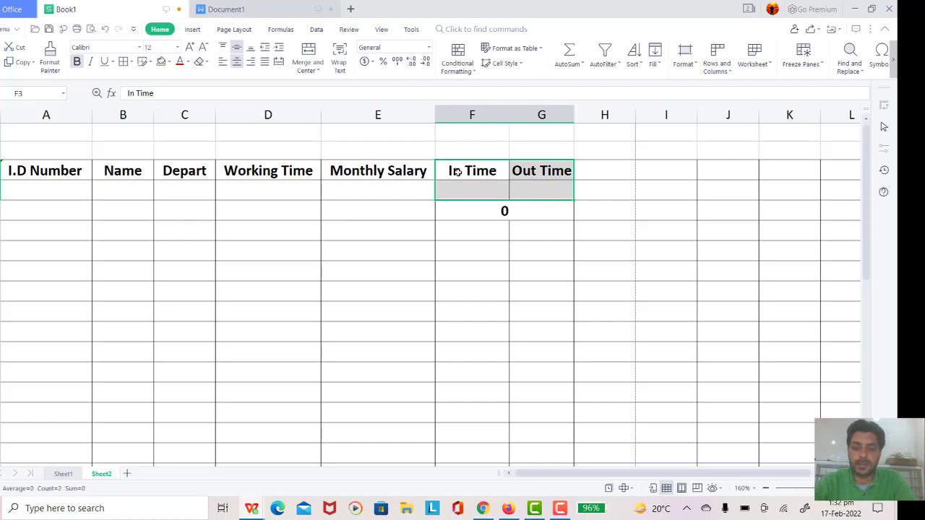
{"action": "key", "text": "Left"}
Fill the In Time cells F3:F4 light blue, undoing an accidental text colour
{"action": "left_click", "coordinate": [479, 172]}
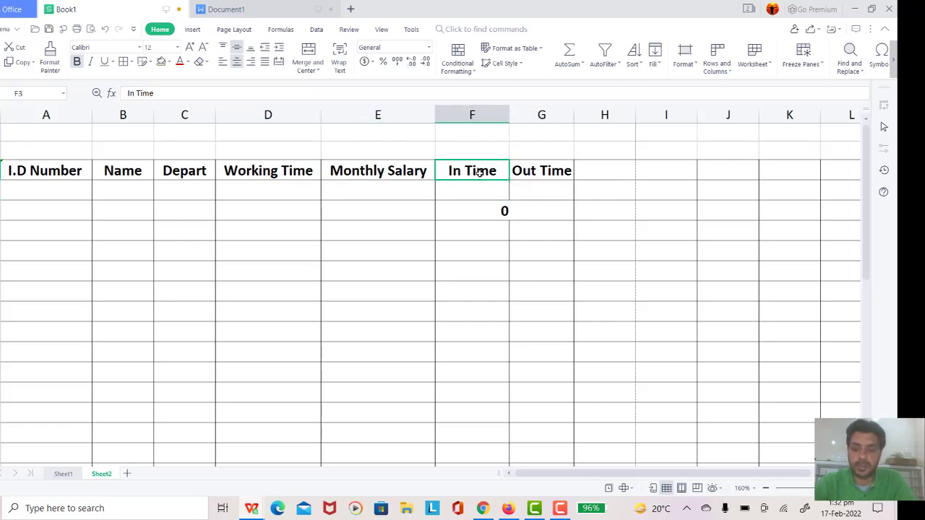
{"action": "key", "text": "shift+Down"}
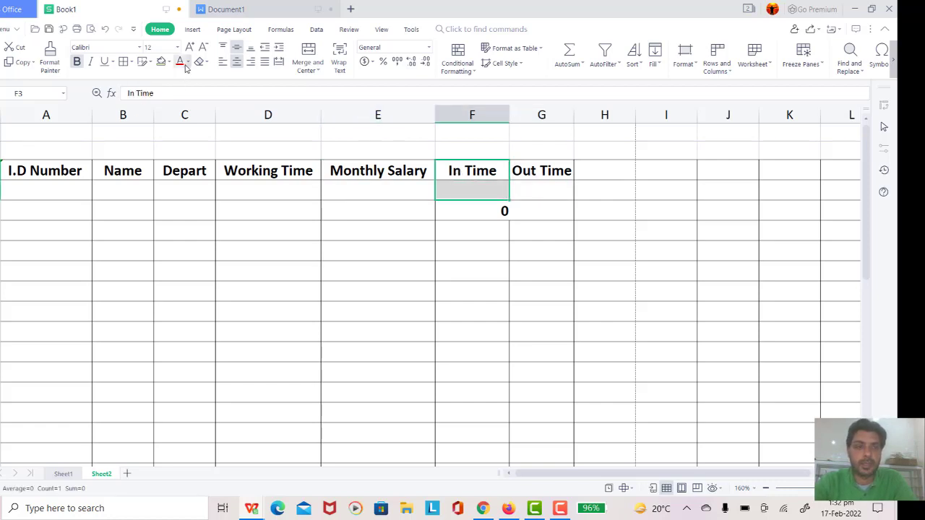
{"action": "left_click", "coordinate": [187, 62]}
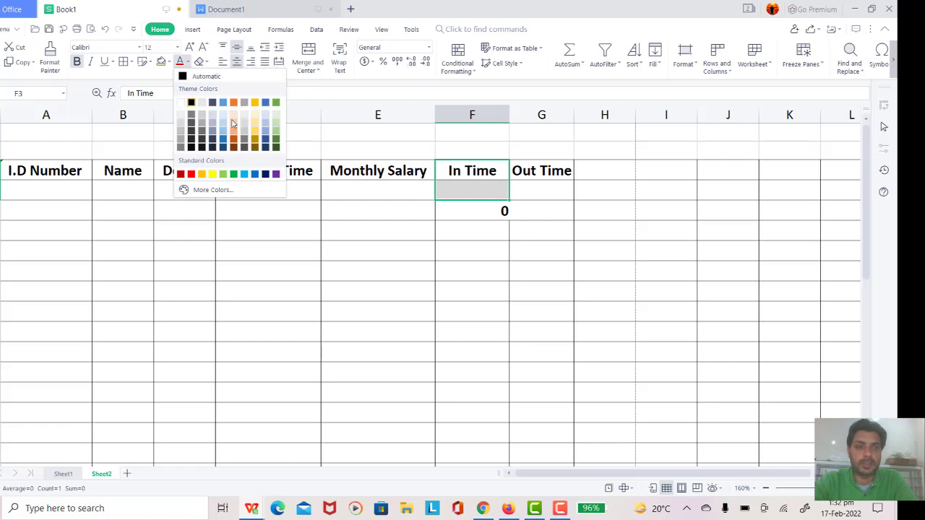
{"action": "left_click", "coordinate": [269, 131]}
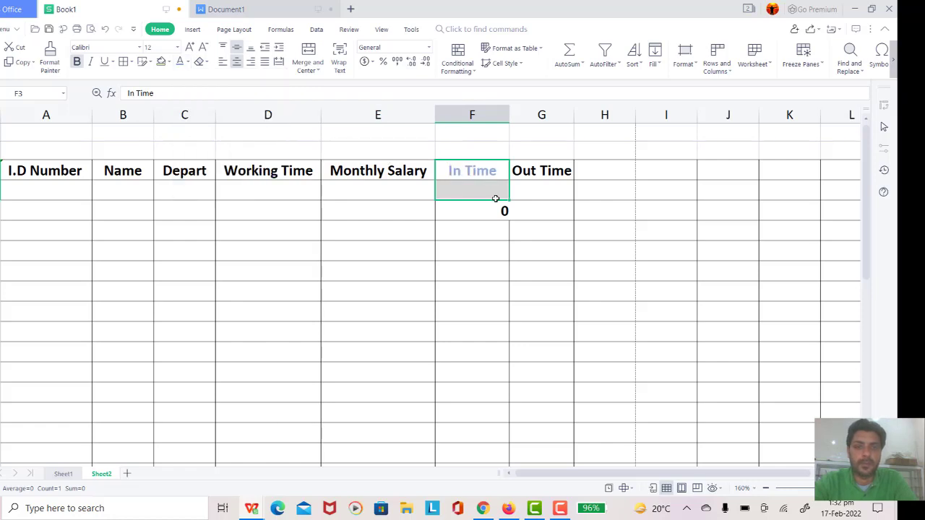
{"action": "key", "text": "ctrl+z"}
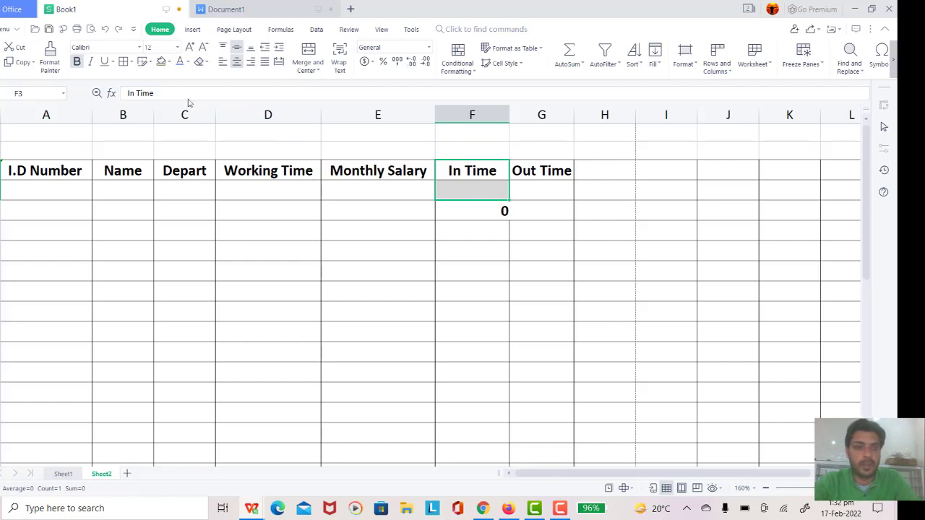
{"action": "left_click", "coordinate": [168, 62]}
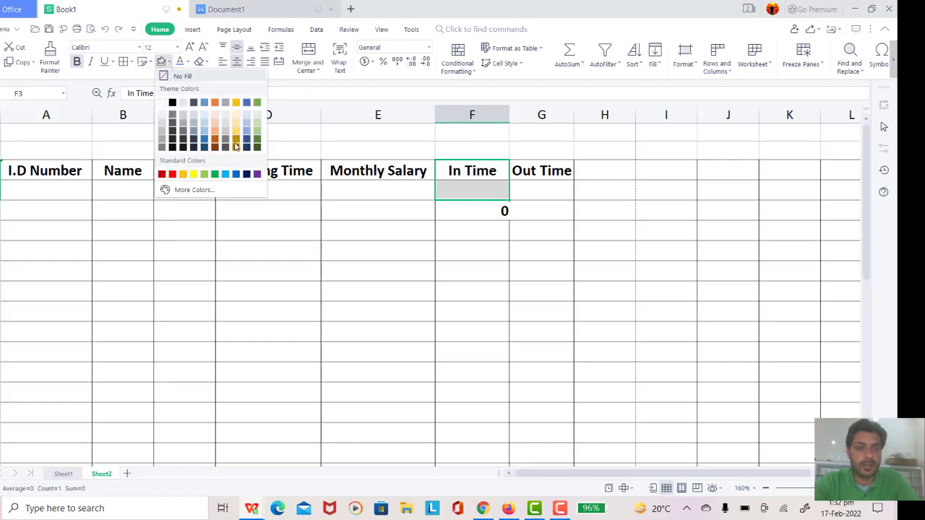
{"action": "left_click", "coordinate": [205, 127]}
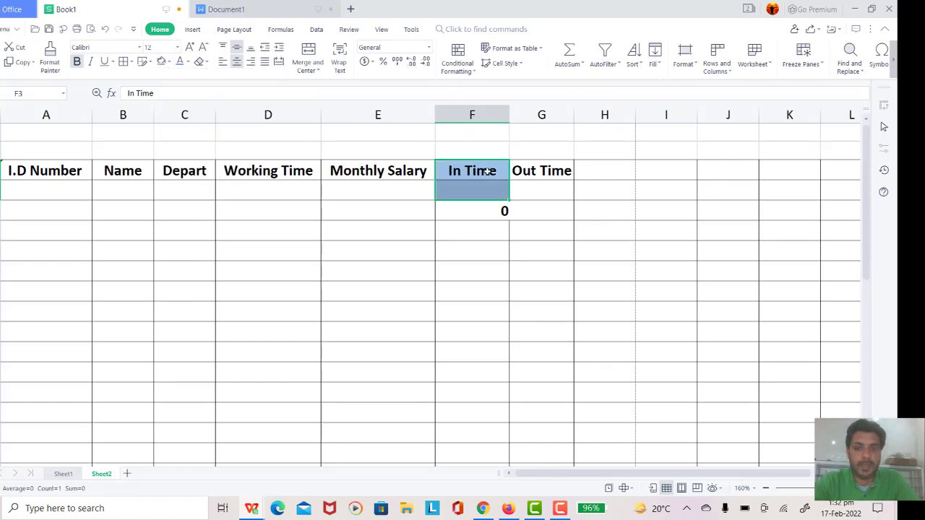
Fill the Out Time cells G3:G4 light gold
{"action": "left_click", "coordinate": [525, 171]}
{"action": "key", "text": "shift+Down"}
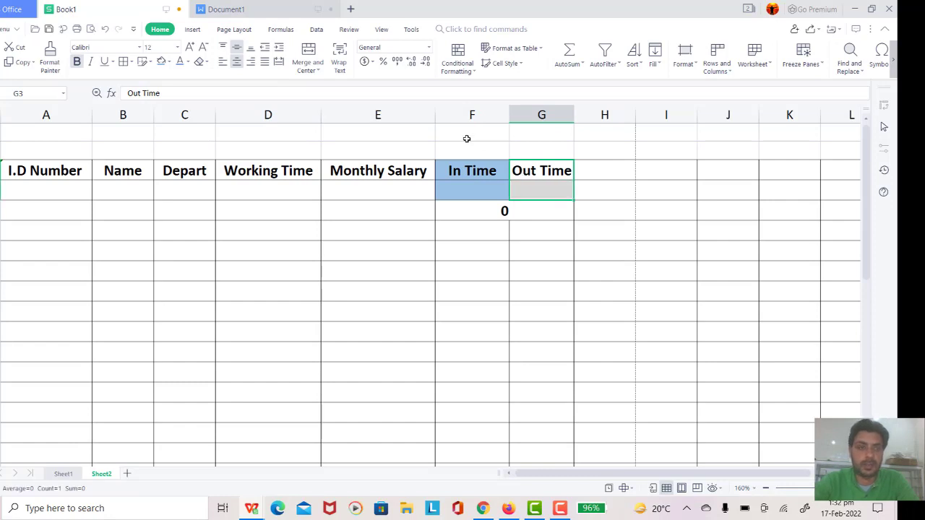
{"action": "left_click", "coordinate": [168, 62]}
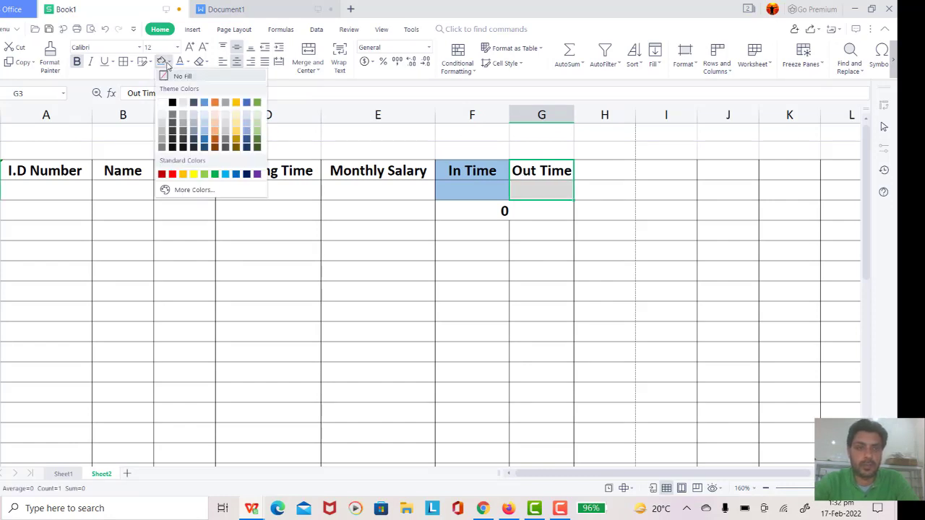
{"action": "left_click", "coordinate": [237, 128]}
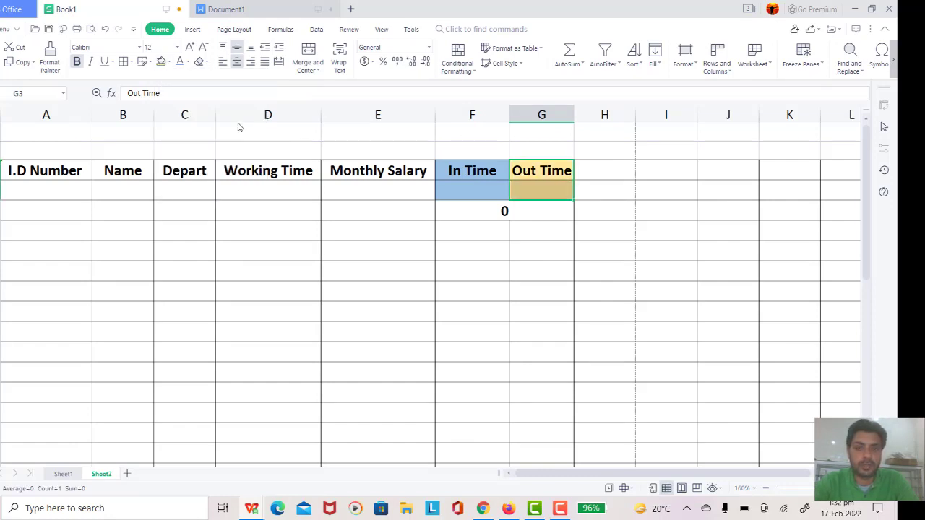
{"action": "left_click", "coordinate": [528, 224]}
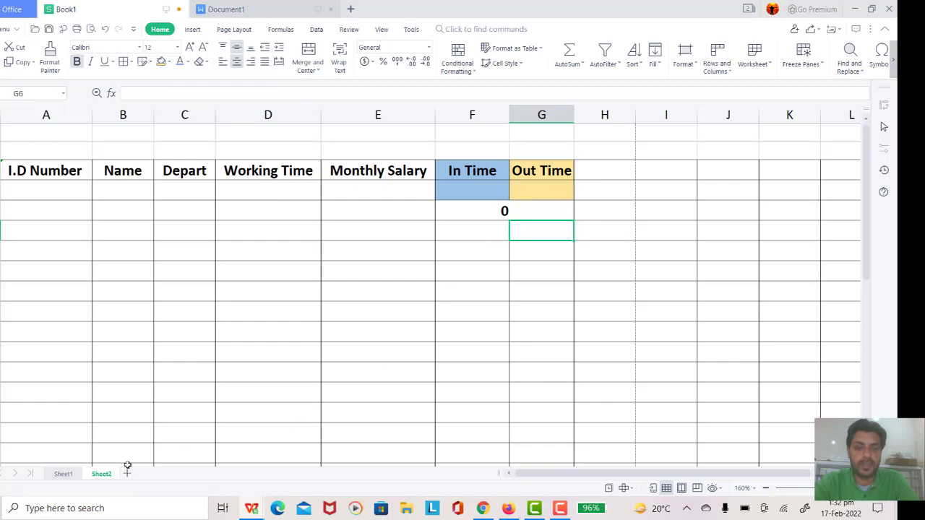
{"action": "left_click", "coordinate": [70, 474]}
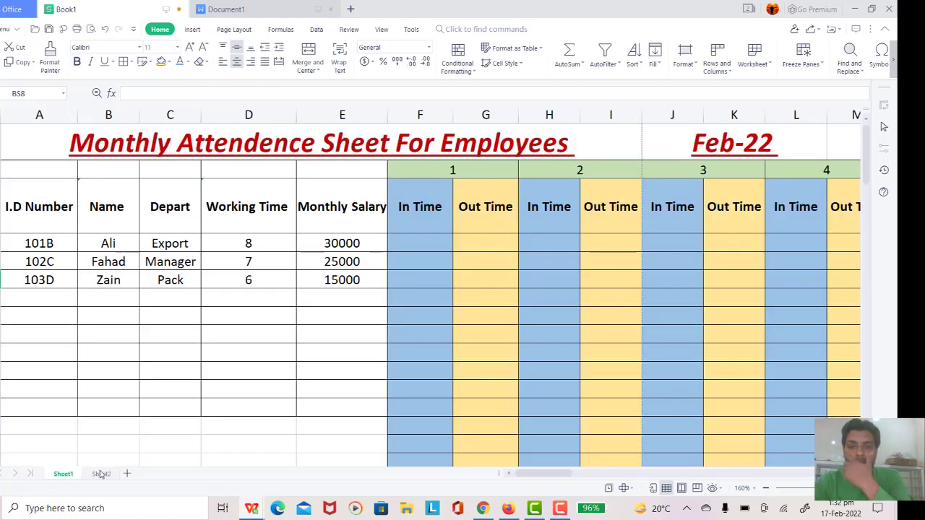
{"action": "left_click", "coordinate": [100, 474]}
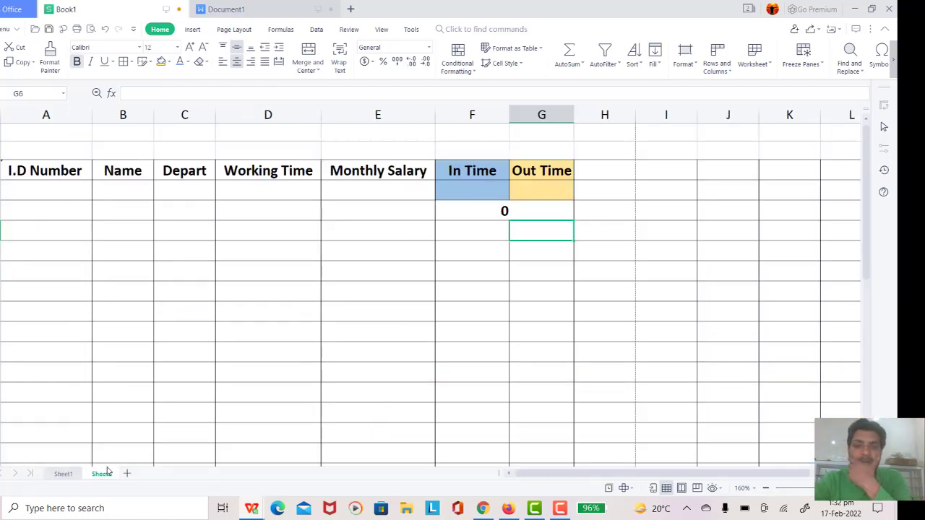
{"action": "left_click", "coordinate": [62, 473]}
{"action": "left_click", "coordinate": [101, 474]}
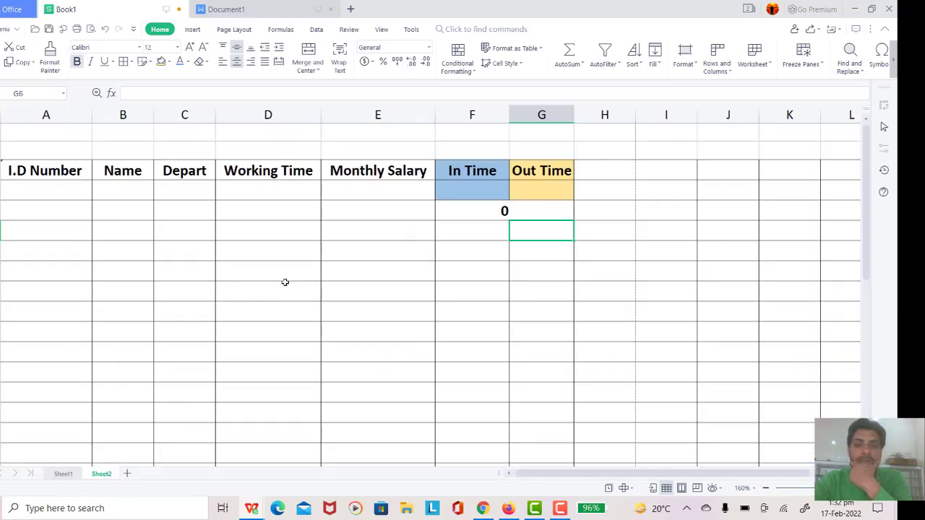
{"action": "left_click", "coordinate": [486, 204]}
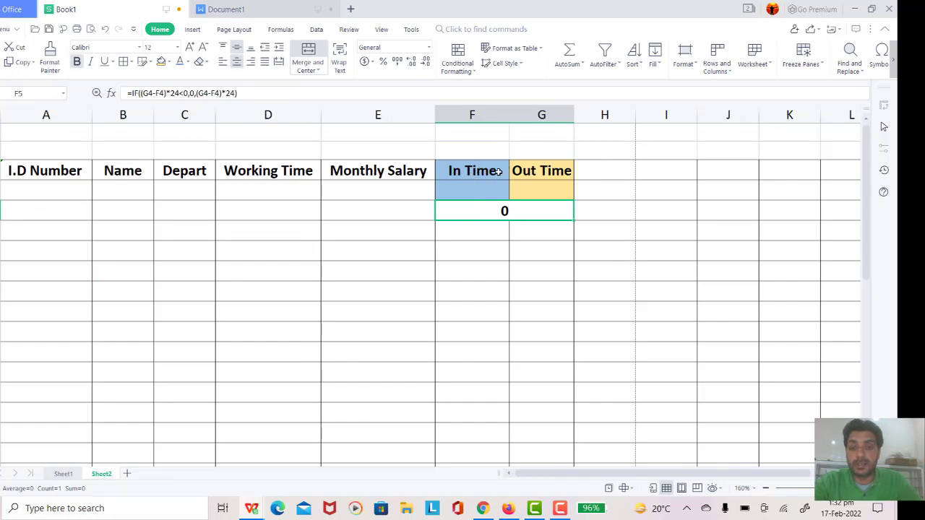
{"action": "left_click", "coordinate": [483, 151]}
Merge and center F2:G2 above In Time/Out Time and enter day number 1
{"action": "key", "text": "shift+Right"}
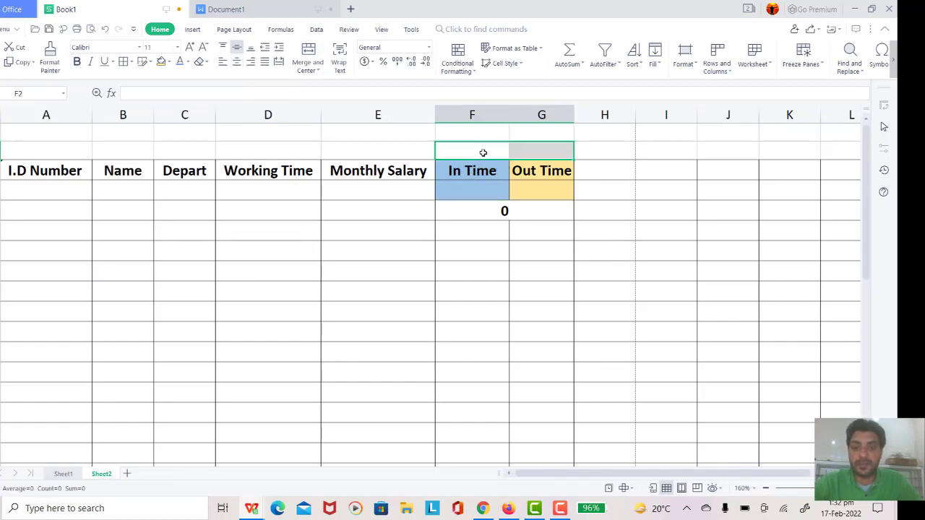
{"action": "left_click", "coordinate": [308, 55]}
{"action": "left_click", "coordinate": [518, 233]}
{"action": "left_click", "coordinate": [496, 153]}
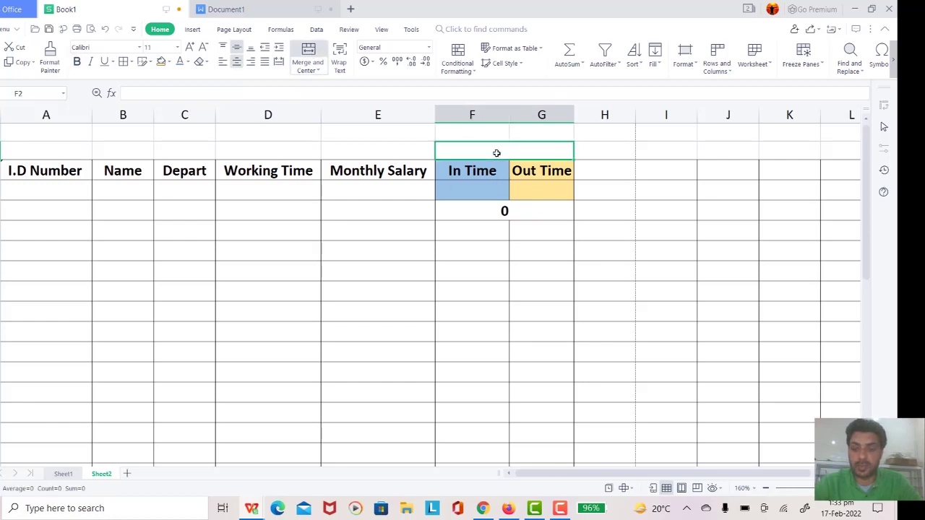
{"action": "type", "text": "1"}
{"action": "key", "text": "Return"}
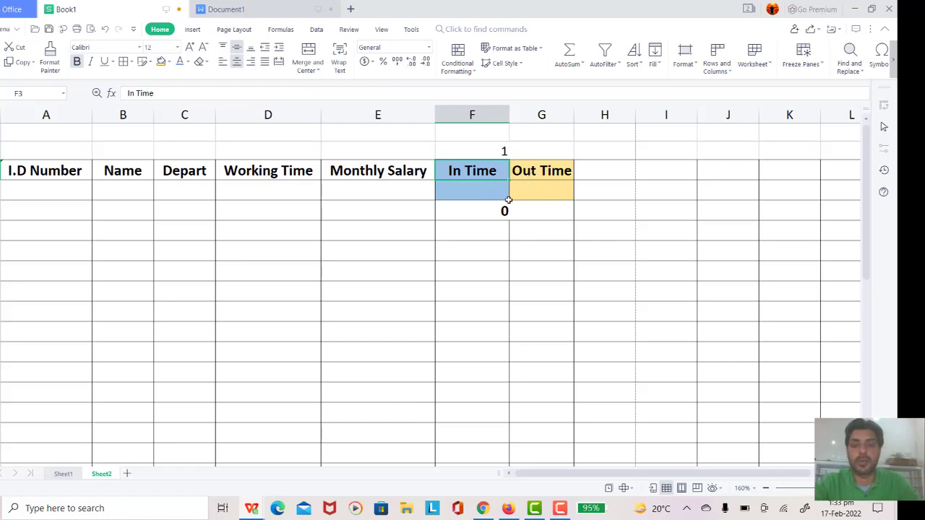
{"action": "left_click", "coordinate": [472, 147]}
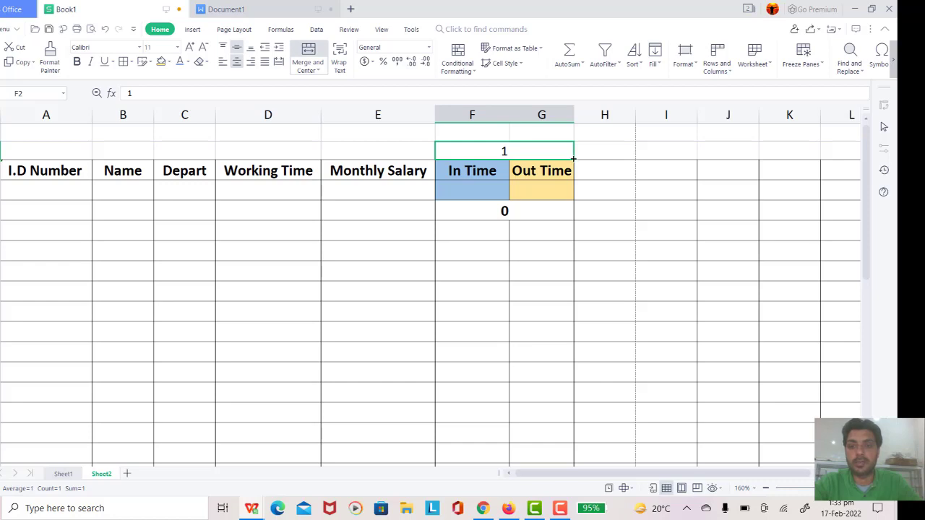
Fill the merged day-1 cell right to column BO so the days run 1 to 31
{"action": "left_click_drag", "start_coordinate": [573, 158], "coordinate": [873, 144]}
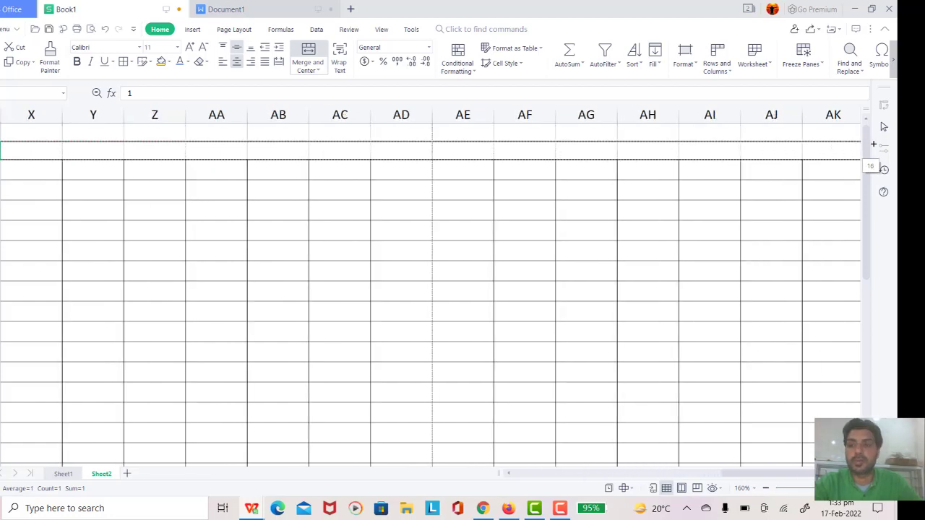
{"action": "left_click_drag", "start_coordinate": [873, 144], "coordinate": [873, 145]}
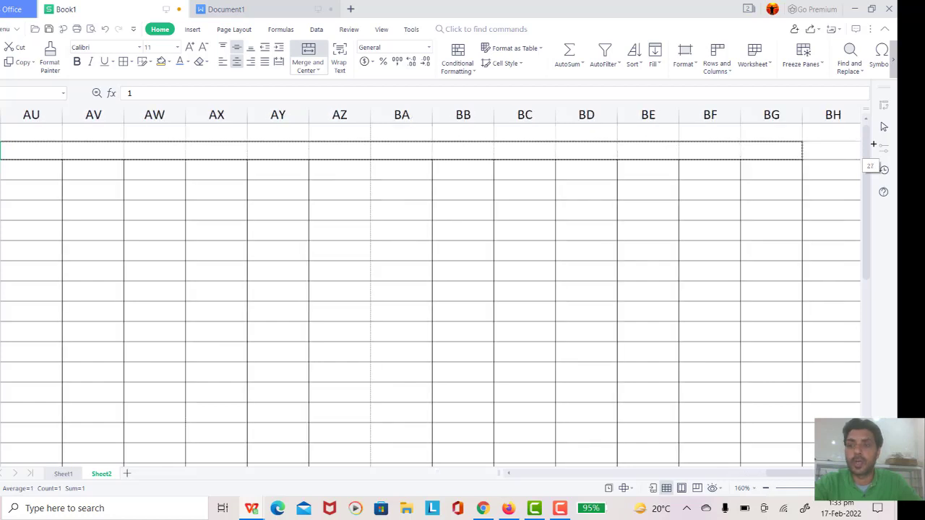
{"action": "left_click_drag", "start_coordinate": [873, 145], "coordinate": [788, 159]}
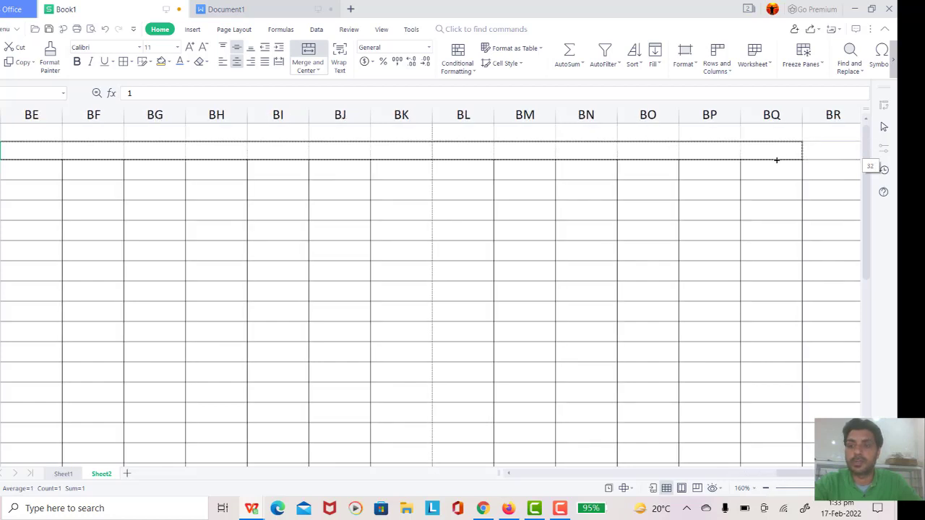
{"action": "mouse_move", "coordinate": [689, 159]}
{"action": "left_mouse_down"}
{"action": "mouse_move", "coordinate": [648, 160]}
{"action": "mouse_move", "coordinate": [690, 163]}
{"action": "left_mouse_up"}
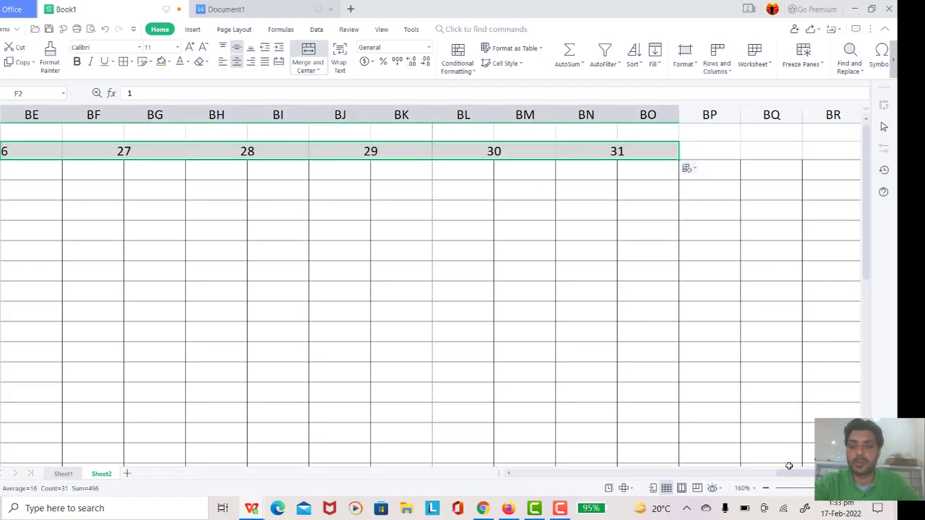
{"action": "left_click_drag", "start_coordinate": [797, 474], "coordinate": [528, 465]}
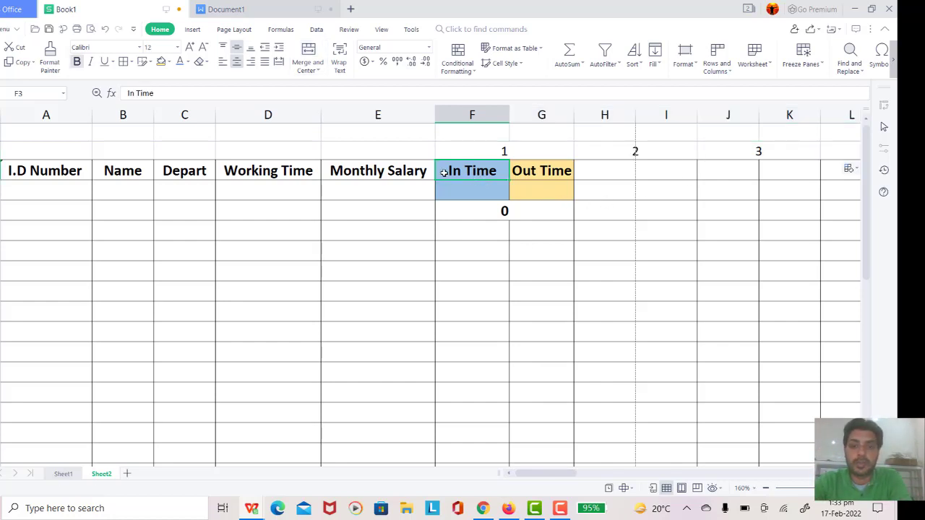
{"action": "left_click_drag", "start_coordinate": [444, 171], "coordinate": [528, 219]}
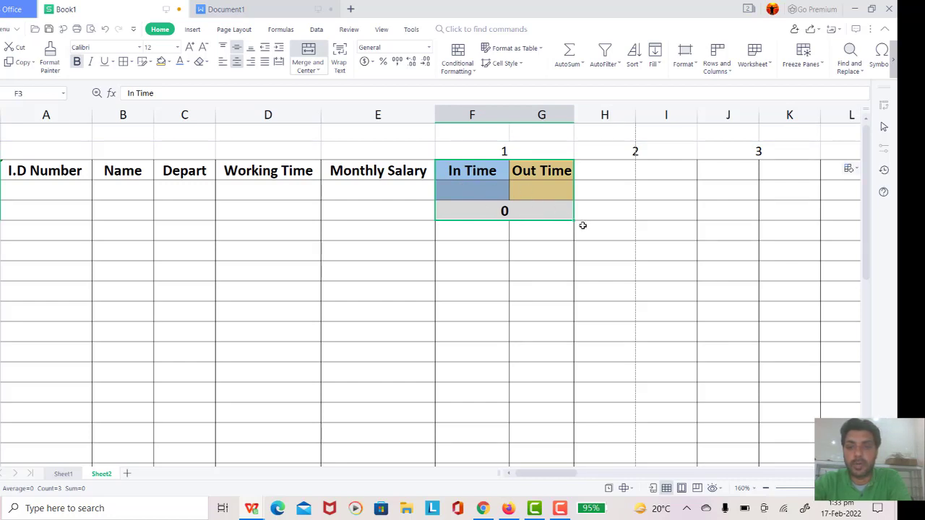
Fill the F3:G4 In Time/Out Time headings and formula right to BO, then check days 27 and 30
{"action": "mouse_move", "coordinate": [573, 220]}
{"action": "left_mouse_down"}
{"action": "mouse_move", "coordinate": [737, 217]}
{"action": "mouse_move", "coordinate": [90, 207]}
{"action": "left_mouse_up"}
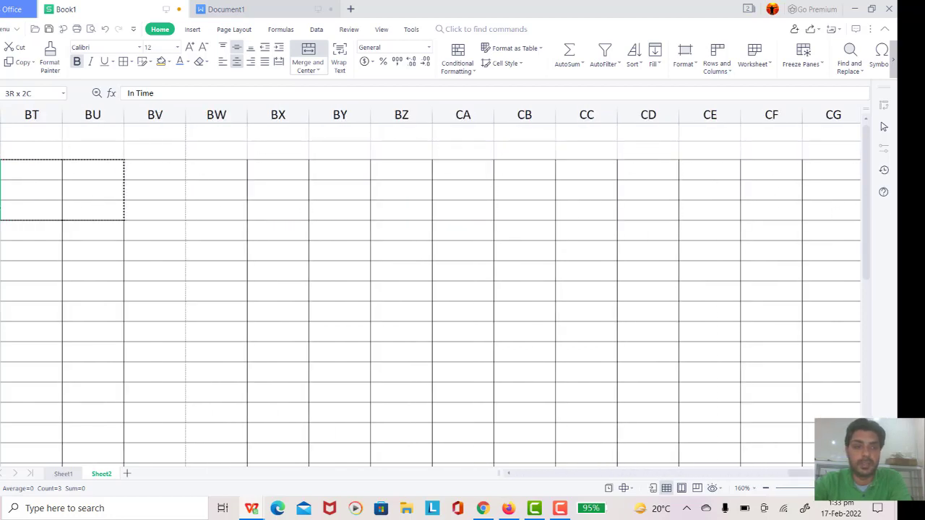
{"action": "mouse_move", "coordinate": [2, 209]}
{"action": "left_mouse_down"}
{"action": "mouse_move", "coordinate": [246, 224]}
{"action": "mouse_move", "coordinate": [284, 214]}
{"action": "left_mouse_up"}
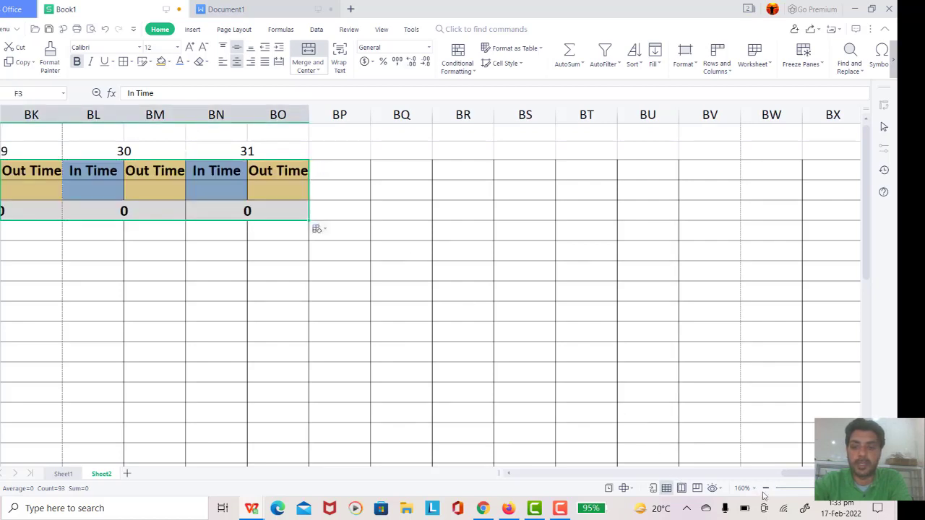
{"action": "mouse_move", "coordinate": [795, 474]}
{"action": "left_mouse_down"}
{"action": "mouse_move", "coordinate": [750, 484]}
{"action": "mouse_move", "coordinate": [770, 483]}
{"action": "left_mouse_up"}
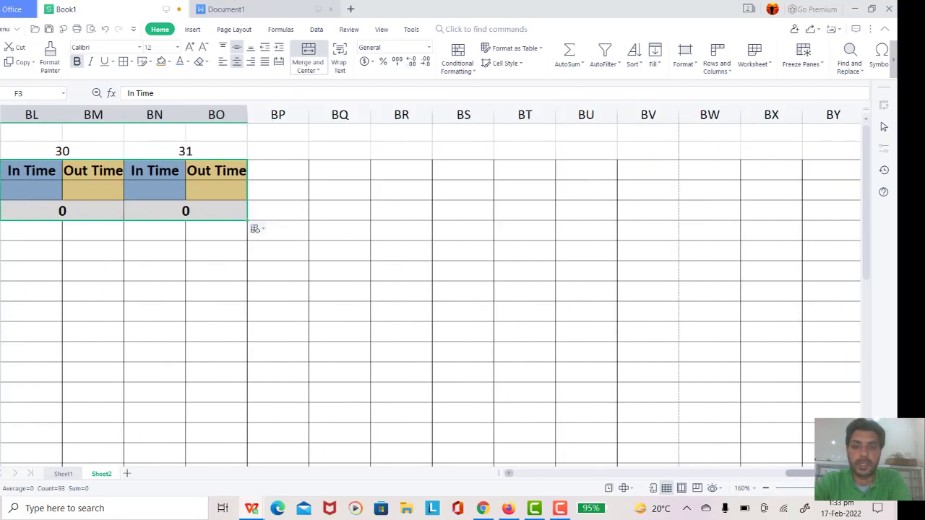
{"action": "left_click", "coordinate": [597, 257]}
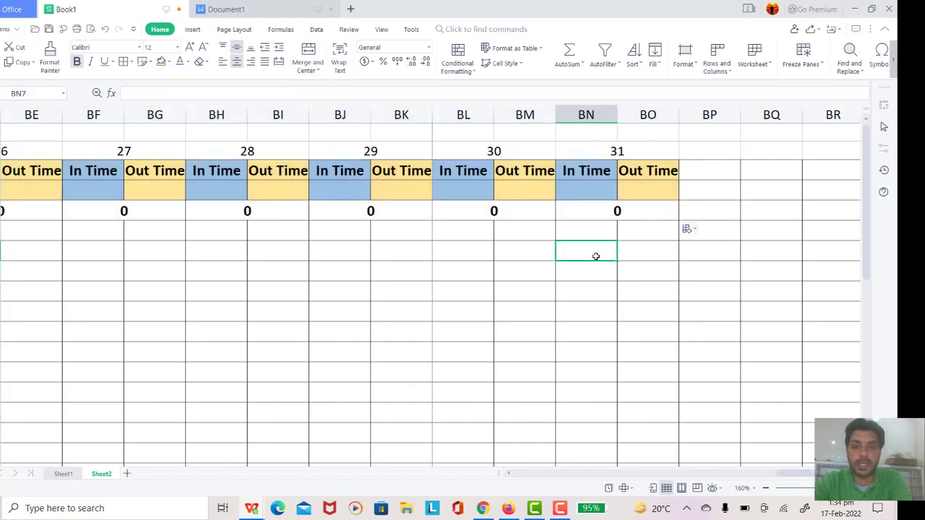
{"action": "left_click", "coordinate": [484, 212]}
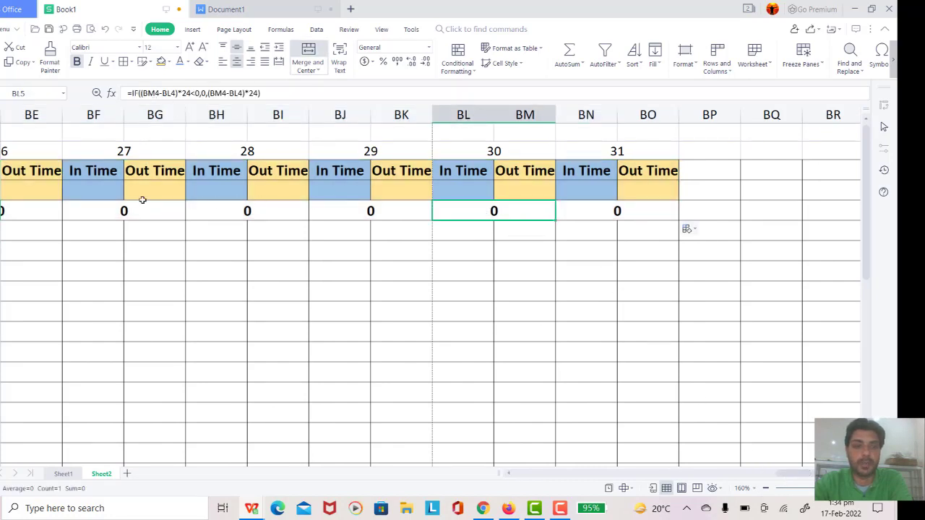
{"action": "left_click", "coordinate": [85, 204]}
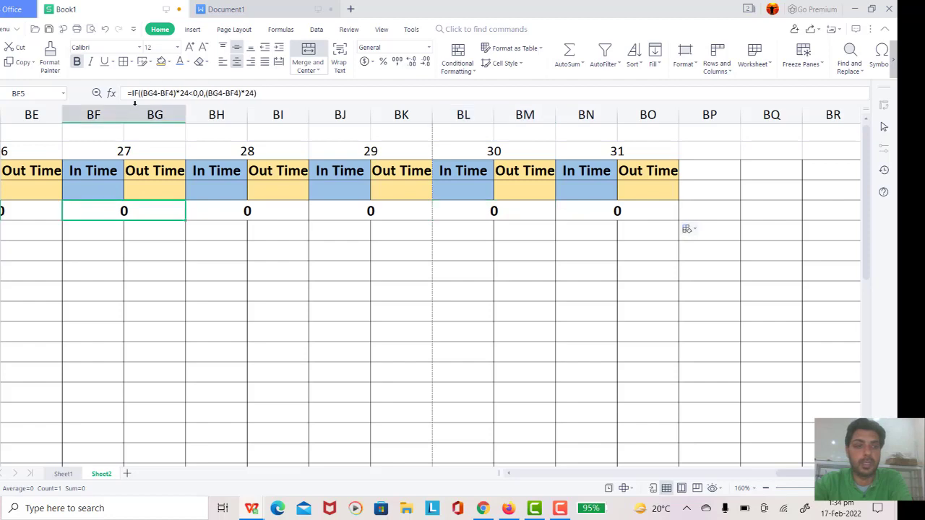
{"action": "left_click", "coordinate": [155, 200]}
{"action": "left_click_drag", "start_coordinate": [795, 474], "coordinate": [542, 475]}
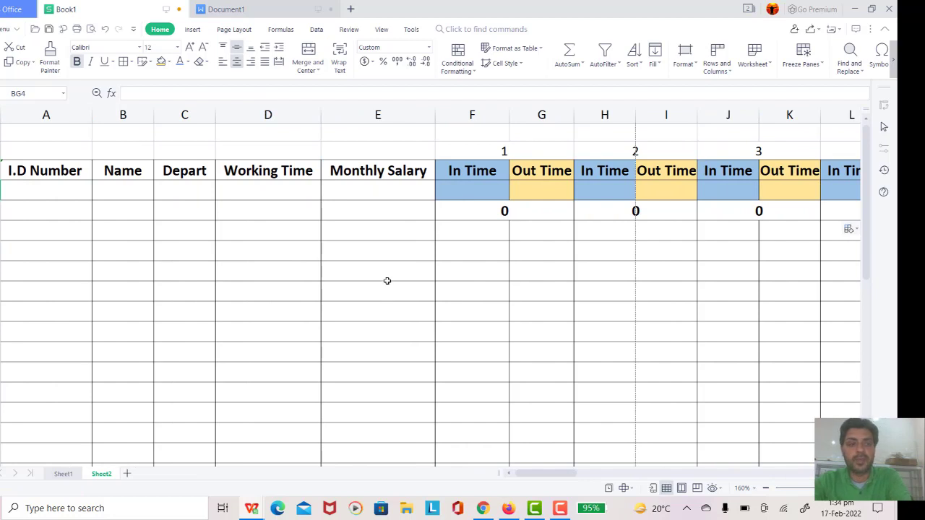
Select the day-number row F2:BO2, days 1 through 31, for bordering
{"action": "left_click", "coordinate": [365, 246]}
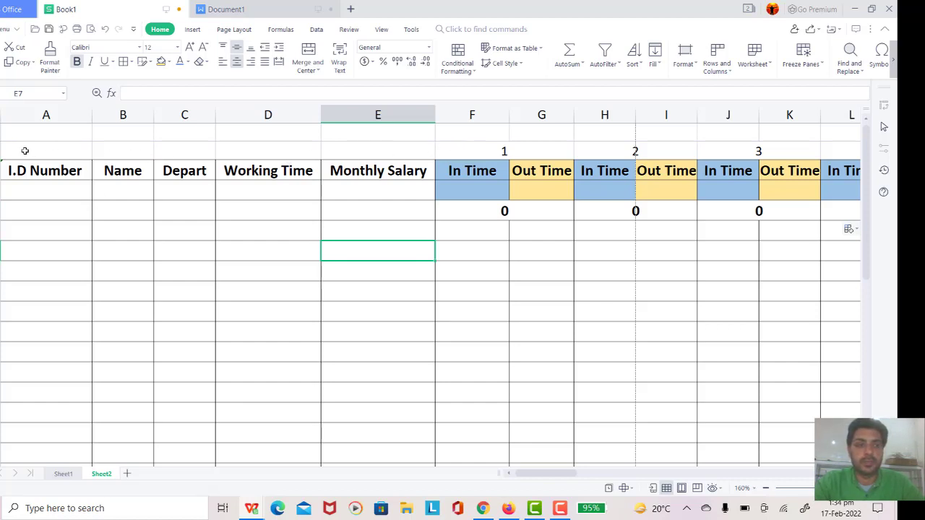
{"action": "left_click", "coordinate": [452, 149]}
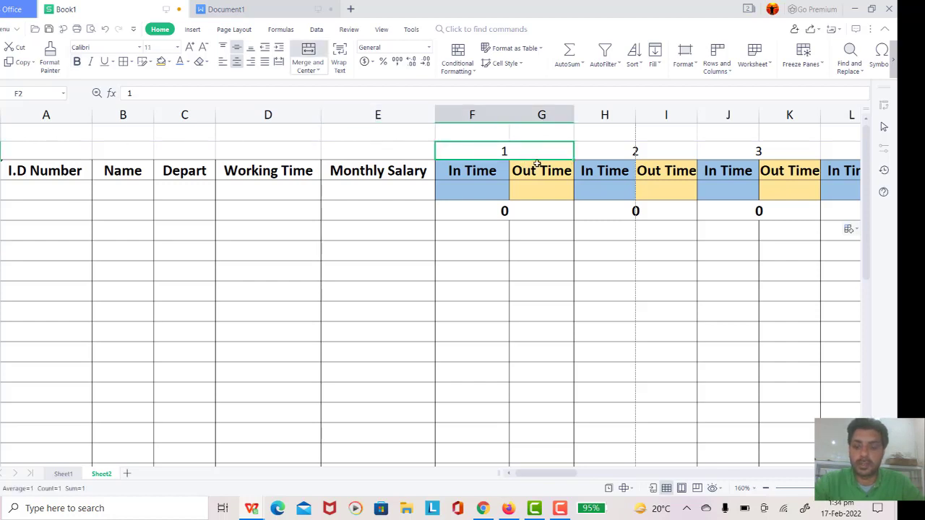
{"action": "left_click_drag", "start_coordinate": [537, 163], "coordinate": [867, 163]}
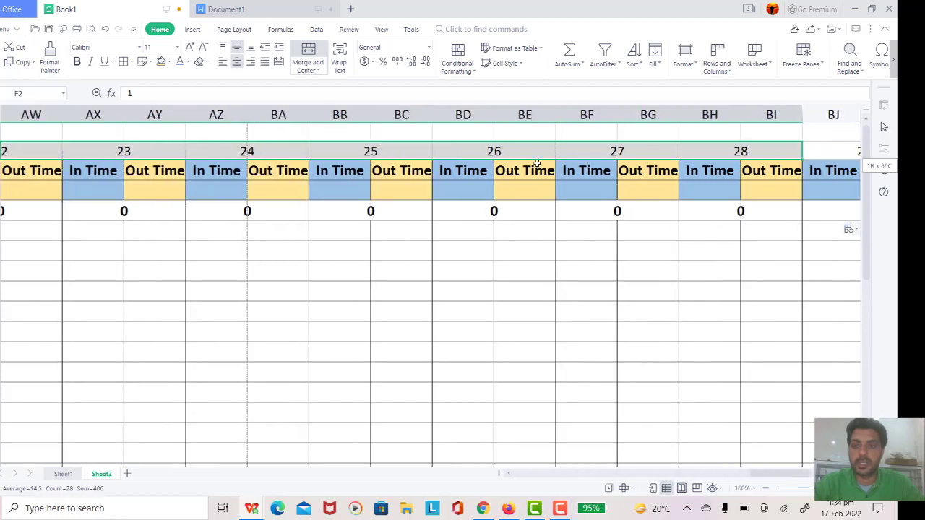
{"action": "left_click_drag", "start_coordinate": [867, 164], "coordinate": [648, 163]}
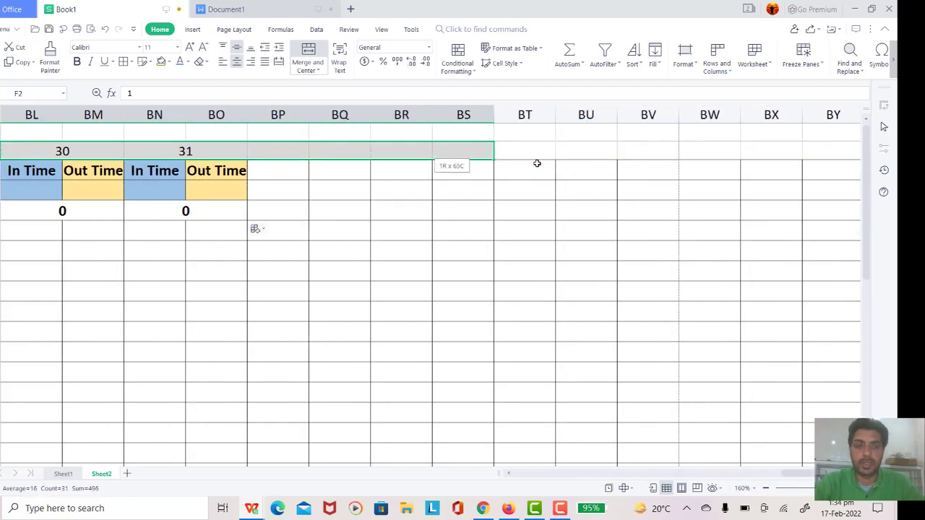
{"action": "left_click_drag", "start_coordinate": [537, 163], "coordinate": [216, 164]}
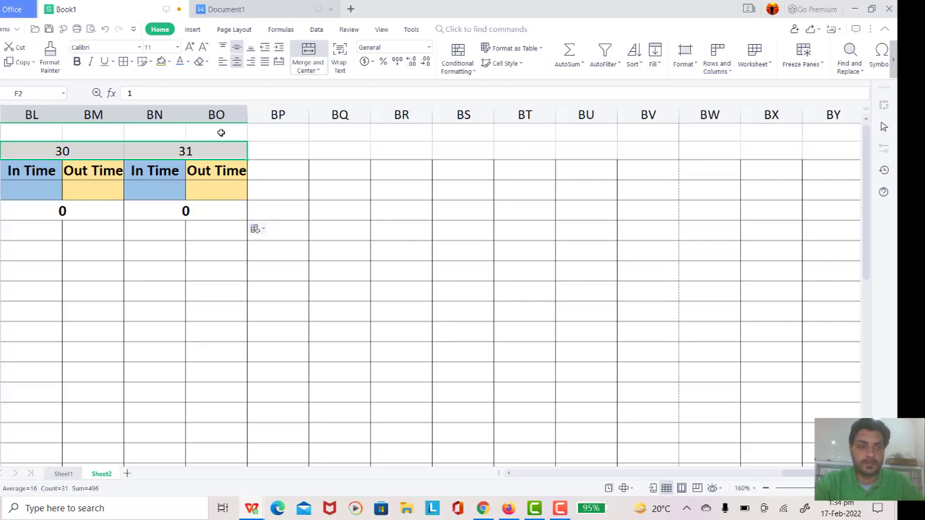
{"action": "left_click", "coordinate": [320, 197]}
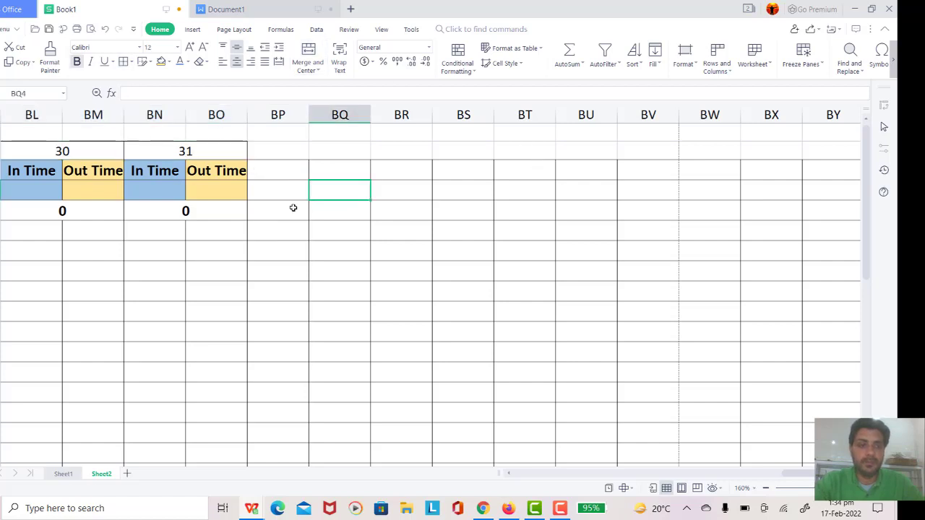
{"action": "scroll", "coordinate": [537, 390], "scroll_direction": "down", "scroll_amount": 1}
{"action": "scroll", "coordinate": [543, 477], "scroll_direction": "left", "scroll_amount": 7}
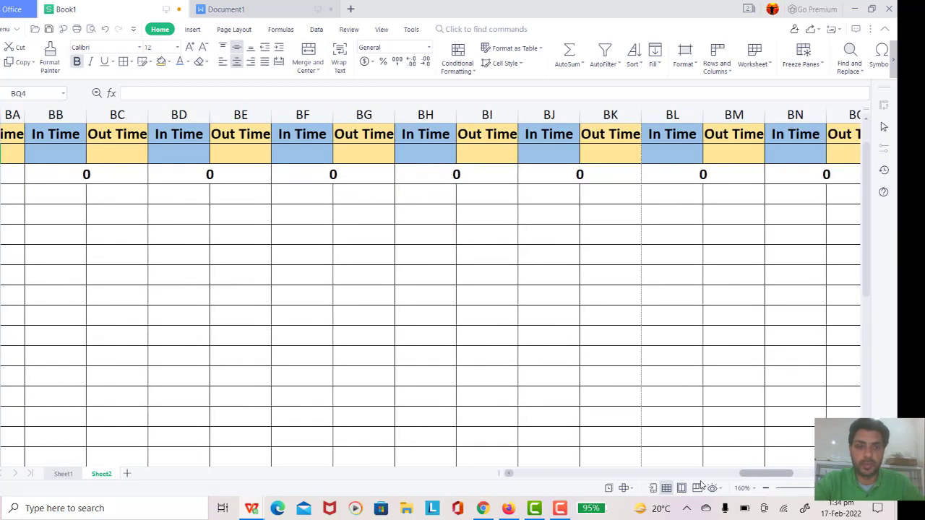
{"action": "scroll", "coordinate": [542, 482], "scroll_direction": "left", "scroll_amount": 10}
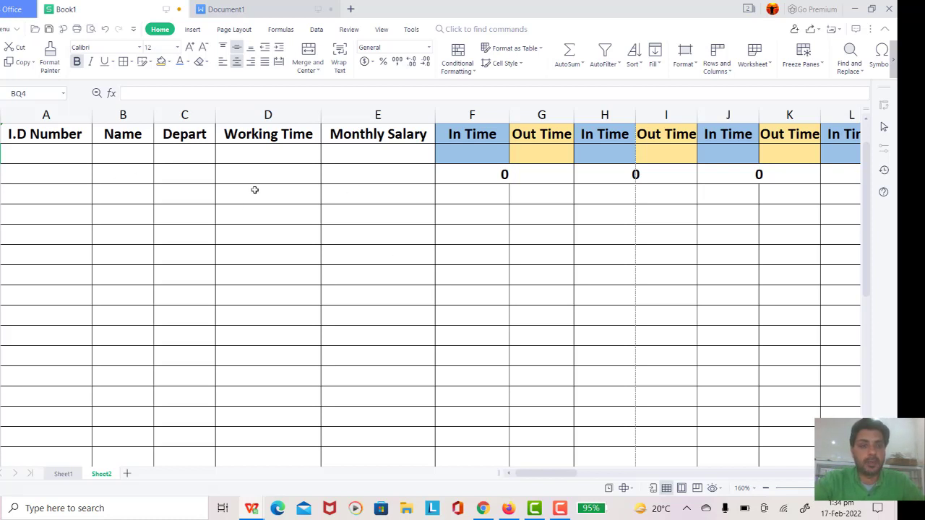
{"action": "left_click", "coordinate": [63, 474]}
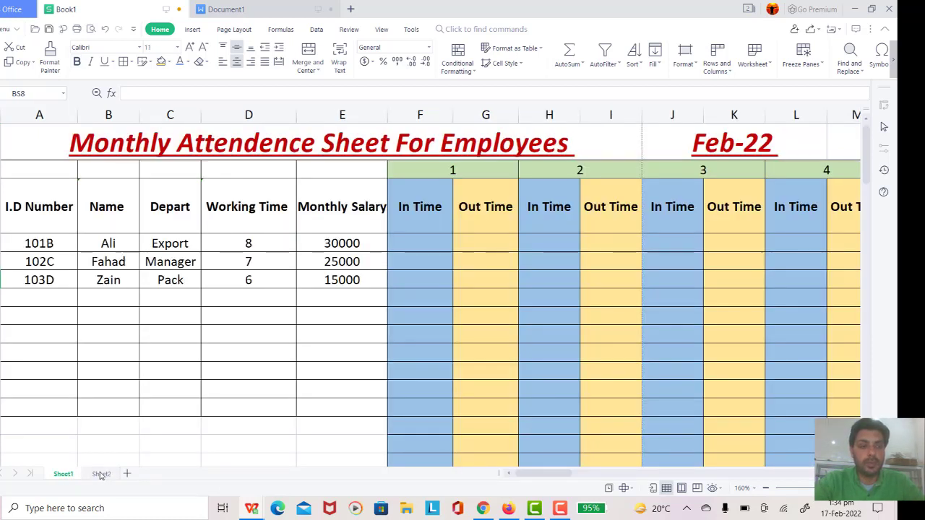
{"action": "left_click", "coordinate": [102, 474]}
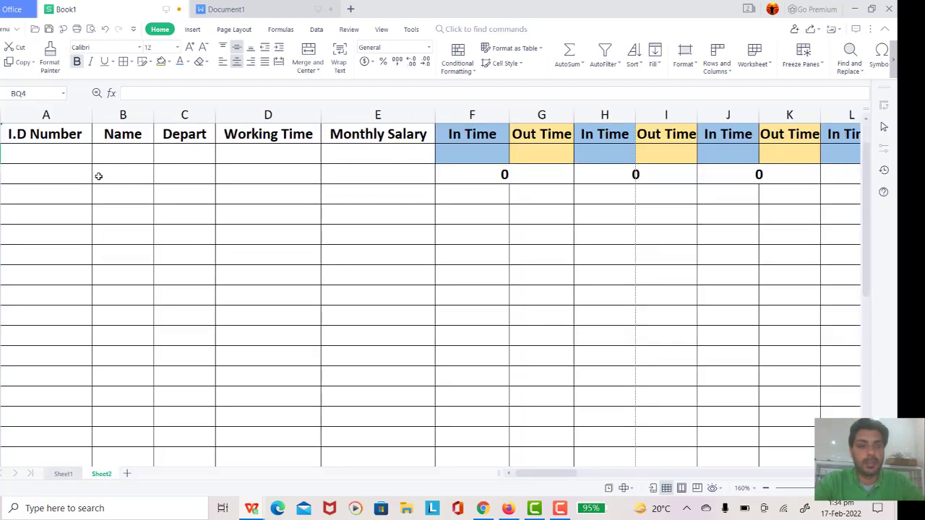
Enter the three employee I.D numbers down the I.D Number column
{"action": "left_click", "coordinate": [44, 172]}
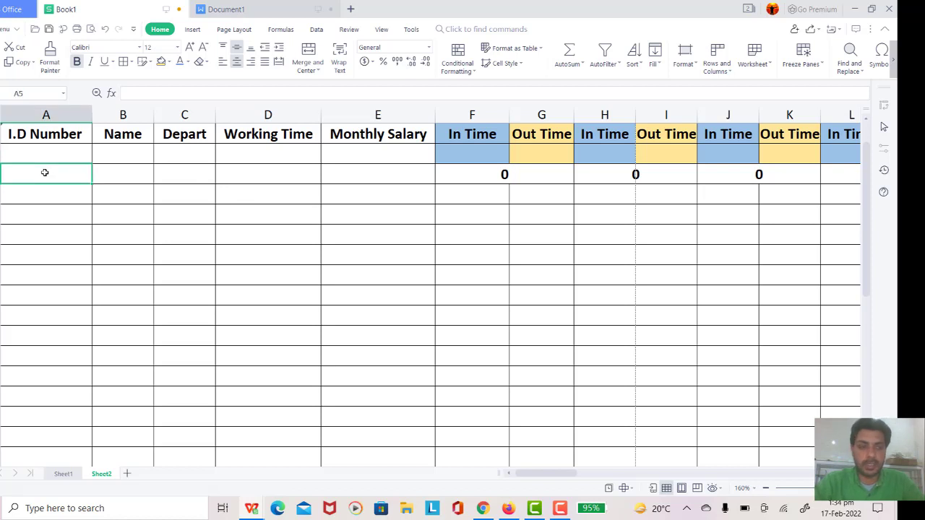
{"action": "type", "text": "101A"}
{"action": "key", "text": "Return"}
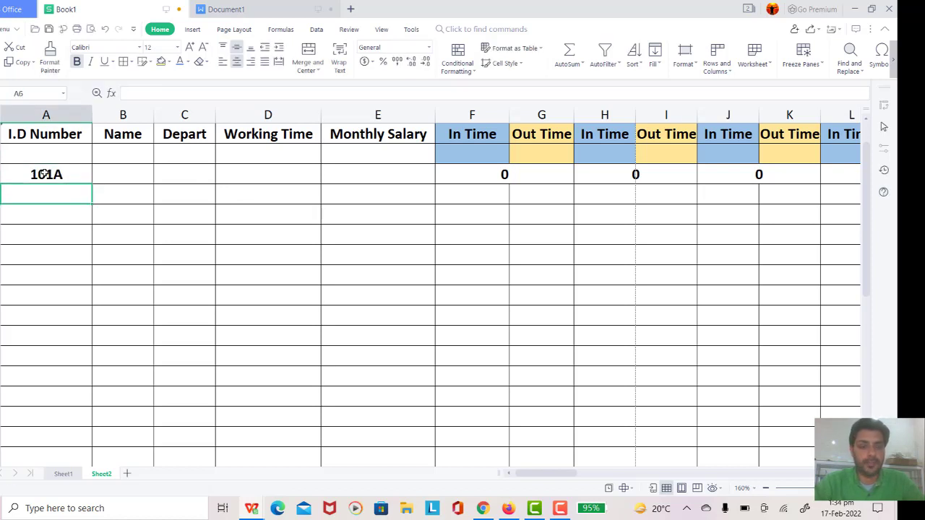
{"action": "type", "text": "102B"}
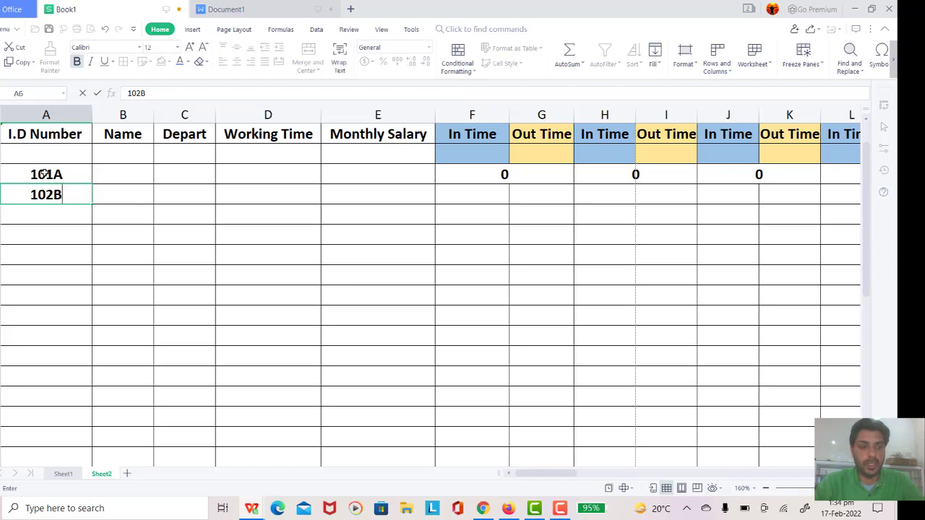
{"action": "key", "text": "Return"}
{"action": "type", "text": "103C"}
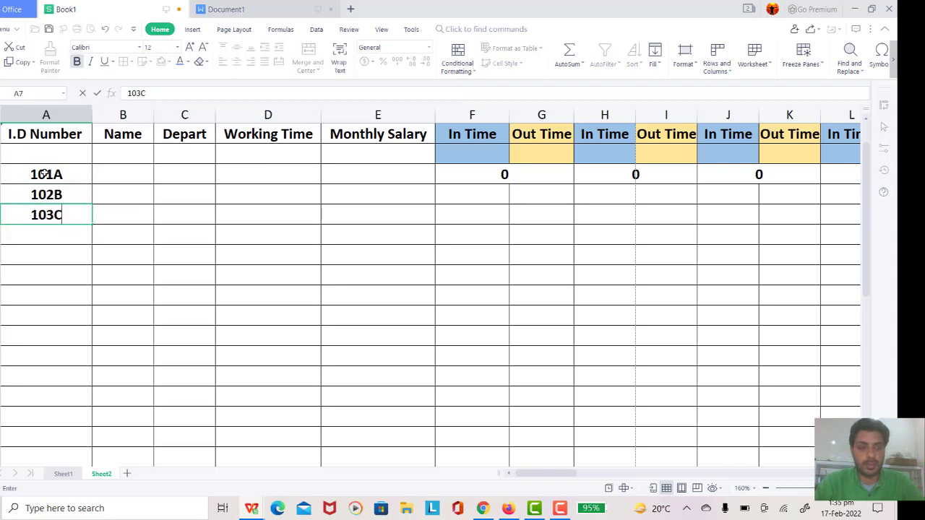
{"action": "key", "text": "Return"}
Enter the three employee names in the Name column, correcting a typo
{"action": "key", "text": "Up"}
{"action": "key", "text": "Up"}
{"action": "key", "text": "Up"}
{"action": "key", "text": "Right"}
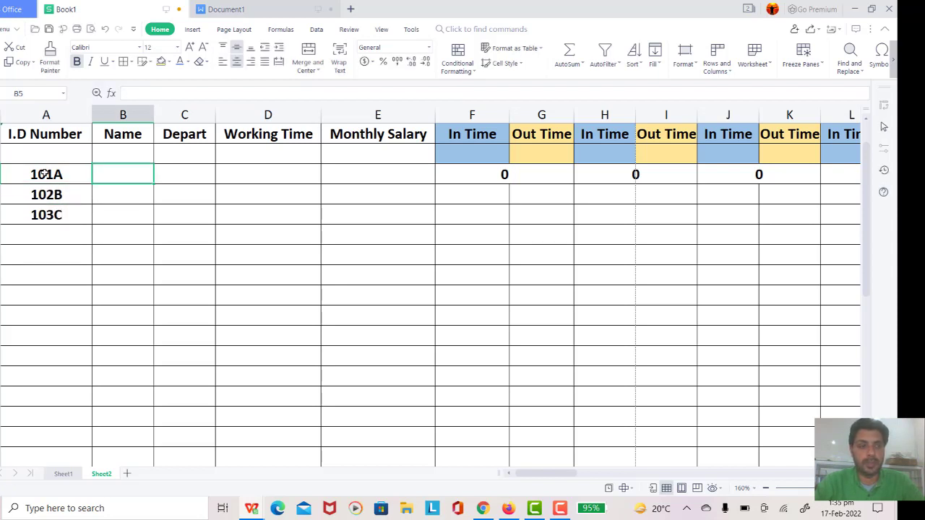
{"action": "type", "text": "Ali"}
{"action": "key", "text": "Return"}
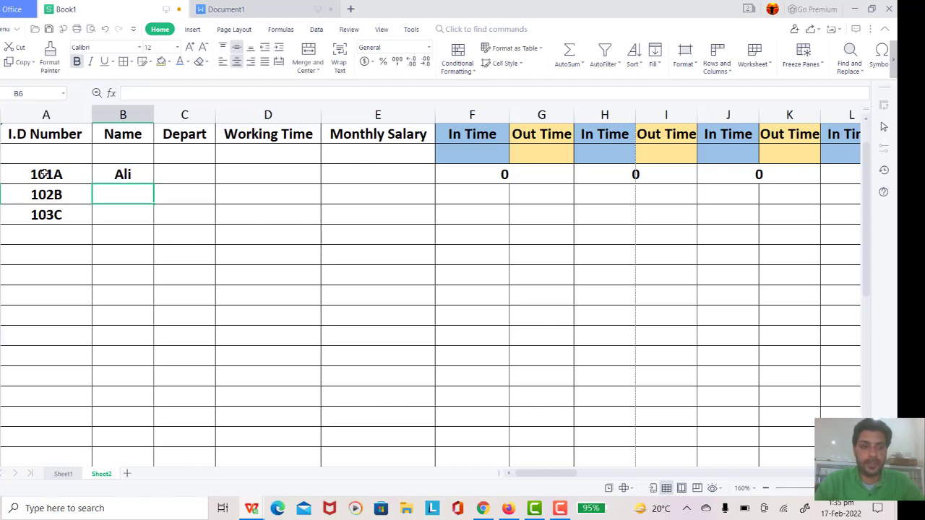
{"action": "type", "text": "Fah"}
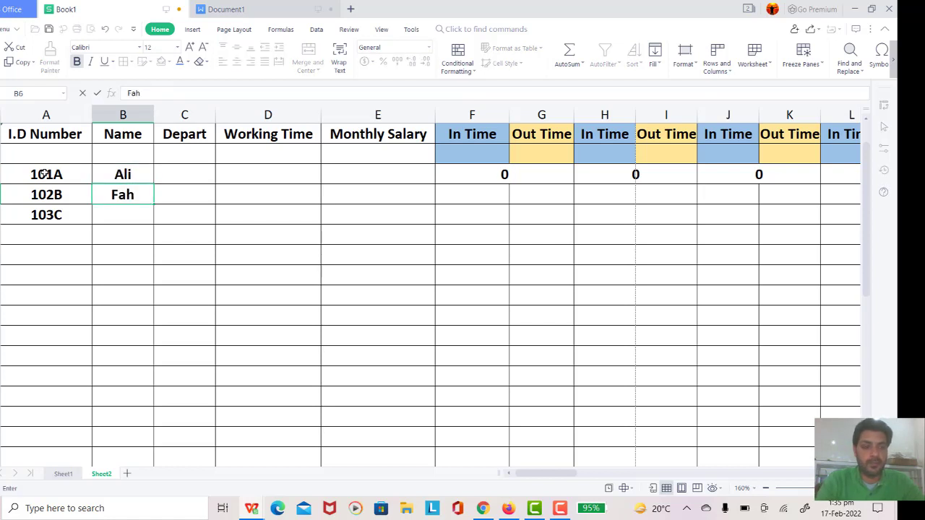
{"action": "type", "text": "d"}
{"action": "key", "text": "BackSpace"}
{"action": "type", "text": "ad"}
{"action": "key", "text": "Return"}
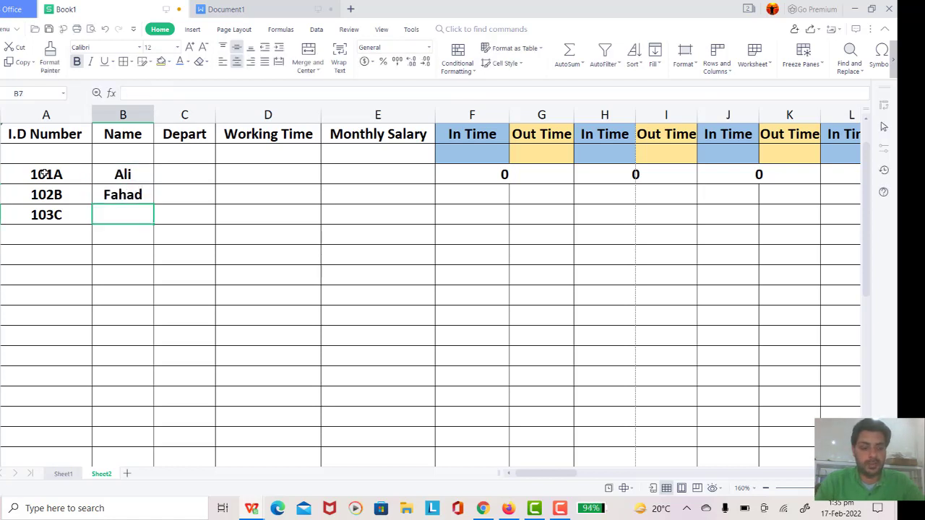
{"action": "type", "text": "Zain"}
Fill the department column with Export, Mang and Pack
{"action": "key", "text": "Tab"}
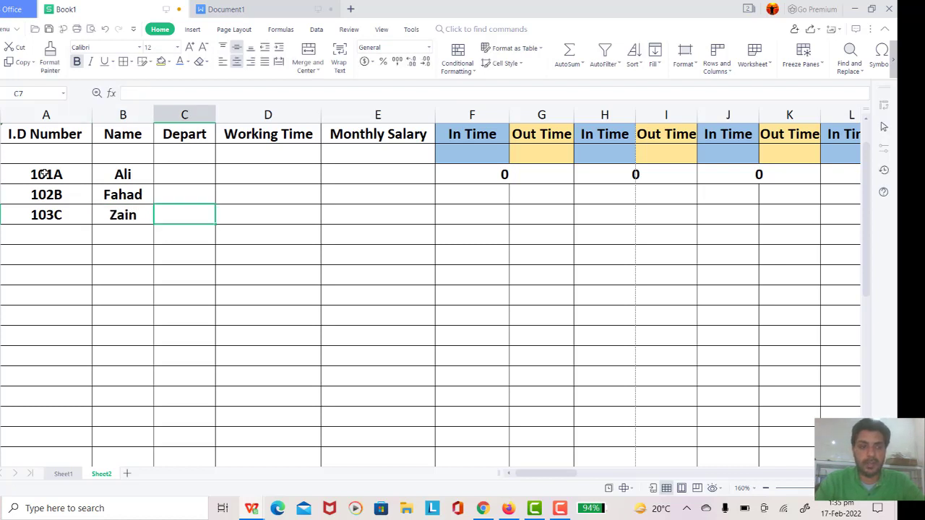
{"action": "key", "text": "Up"}
{"action": "key", "text": "Up"}
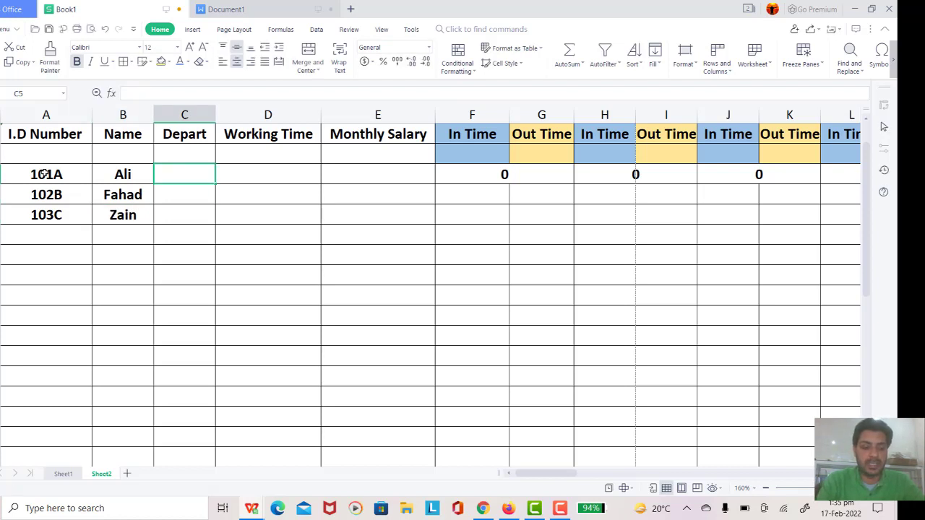
{"action": "type", "text": "Export"}
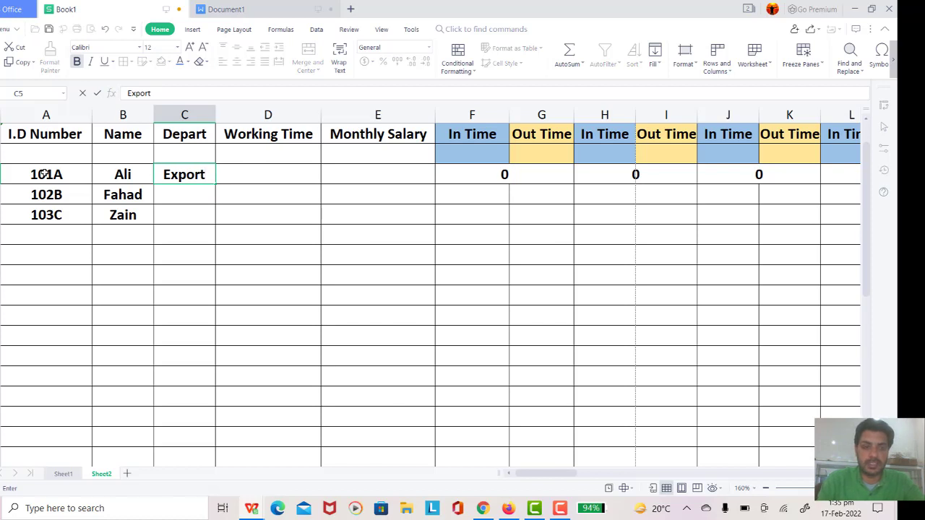
{"action": "key", "text": "Return"}
{"action": "type", "text": "Mang"}
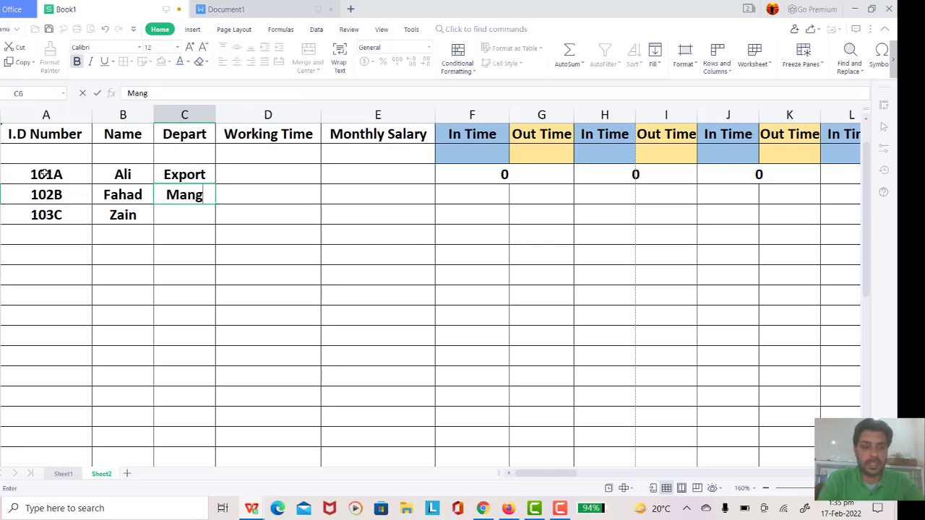
{"action": "key", "text": "Return"}
{"action": "type", "text": "Pa"}
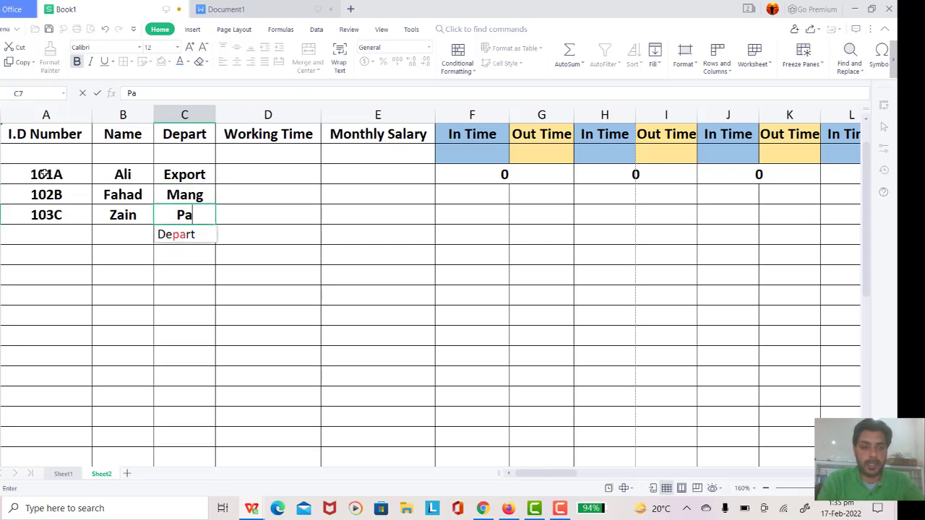
{"action": "type", "text": "ck"}
{"action": "key", "text": "Tab"}
Enter working times 8, 7 and 5 for the three employees
{"action": "key", "text": "Up"}
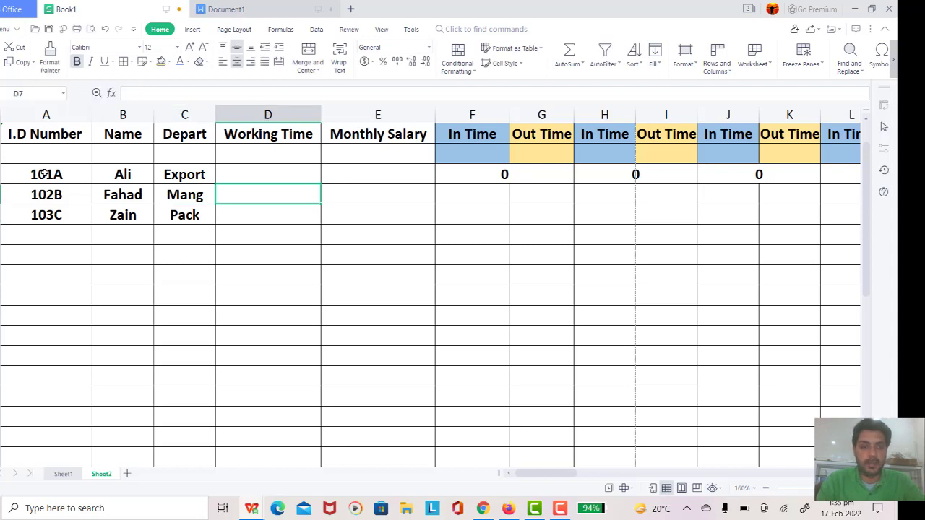
{"action": "key", "text": "Up"}
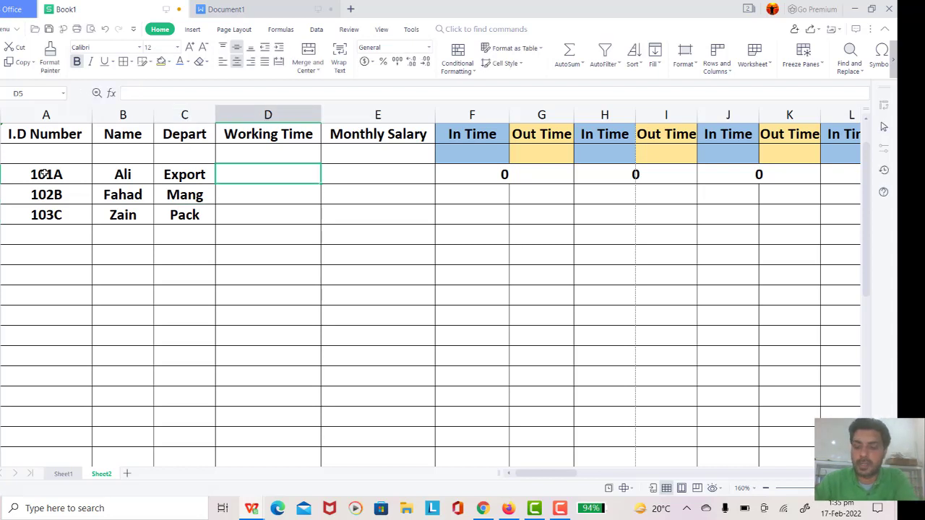
{"action": "type", "text": "8"}
{"action": "key", "text": "Return"}
{"action": "type", "text": "7"}
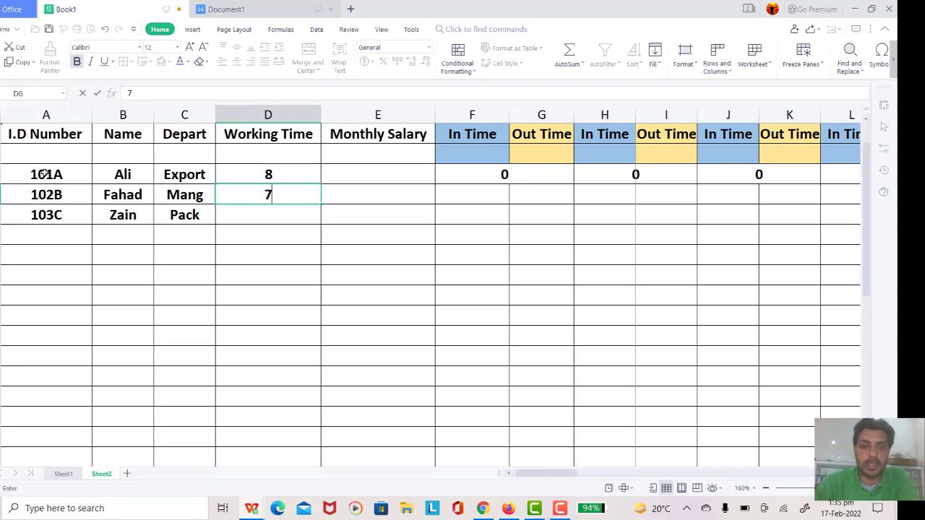
{"action": "key", "text": "Return"}
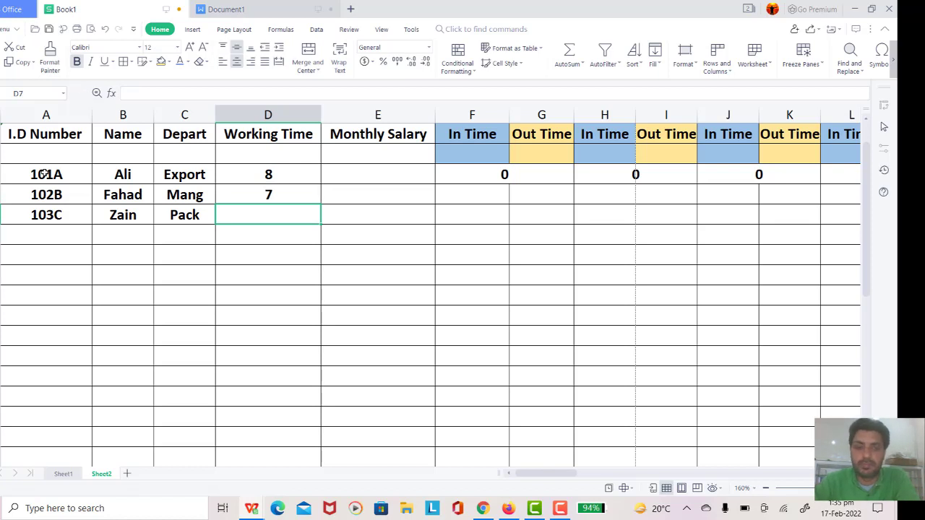
{"action": "type", "text": "5"}
{"action": "key", "text": "Return"}
Enter monthly salaries 30000, 25000 and 15000 for the three employees
{"action": "key", "text": "Up"}
{"action": "key", "text": "Up"}
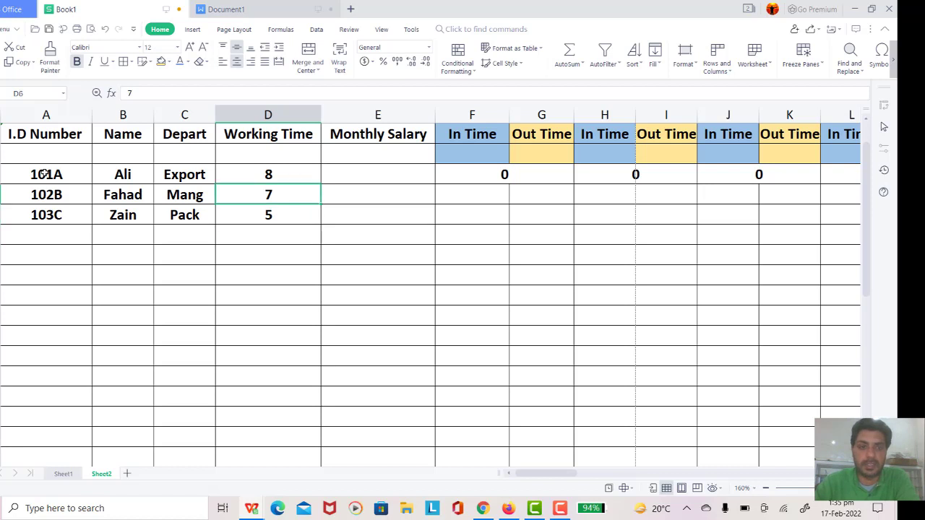
{"action": "key", "text": "Up"}
{"action": "key", "text": "Right"}
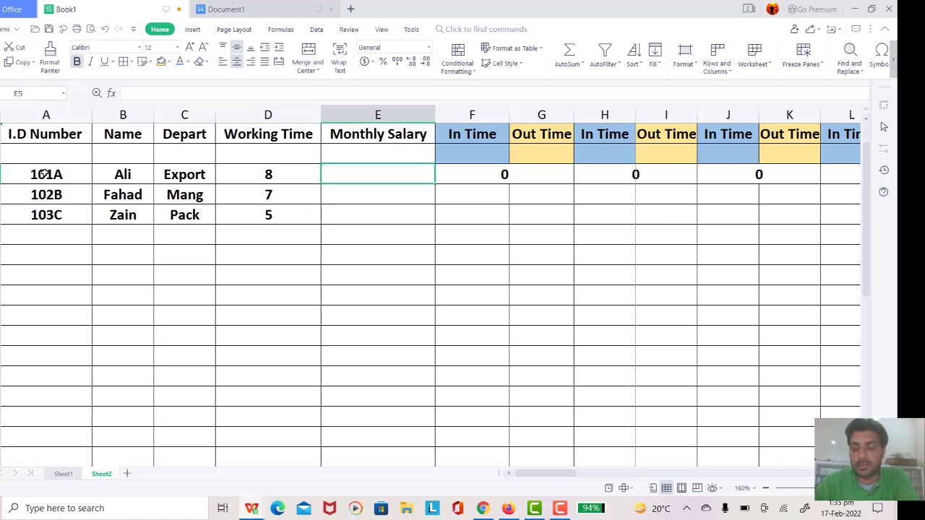
{"action": "type", "text": "3000"}
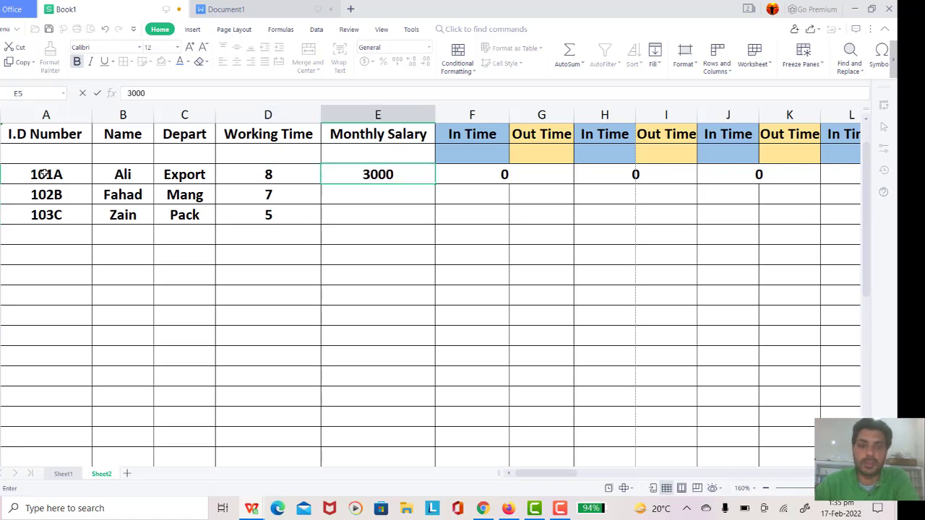
{"action": "type", "text": "0"}
{"action": "key", "text": "Return"}
{"action": "type", "text": "2500"}
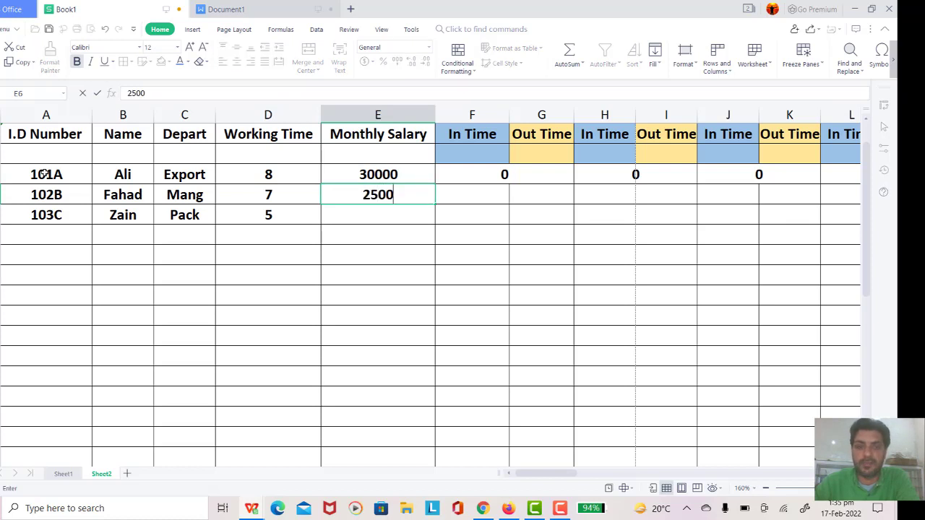
{"action": "type", "text": "0"}
{"action": "key", "text": "Return"}
{"action": "type", "text": "1500"}
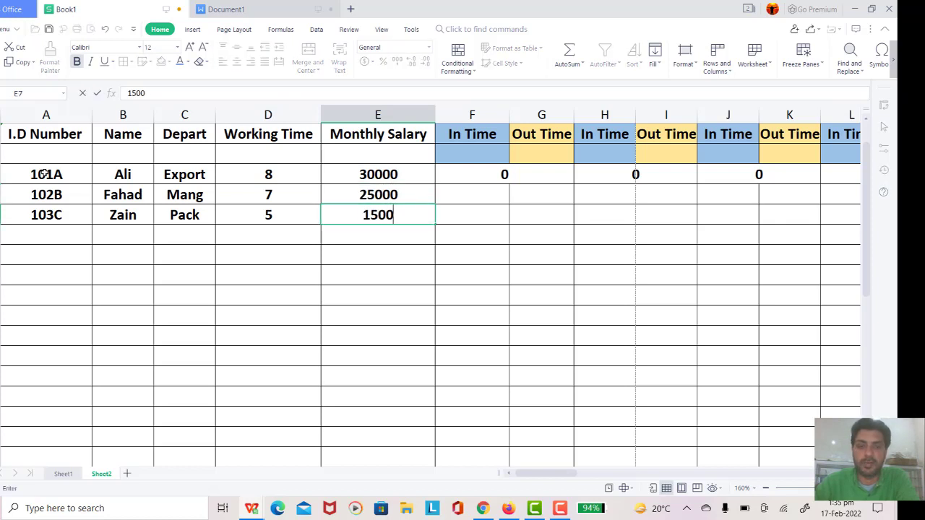
{"action": "type", "text": "0"}
{"action": "key", "text": "Up"}
{"action": "key", "text": "Up"}
{"action": "key", "text": "Right"}
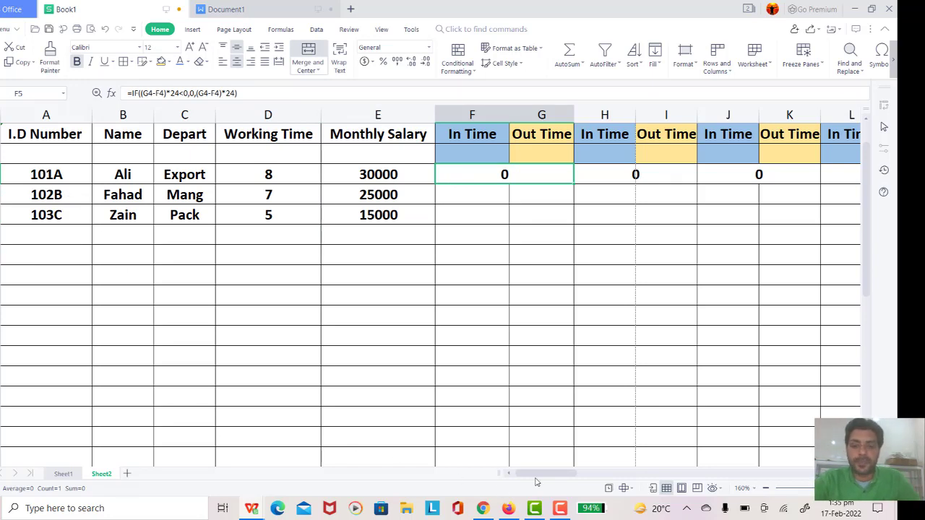
{"action": "left_click_drag", "start_coordinate": [549, 476], "coordinate": [806, 466]}
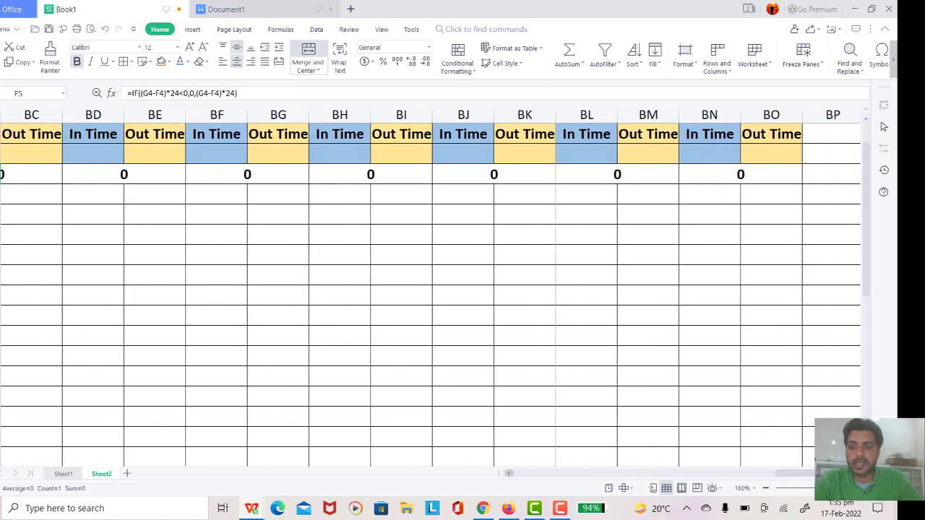
{"action": "scroll", "coordinate": [401, 289], "scroll_direction": "right", "scroll_amount": 2}
Switch to Sheet1 and scroll right to its Total Working Time through Pay Amt columns
{"action": "scroll", "coordinate": [687, 275], "scroll_direction": "right", "scroll_amount": 1}
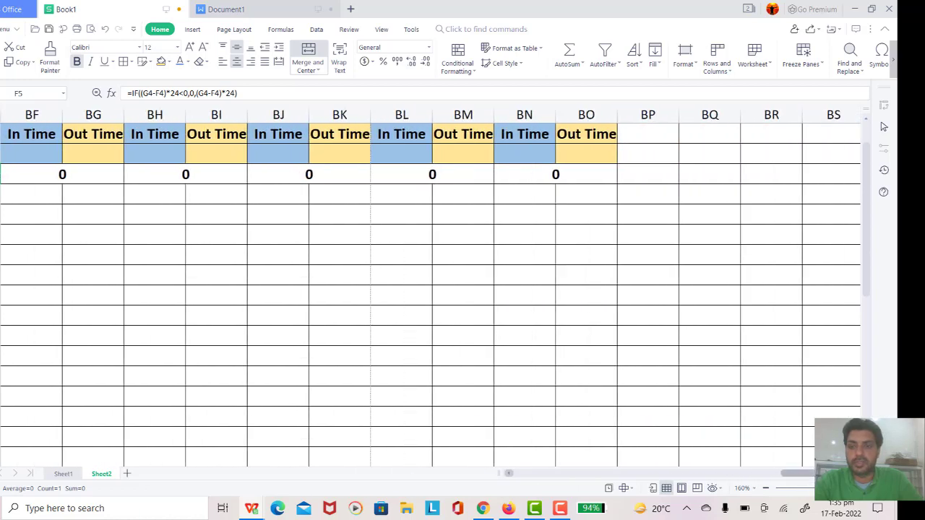
{"action": "left_click", "coordinate": [650, 141]}
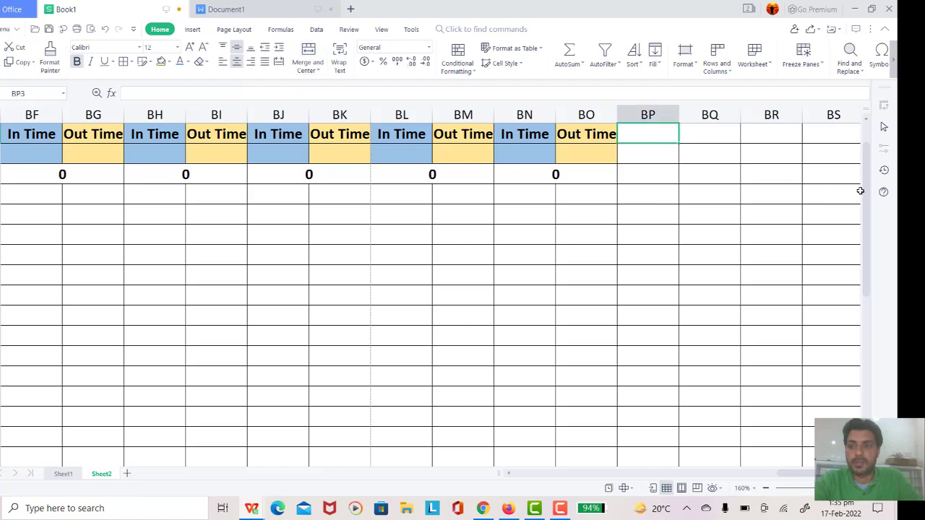
{"action": "scroll", "coordinate": [860, 190], "scroll_direction": "up", "scroll_amount": 1}
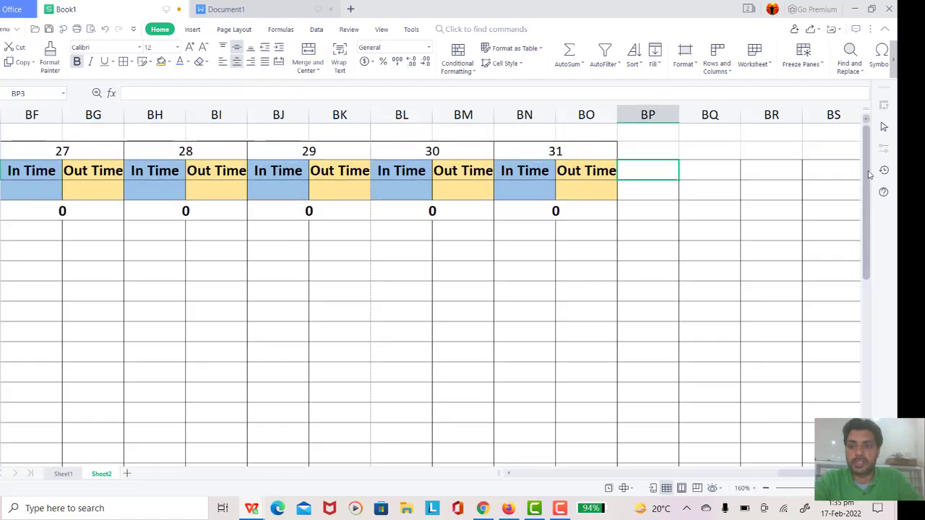
{"action": "left_click", "coordinate": [63, 474]}
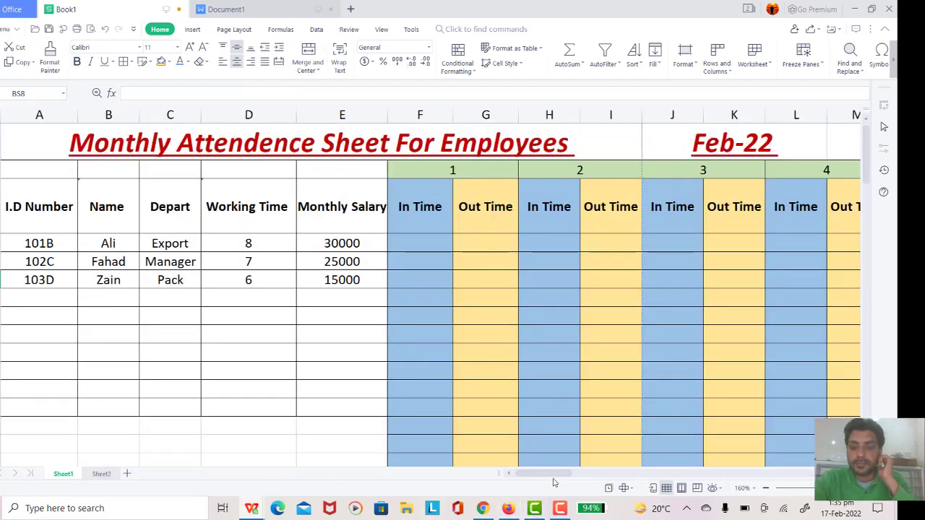
{"action": "left_click_drag", "start_coordinate": [565, 474], "coordinate": [835, 455]}
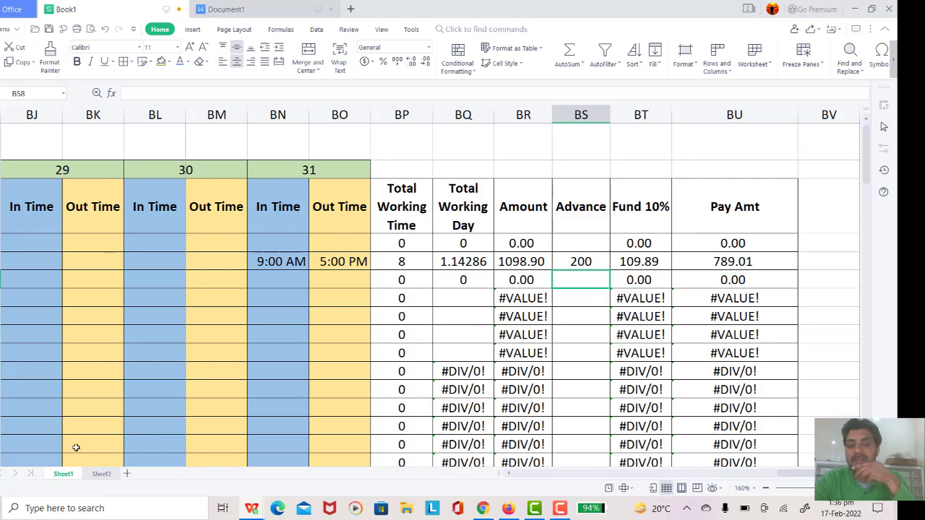
On Sheet2, add a 'Total working Time' header after day 31 with wrapped text
{"action": "left_click", "coordinate": [101, 473]}
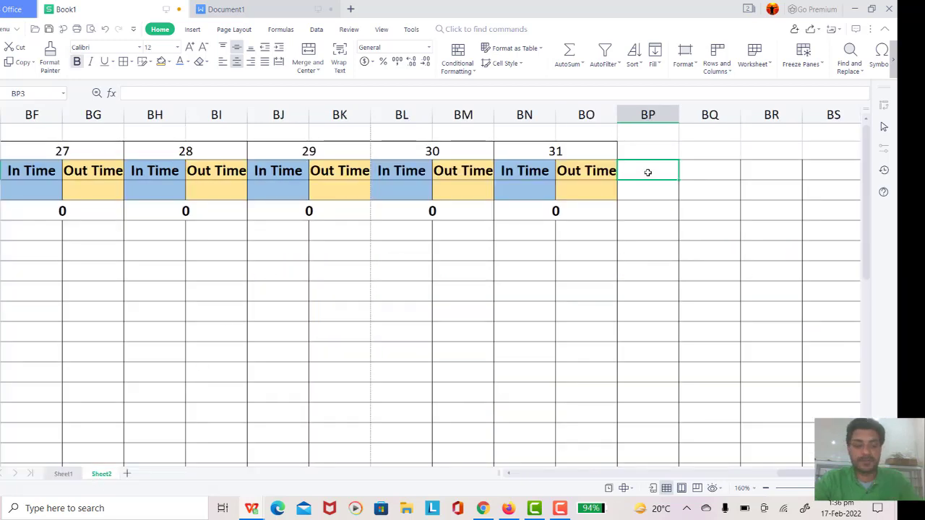
{"action": "type", "text": "T"}
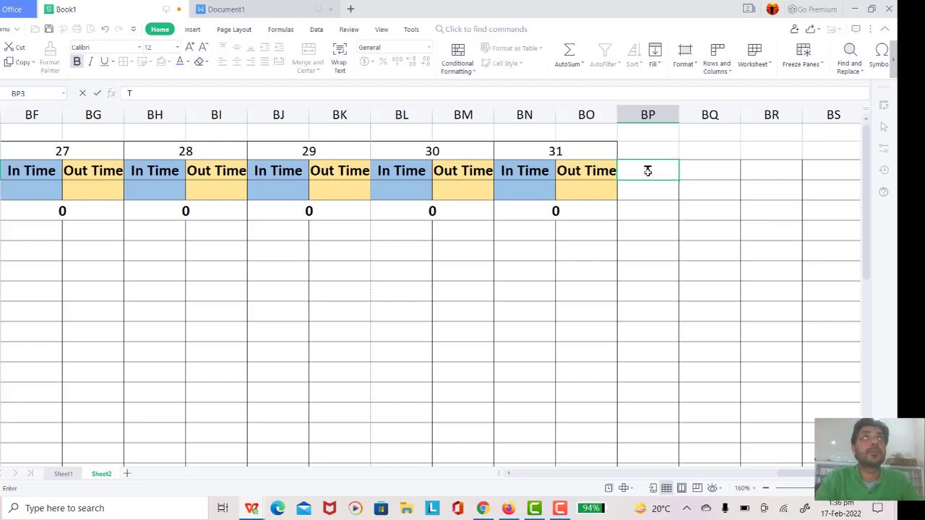
{"action": "type", "text": "otal"}
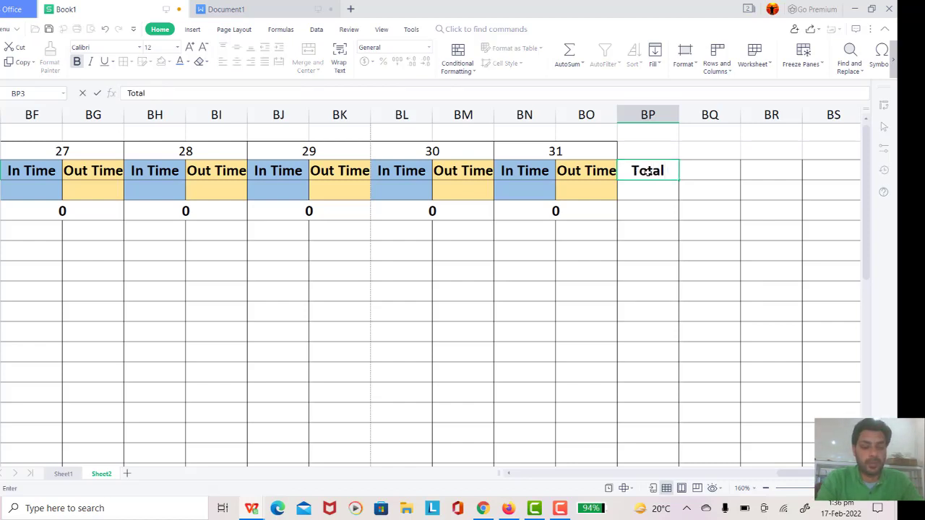
{"action": "type", "text": " workinh"}
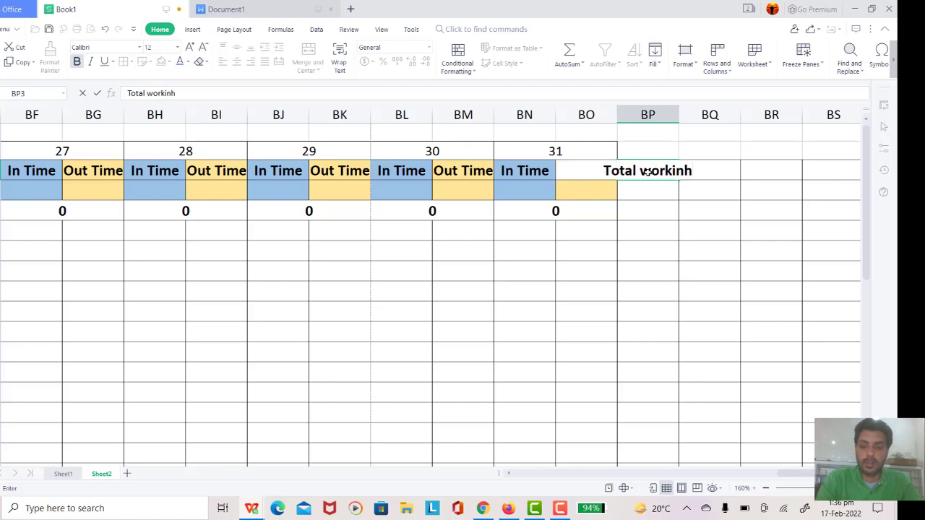
{"action": "key", "text": "BackSpace"}
{"action": "type", "text": "g Ti"}
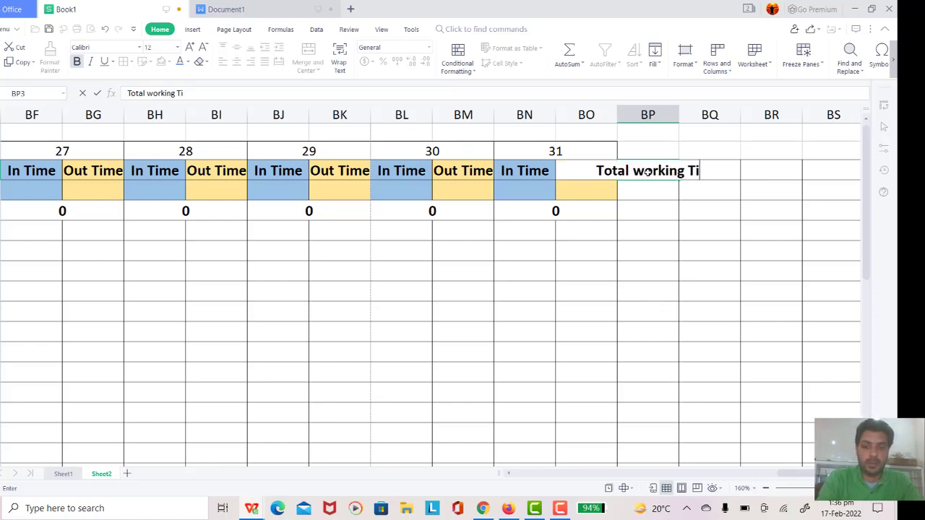
{"action": "type", "text": "me"}
{"action": "key", "text": "Return"}
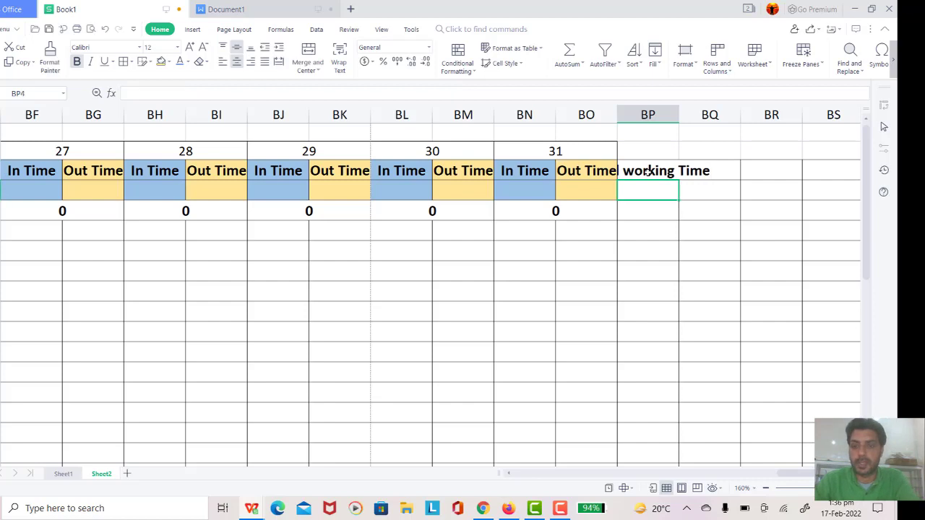
{"action": "left_click", "coordinate": [648, 171]}
{"action": "key", "text": "Right"}
{"action": "left_click", "coordinate": [649, 171]}
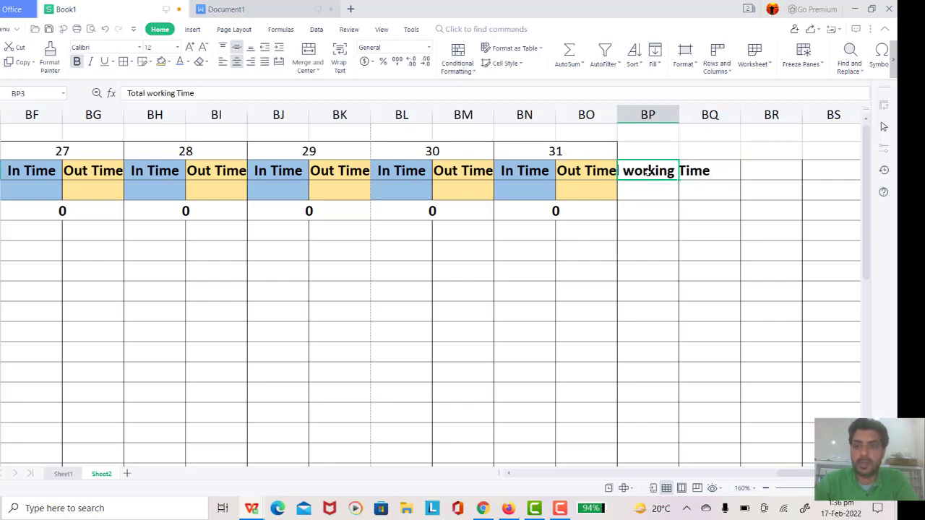
{"action": "left_click", "coordinate": [338, 65]}
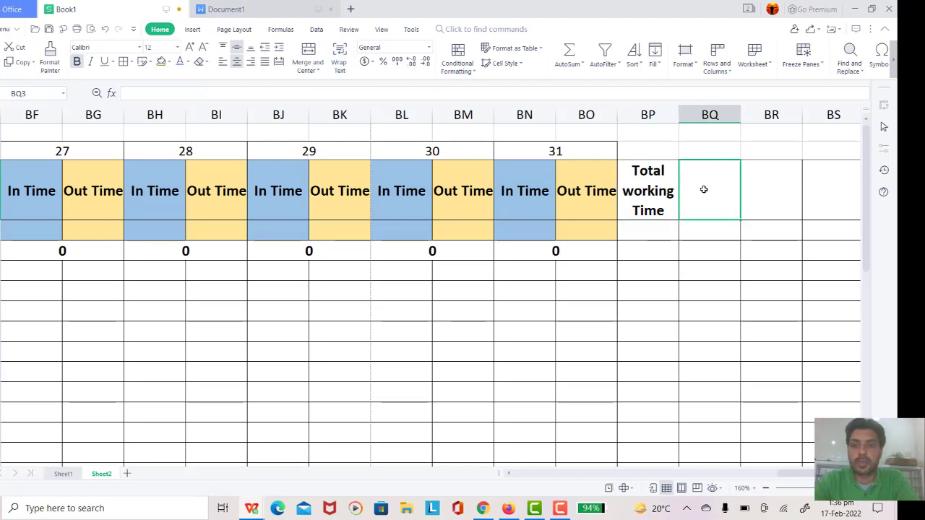
Add a wrapped 'Total working Day' header in the next column, BQ3
{"action": "left_click", "coordinate": [64, 474]}
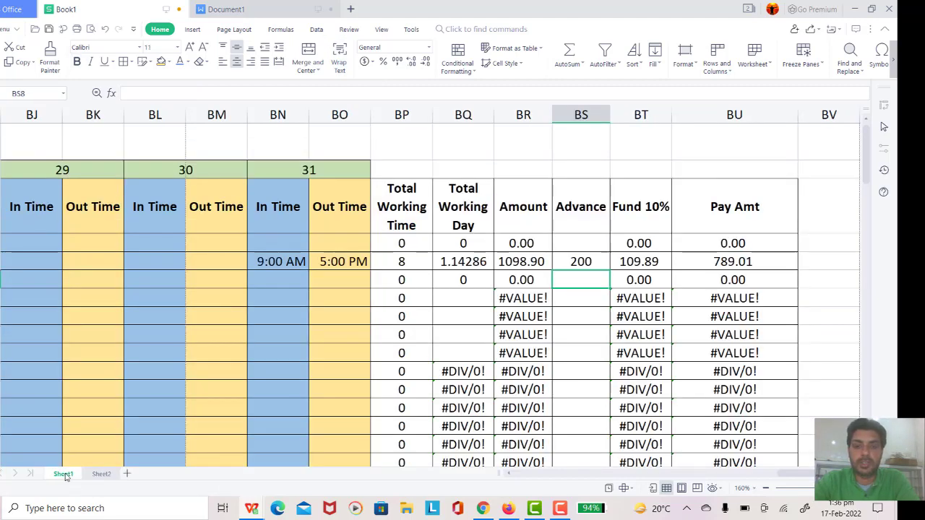
{"action": "left_click", "coordinate": [101, 474]}
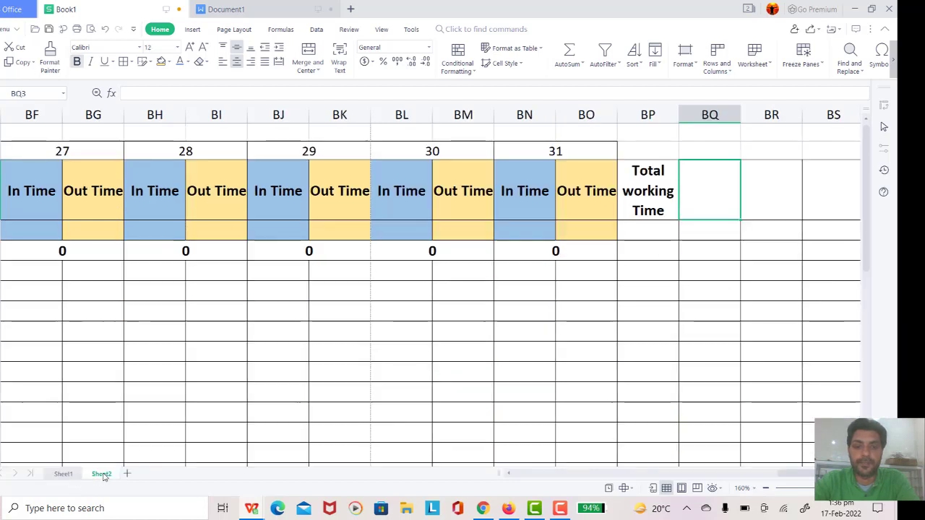
{"action": "type", "text": "T"}
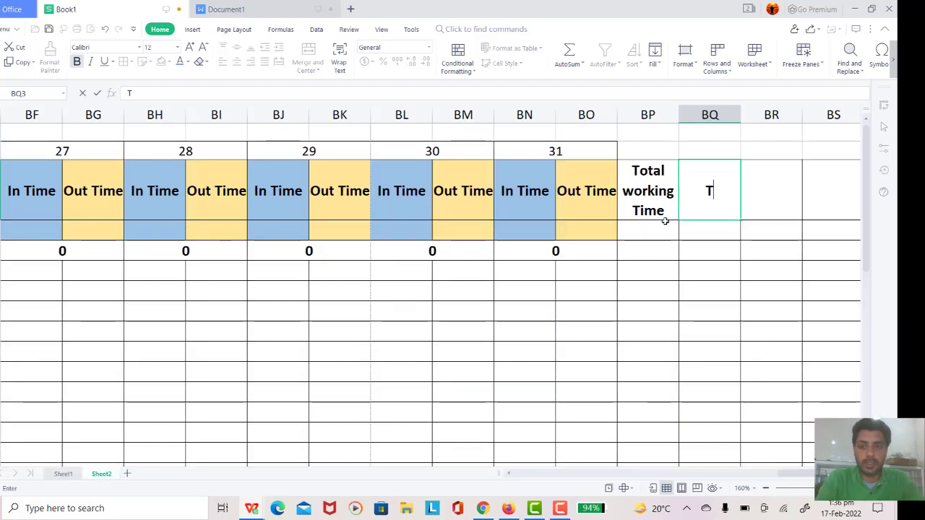
{"action": "type", "text": "otal"}
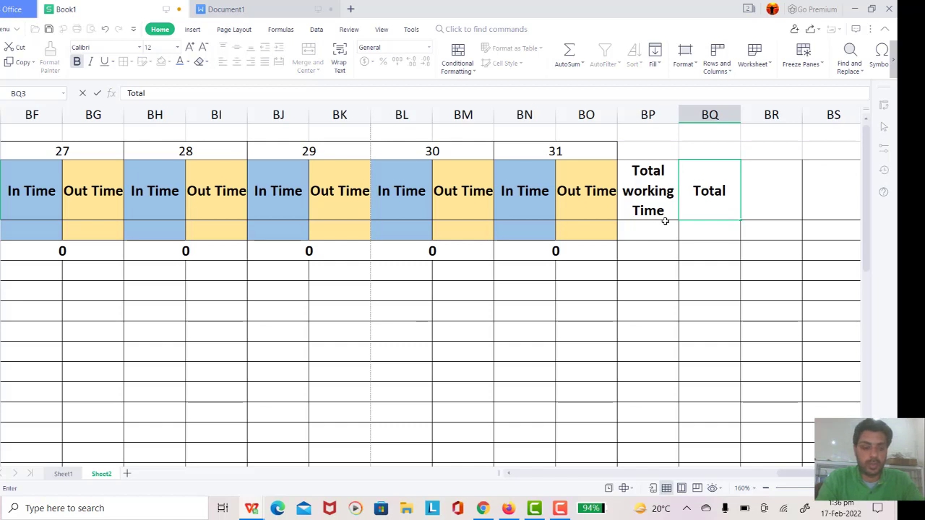
{"action": "type", "text": " working"}
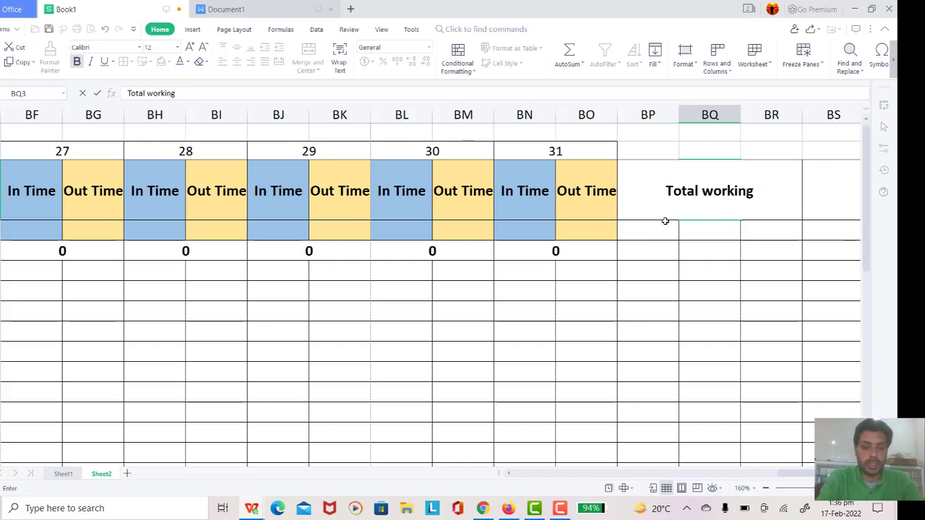
{"action": "type", "text": " Day"}
{"action": "key", "text": "Return"}
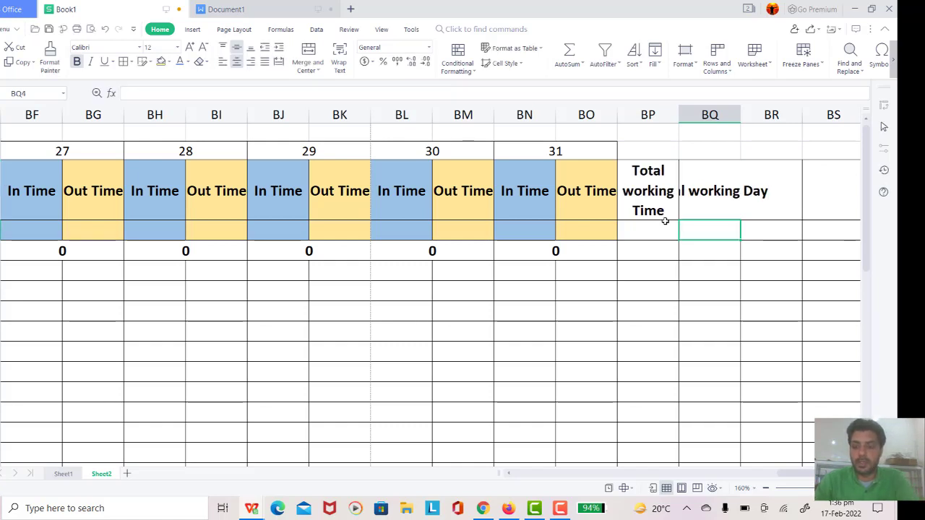
{"action": "key", "text": "Up"}
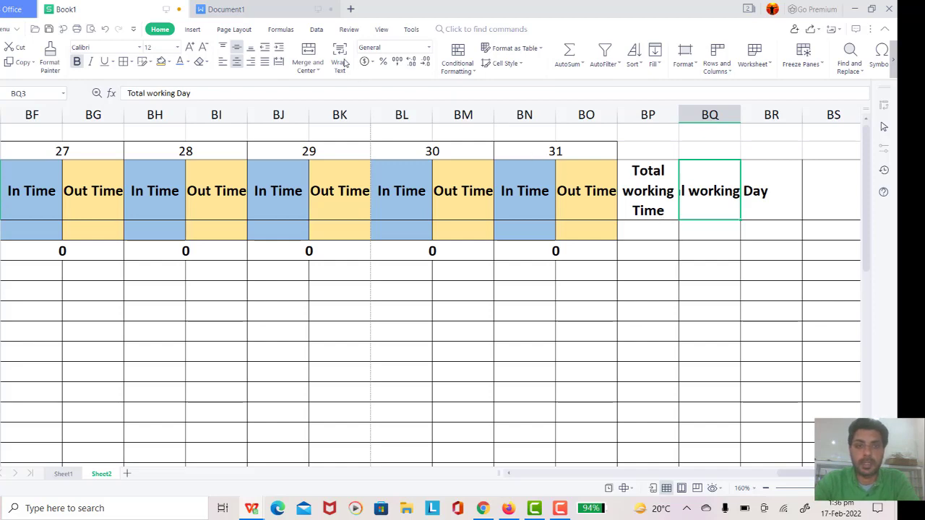
{"action": "left_click", "coordinate": [342, 58]}
{"action": "left_click", "coordinate": [63, 473]}
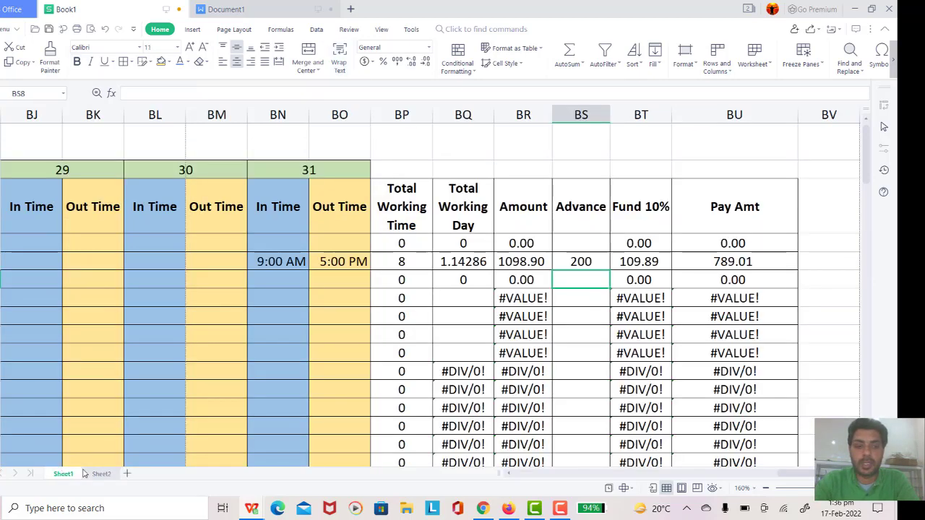
{"action": "left_click", "coordinate": [101, 474]}
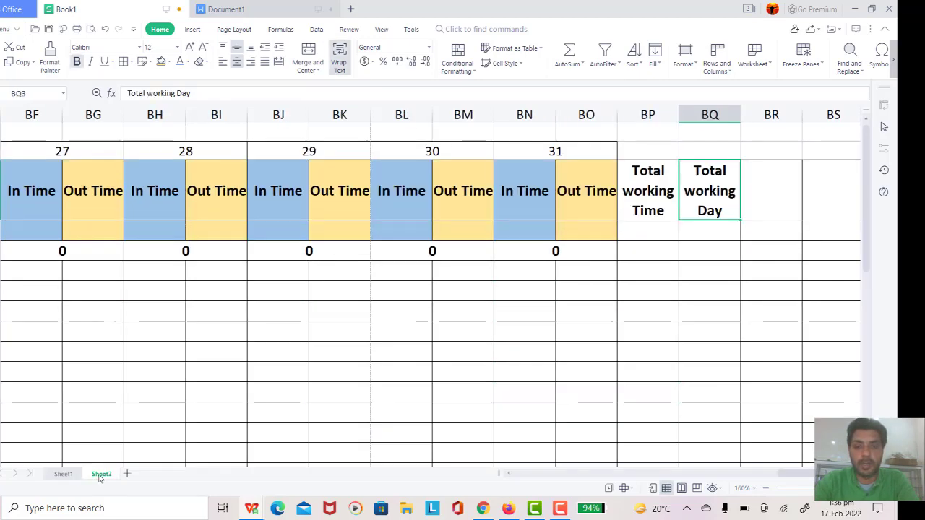
{"action": "left_click", "coordinate": [756, 190]}
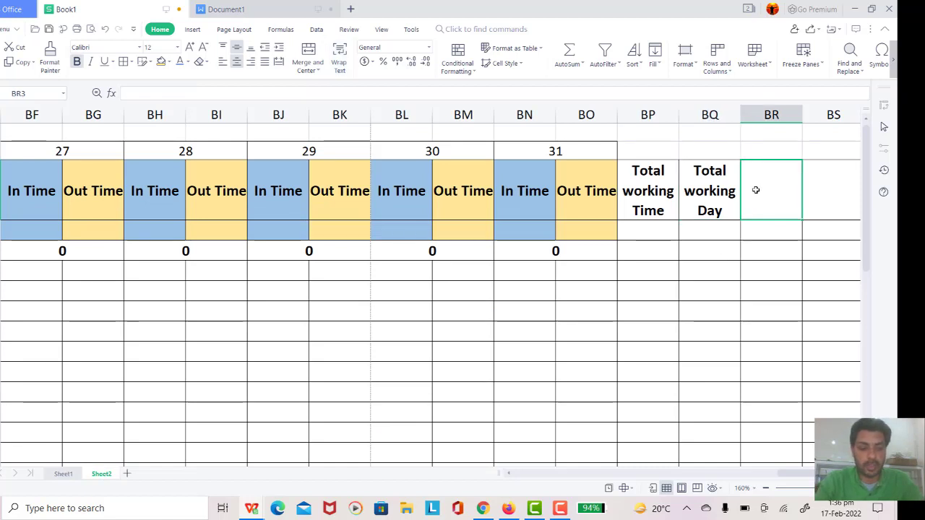
Add the 'Amount' and 'Advance' headers after Total working Day
{"action": "type", "text": "Amount"}
{"action": "key", "text": "Return"}
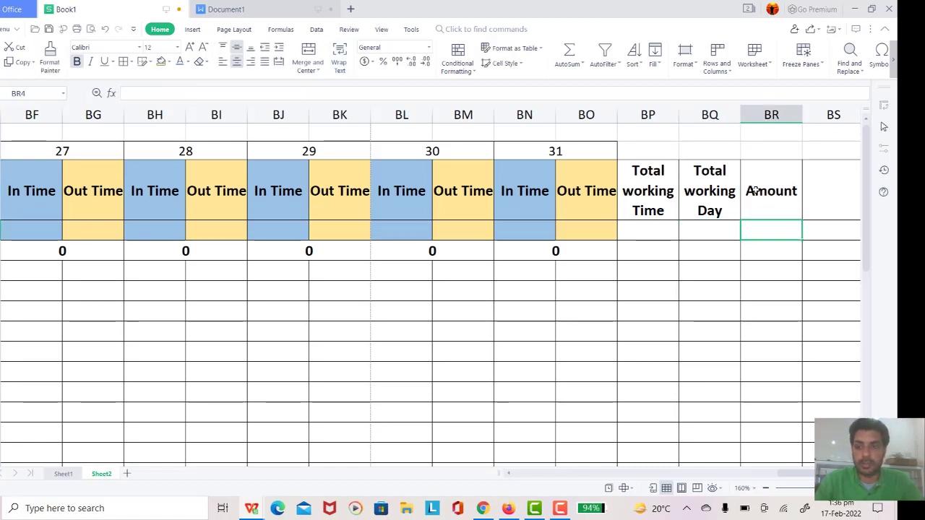
{"action": "left_click", "coordinate": [756, 190]}
{"action": "key", "text": "Right"}
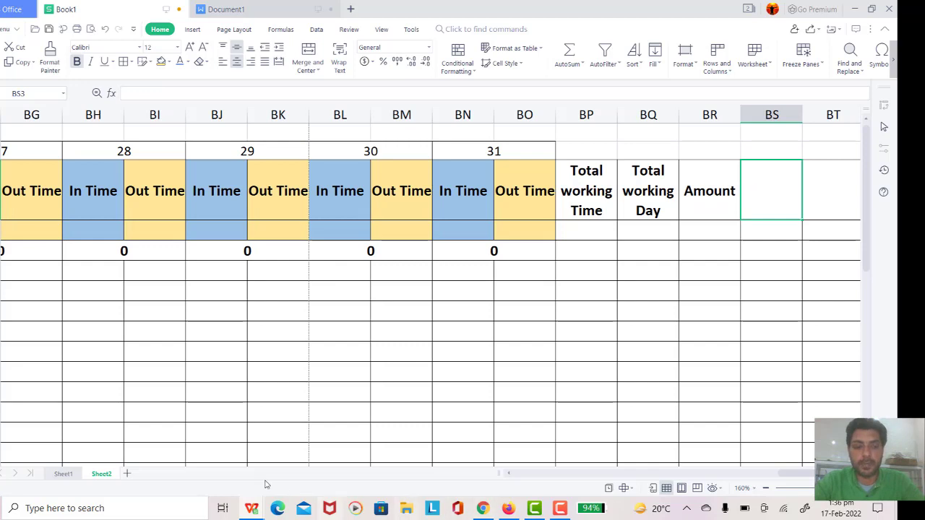
{"action": "left_click", "coordinate": [63, 474]}
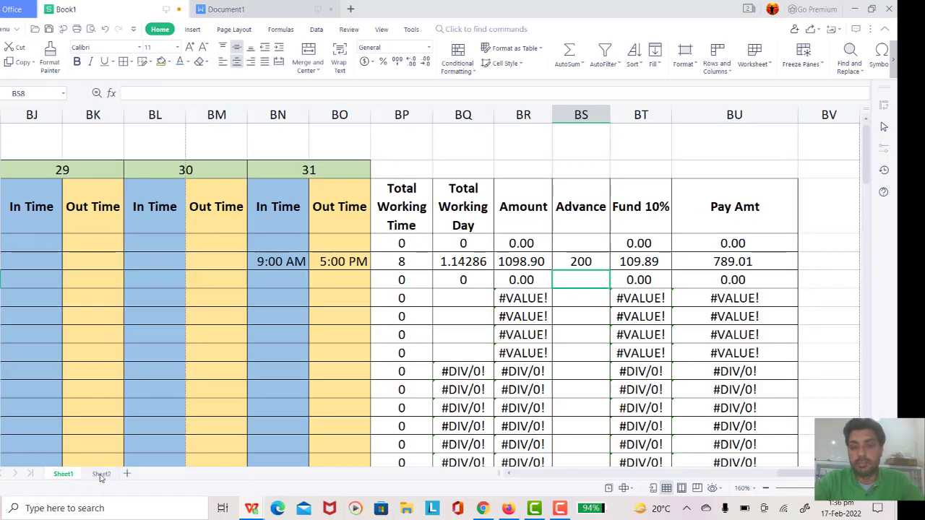
{"action": "left_click", "coordinate": [101, 474]}
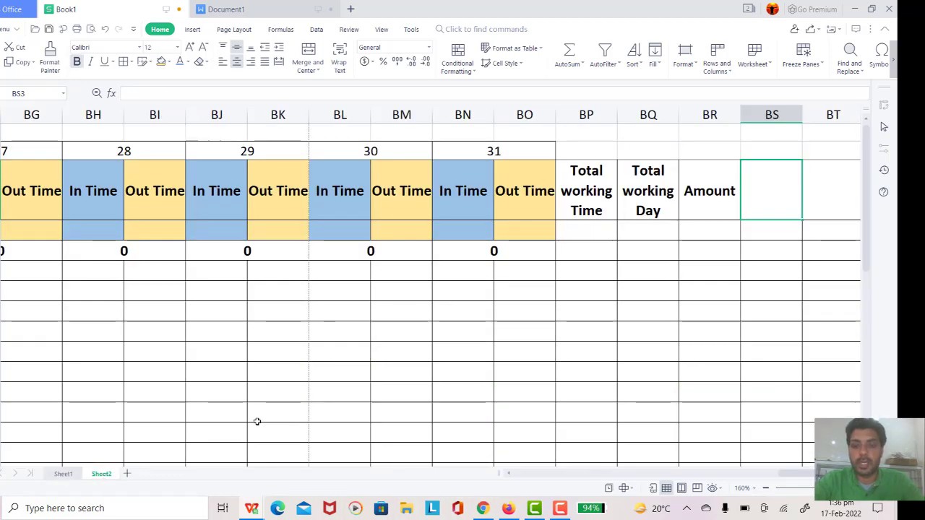
{"action": "type", "text": "Advan"}
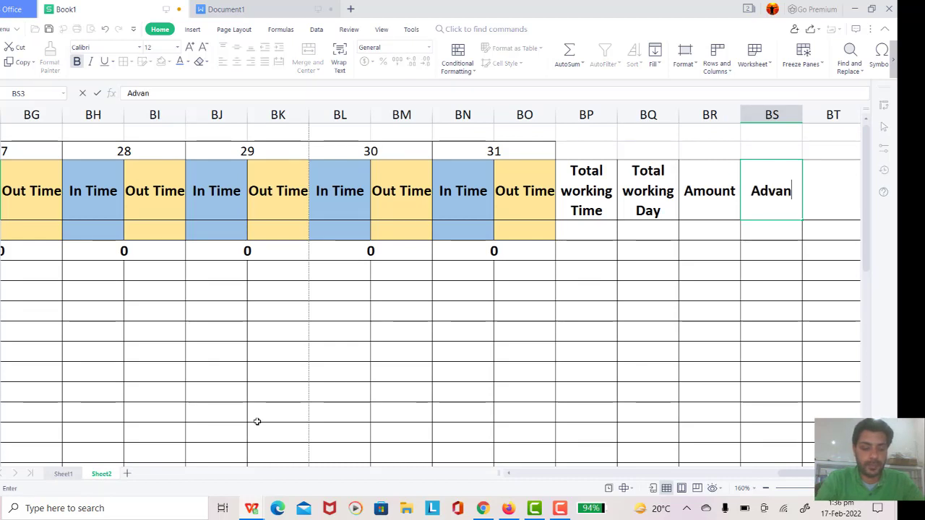
{"action": "type", "text": "ce"}
{"action": "key", "text": "Tab"}
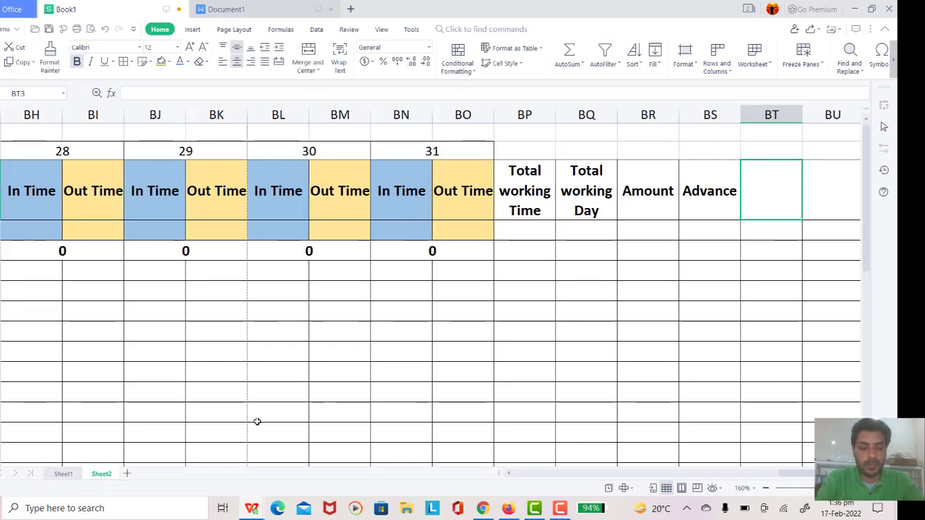
Add the 'Fund 10%' and 'Pay Amt' headers to finish the summary row
{"action": "type", "text": "Fun"}
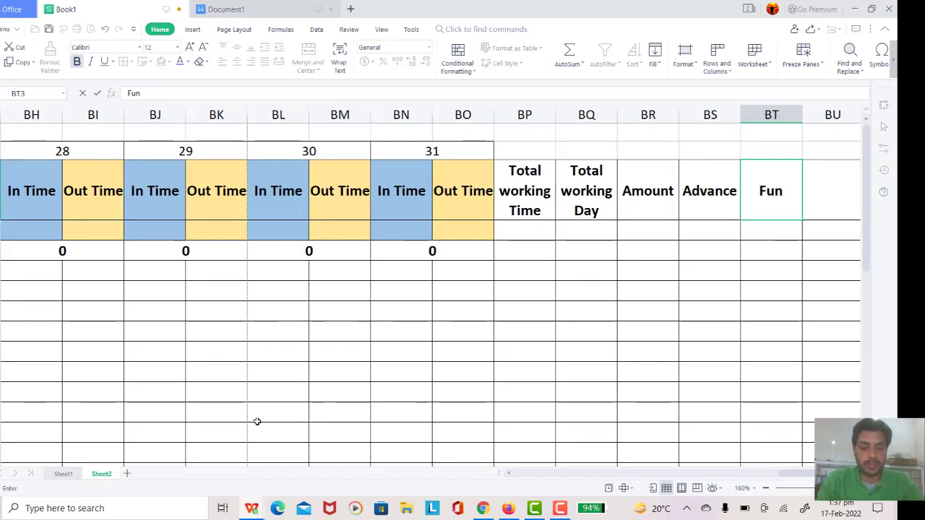
{"action": "type", "text": "d 10"}
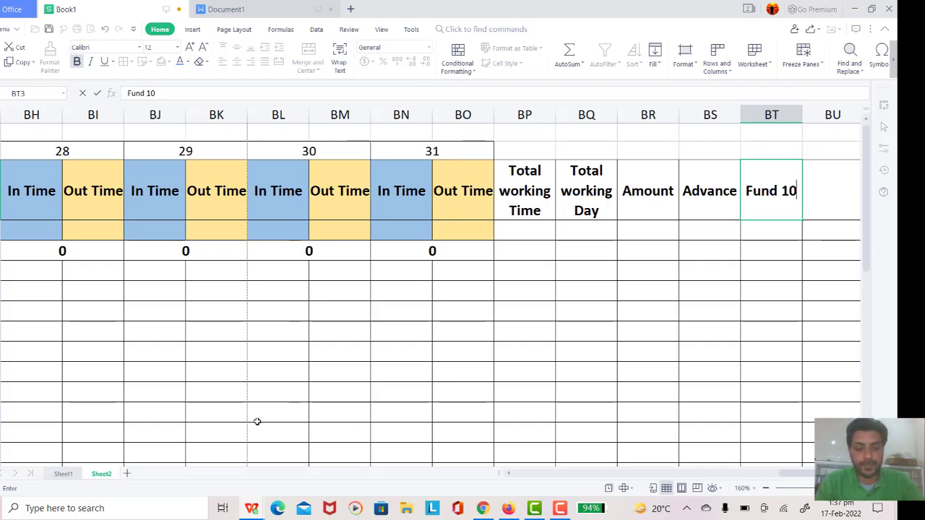
{"action": "type", "text": "%"}
{"action": "key", "text": "Return"}
{"action": "key", "text": "Up"}
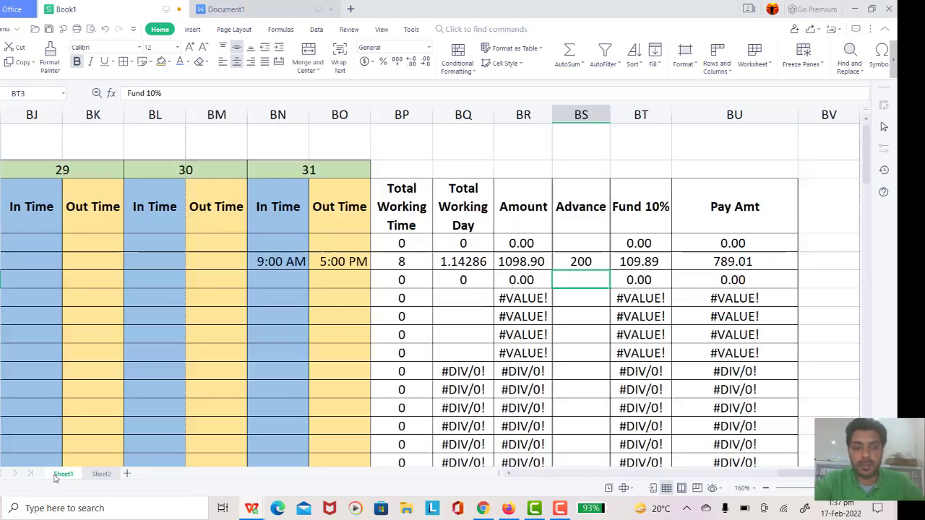
{"action": "left_click", "coordinate": [63, 475]}
{"action": "left_click", "coordinate": [101, 474]}
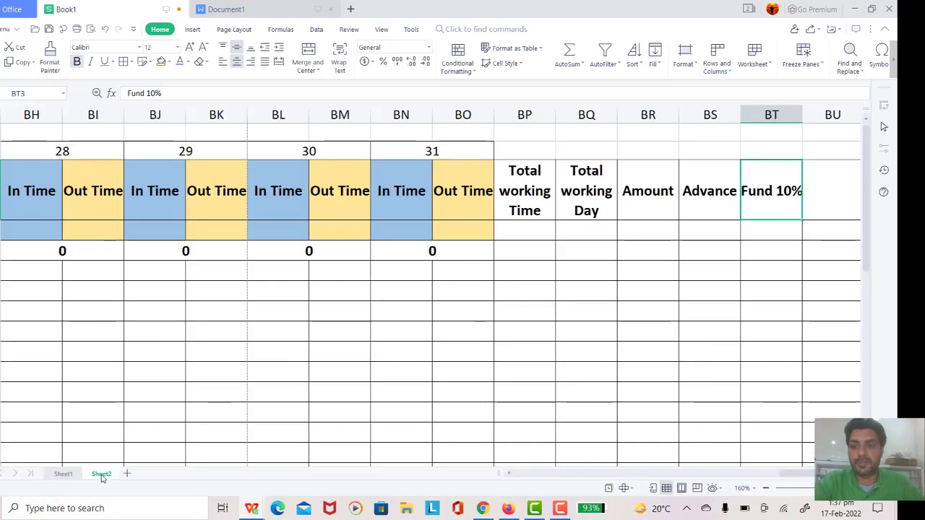
{"action": "left_click", "coordinate": [830, 200]}
{"action": "type", "text": "P"}
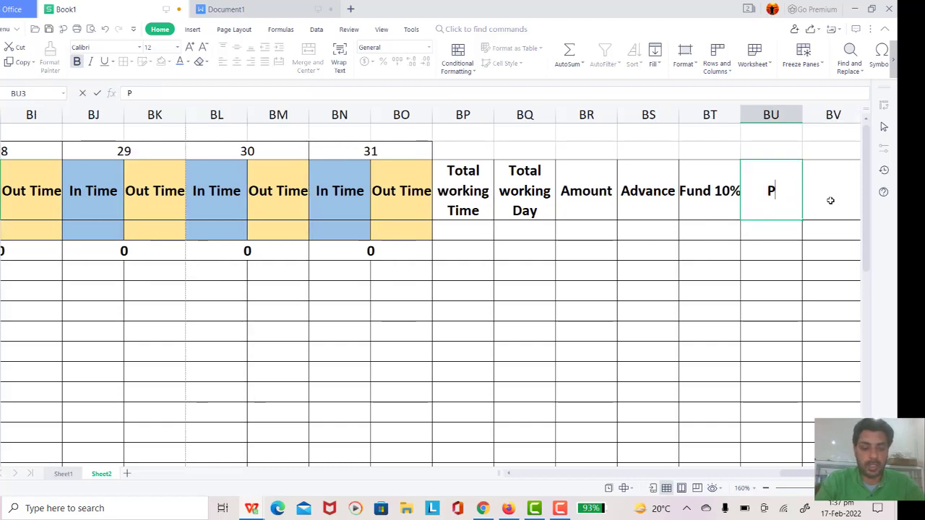
{"action": "type", "text": "ay Am"}
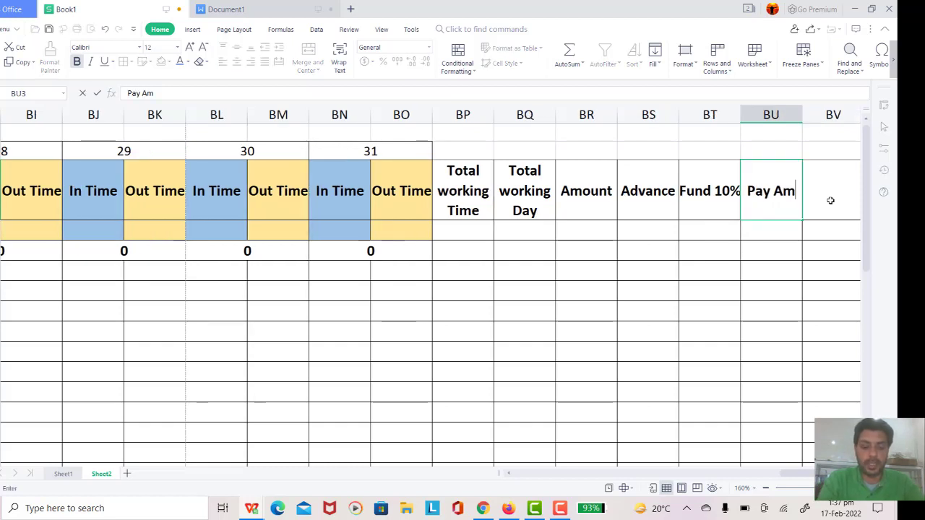
{"action": "type", "text": "t"}
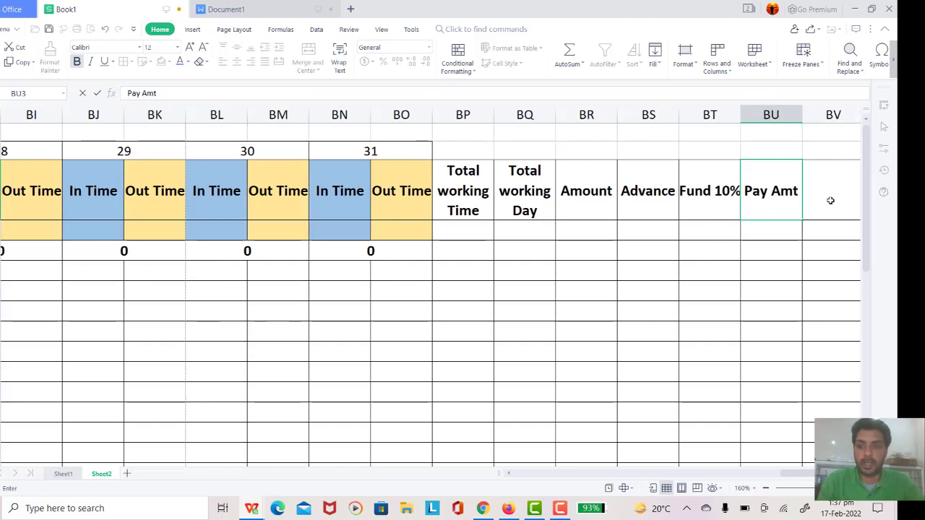
{"action": "key", "text": "Return"}
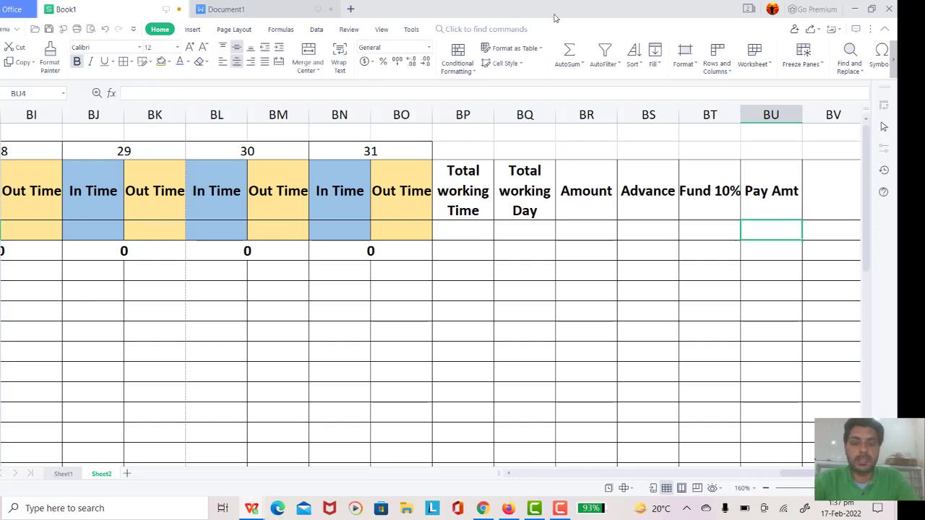
Enter =SUM(F5:BO5) in BP4 to total the daily working hours across all 31 days
{"action": "left_click", "coordinate": [470, 234]}
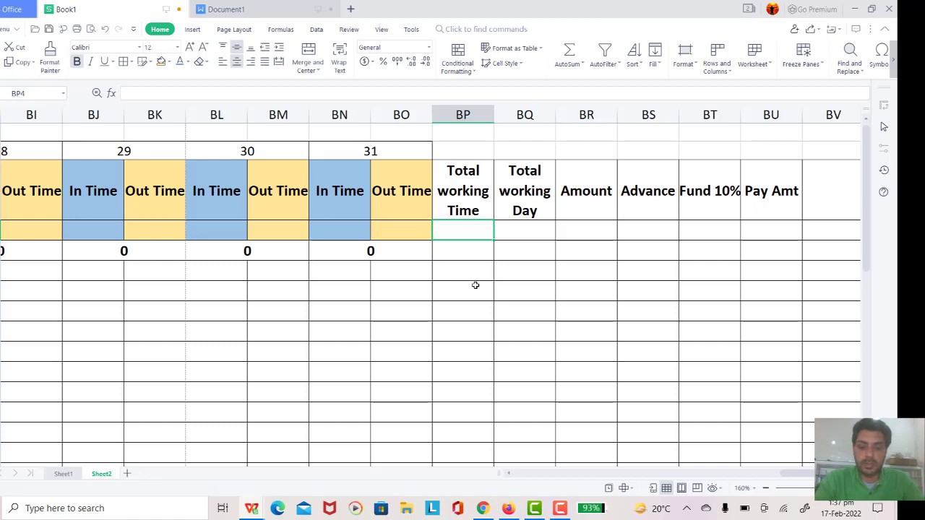
{"action": "type", "text": "="}
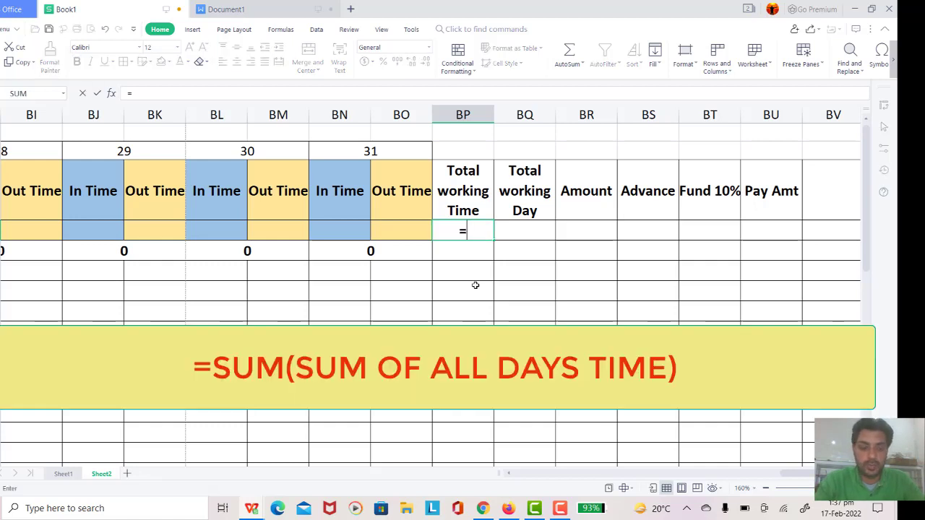
{"action": "type", "text": "sum"}
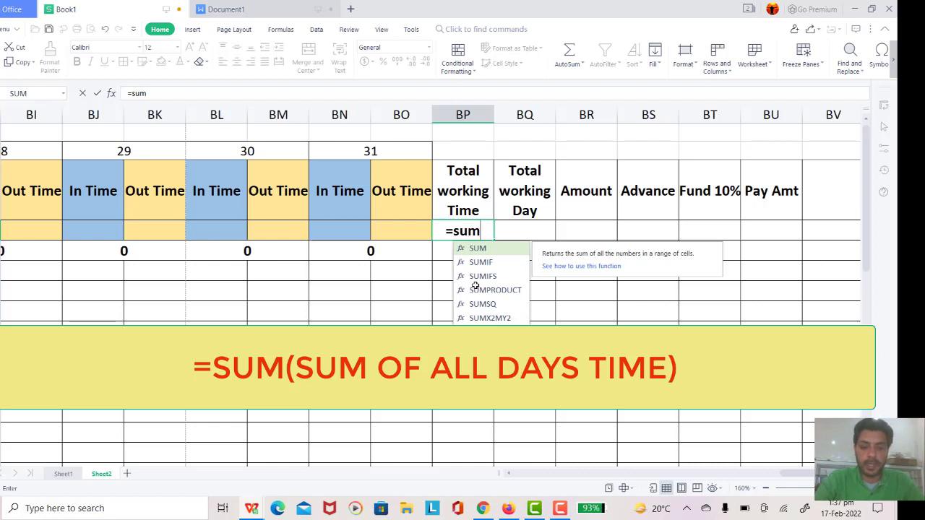
{"action": "type", "text": "("}
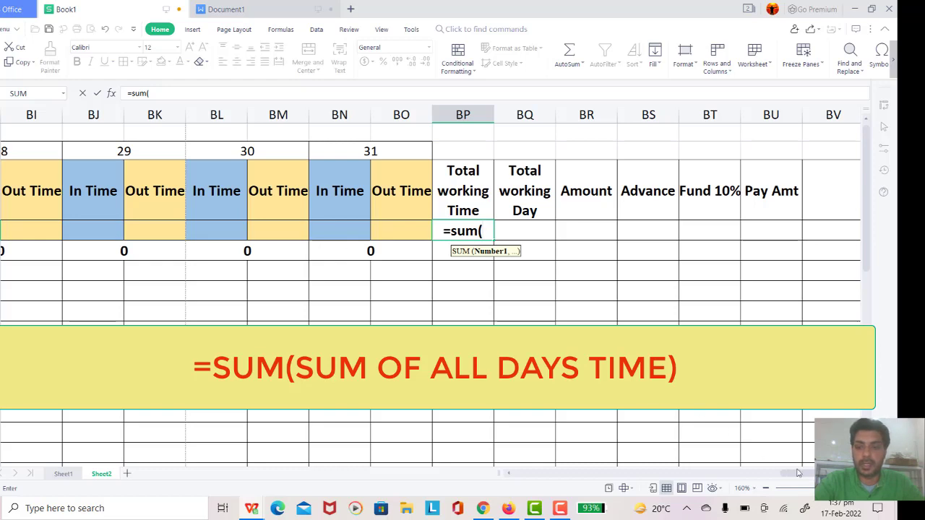
{"action": "left_click_drag", "start_coordinate": [797, 473], "coordinate": [488, 477]}
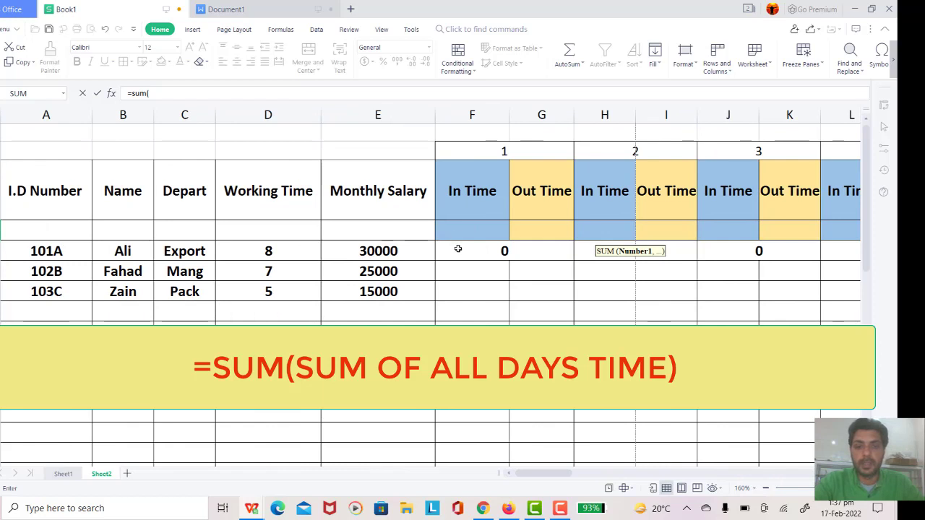
{"action": "left_click_drag", "start_coordinate": [458, 248], "coordinate": [573, 263]}
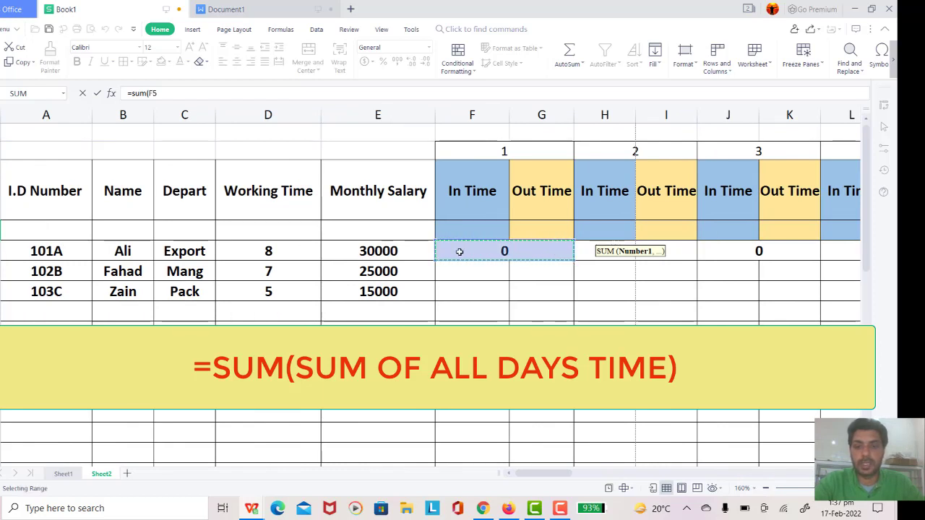
{"action": "left_click_drag", "start_coordinate": [459, 252], "coordinate": [487, 253]}
{"action": "left_click_drag", "start_coordinate": [593, 255], "coordinate": [895, 244]}
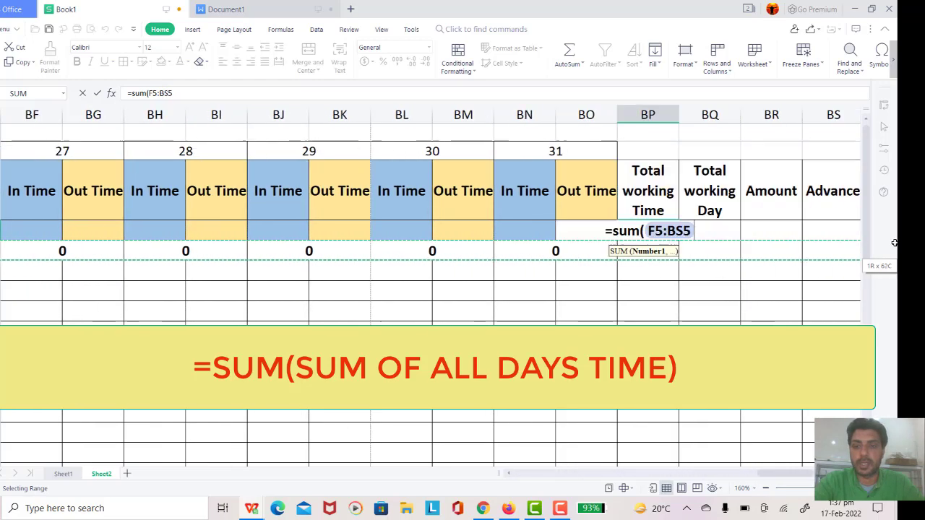
{"action": "left_click_drag", "start_coordinate": [895, 244], "coordinate": [531, 260]}
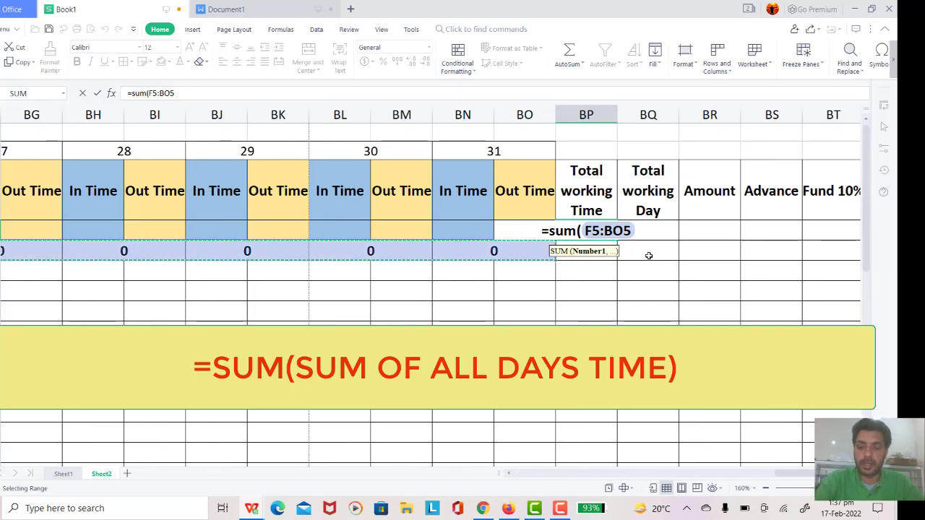
{"action": "key", "text": "Return"}
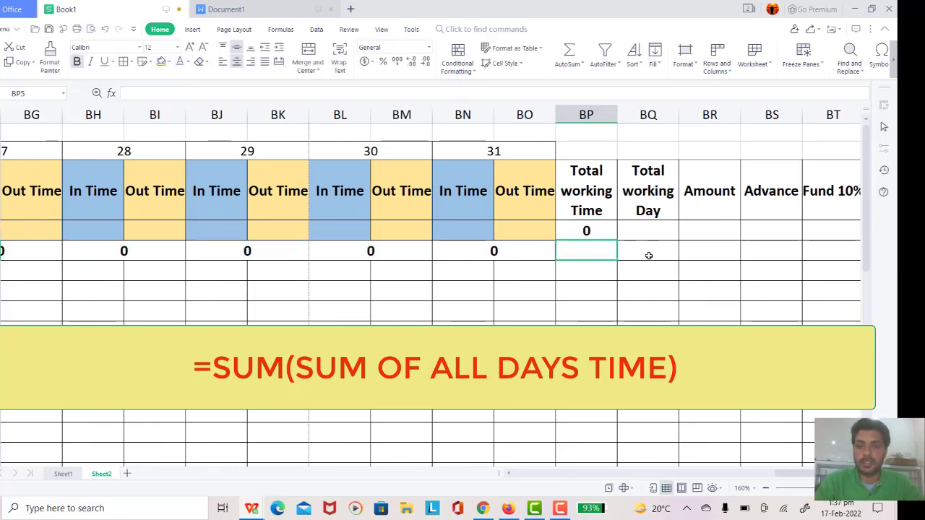
{"action": "key", "text": "Up"}
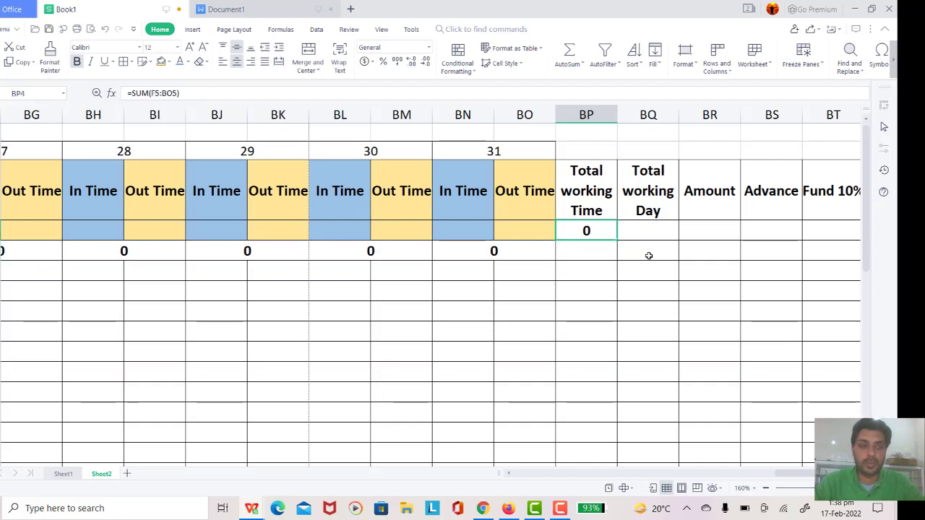
{"action": "key", "text": "Down"}
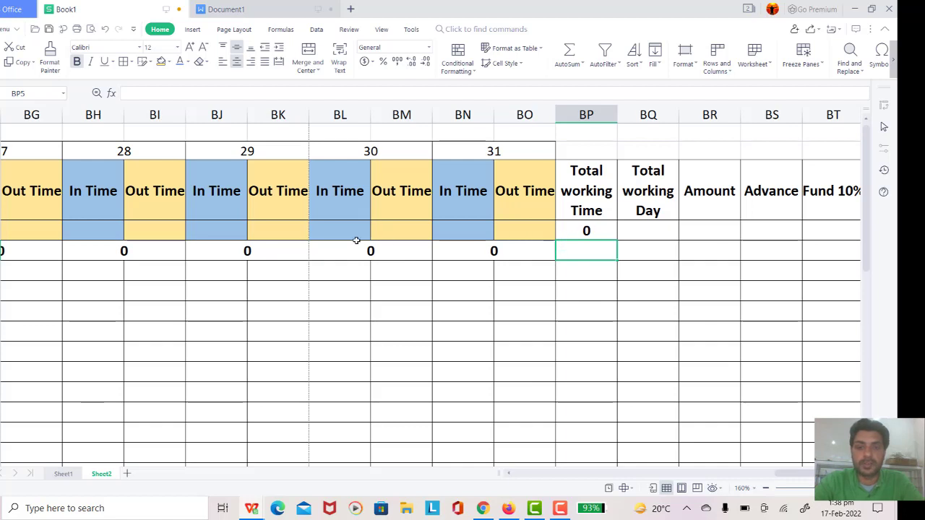
Type 9:00 AM in day 30's out time cell and undo an accidental paste into day 31
{"action": "left_click", "coordinate": [409, 232]}
{"action": "type", "text": "9:"}
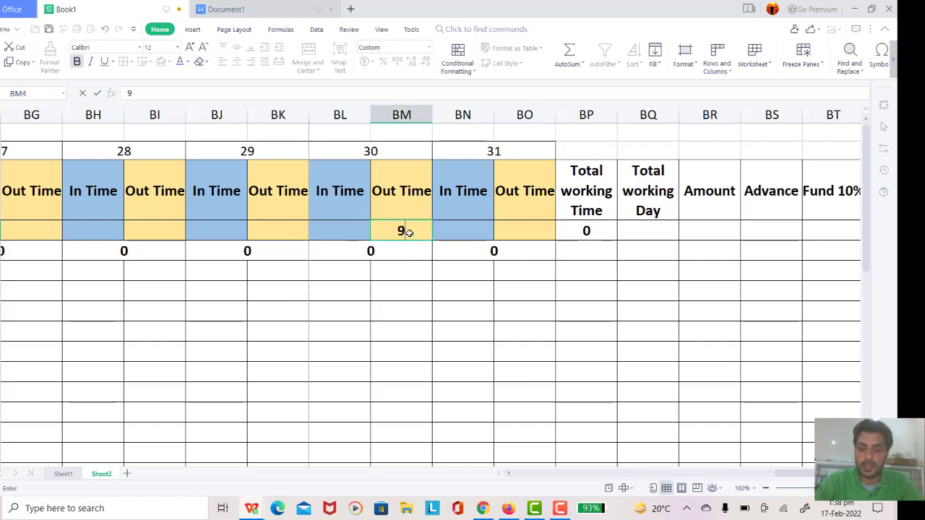
{"action": "type", "text": "00"}
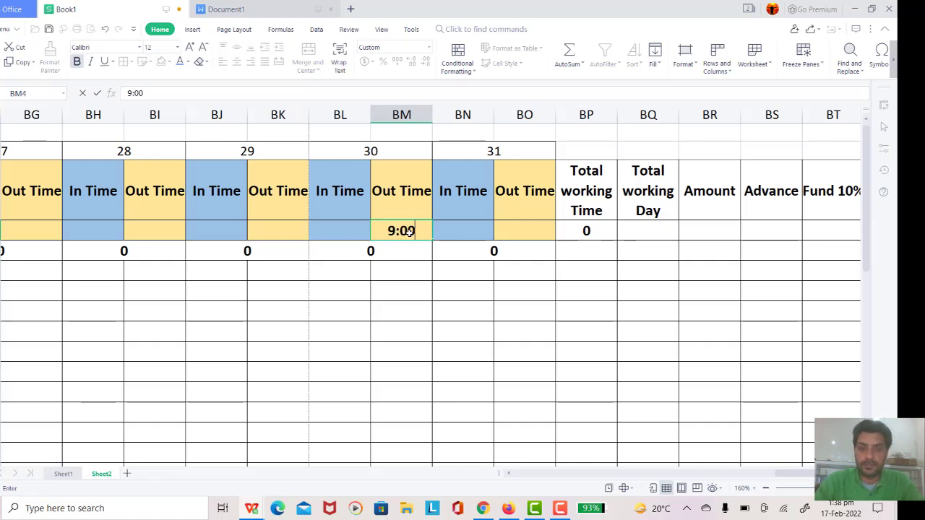
{"action": "type", "text": " a"}
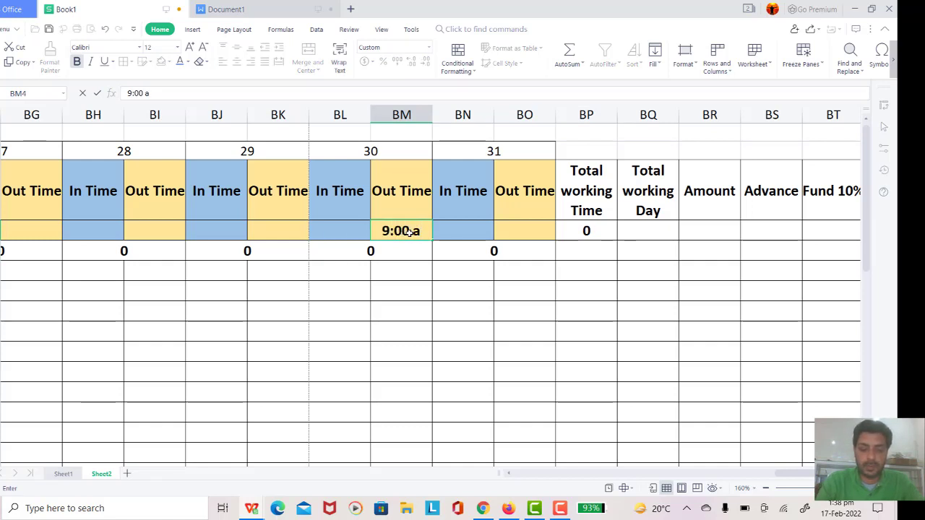
{"action": "type", "text": "m"}
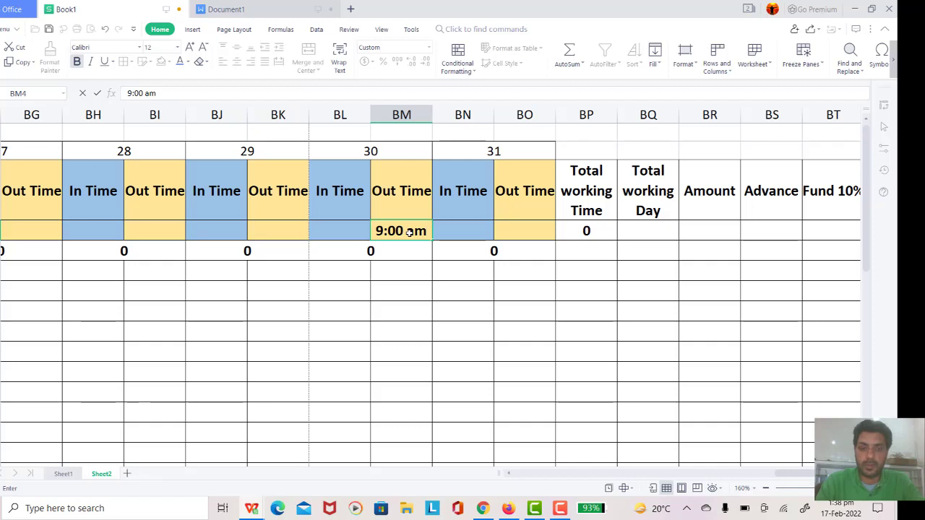
{"action": "key", "text": "Left"}
{"action": "key", "text": "Left"}
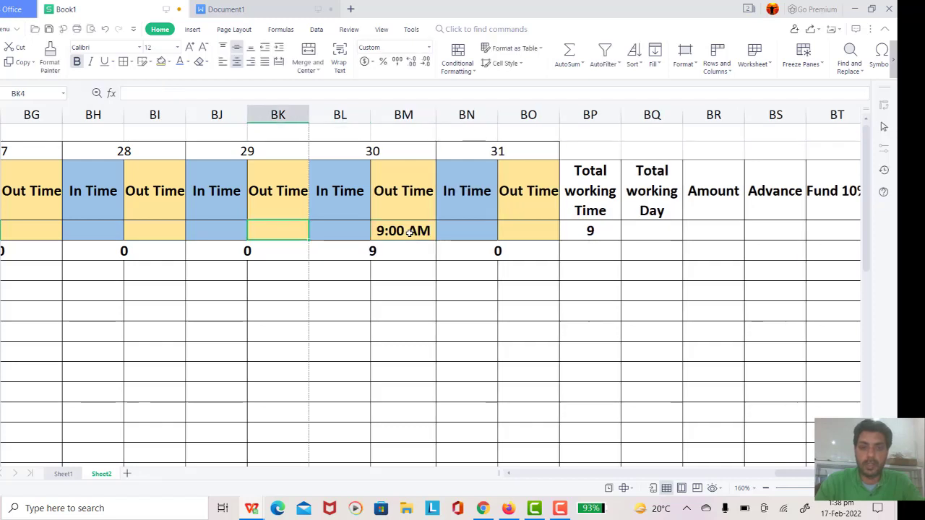
{"action": "key", "text": "Right"}
{"action": "left_click", "coordinate": [391, 232]}
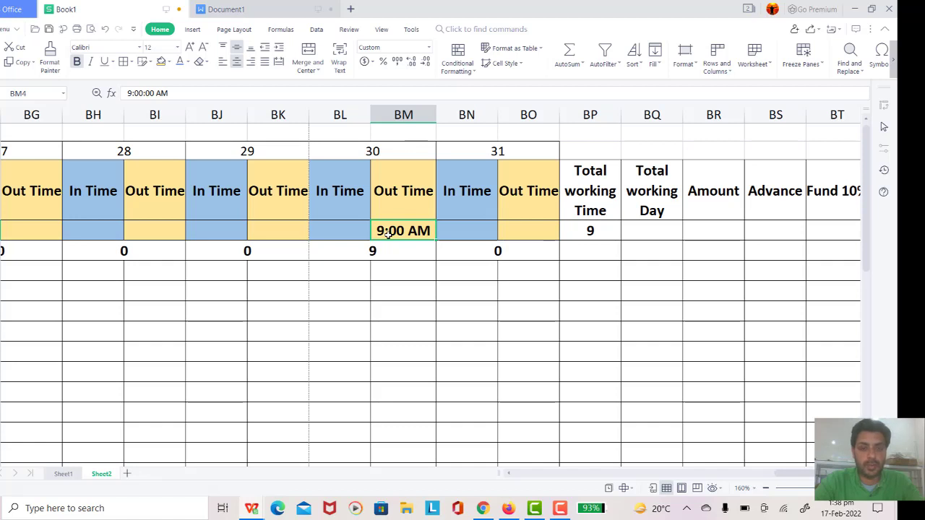
{"action": "key", "text": "ctrl+c"}
{"action": "left_click", "coordinate": [446, 234]}
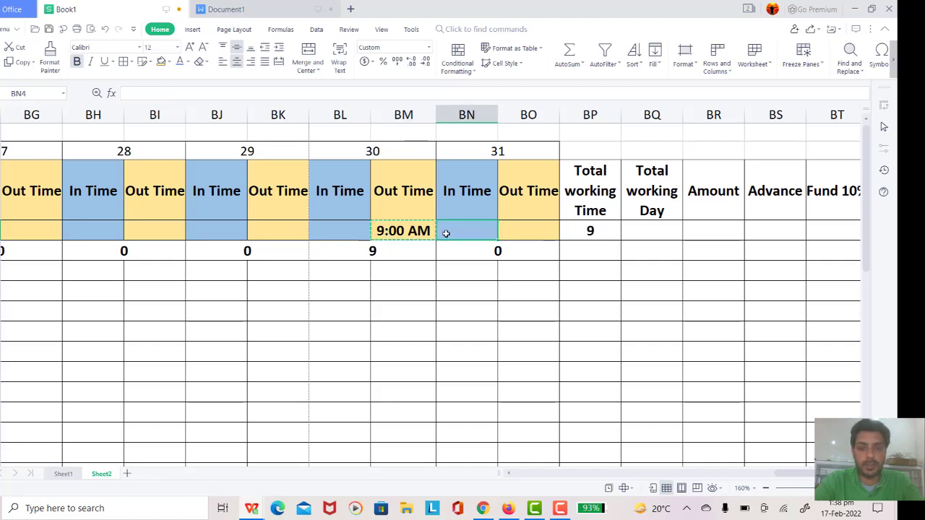
{"action": "key", "text": "ctrl+v"}
{"action": "key", "text": "ctrl+z"}
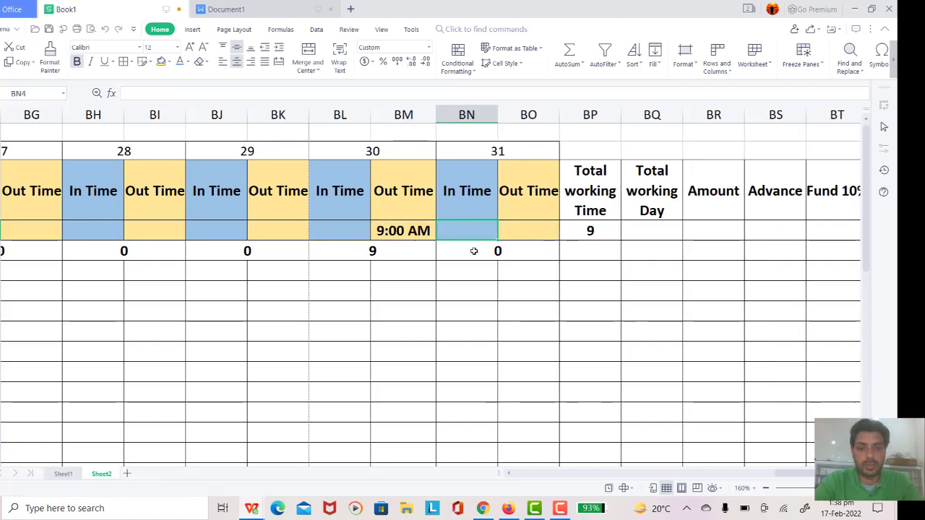
Change day 30's out time in BM4 from 9:00 AM to 5:00 PM
{"action": "left_click", "coordinate": [420, 266]}
{"action": "left_click", "coordinate": [414, 233]}
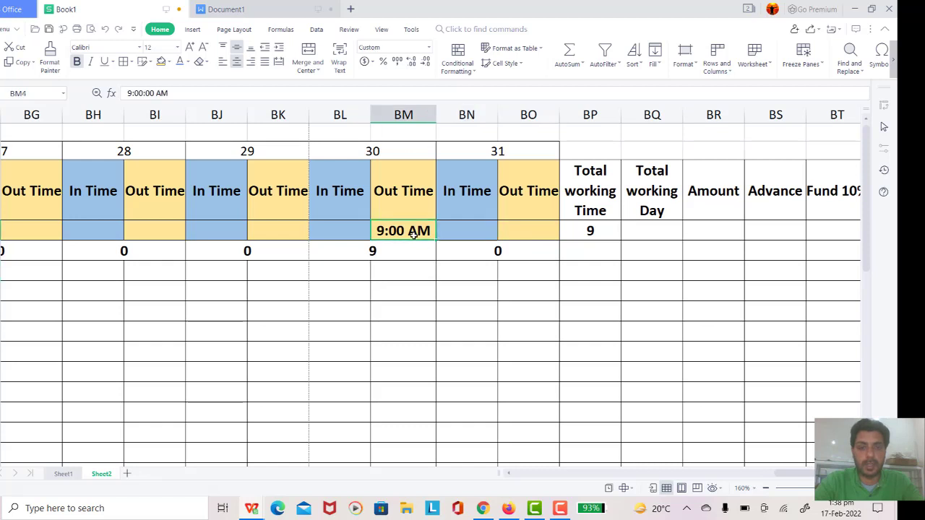
{"action": "left_click", "coordinate": [343, 228]}
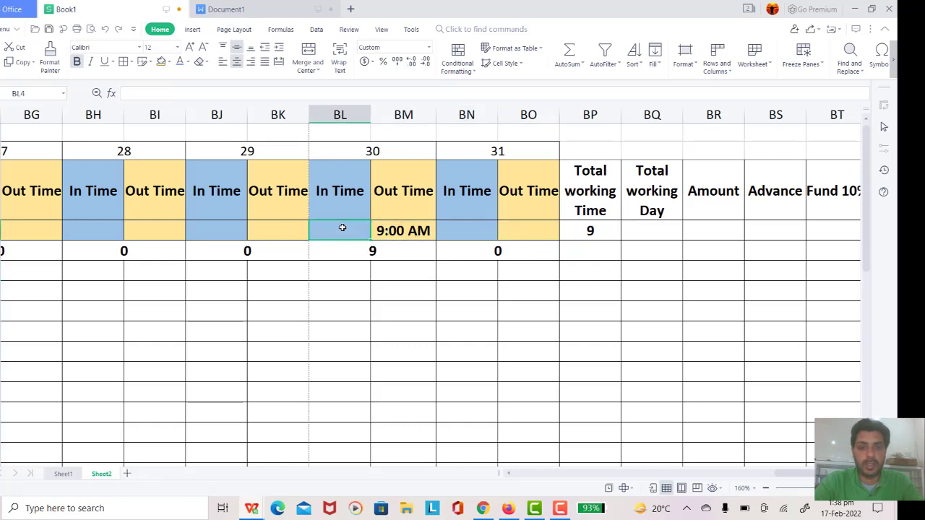
{"action": "left_click", "coordinate": [394, 230]}
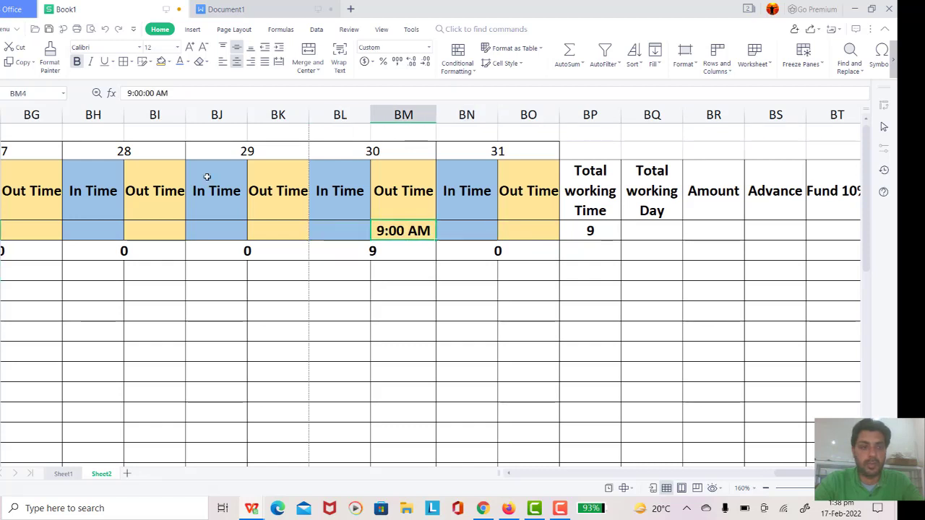
{"action": "left_click", "coordinate": [130, 93]}
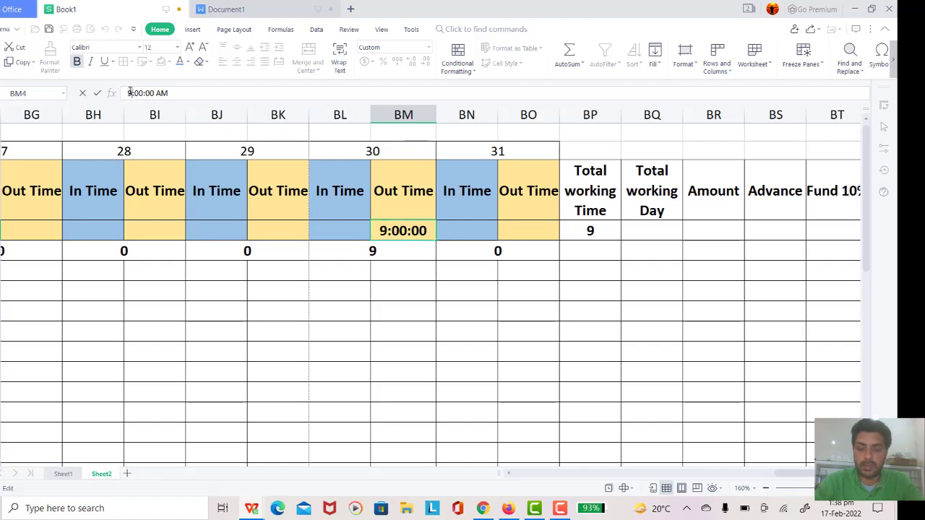
{"action": "key", "text": "Delete"}
{"action": "type", "text": "5"}
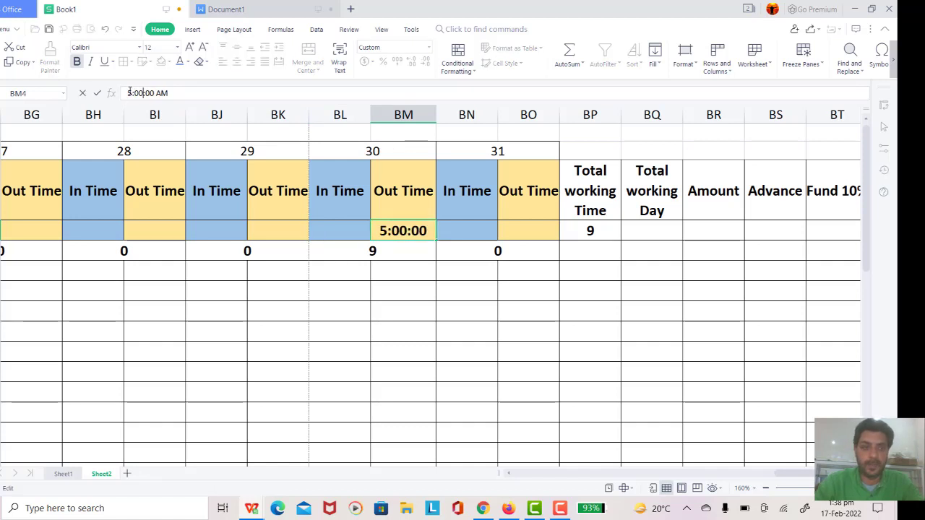
{"action": "key", "text": "End"}
{"action": "key", "text": "BackSpace"}
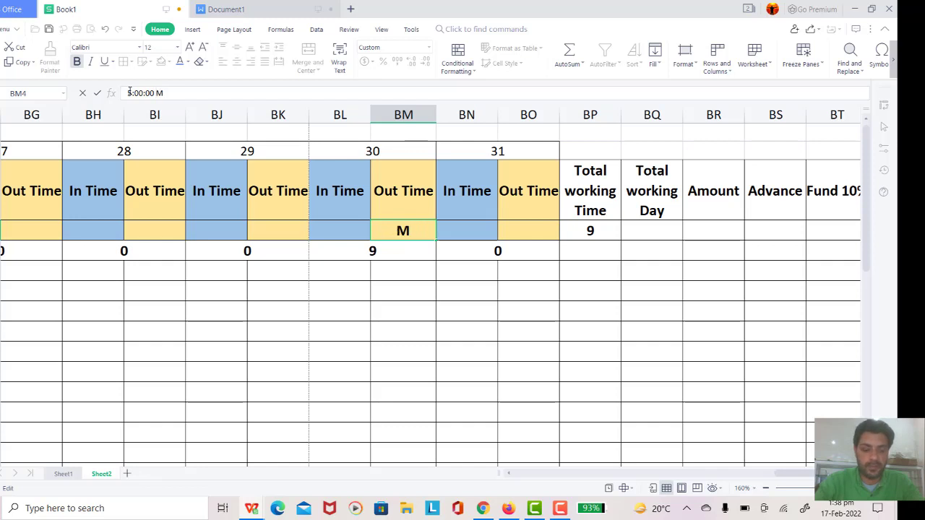
{"action": "type", "text": "P"}
{"action": "key", "text": "Return"}
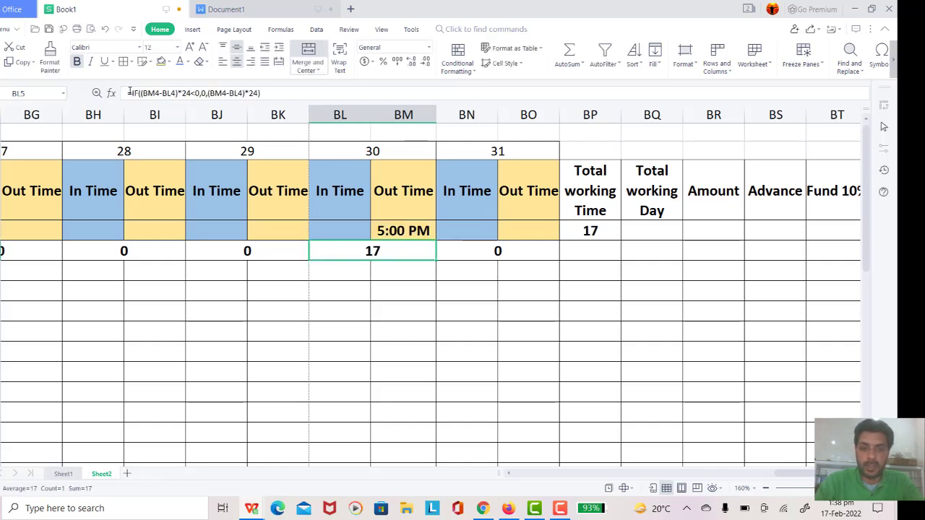
Enter 9:00 AM as day 30's in time in BL4
{"action": "key", "text": "Up"}
{"action": "key", "text": "Left"}
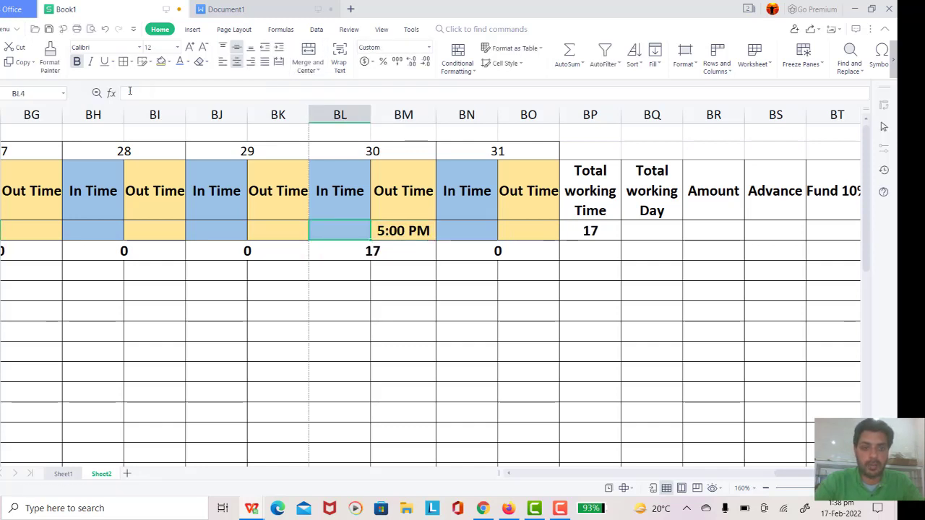
{"action": "type", "text": "9"}
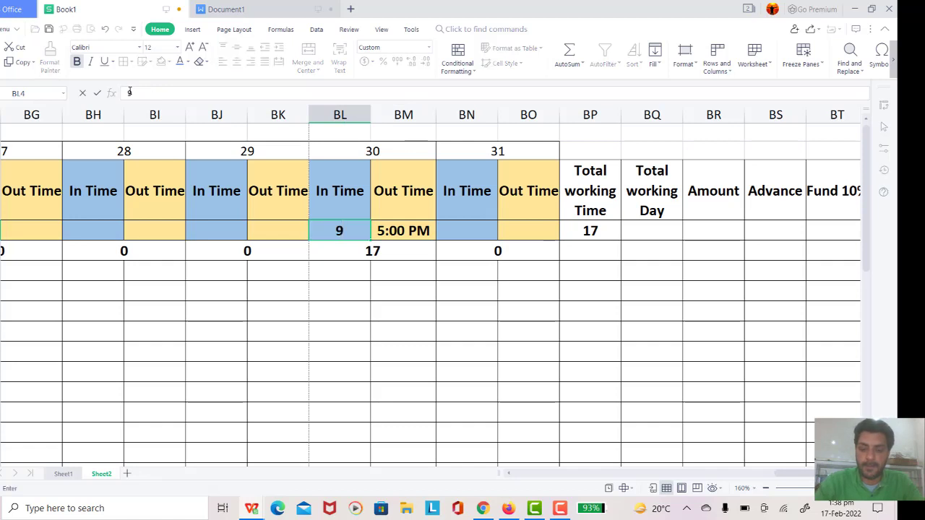
{"action": "type", "text": ":00"}
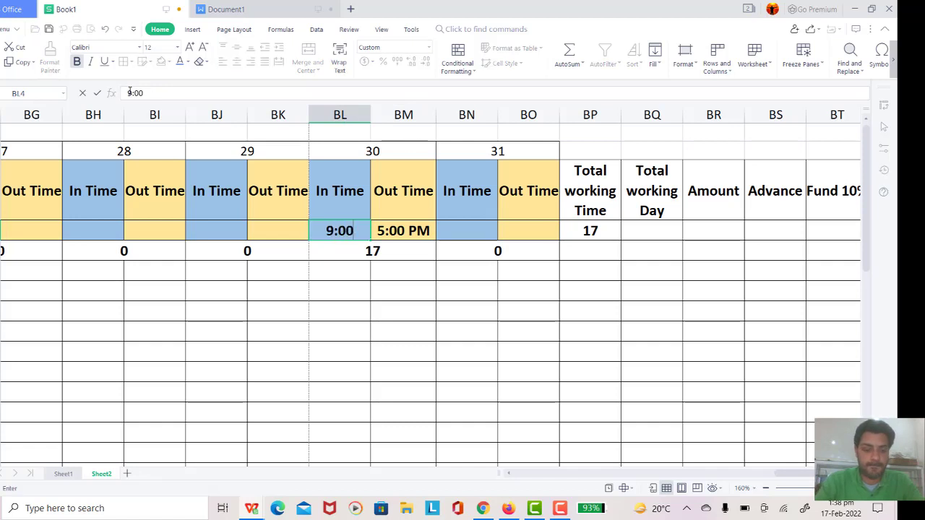
{"action": "type", "text": " am"}
{"action": "key", "text": "Return"}
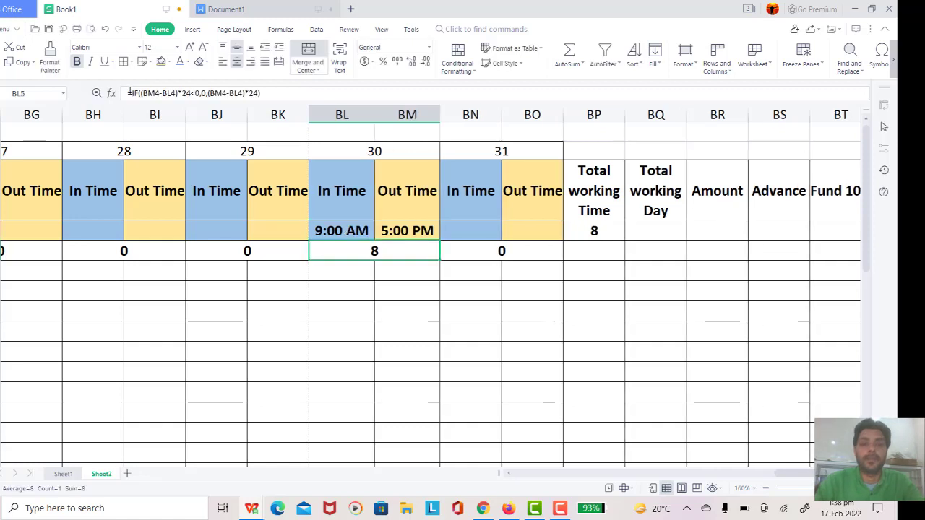
{"action": "key", "text": "Up"}
{"action": "key", "text": "Down"}
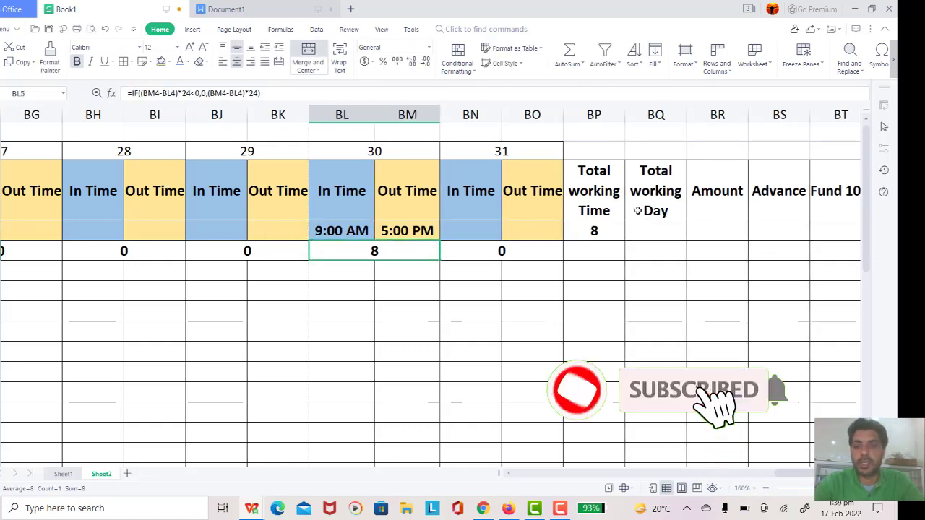
{"action": "left_click", "coordinate": [594, 232]}
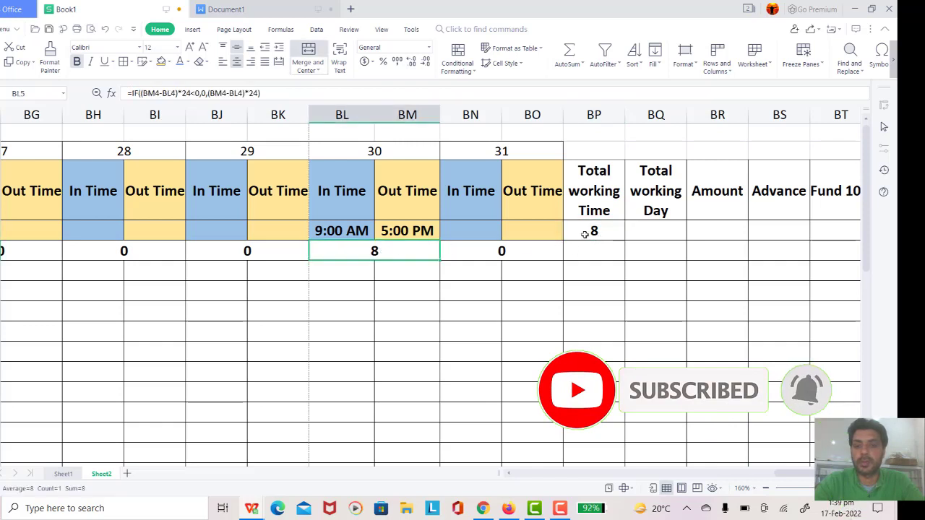
{"action": "left_click", "coordinate": [585, 234]}
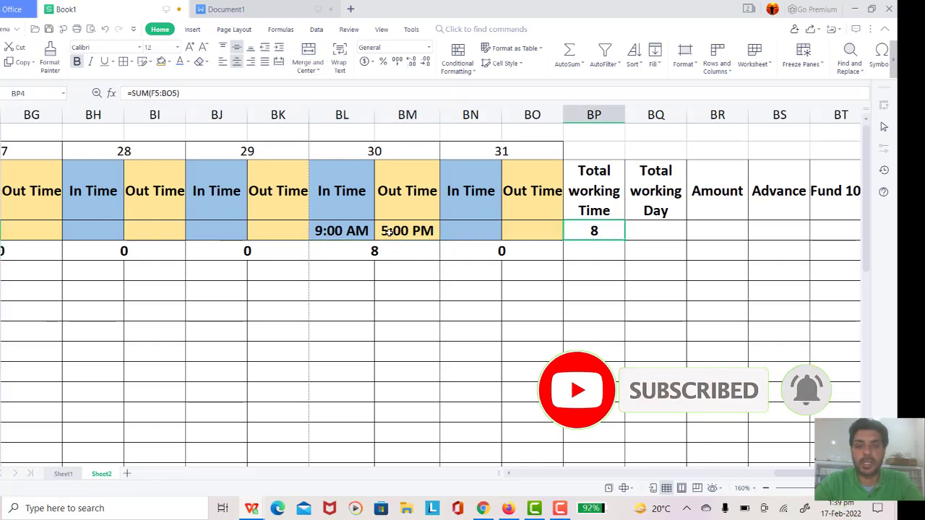
{"action": "left_click", "coordinate": [399, 231]}
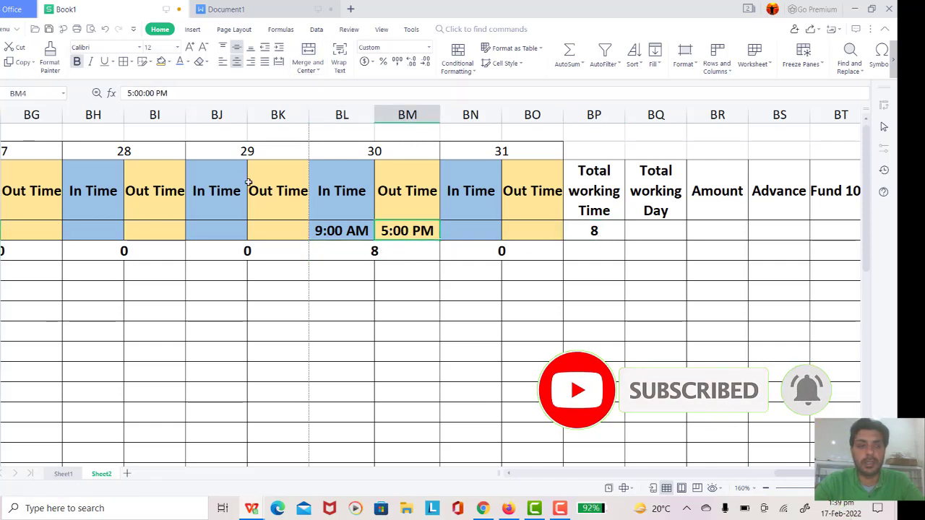
{"action": "left_click", "coordinate": [131, 92]}
{"action": "key", "text": "BackSpace"}
{"action": "type", "text": "4"}
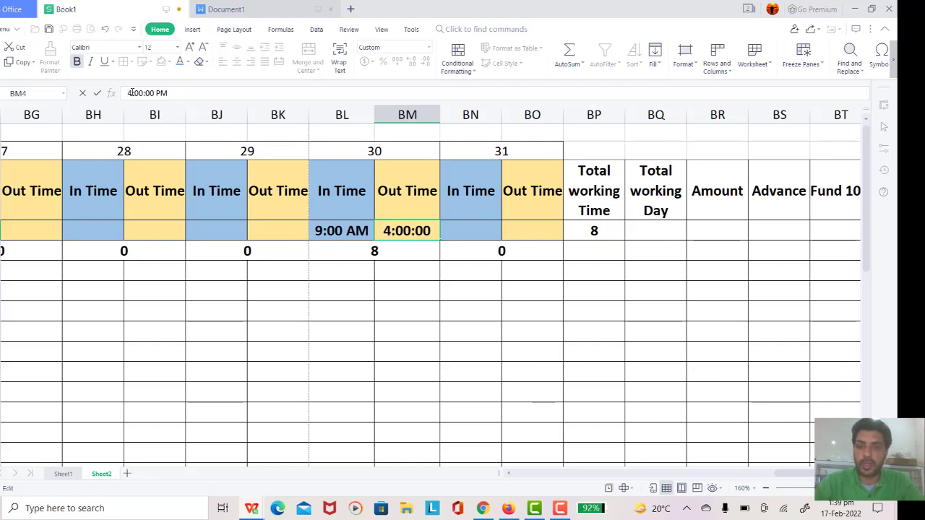
{"action": "key", "text": "Return"}
{"action": "left_click", "coordinate": [608, 227]}
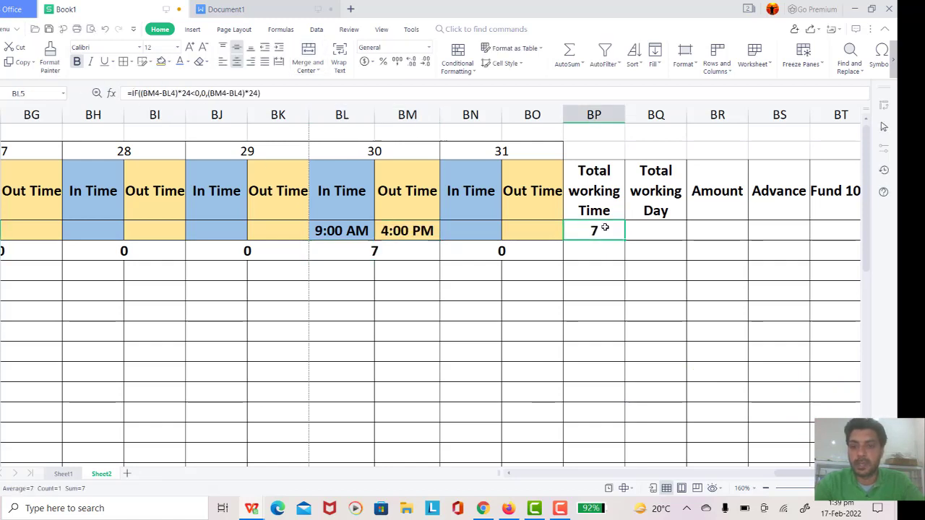
{"action": "left_click", "coordinate": [372, 251]}
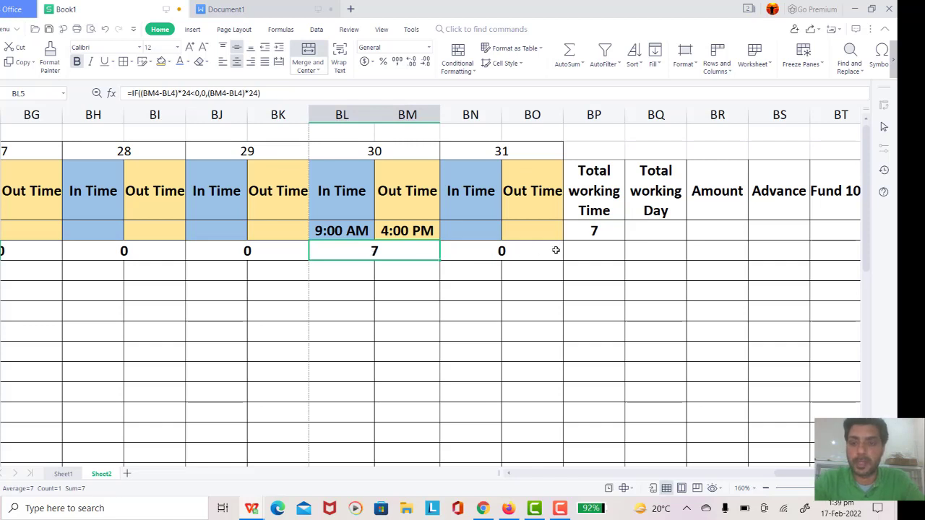
{"action": "left_click", "coordinate": [599, 232]}
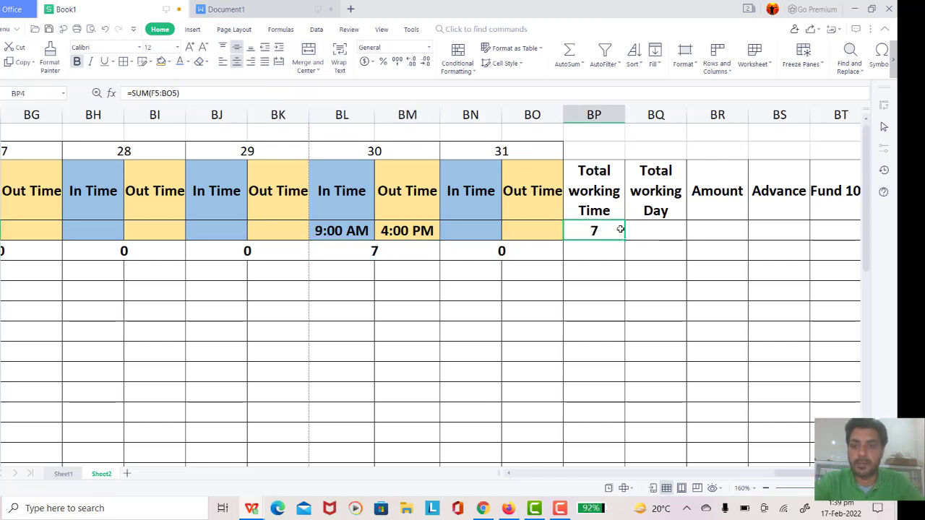
{"action": "left_click", "coordinate": [661, 232]}
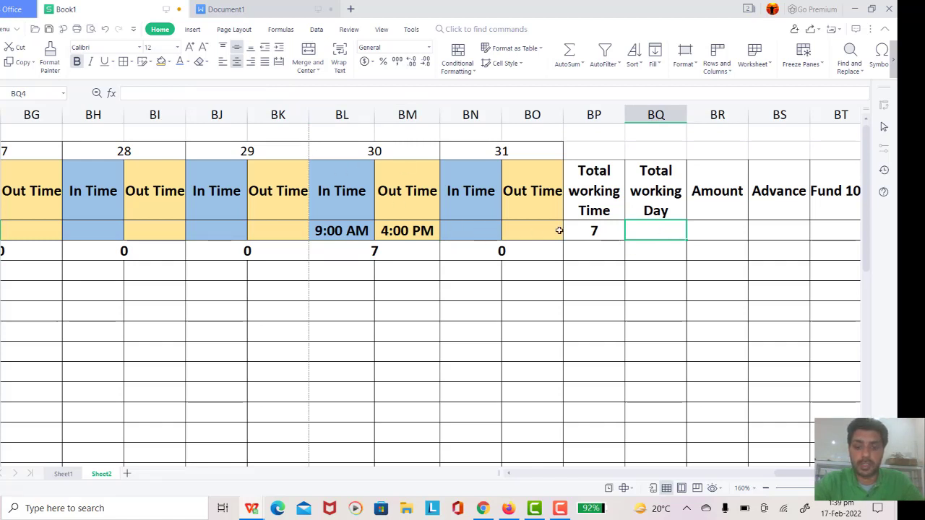
Start a formula in BQ4 with a wrong cell reference, then abandon it
{"action": "type", "text": "="}
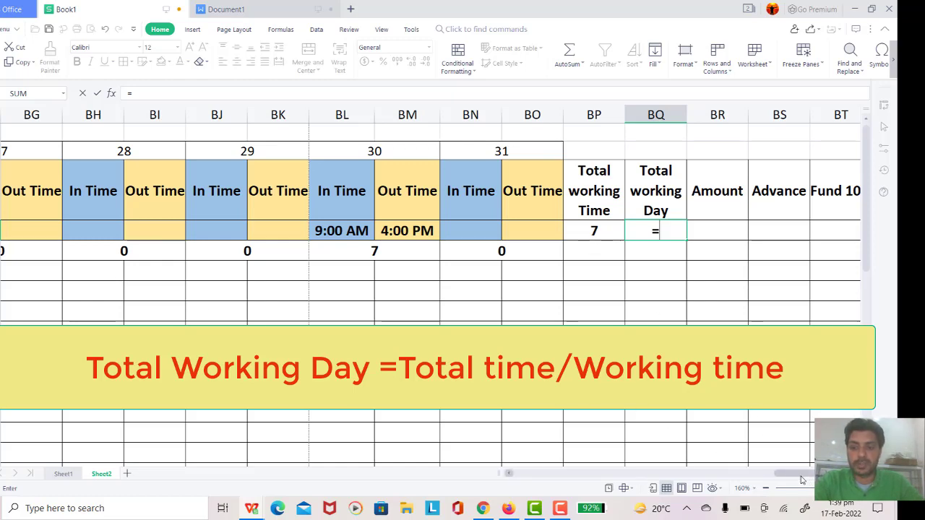
{"action": "left_click_drag", "start_coordinate": [801, 475], "coordinate": [543, 475]}
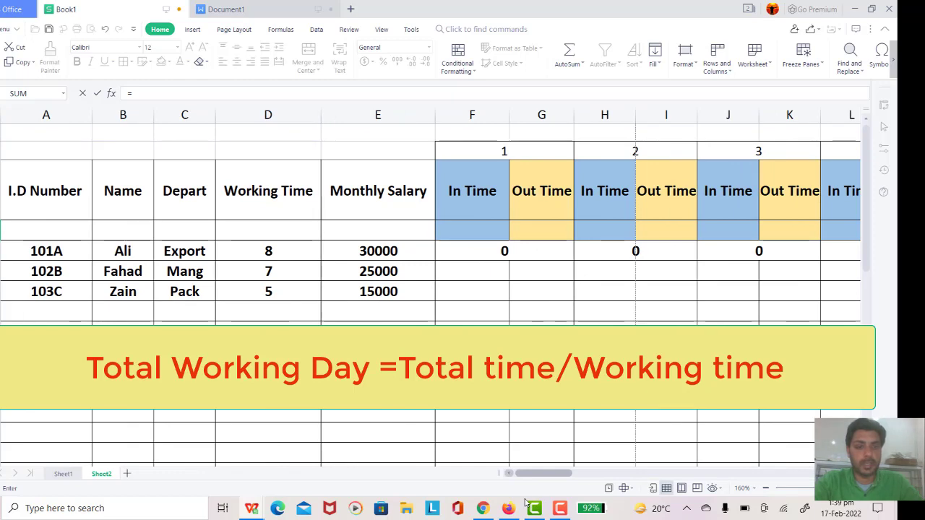
{"action": "left_click_drag", "start_coordinate": [543, 474], "coordinate": [799, 474]}
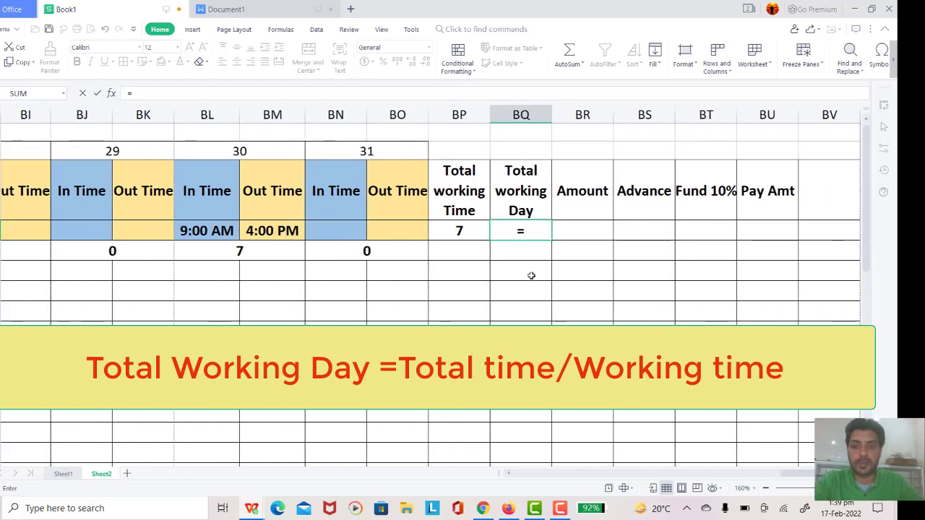
{"action": "left_click", "coordinate": [531, 274]}
{"action": "left_click", "coordinate": [547, 309]}
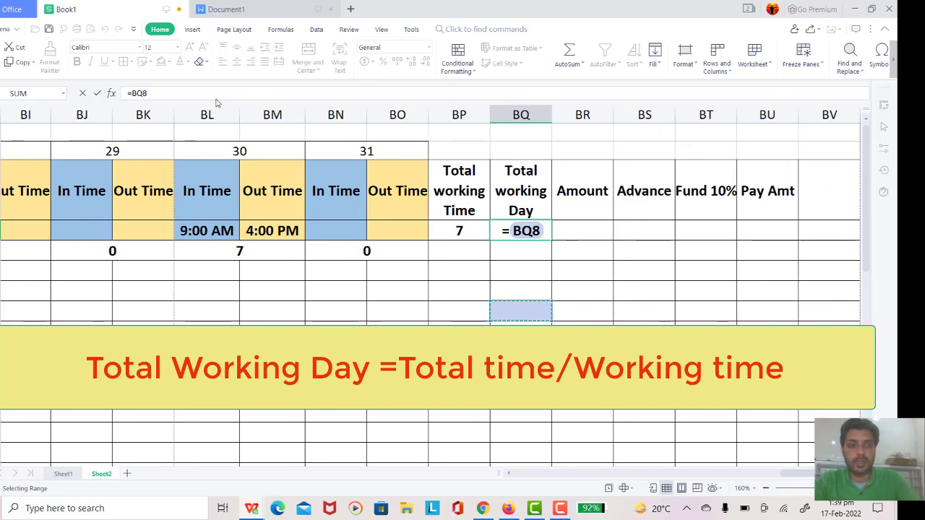
{"action": "key", "text": "BackSpace"}
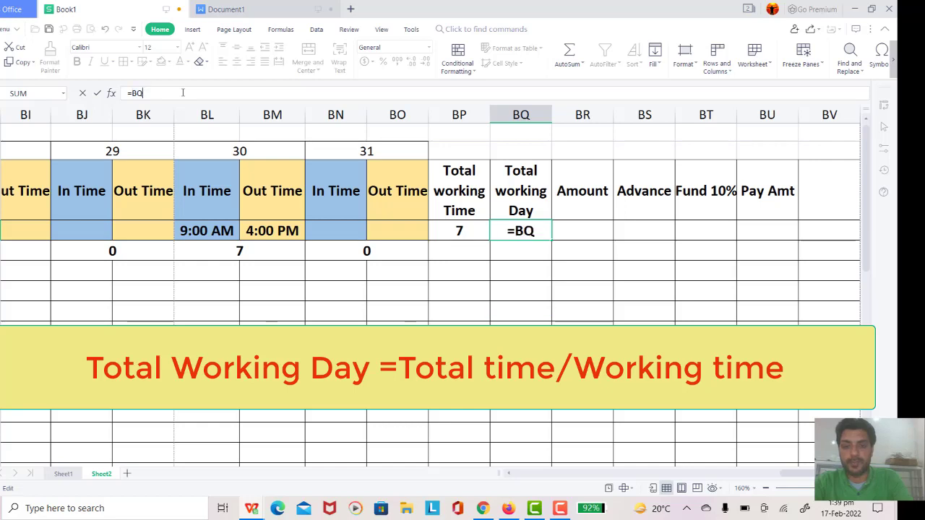
{"action": "key", "text": "BackSpace"}
{"action": "key", "text": "BackSpace"}
{"action": "key", "text": "BackSpace"}
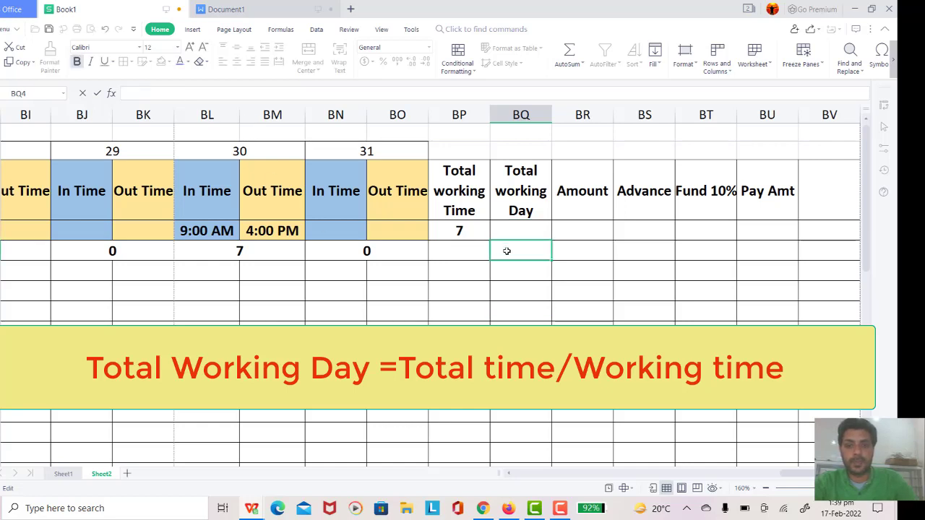
{"action": "key", "text": "Escape"}
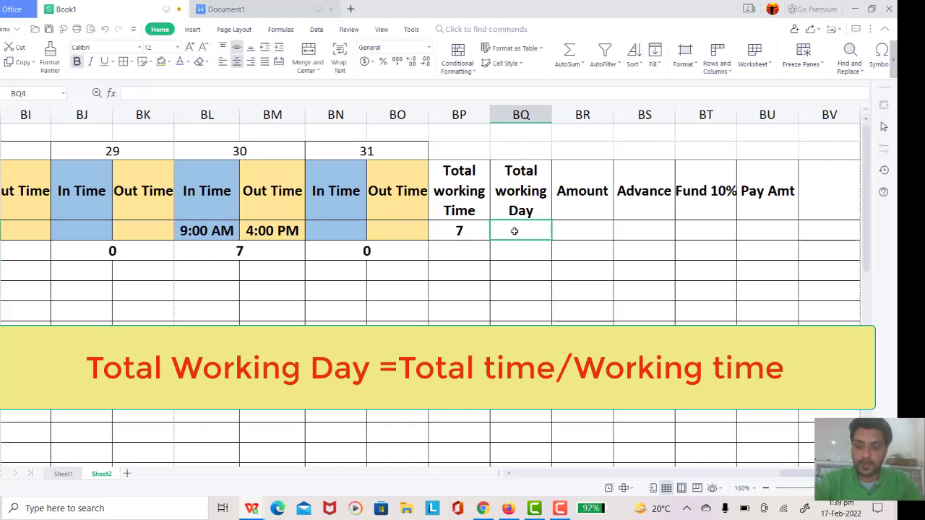
Enter =BP4/D5 in BQ4 as the Total working Day
{"action": "type", "text": "="}
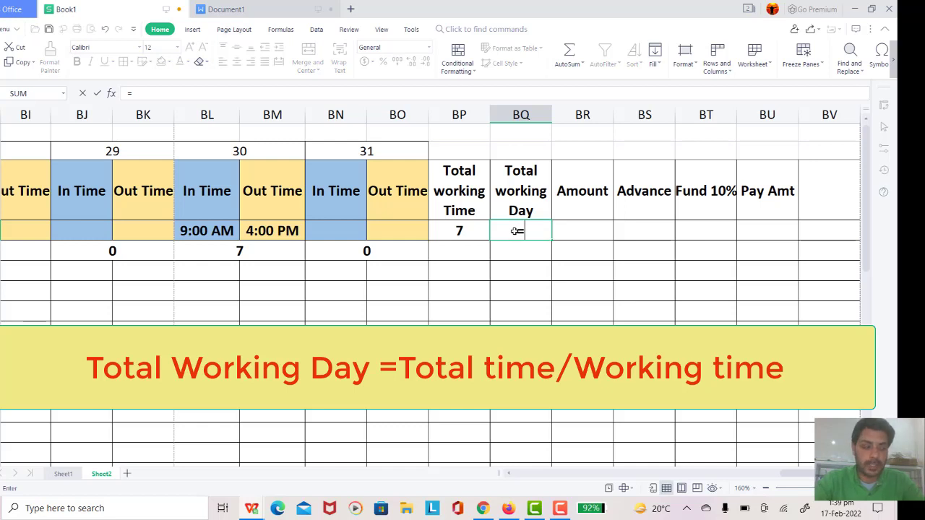
{"action": "left_click", "coordinate": [470, 232]}
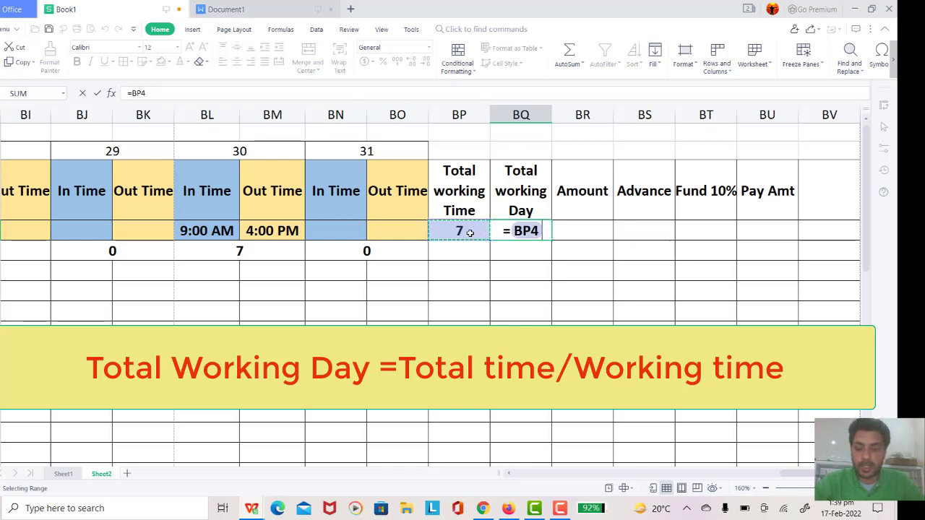
{"action": "type", "text": "/"}
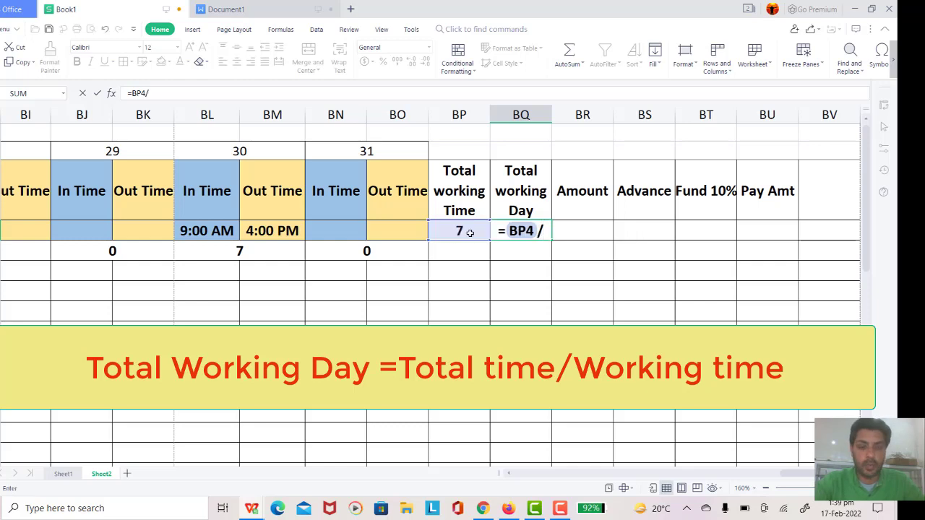
{"action": "left_click", "coordinate": [791, 474]}
{"action": "left_click_drag", "start_coordinate": [762, 474], "coordinate": [508, 486]}
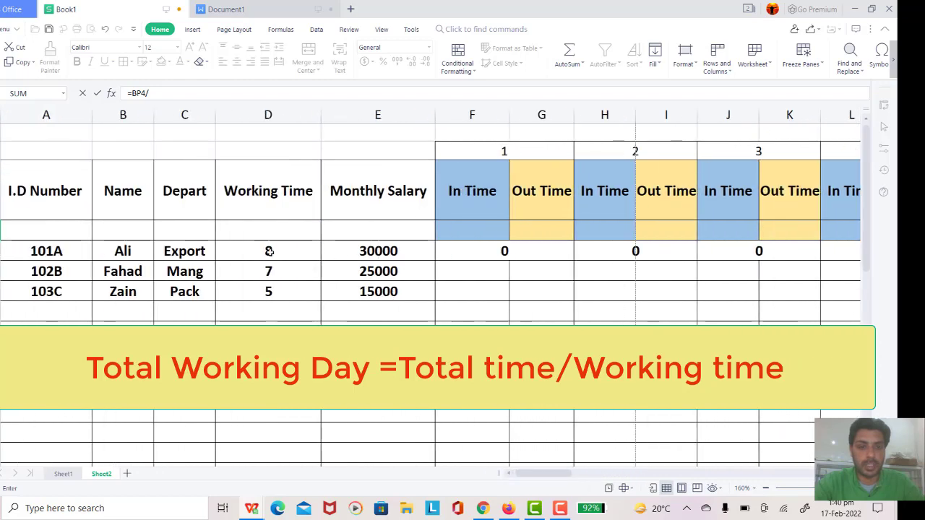
{"action": "left_click", "coordinate": [269, 251]}
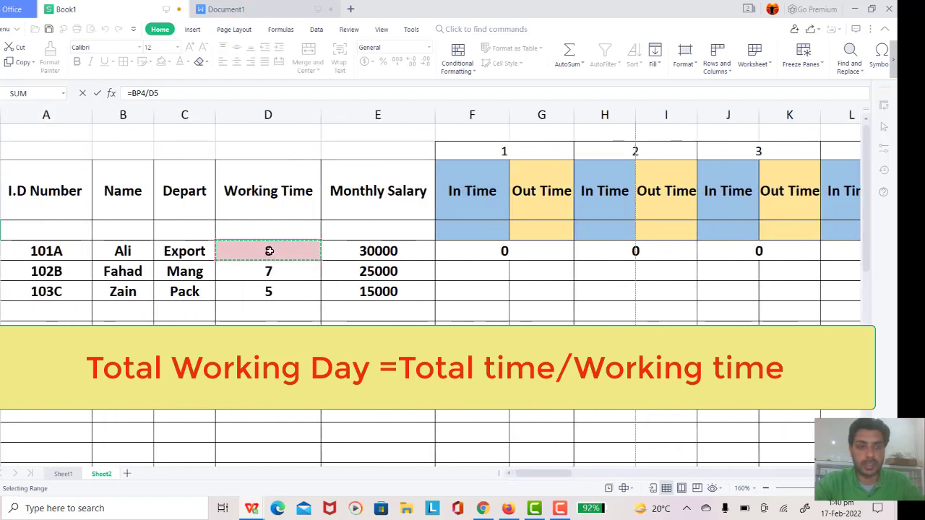
{"action": "left_click", "coordinate": [181, 92]}
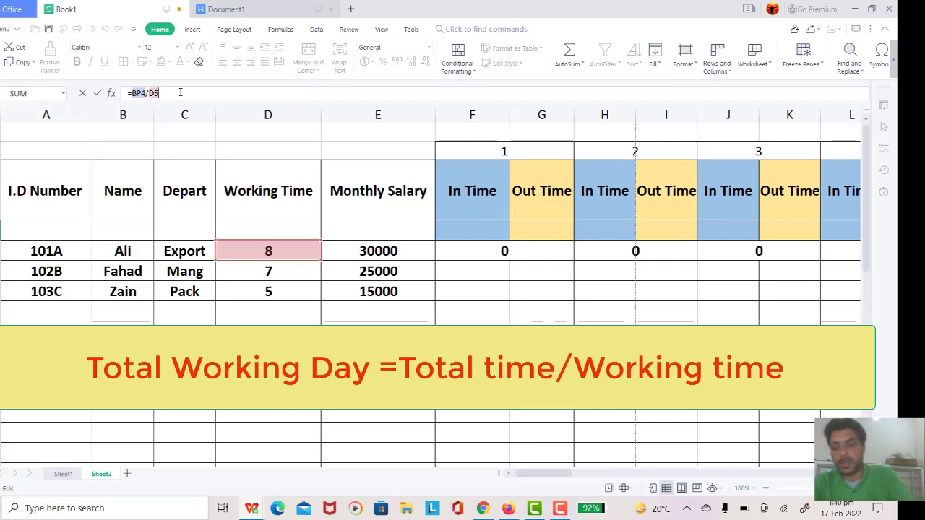
{"action": "key", "text": "Return"}
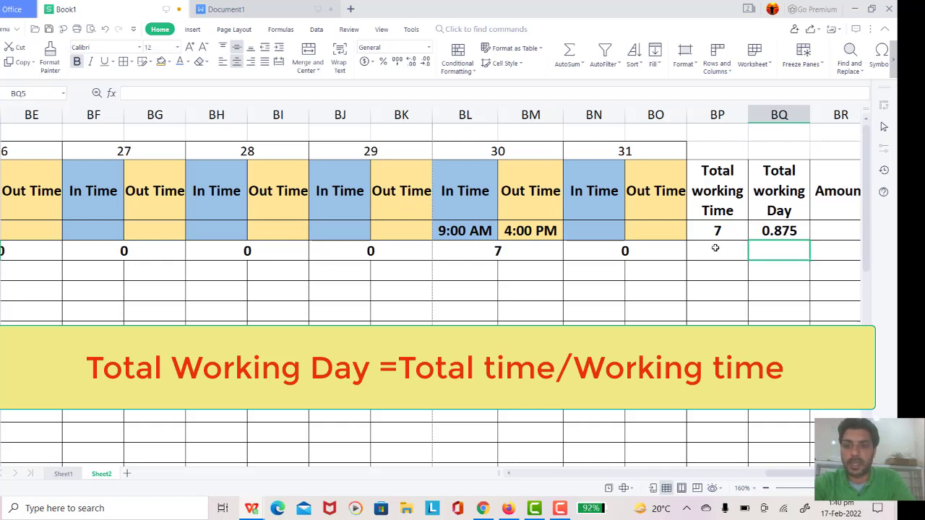
Change day 30's out time from 4:00 PM to 5:00 PM so Total working Day reads 1
{"action": "left_click", "coordinate": [524, 235]}
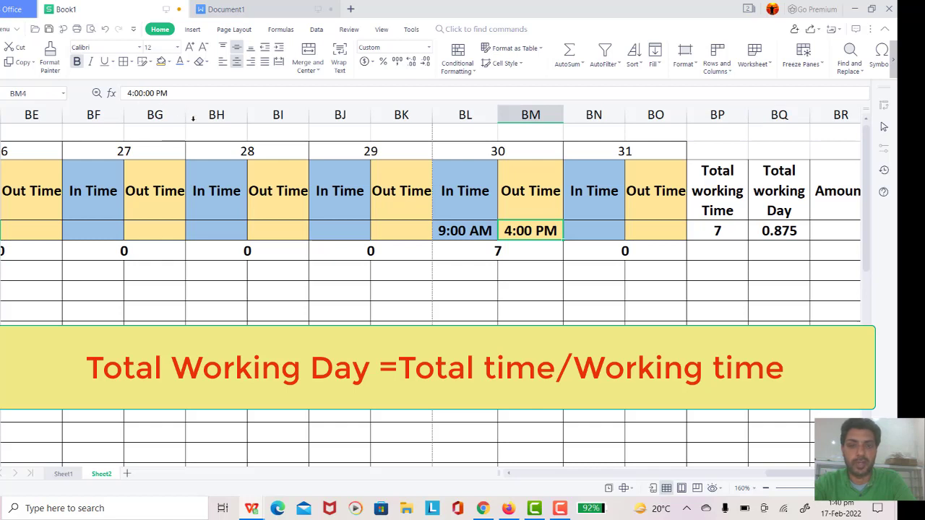
{"action": "left_click", "coordinate": [133, 93]}
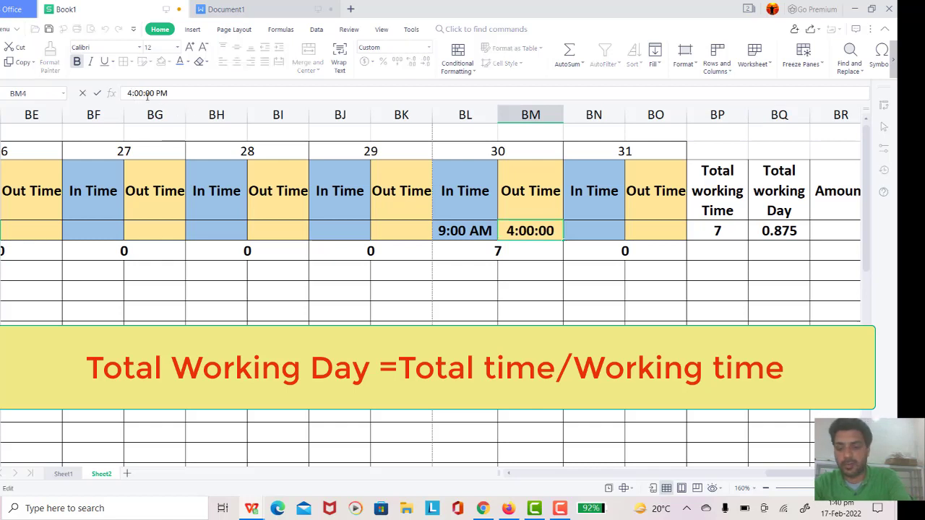
{"action": "key", "text": "BackSpace"}
{"action": "type", "text": "5"}
{"action": "key", "text": "Return"}
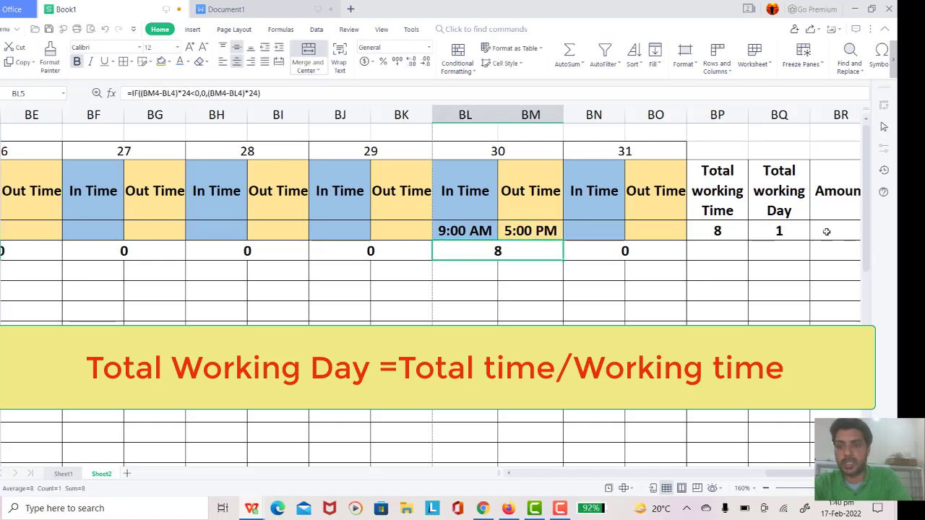
{"action": "left_click", "coordinate": [774, 230]}
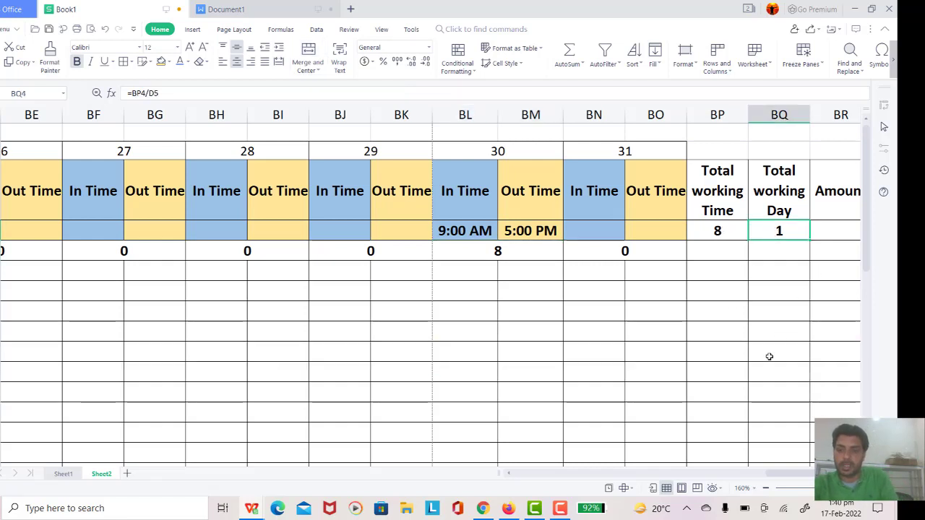
{"action": "scroll", "coordinate": [883, 126], "scroll_direction": "right", "scroll_amount": 1}
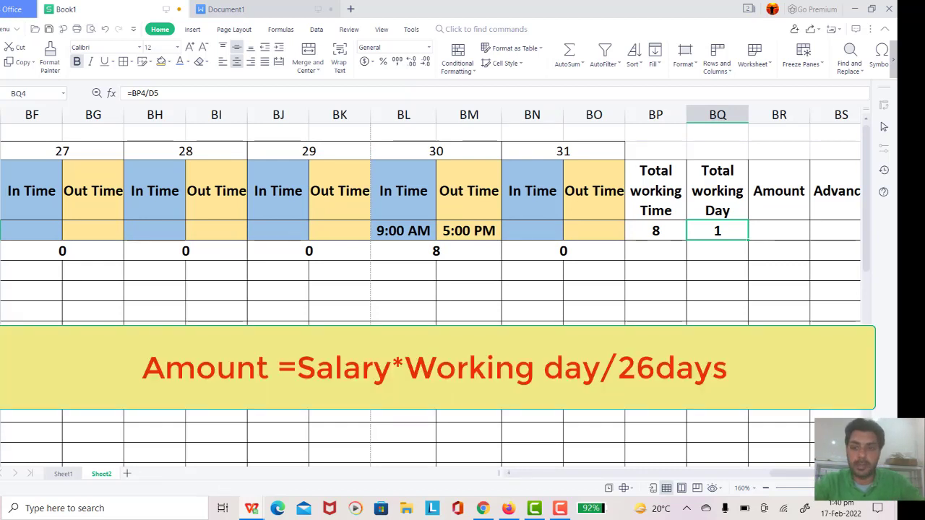
Enter =E5*BQ4/26 in the Amount cell BR4
{"action": "left_click", "coordinate": [761, 231]}
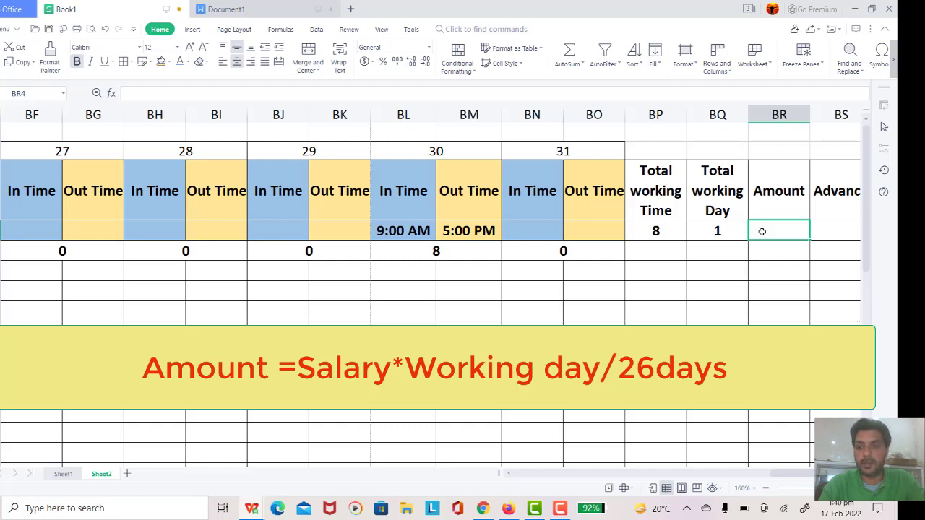
{"action": "type", "text": "="}
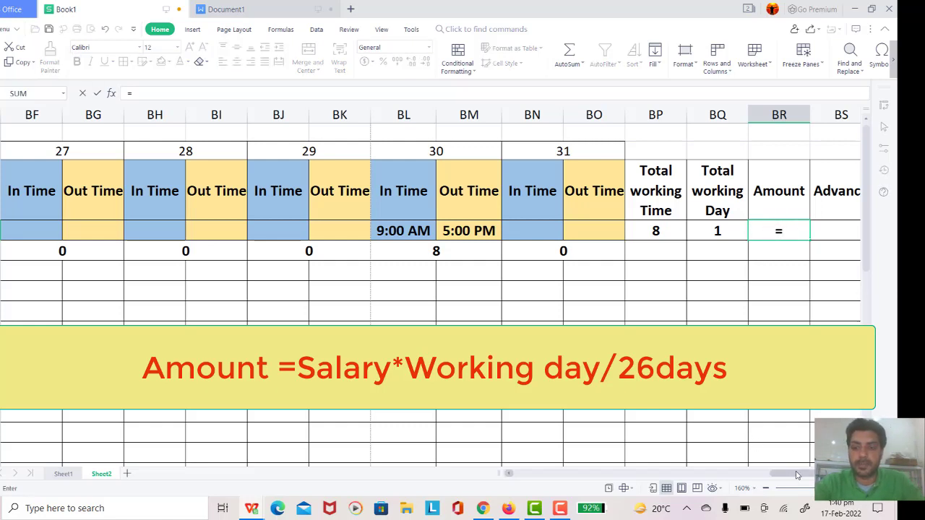
{"action": "mouse_move", "coordinate": [793, 474]}
{"action": "left_mouse_down"}
{"action": "mouse_move", "coordinate": [558, 485]}
{"action": "mouse_move", "coordinate": [397, 287]}
{"action": "left_mouse_up"}
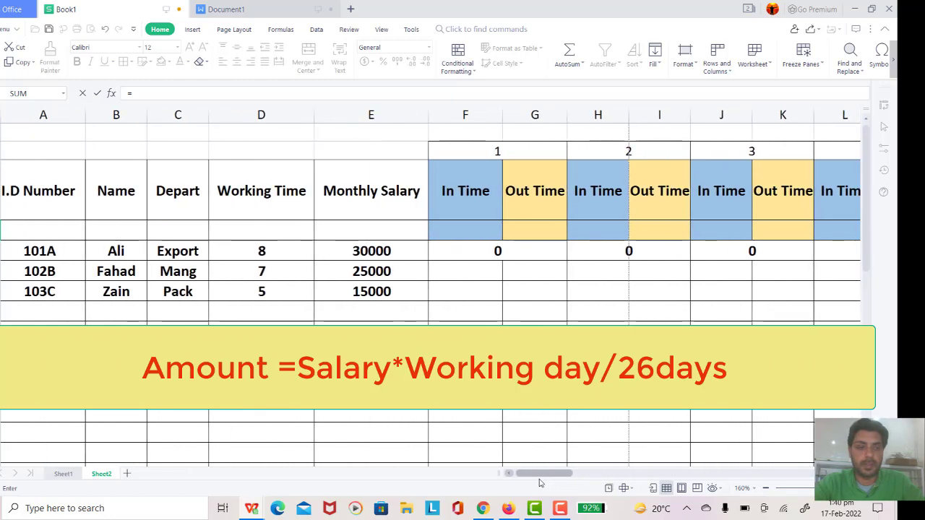
{"action": "left_click", "coordinate": [383, 251]}
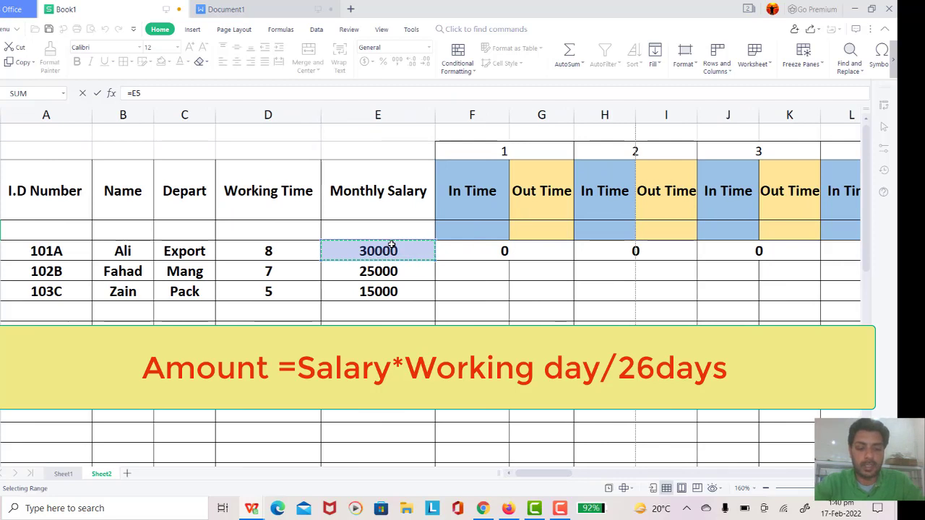
{"action": "type", "text": "*"}
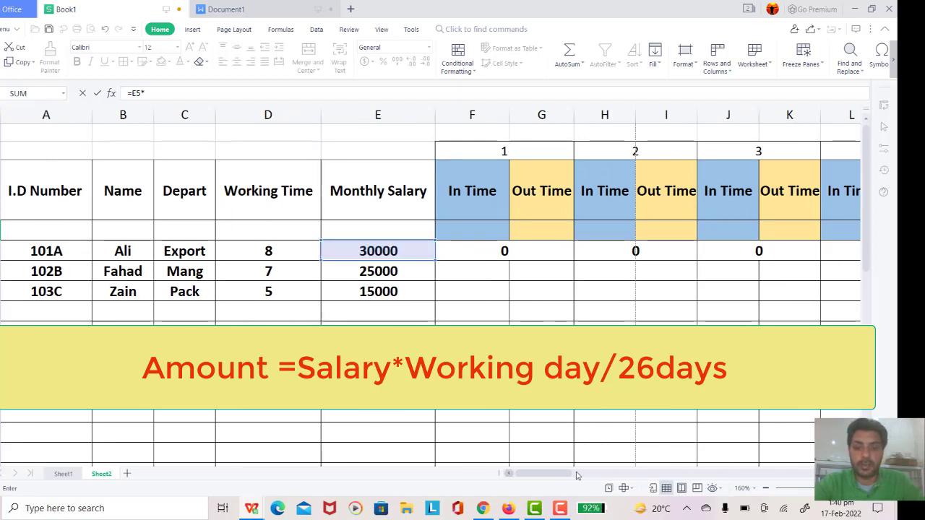
{"action": "left_click_drag", "start_coordinate": [561, 477], "coordinate": [802, 476]}
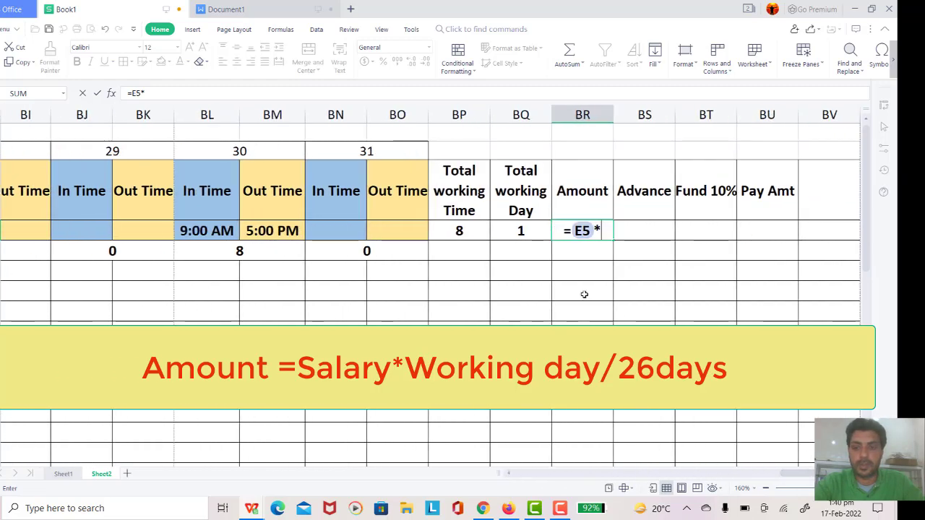
{"action": "left_click", "coordinate": [528, 231]}
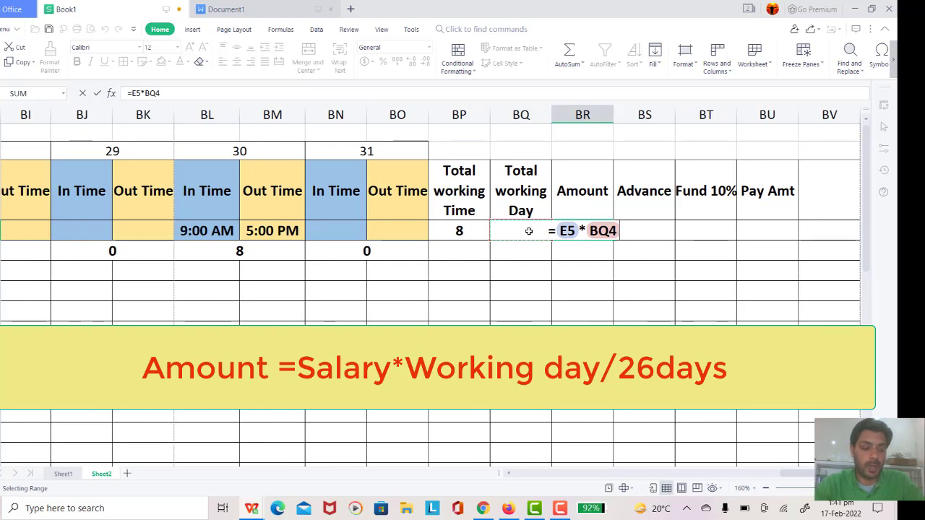
{"action": "type", "text": "/"}
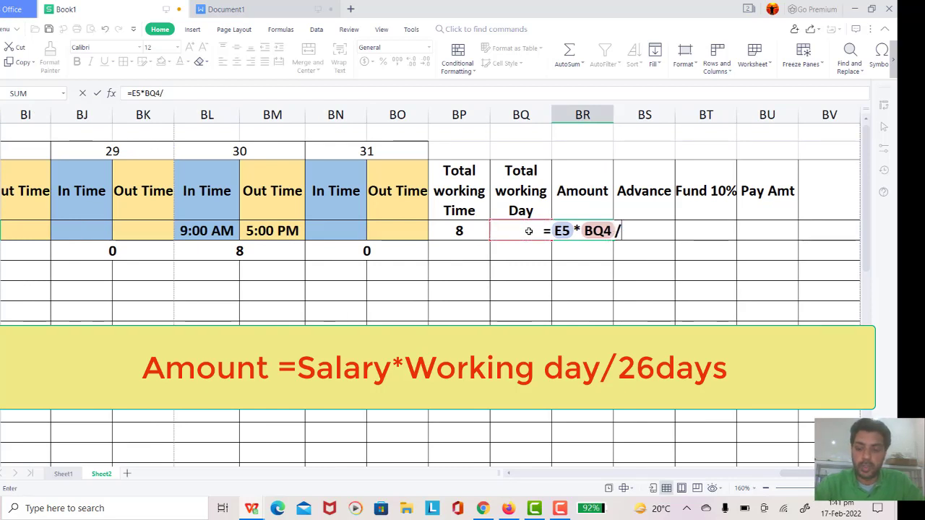
{"action": "type", "text": "26"}
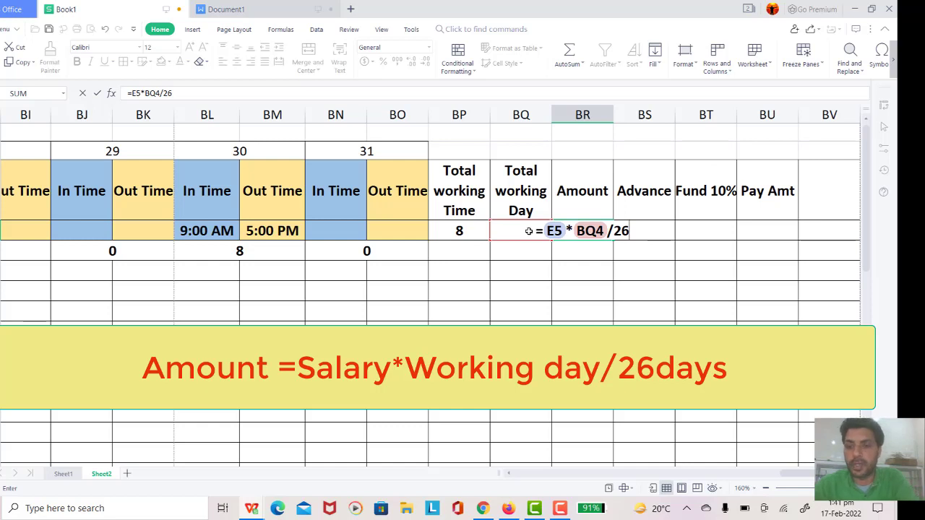
{"action": "key", "text": "Return"}
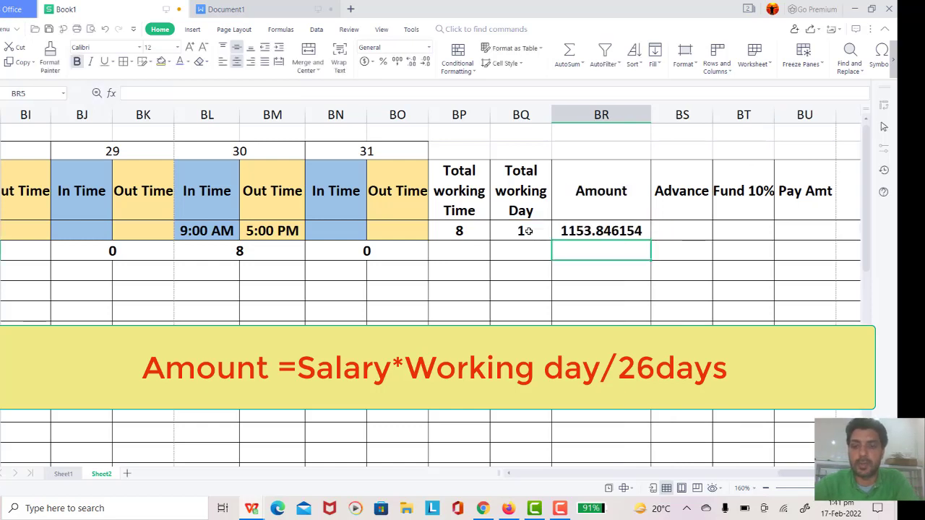
{"action": "key", "text": "Up"}
{"action": "key", "text": "Down"}
{"action": "key", "text": "Up"}
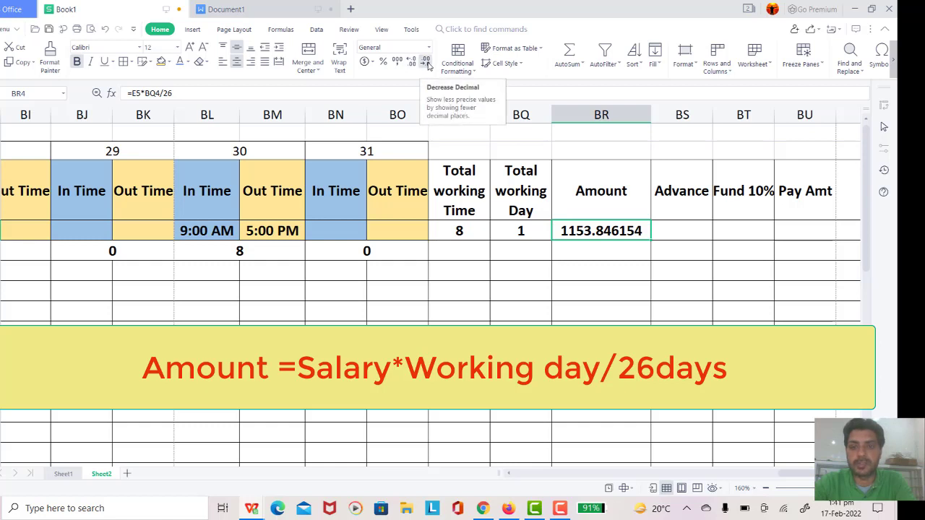
Trim the Amount to two decimals (1153.85) and narrow column BR
{"action": "left_click", "coordinate": [426, 63]}
{"action": "left_click", "coordinate": [426, 63]}
{"action": "left_click", "coordinate": [426, 63]}
{"action": "left_click", "coordinate": [426, 64]}
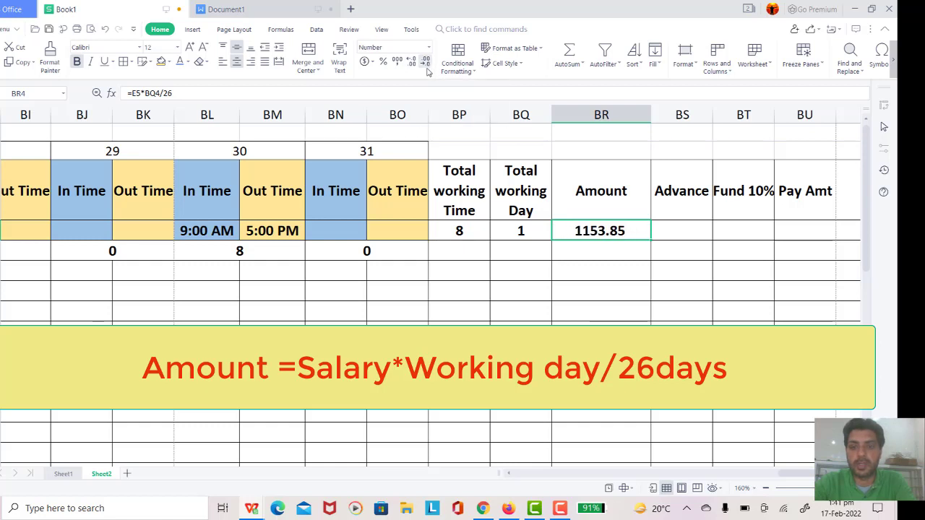
{"action": "left_click", "coordinate": [620, 280]}
{"action": "left_click", "coordinate": [607, 230]}
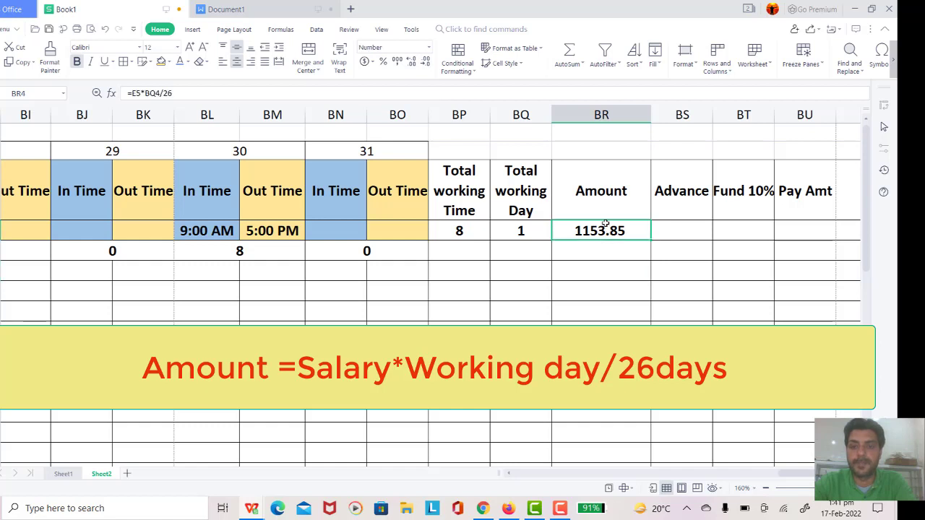
{"action": "left_click_drag", "start_coordinate": [650, 121], "coordinate": [627, 117]}
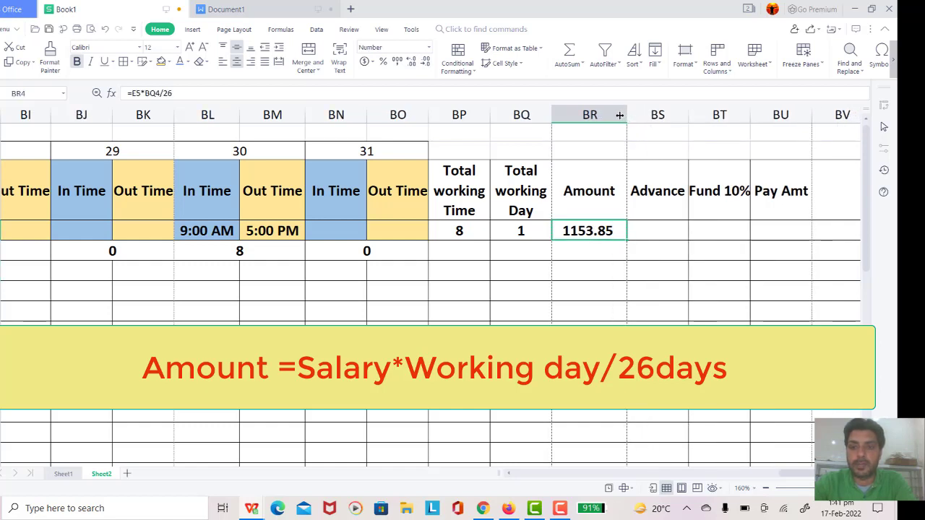
Narrow column BR slightly more and enter an Advance of 500 in BS4
{"action": "left_click_drag", "start_coordinate": [627, 116], "coordinate": [615, 116]}
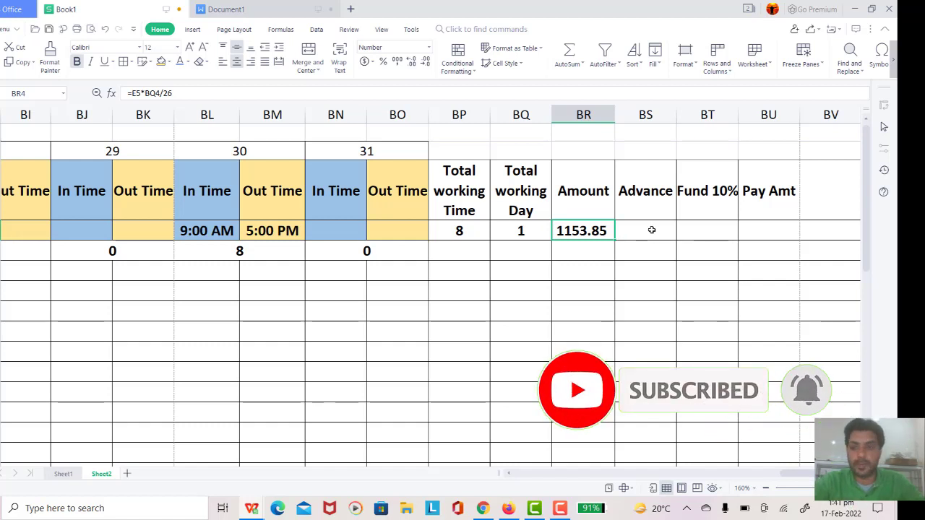
{"action": "left_click", "coordinate": [647, 230]}
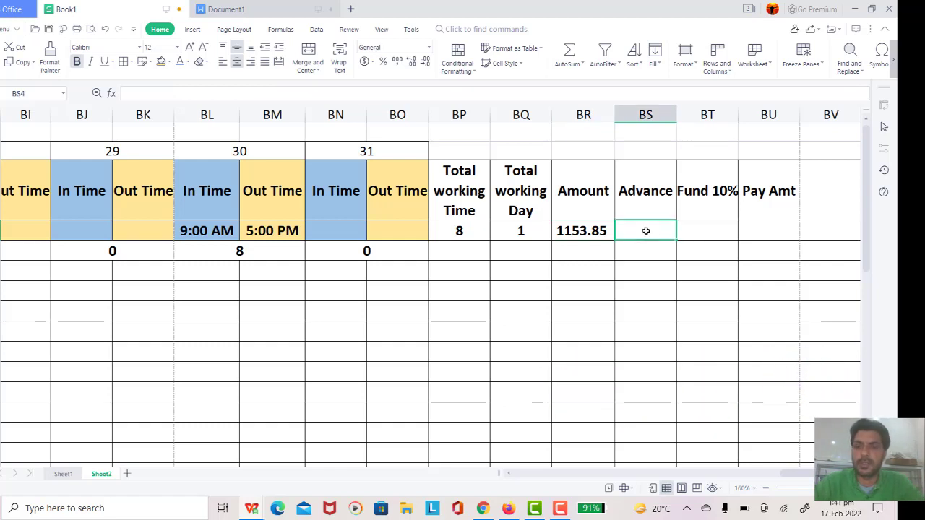
{"action": "type", "text": "500"}
{"action": "key", "text": "Return"}
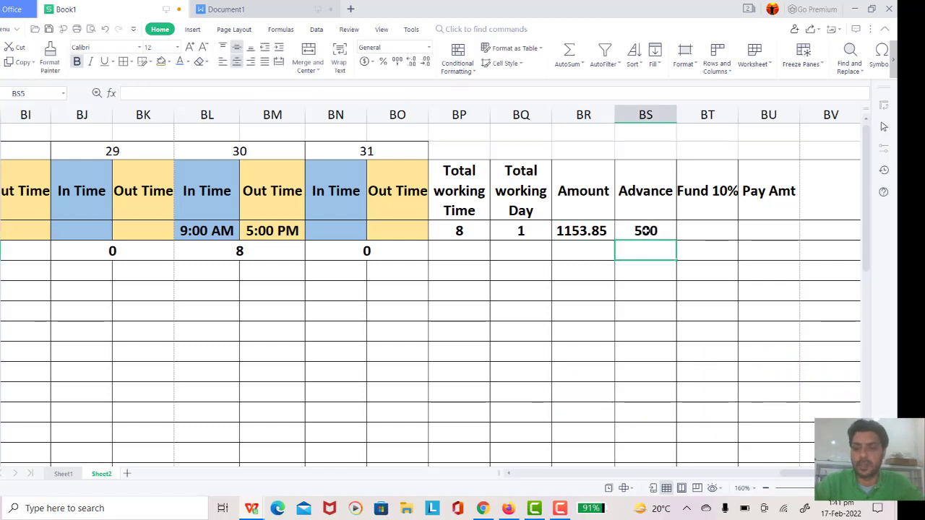
Begin a formula in the Fund 10% cell BT4
{"action": "left_click", "coordinate": [646, 231]}
{"action": "key", "text": "Right"}
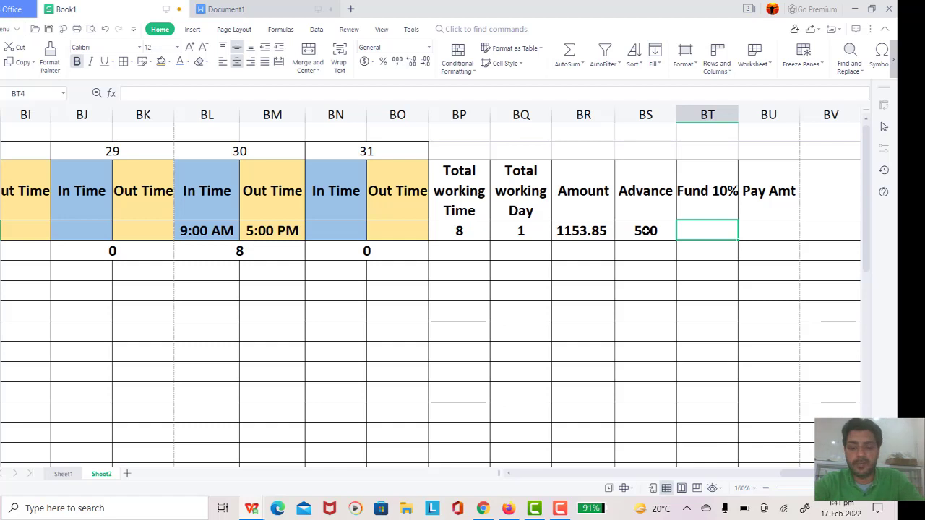
{"action": "type", "text": "="}
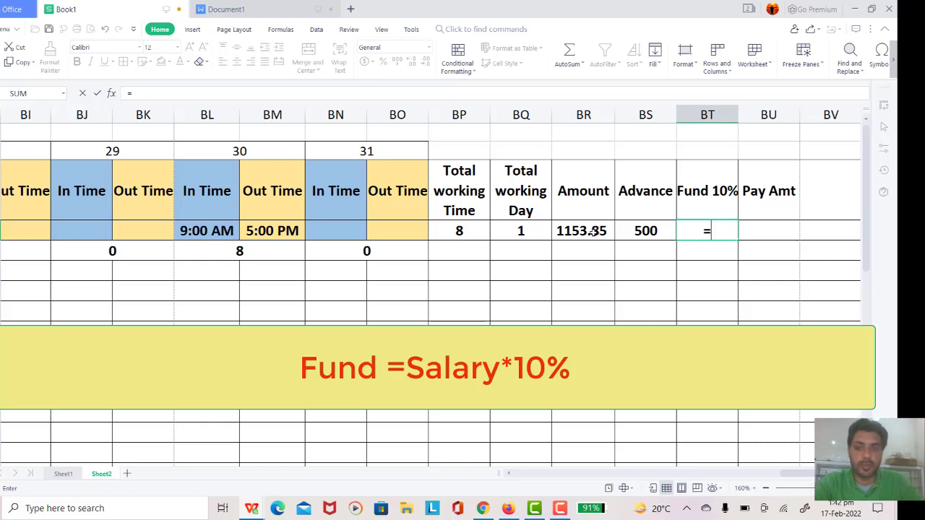
Complete =BR4*10% in BT4, giving a Fund 10% of 115.38
{"action": "left_click", "coordinate": [591, 231]}
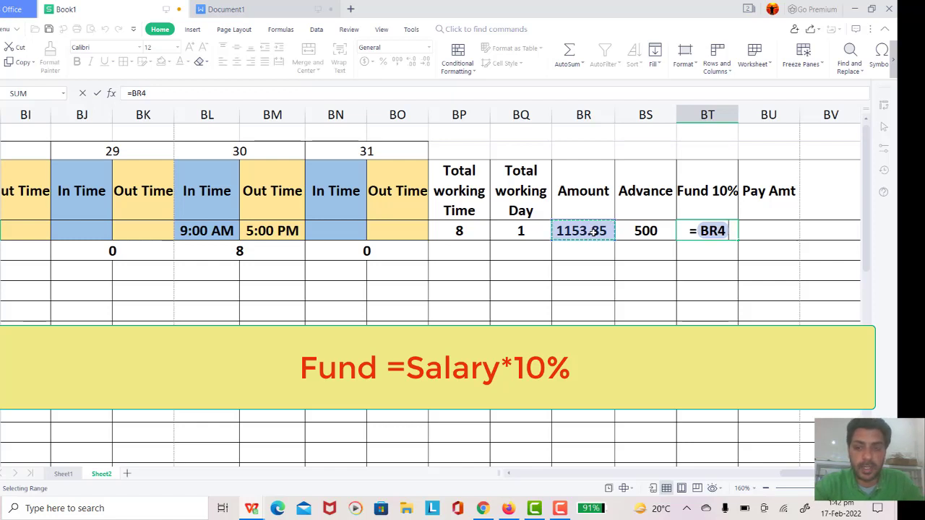
{"action": "type", "text": "*10"}
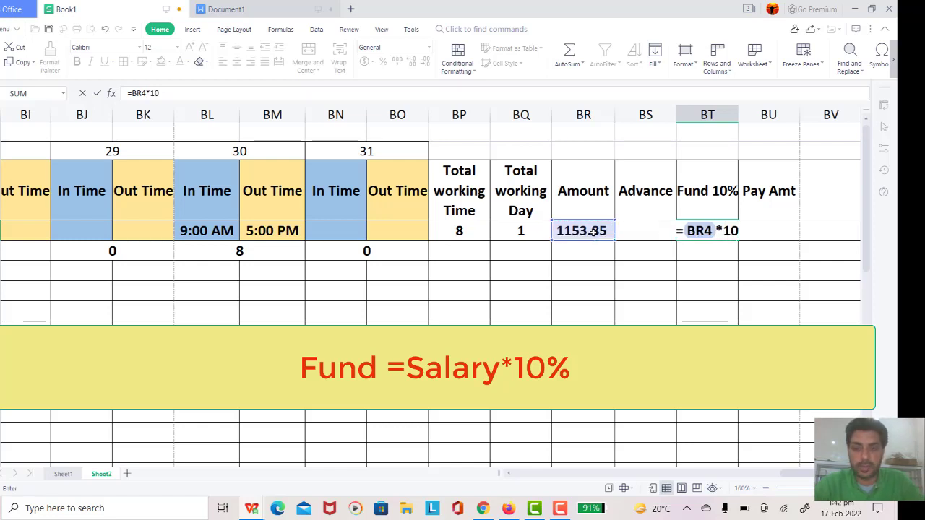
{"action": "type", "text": "%"}
{"action": "key", "text": "Return"}
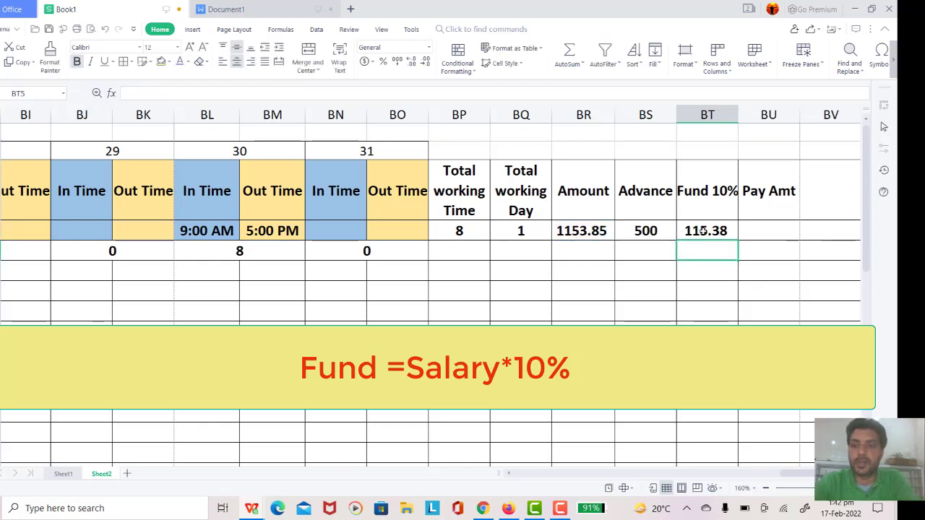
{"action": "left_click", "coordinate": [704, 230]}
{"action": "left_click", "coordinate": [765, 231]}
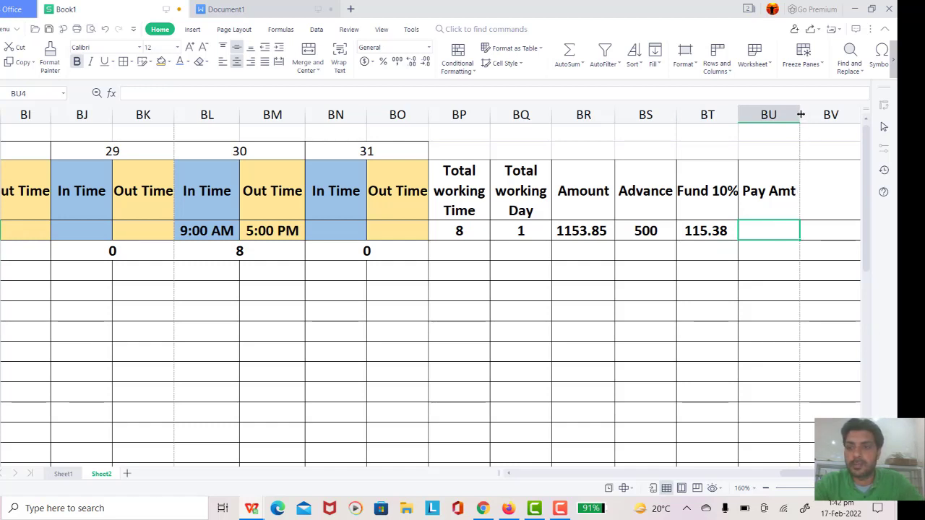
Widen column BU and enter =BR4-BS4-BT4 in BU4, showing Pay Amt 538.46
{"action": "left_click_drag", "start_coordinate": [801, 114], "coordinate": [856, 115]}
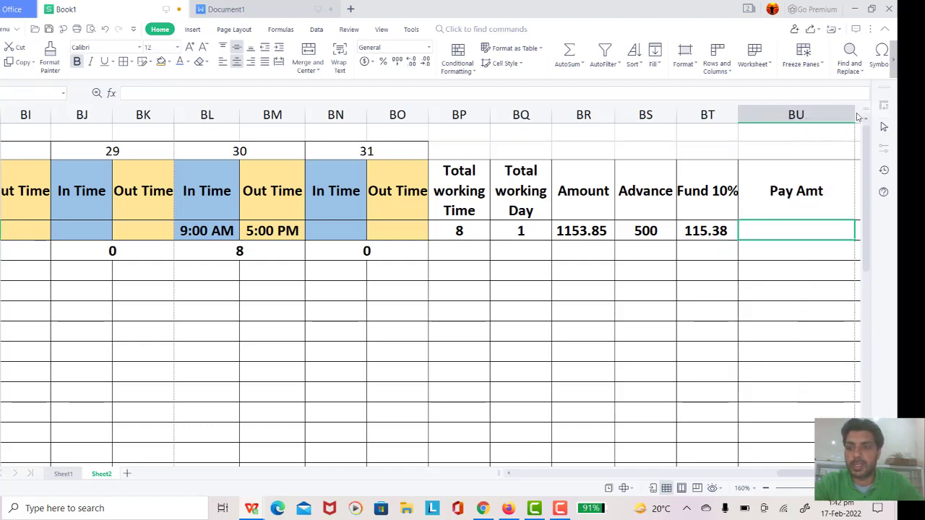
{"action": "left_click", "coordinate": [774, 230]}
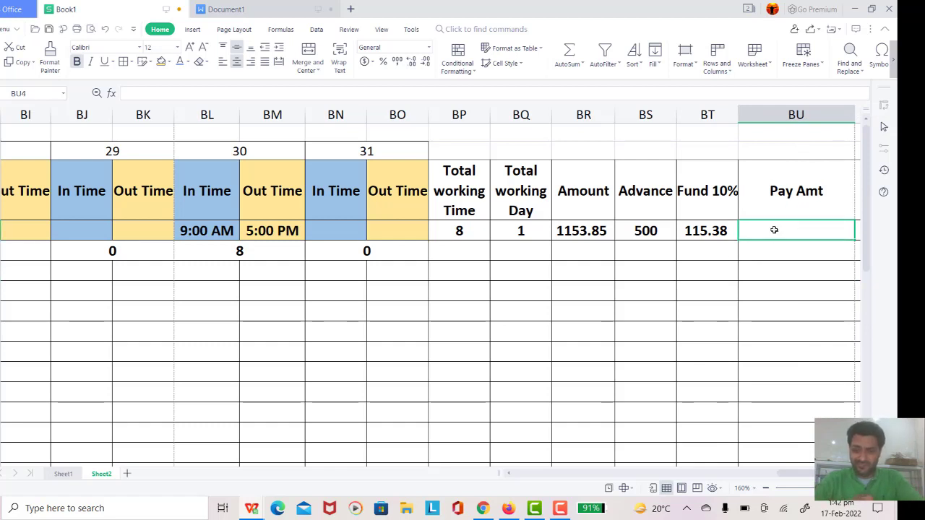
{"action": "type", "text": "="}
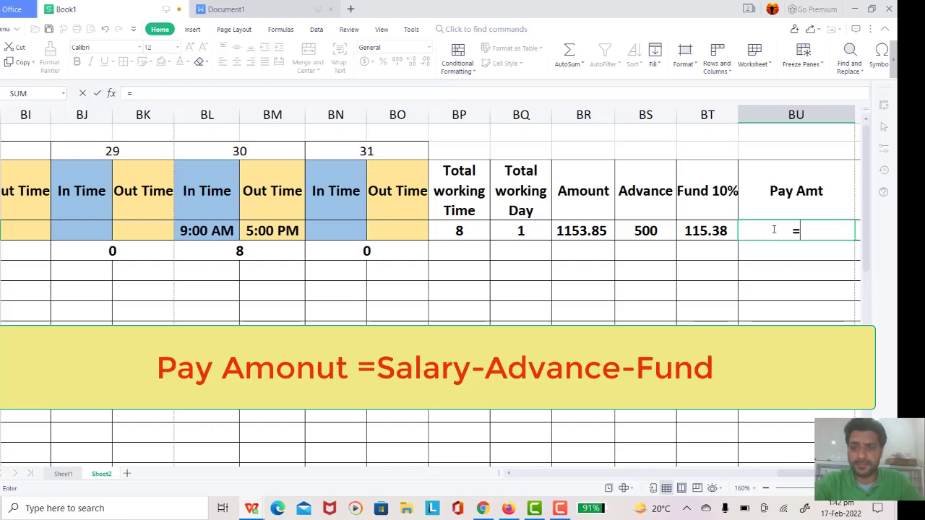
{"action": "left_click", "coordinate": [581, 231]}
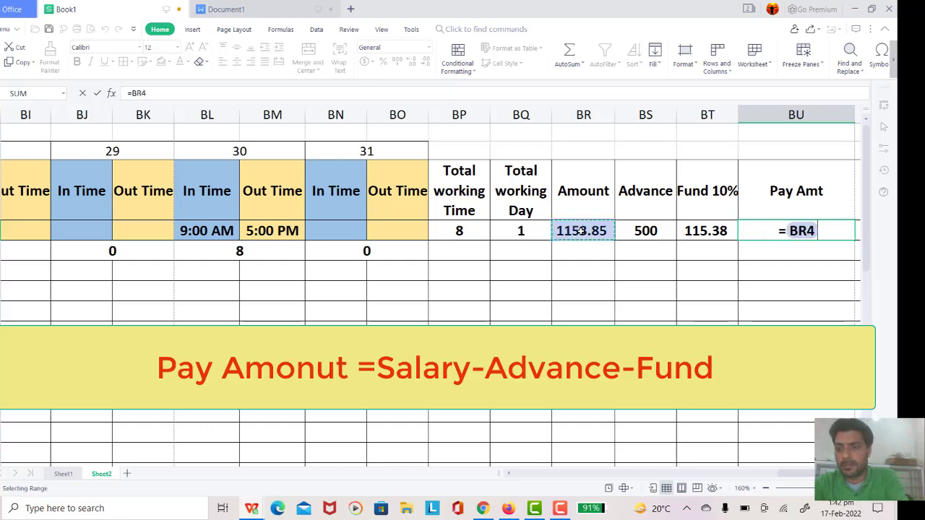
{"action": "type", "text": "-"}
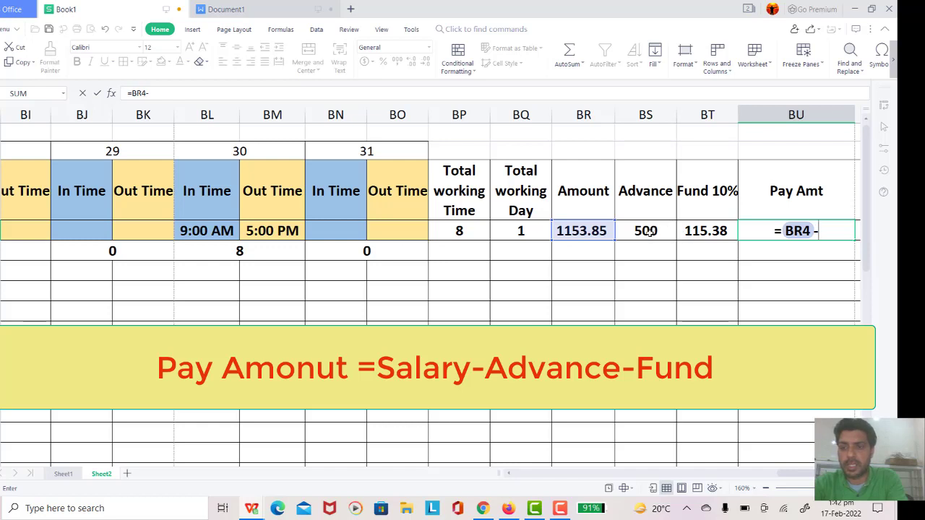
{"action": "left_click", "coordinate": [647, 231]}
{"action": "type", "text": "-"}
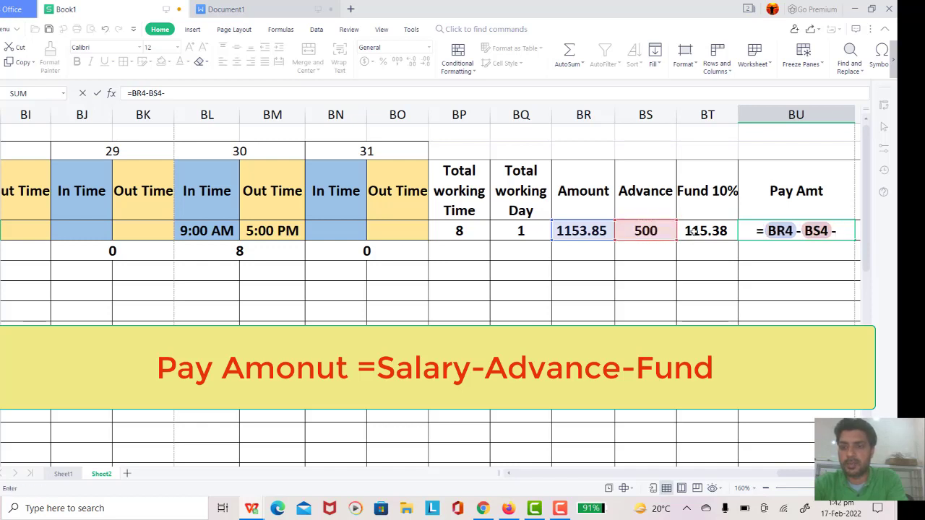
{"action": "left_click", "coordinate": [691, 231]}
{"action": "key", "text": "Return"}
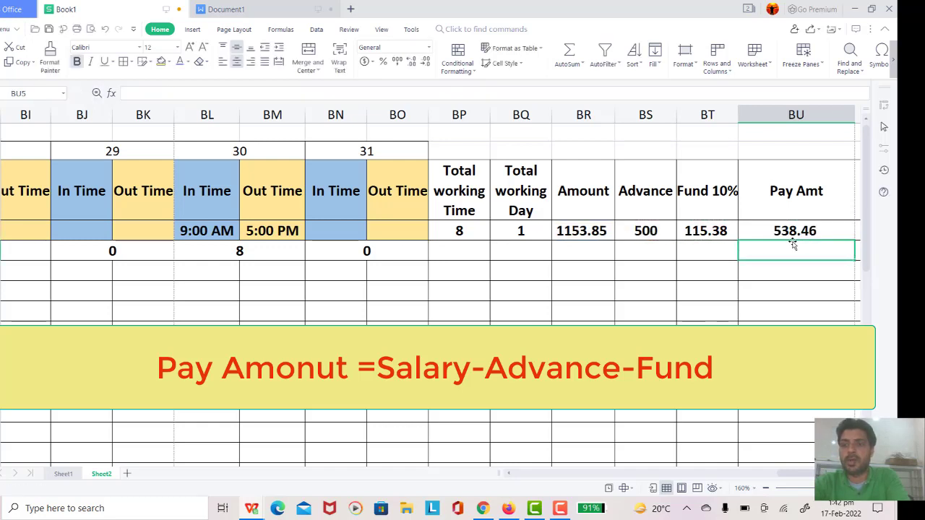
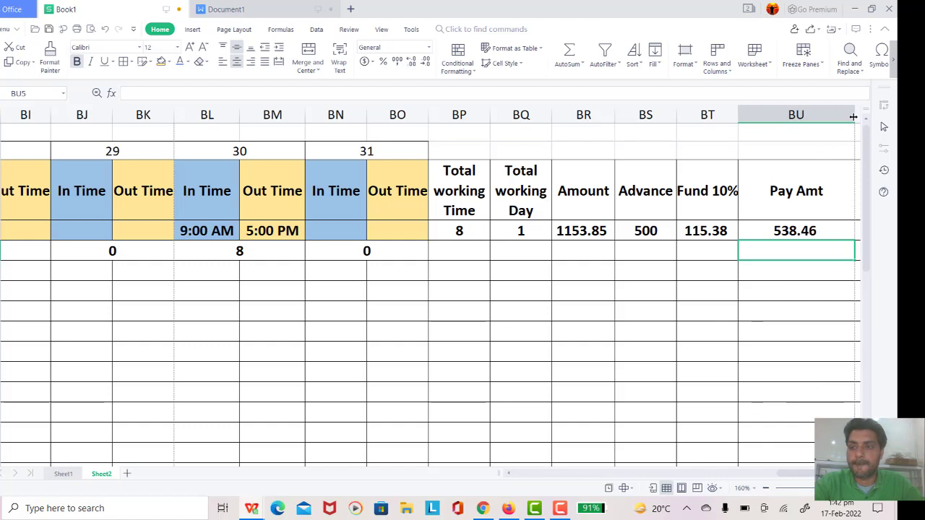
Narrow the Pay Amt column BU and scroll back toward column A
{"action": "left_click_drag", "start_coordinate": [853, 117], "coordinate": [799, 117]}
{"action": "left_click", "coordinate": [822, 174]}
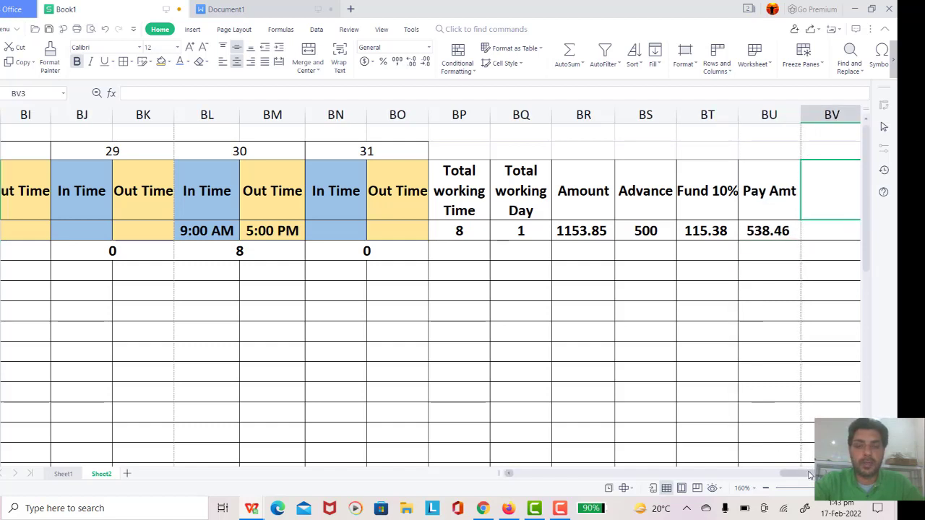
{"action": "left_click_drag", "start_coordinate": [808, 474], "coordinate": [508, 488]}
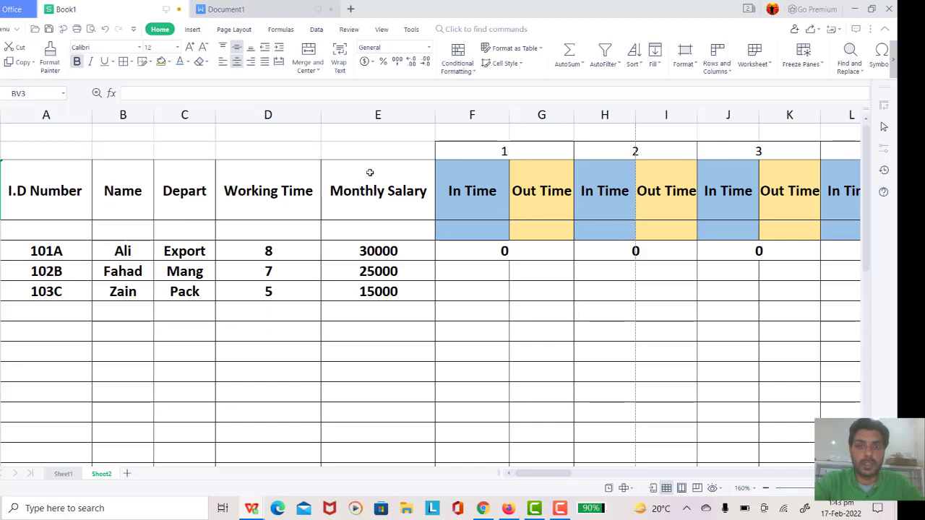
Compare against Sheet1's finished layout, then return to Sheet2
{"action": "left_click", "coordinate": [63, 473]}
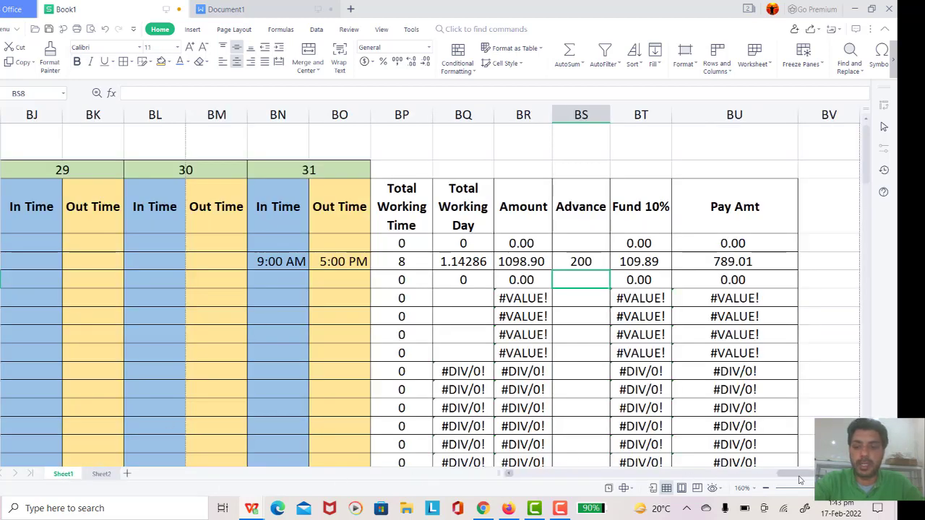
{"action": "mouse_move", "coordinate": [795, 474]}
{"action": "left_mouse_down"}
{"action": "mouse_move", "coordinate": [531, 495]}
{"action": "mouse_move", "coordinate": [345, 417]}
{"action": "left_mouse_up"}
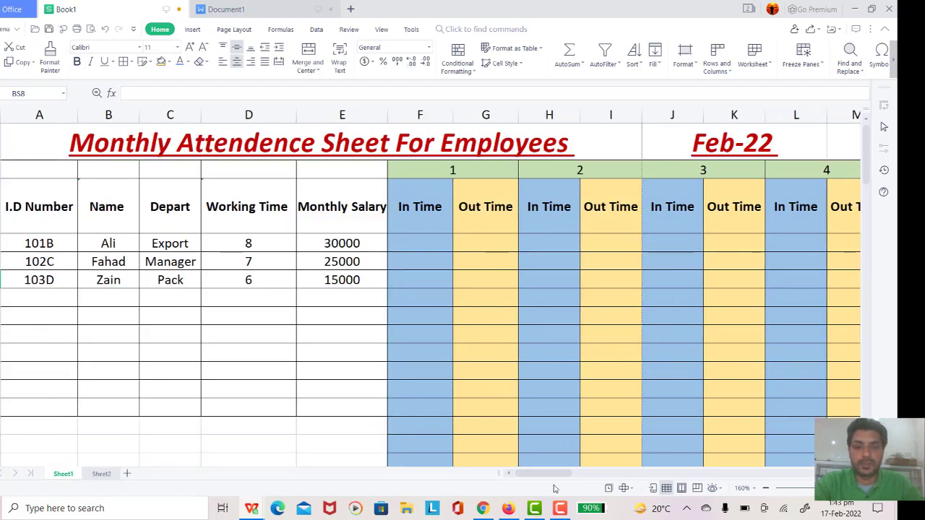
{"action": "left_click", "coordinate": [101, 473]}
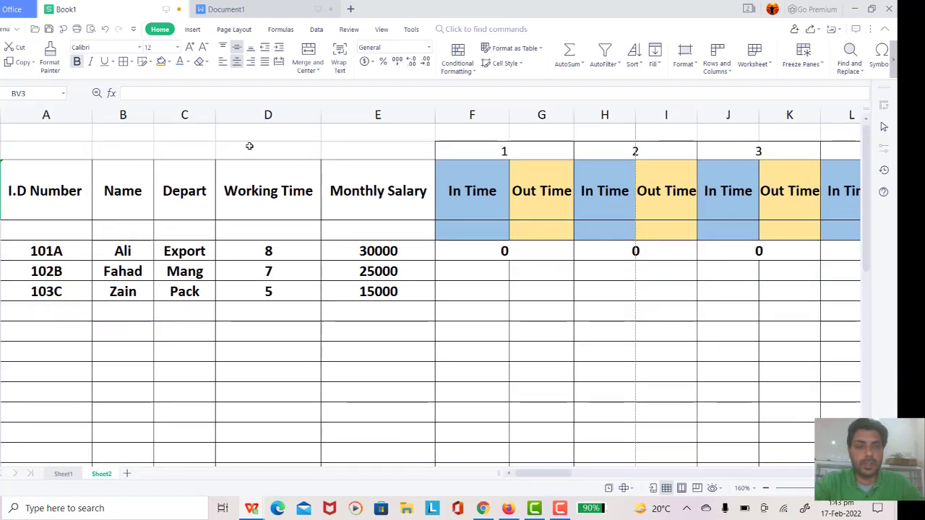
Merge A1:H1 and enter the title 'Monthly Attendence Sheet For Emplyees'
{"action": "left_click", "coordinate": [35, 133]}
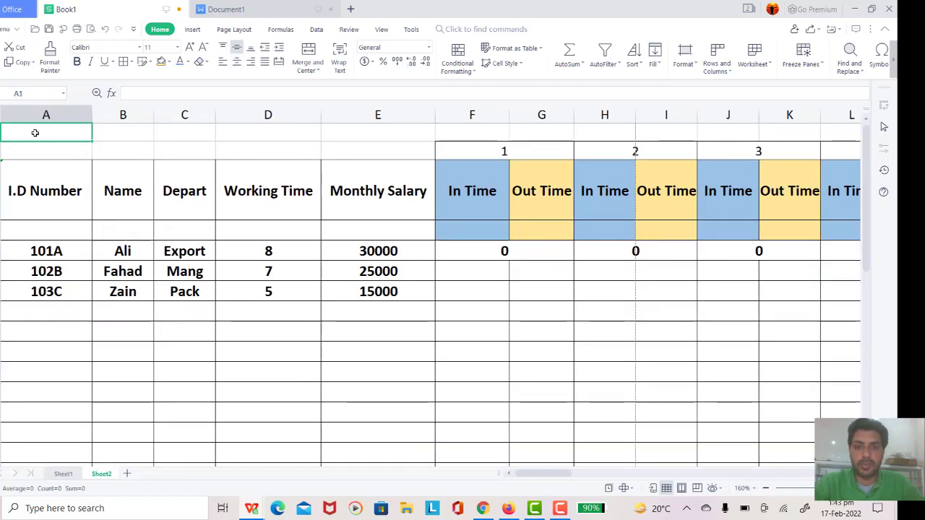
{"action": "key", "text": "shift+Right"}
{"action": "key", "text": "shift+Right"}
{"action": "key", "text": "shift+Right"}
{"action": "key", "text": "shift+Right"}
{"action": "key", "text": "shift+Right"}
{"action": "key", "text": "shift+Right"}
{"action": "key", "text": "shift+Right"}
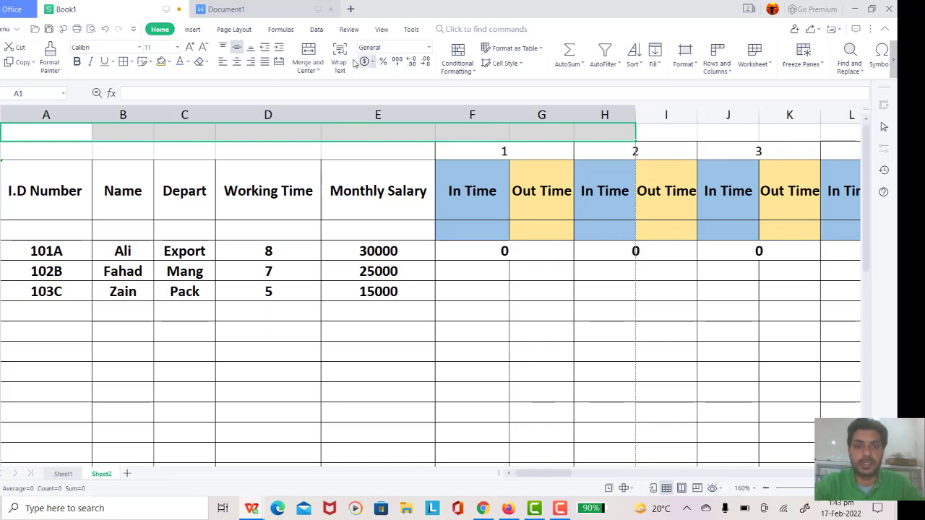
{"action": "left_click", "coordinate": [310, 54]}
{"action": "left_click", "coordinate": [275, 185]}
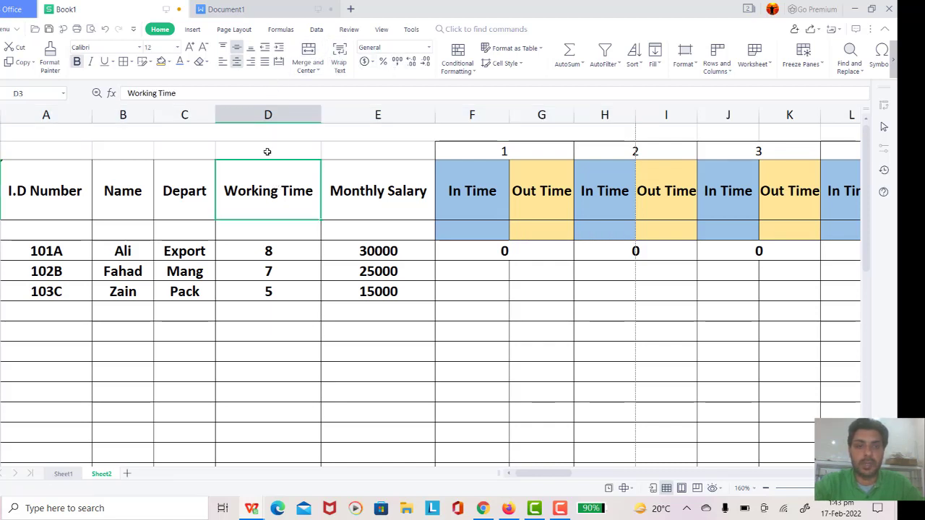
{"action": "left_click", "coordinate": [262, 130]}
{"action": "type", "text": "M"}
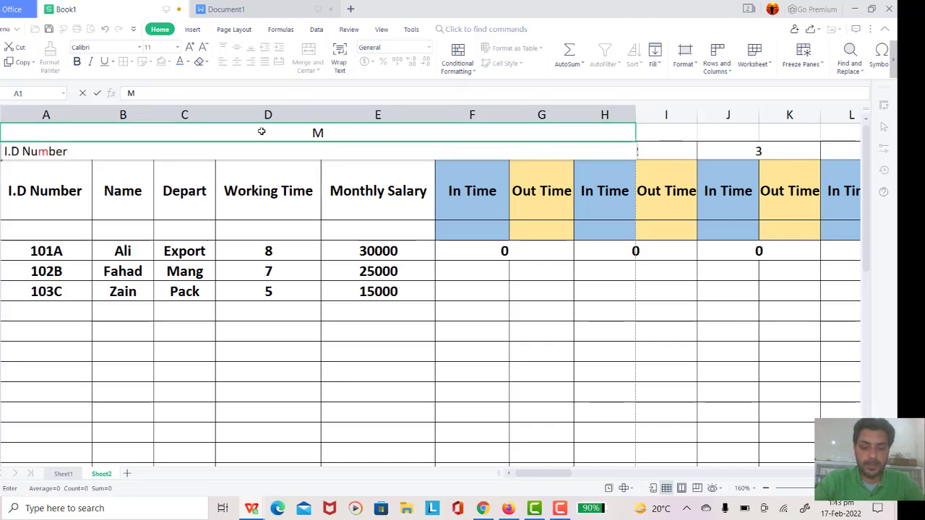
{"action": "type", "text": "onthly"}
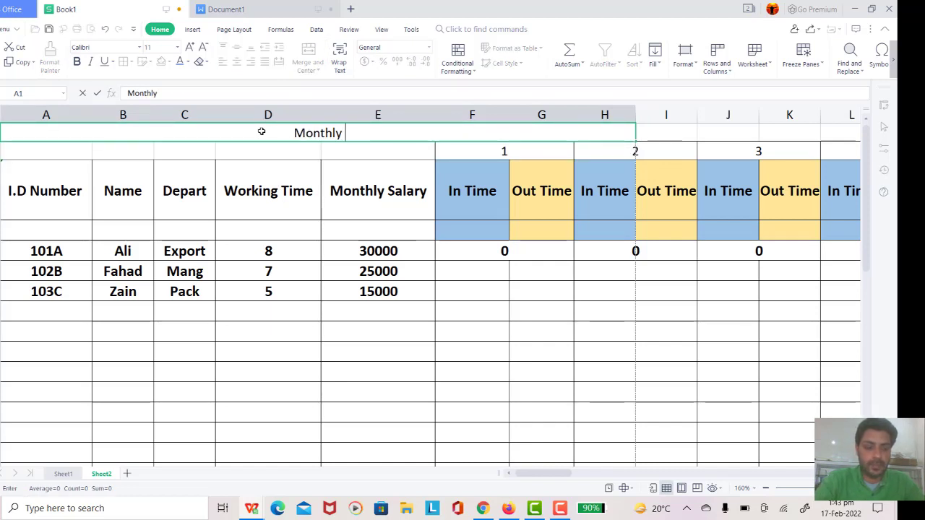
{"action": "type", "text": " Attenden"}
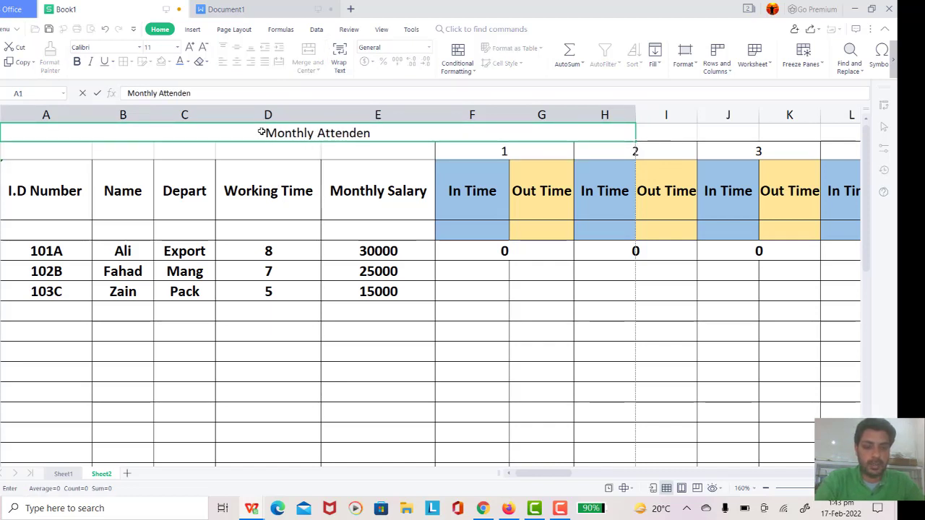
{"action": "type", "text": "ce Sheet "}
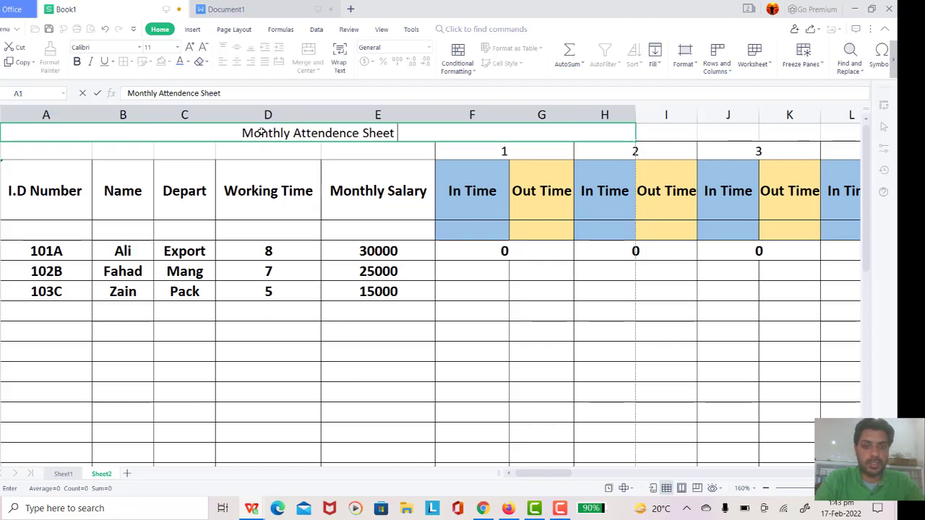
{"action": "type", "text": "For"}
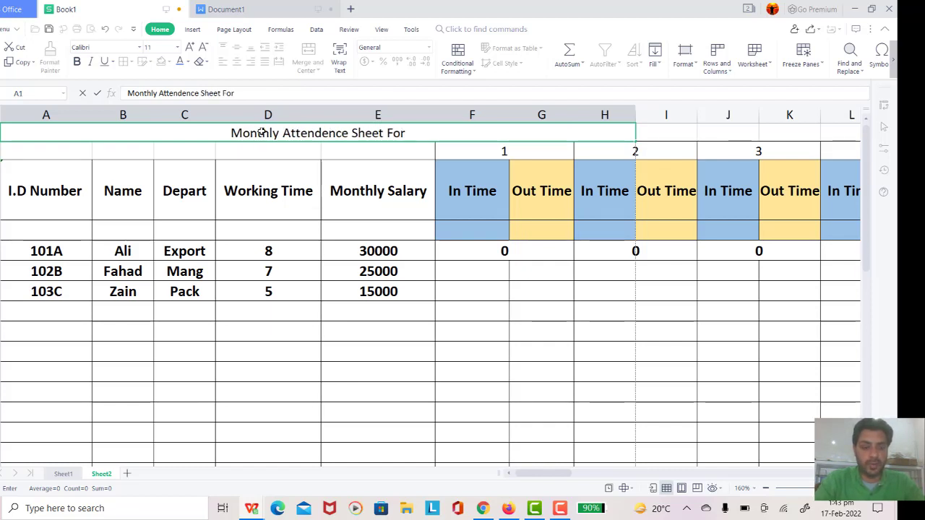
{"action": "type", "text": " Empl"}
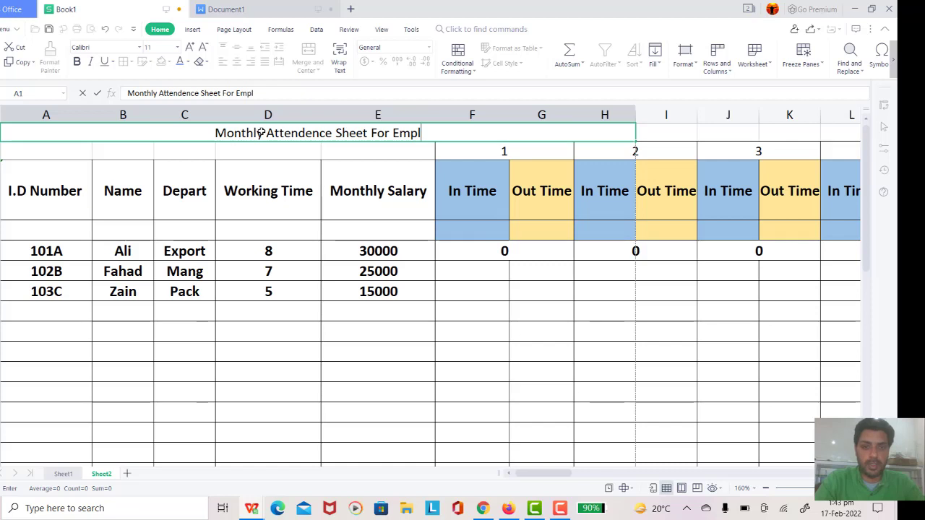
{"action": "type", "text": "yees"}
{"action": "key", "text": "Return"}
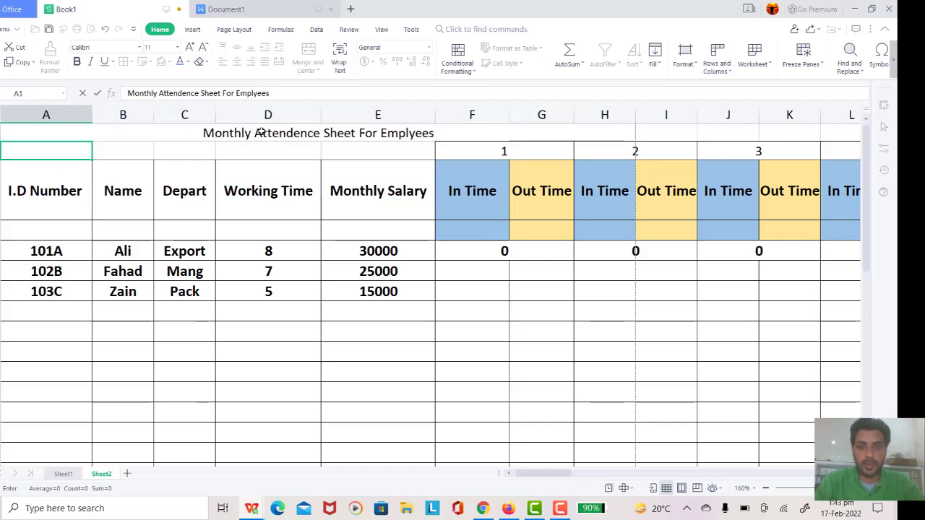
Format the title as 24-point bold, italic, underlined red text
{"action": "left_click", "coordinate": [262, 132]}
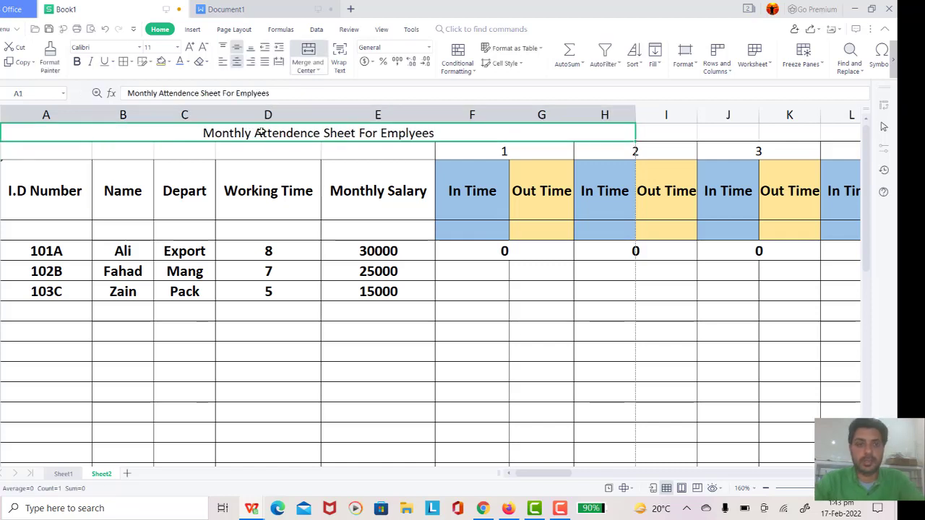
{"action": "left_click", "coordinate": [189, 47]}
{"action": "left_click", "coordinate": [188, 47]}
{"action": "left_click", "coordinate": [188, 47]}
{"action": "left_click", "coordinate": [189, 47]}
{"action": "left_click", "coordinate": [190, 47]}
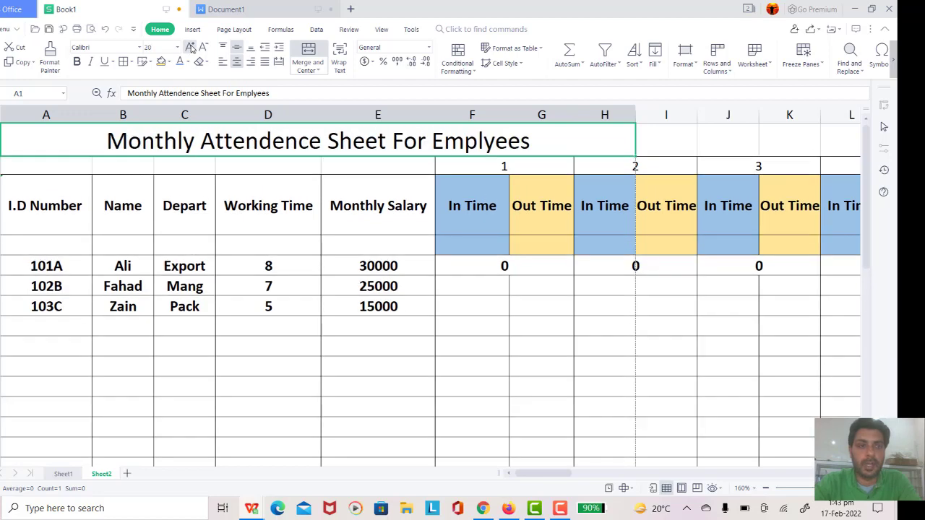
{"action": "left_click", "coordinate": [191, 48]}
{"action": "left_click", "coordinate": [191, 48]}
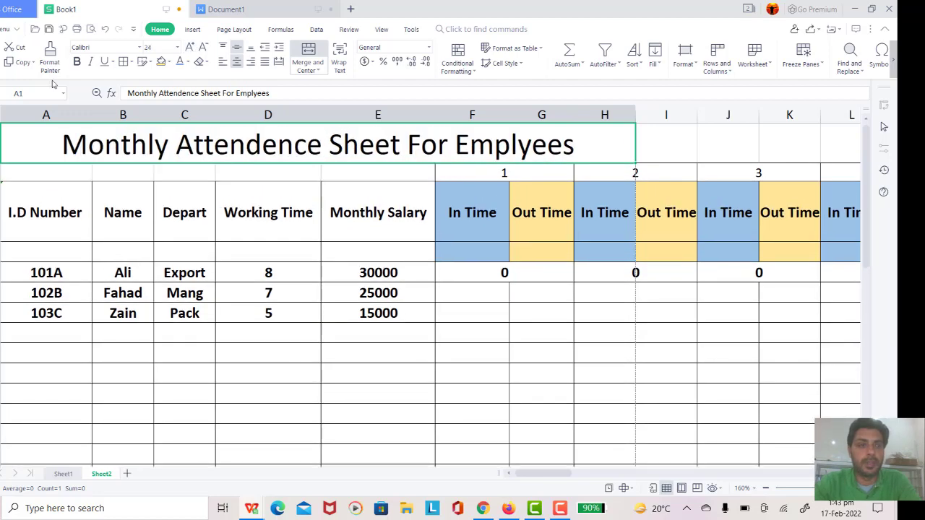
{"action": "left_click", "coordinate": [77, 62]}
{"action": "left_click", "coordinate": [91, 62]}
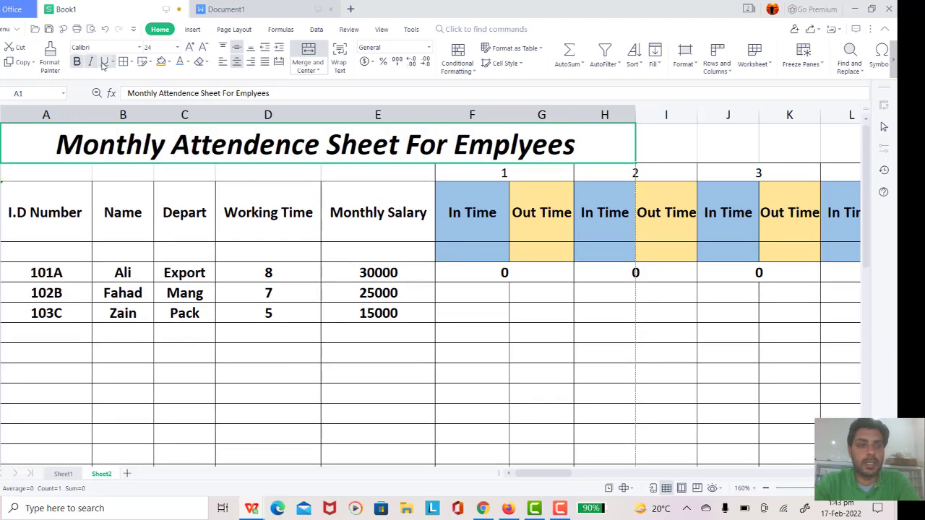
{"action": "left_click", "coordinate": [103, 62]}
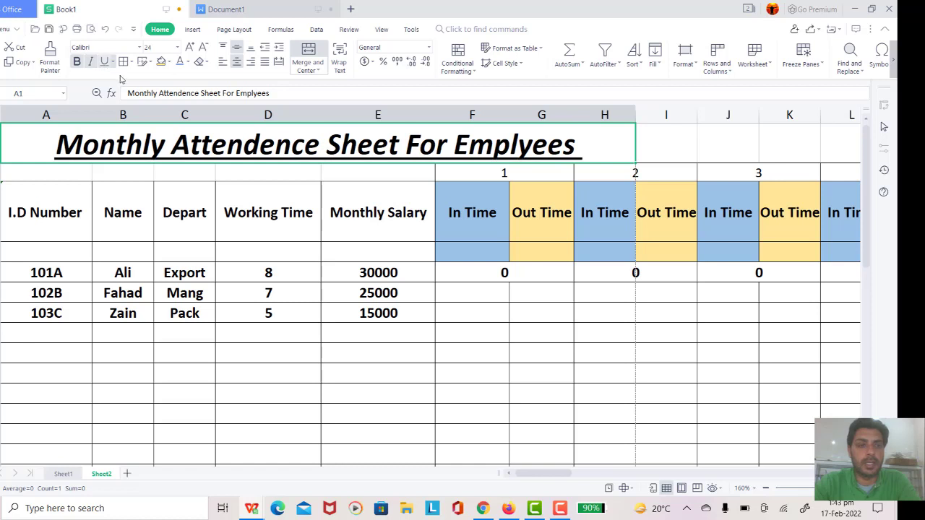
{"action": "left_click", "coordinate": [189, 64]}
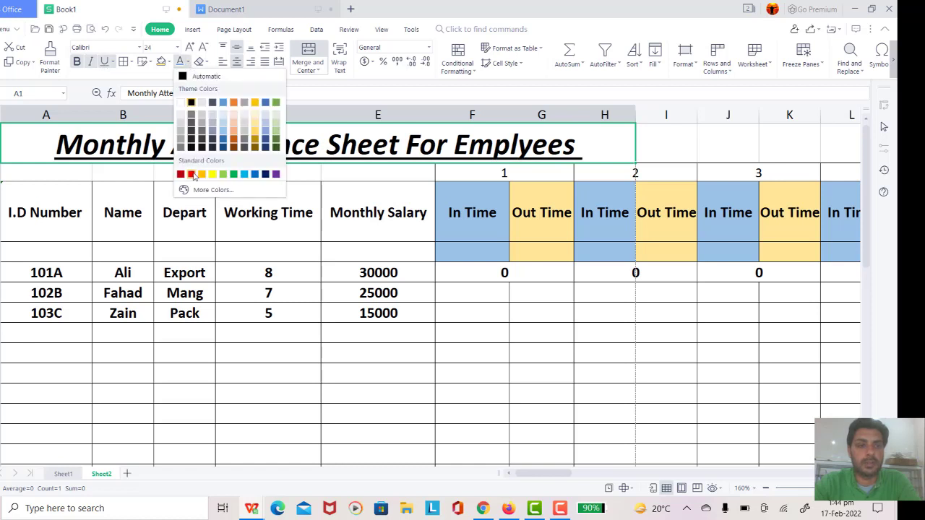
{"action": "left_click", "coordinate": [190, 174]}
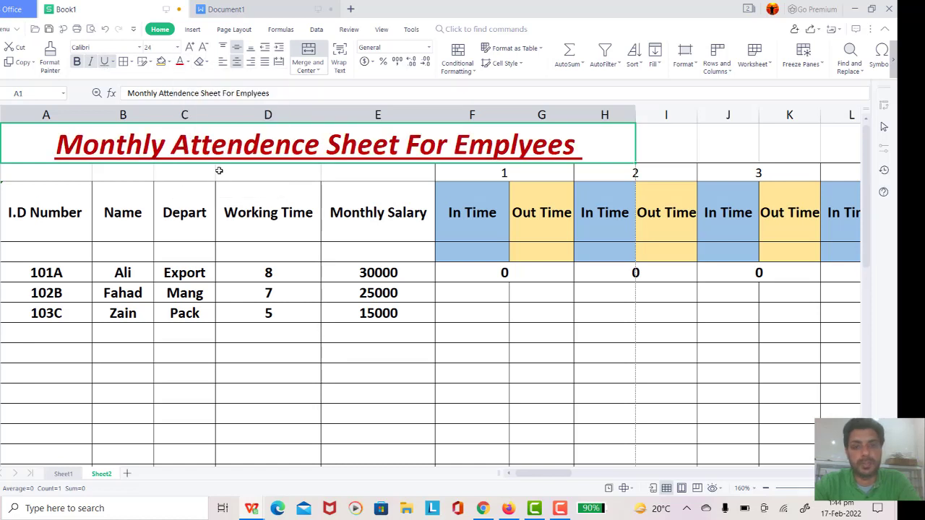
{"action": "left_click", "coordinate": [669, 145]}
Merge I1:K1 and enter the month 'Feb 2022'
{"action": "key", "text": "shift+Right"}
{"action": "key", "text": "shift+Right"}
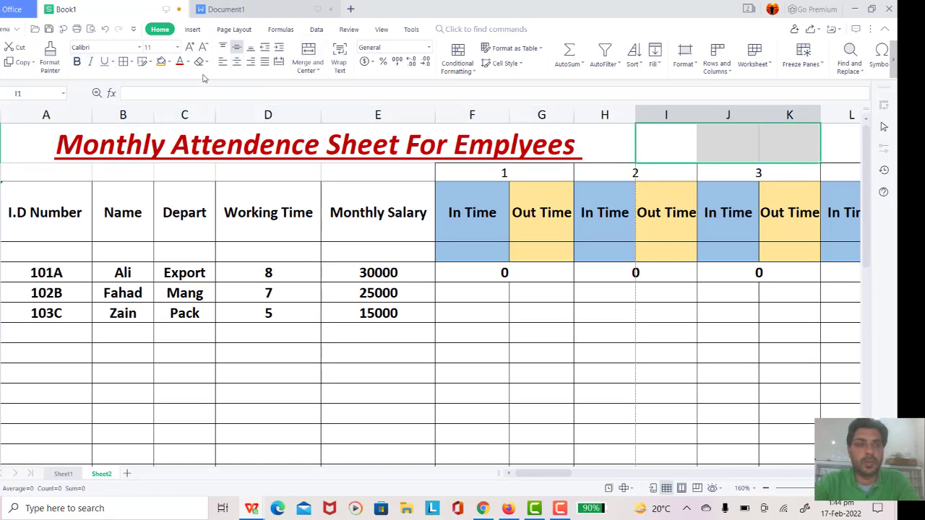
{"action": "left_click", "coordinate": [307, 54]}
{"action": "left_click", "coordinate": [719, 217]}
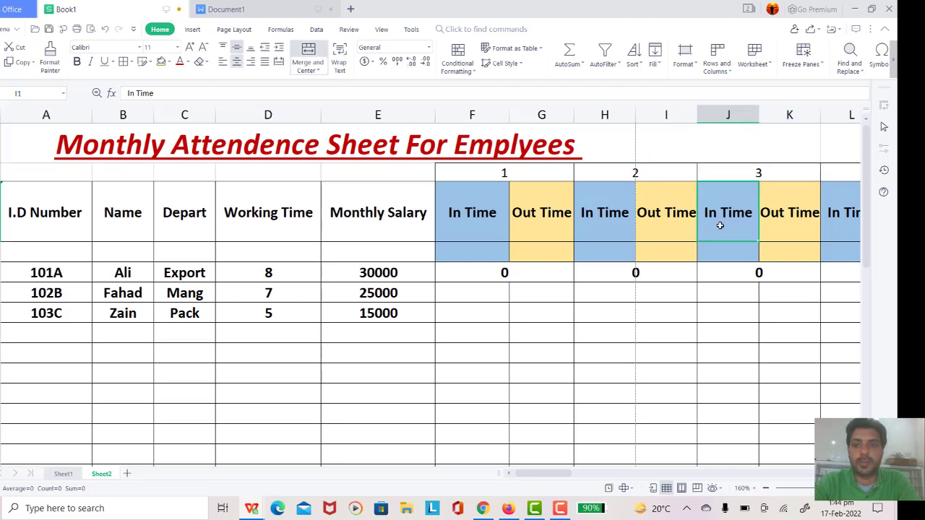
{"action": "left_click", "coordinate": [705, 145]}
{"action": "type", "text": "f"}
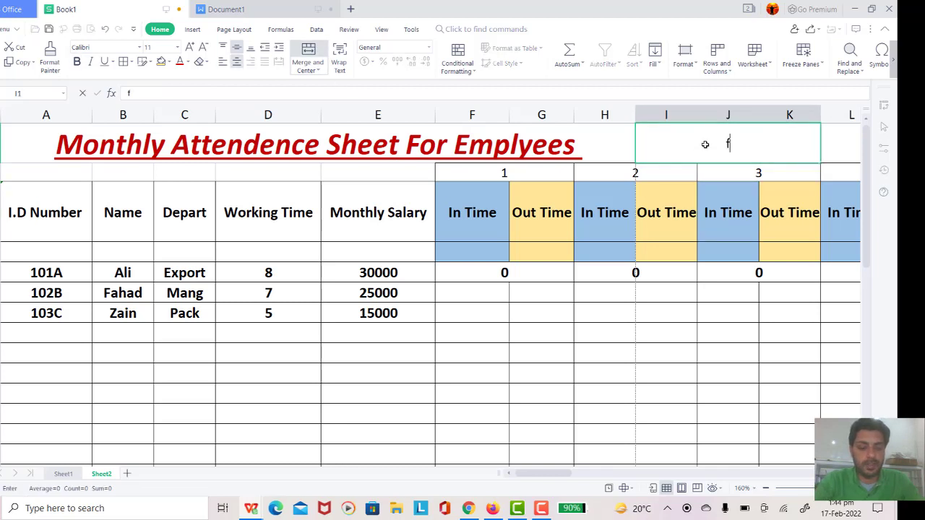
{"action": "type", "text": "eb"}
{"action": "key", "text": "BackSpace"}
{"action": "key", "text": "BackSpace"}
{"action": "key", "text": "BackSpace"}
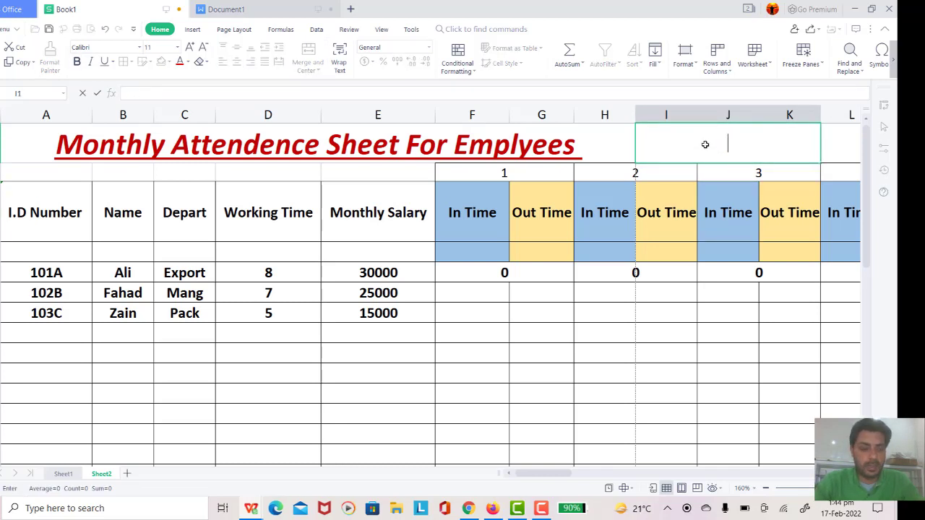
{"action": "type", "text": "E"}
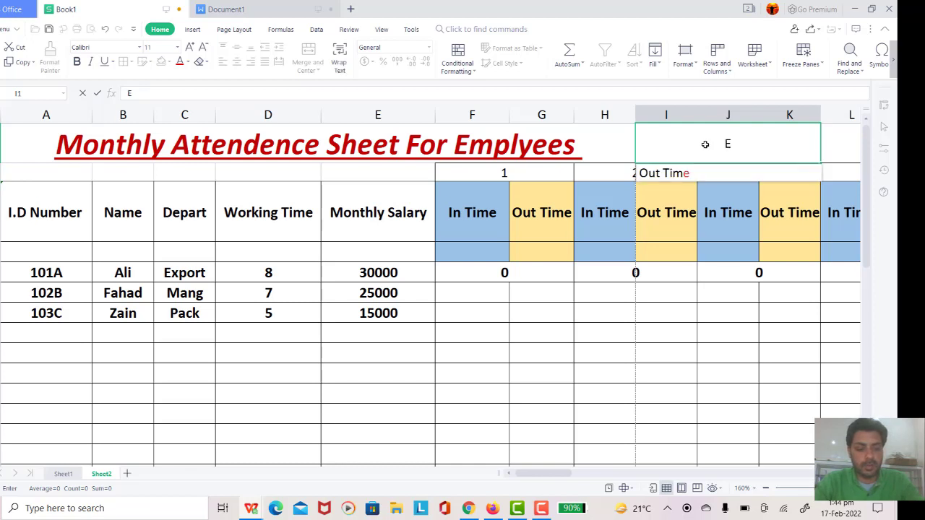
{"action": "key", "text": "BackSpace"}
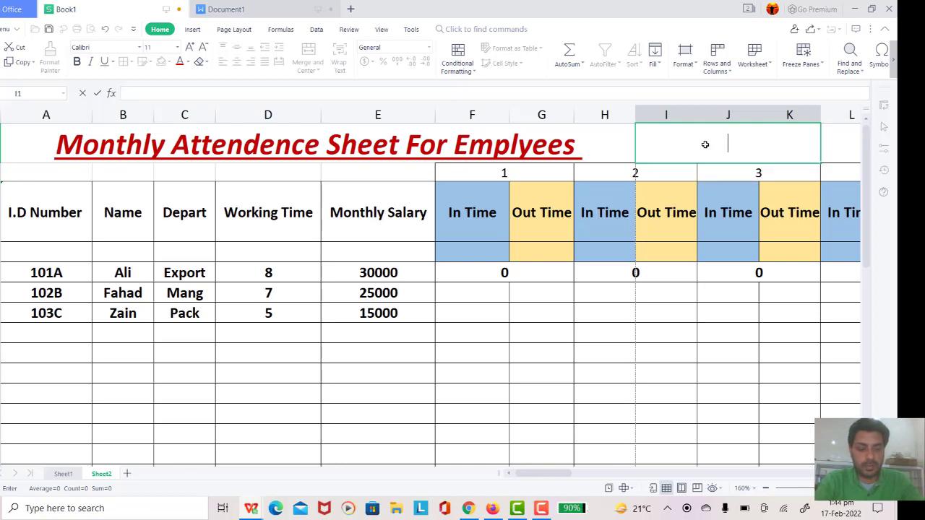
{"action": "type", "text": "Feb"}
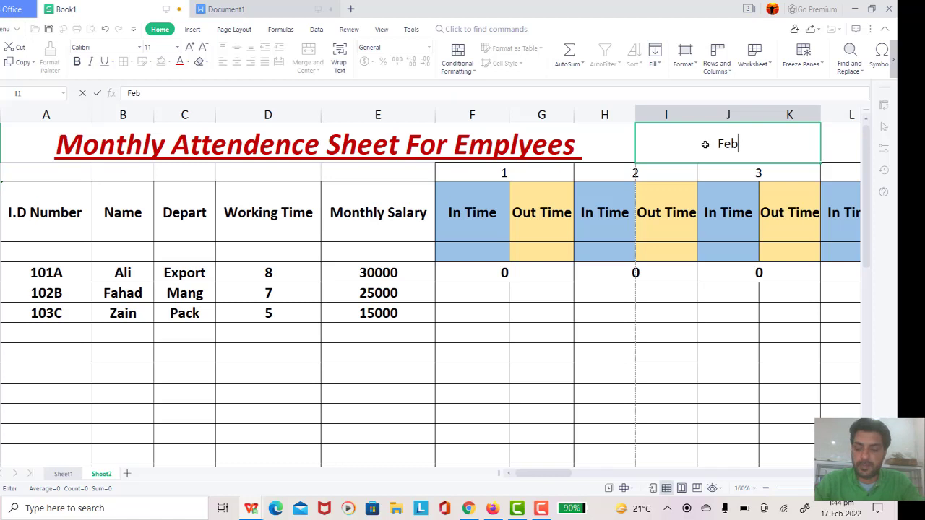
{"action": "type", "text": " 2022"}
{"action": "key", "text": "Return"}
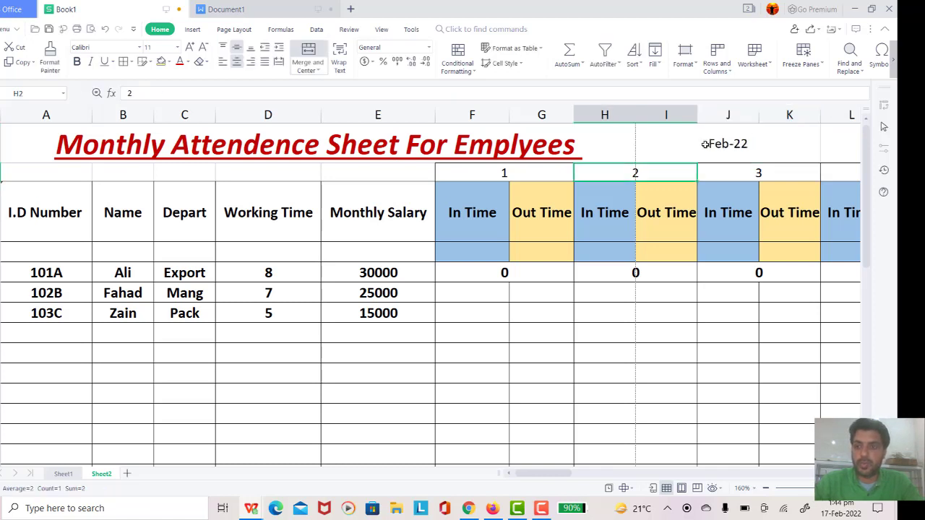
Style the Feb-22 month as 24-point bold, italic, underlined red text
{"action": "left_click", "coordinate": [706, 144]}
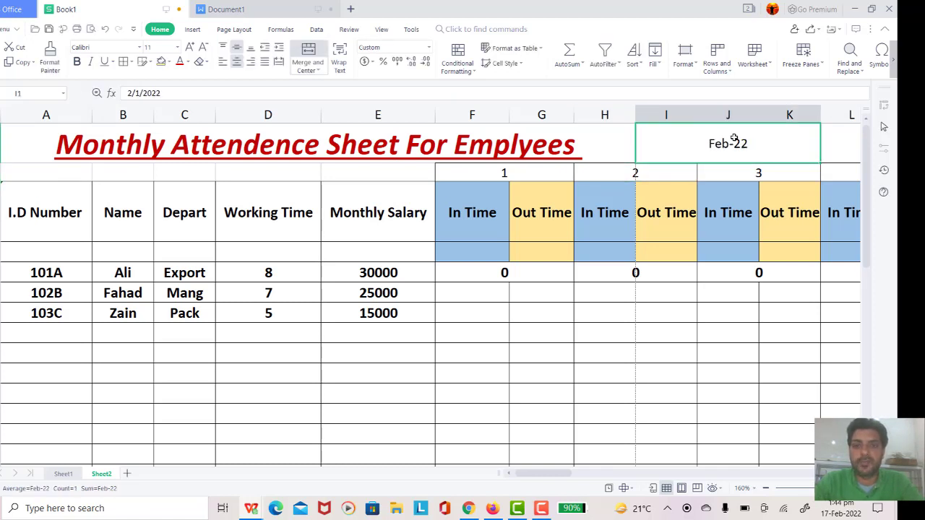
{"action": "left_click", "coordinate": [297, 150]}
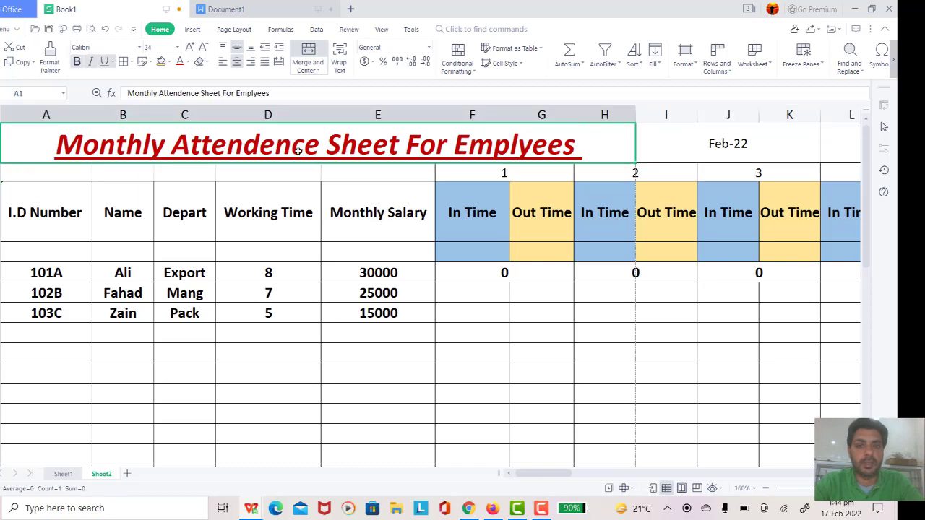
{"action": "left_click", "coordinate": [681, 141]}
{"action": "left_click", "coordinate": [189, 47]}
{"action": "left_click", "coordinate": [189, 47]}
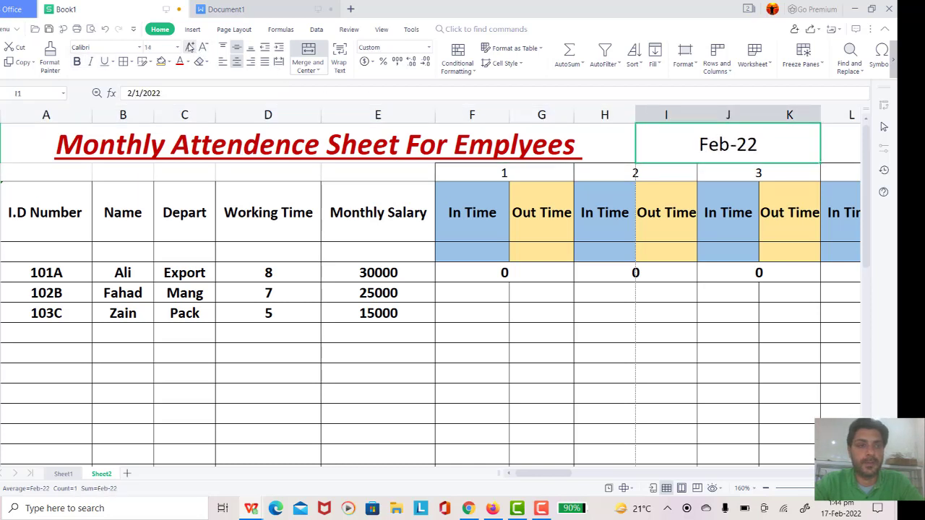
{"action": "left_click", "coordinate": [189, 47]}
{"action": "left_click", "coordinate": [190, 47]}
{"action": "left_click", "coordinate": [190, 47]}
{"action": "left_click", "coordinate": [190, 47]}
{"action": "left_click", "coordinate": [189, 47]}
{"action": "left_click", "coordinate": [190, 47]}
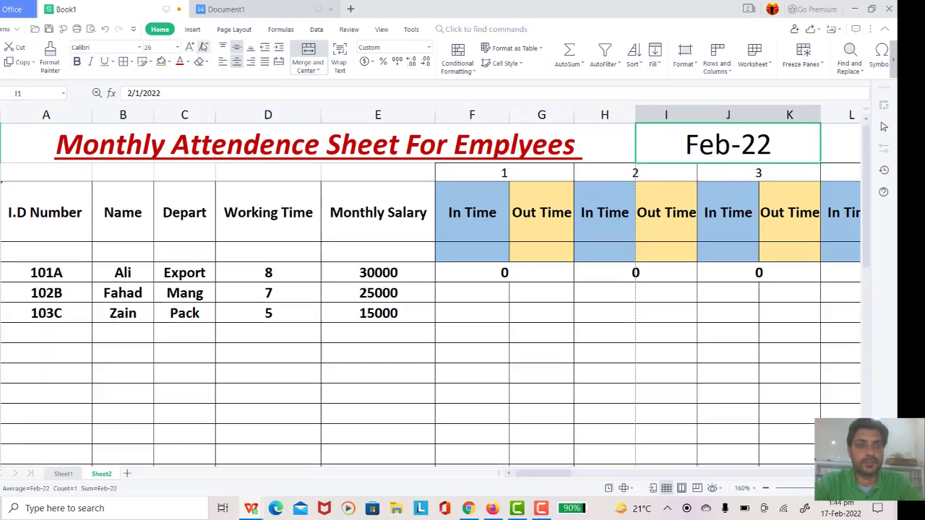
{"action": "left_click", "coordinate": [203, 47]}
{"action": "left_click", "coordinate": [76, 61]}
{"action": "left_click", "coordinate": [90, 61]}
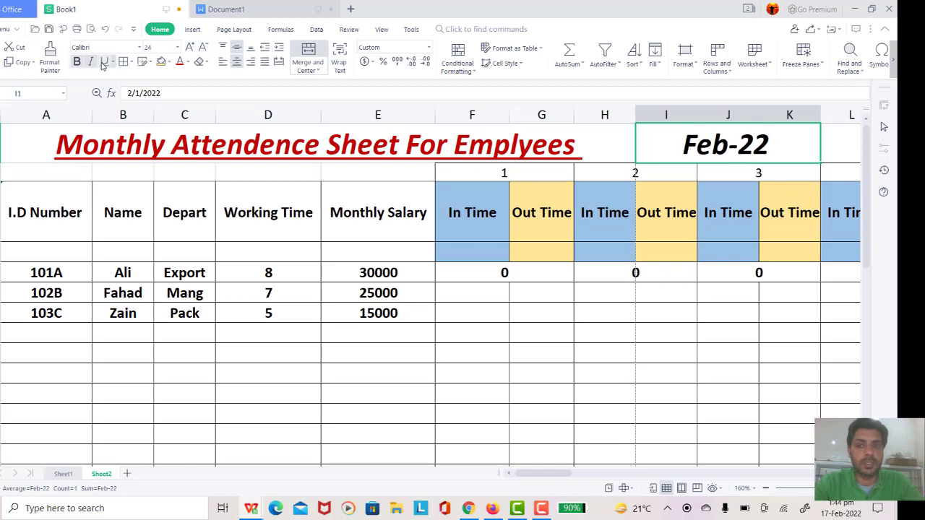
{"action": "left_click", "coordinate": [104, 61]}
{"action": "left_click", "coordinate": [179, 62]}
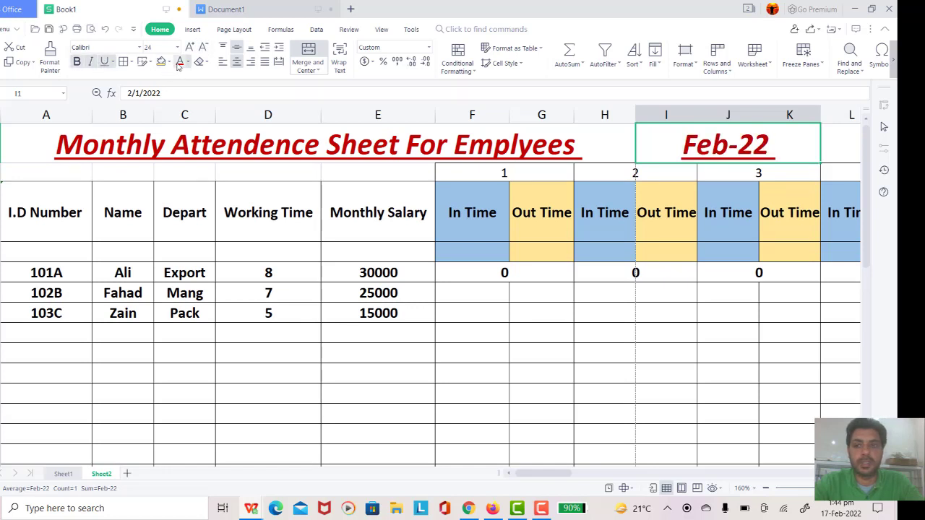
{"action": "left_click", "coordinate": [701, 204]}
{"action": "left_click", "coordinate": [639, 251]}
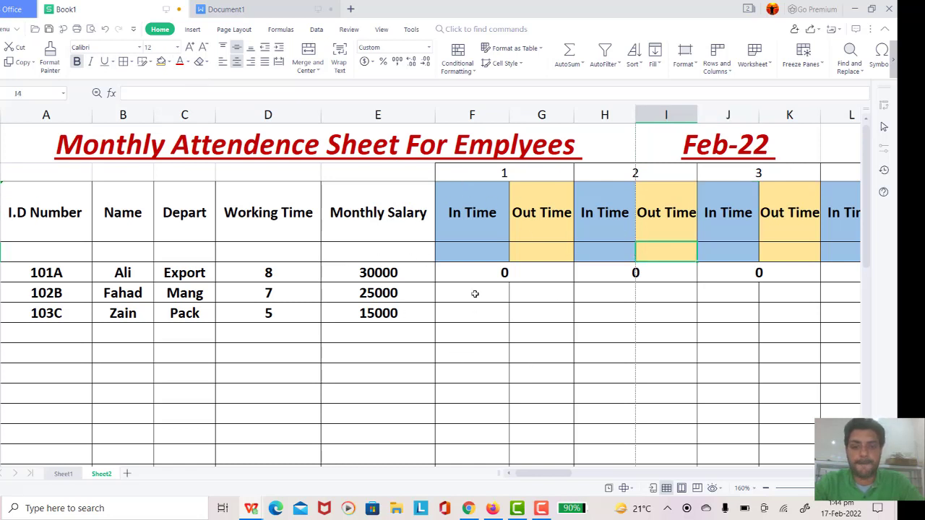
{"action": "scroll", "coordinate": [475, 294], "scroll_direction": "down", "scroll_amount": 1}
{"action": "scroll", "coordinate": [476, 302], "scroll_direction": "up", "scroll_amount": 1}
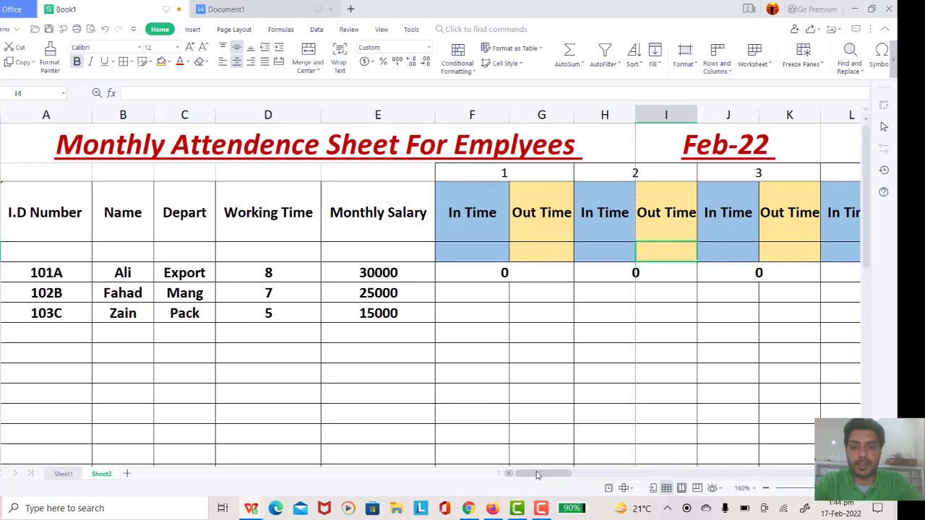
{"action": "left_click_drag", "start_coordinate": [537, 475], "coordinate": [811, 453]}
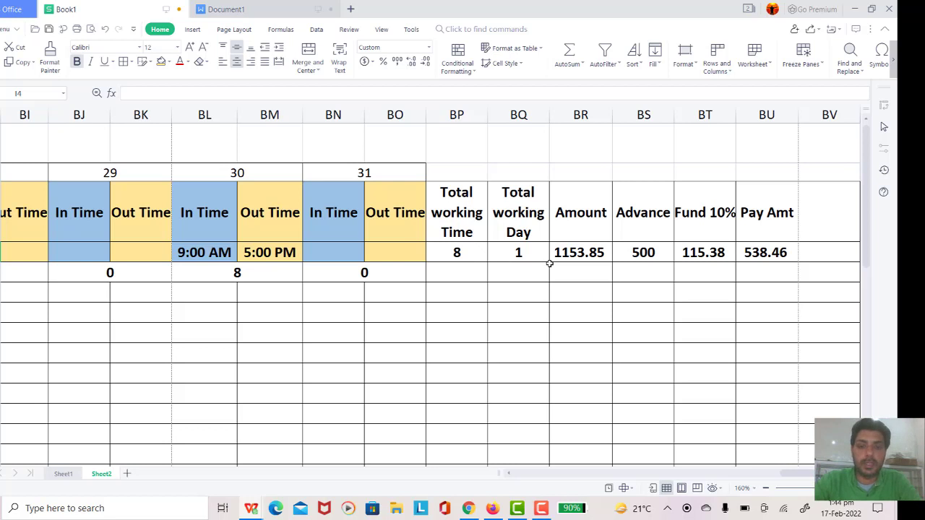
{"action": "scroll", "coordinate": [549, 264], "scroll_direction": "down", "scroll_amount": 1}
{"action": "scroll", "coordinate": [550, 264], "scroll_direction": "up", "scroll_amount": 1}
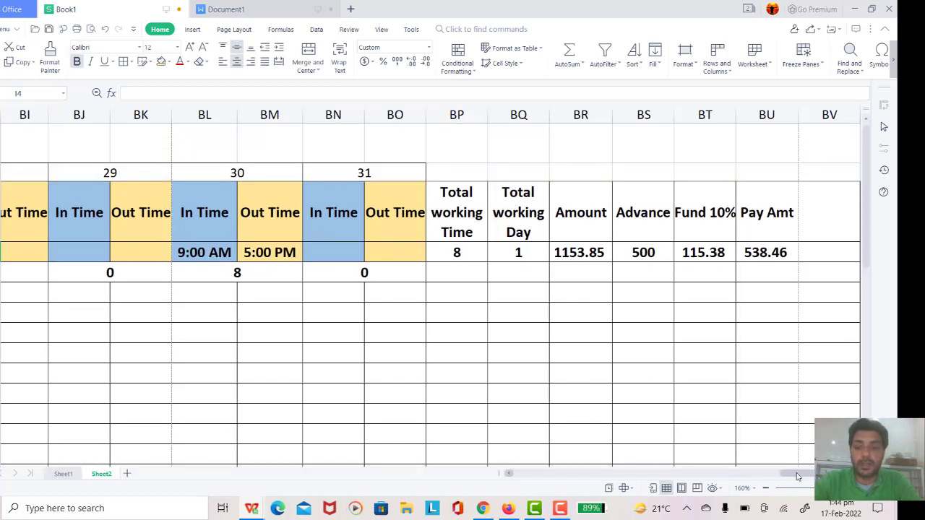
{"action": "mouse_move", "coordinate": [800, 476]}
{"action": "left_mouse_down"}
{"action": "mouse_move", "coordinate": [720, 488]}
{"action": "mouse_move", "coordinate": [589, 487]}
{"action": "mouse_move", "coordinate": [494, 471]}
{"action": "left_mouse_up"}
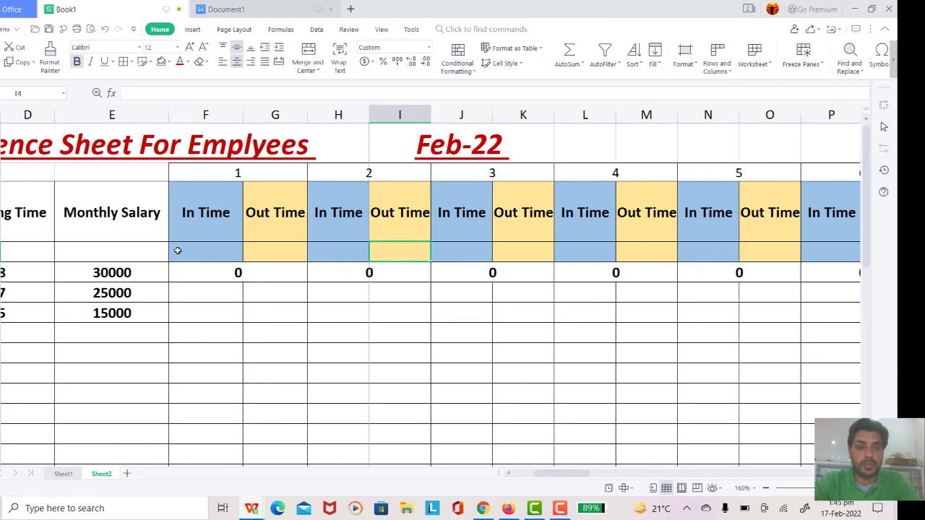
Select the F4:BU5 template rows and fill them down hundreds of rows
{"action": "left_click_drag", "start_coordinate": [177, 250], "coordinate": [862, 279]}
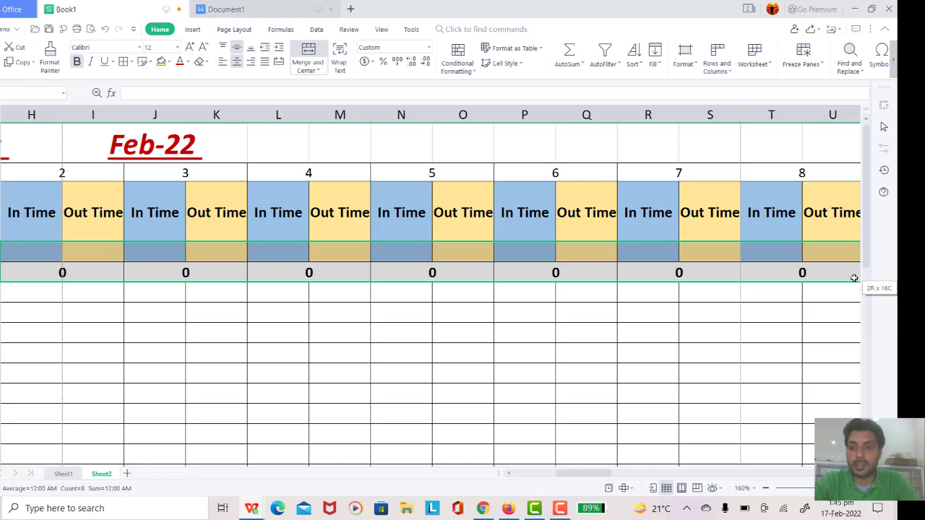
{"action": "left_click_drag", "start_coordinate": [853, 278], "coordinate": [875, 274]}
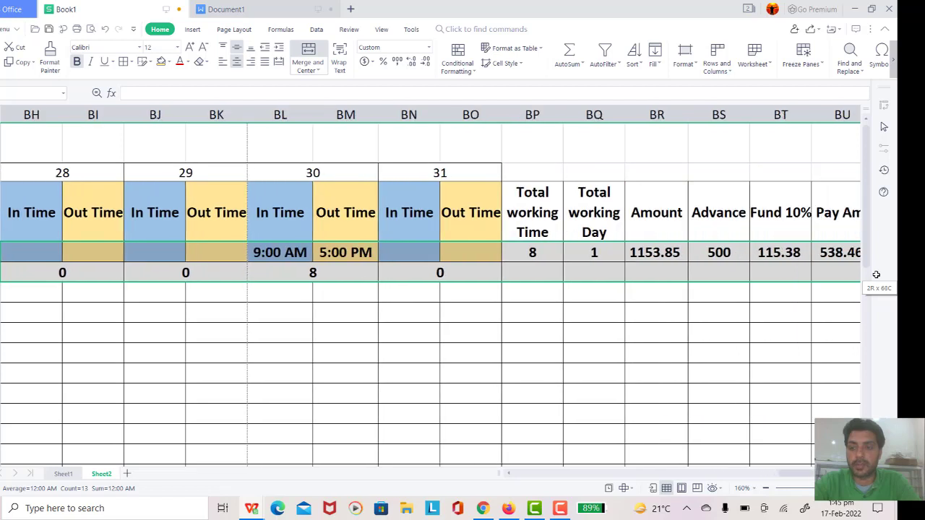
{"action": "mouse_move", "coordinate": [876, 275]}
{"action": "left_mouse_down"}
{"action": "mouse_move", "coordinate": [774, 278]}
{"action": "mouse_move", "coordinate": [751, 289]}
{"action": "left_mouse_up"}
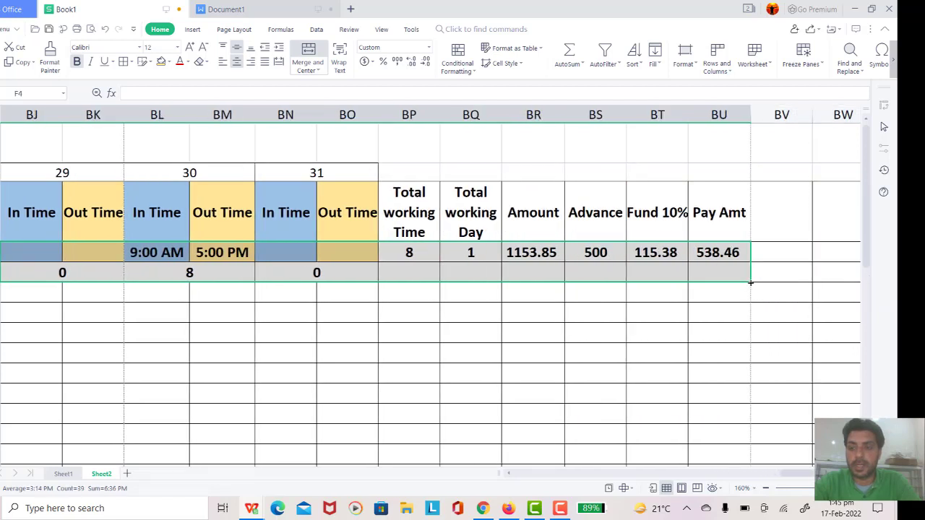
{"action": "left_click_drag", "start_coordinate": [750, 282], "coordinate": [748, 462]}
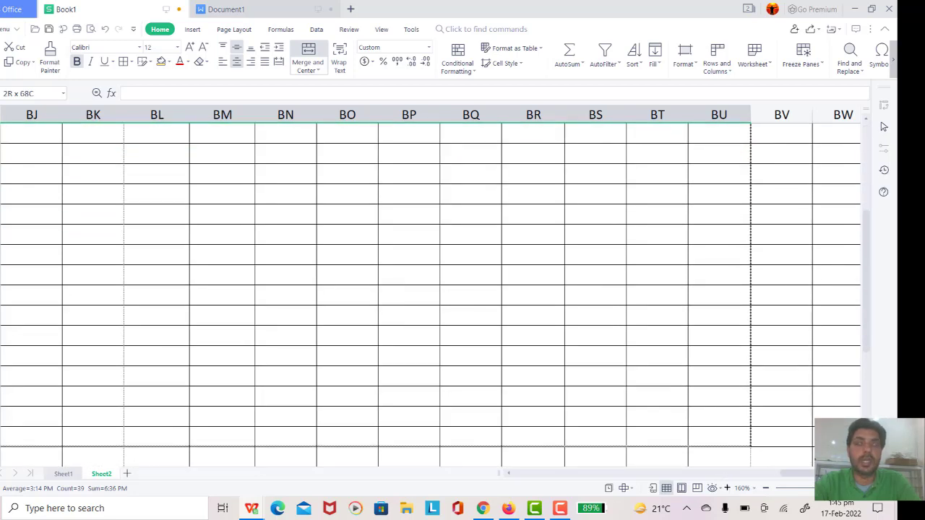
{"action": "left_click_drag", "start_coordinate": [748, 462], "coordinate": [775, 323]}
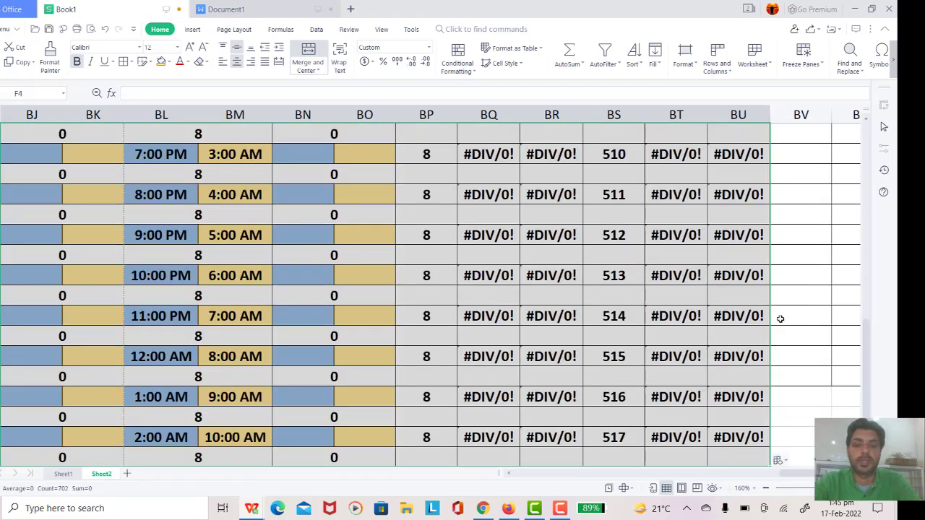
{"action": "scroll", "coordinate": [780, 319], "scroll_direction": "up", "scroll_amount": 3}
{"action": "scroll", "coordinate": [781, 319], "scroll_direction": "up", "scroll_amount": 5}
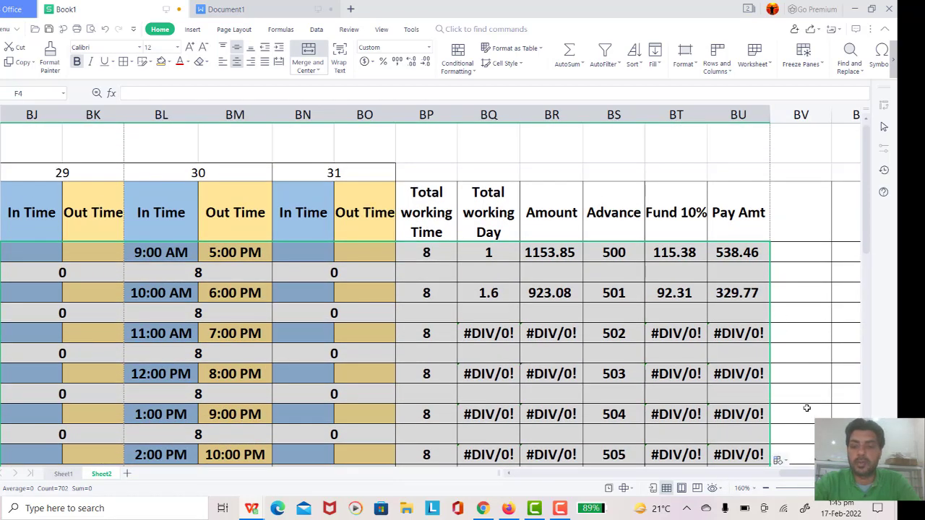
{"action": "scroll", "coordinate": [732, 313], "scroll_direction": "left", "scroll_amount": 15}
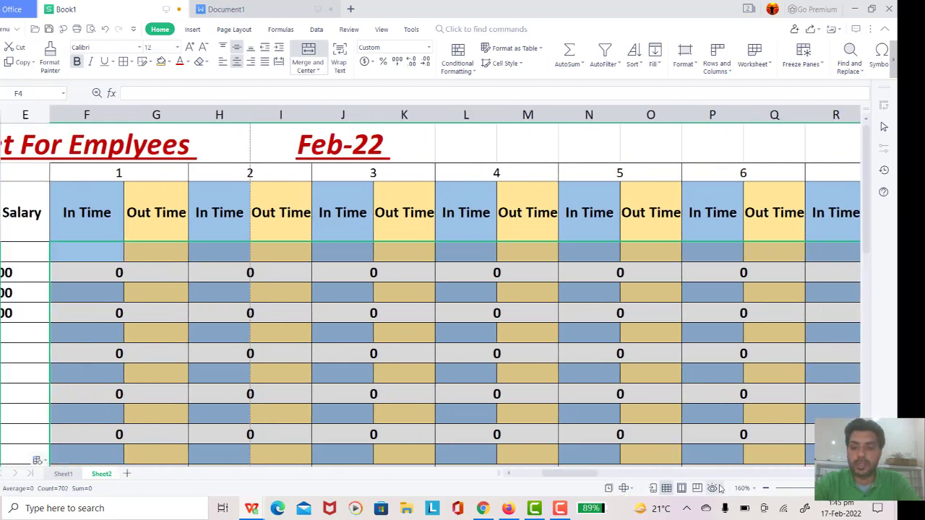
{"action": "left_click", "coordinate": [766, 489]}
{"action": "left_click", "coordinate": [766, 488]}
{"action": "left_click", "coordinate": [766, 489]}
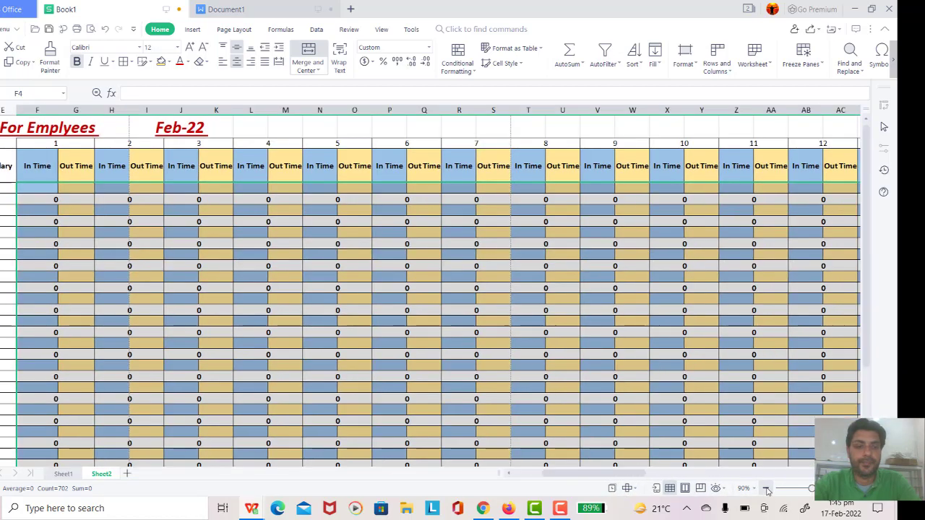
{"action": "left_click", "coordinate": [766, 489]}
{"action": "left_click", "coordinate": [766, 488]}
{"action": "scroll", "coordinate": [614, 474], "scroll_direction": "left", "scroll_amount": 3}
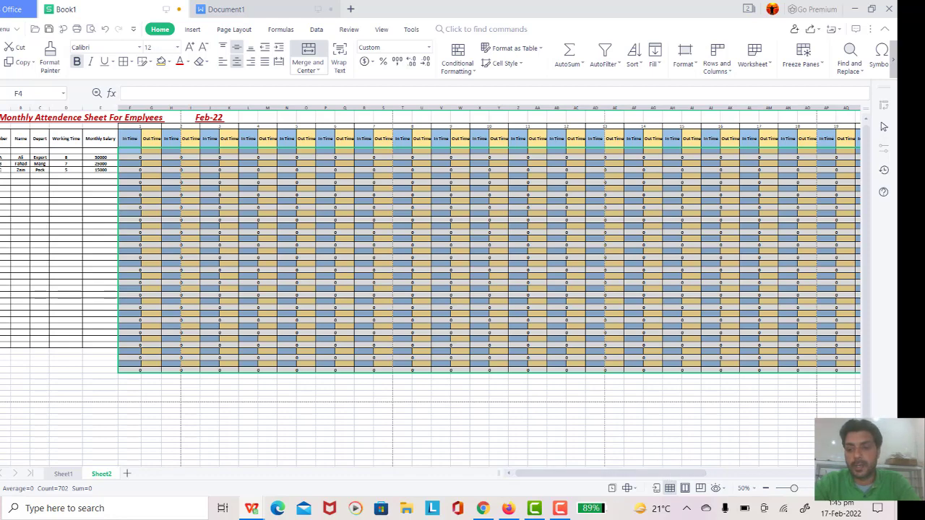
{"action": "left_click_drag", "start_coordinate": [794, 488], "coordinate": [815, 488]}
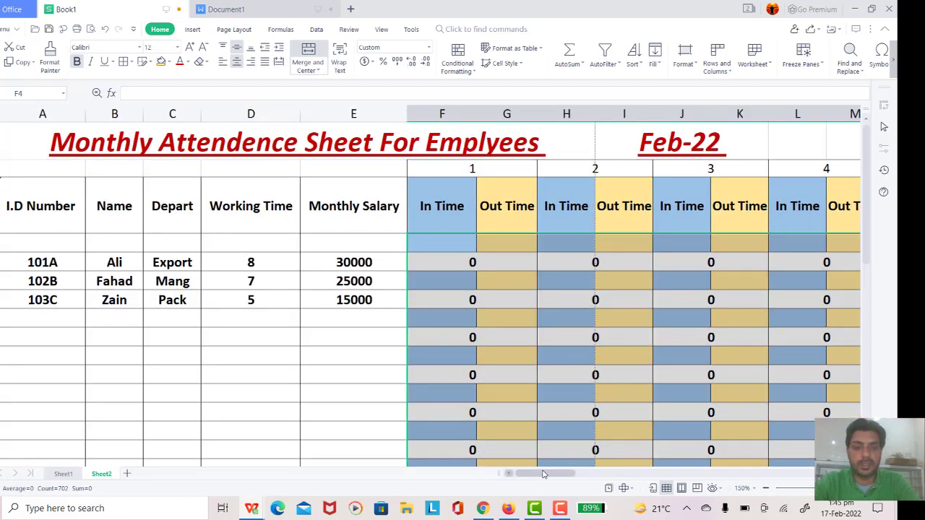
{"action": "left_click_drag", "start_coordinate": [545, 473], "coordinate": [795, 473]}
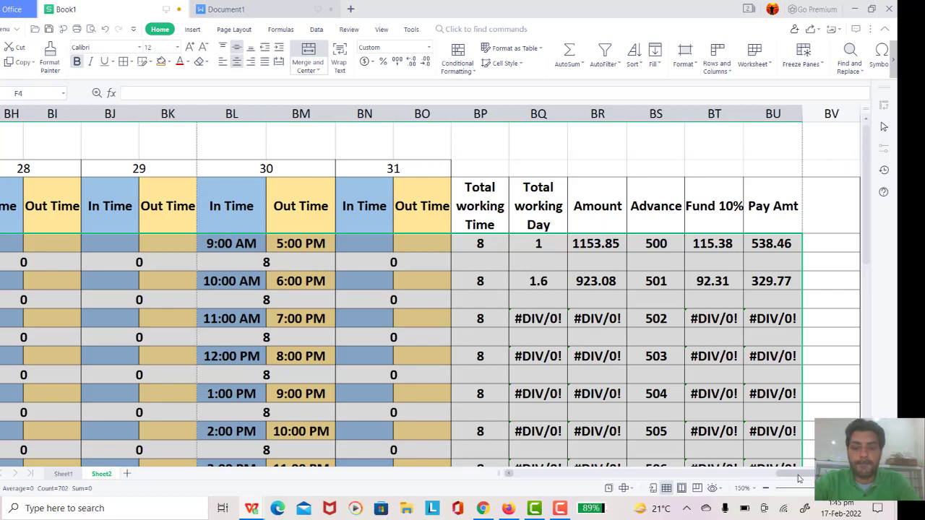
Check the #DIV/0! pay formulas in row 8, then scroll back to columns A–M
{"action": "left_click", "coordinate": [570, 266]}
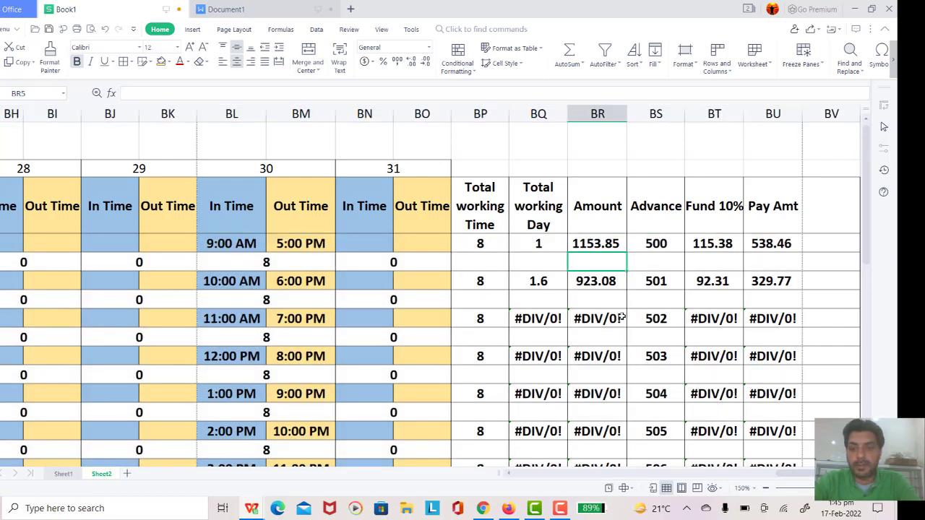
{"action": "left_click", "coordinate": [549, 320]}
{"action": "key", "text": "Right"}
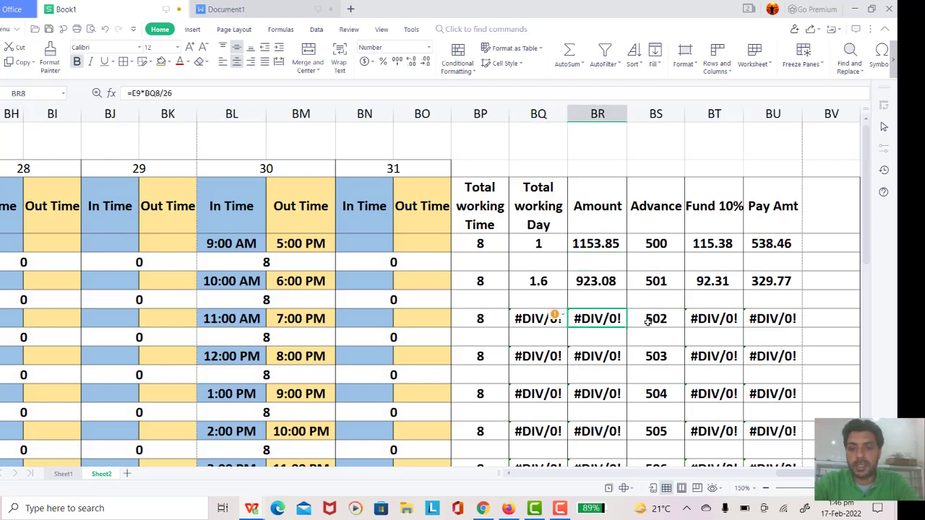
{"action": "key", "text": "Right"}
{"action": "key", "text": "Right"}
{"action": "left_click", "coordinate": [762, 319]}
{"action": "left_click", "coordinate": [704, 319]}
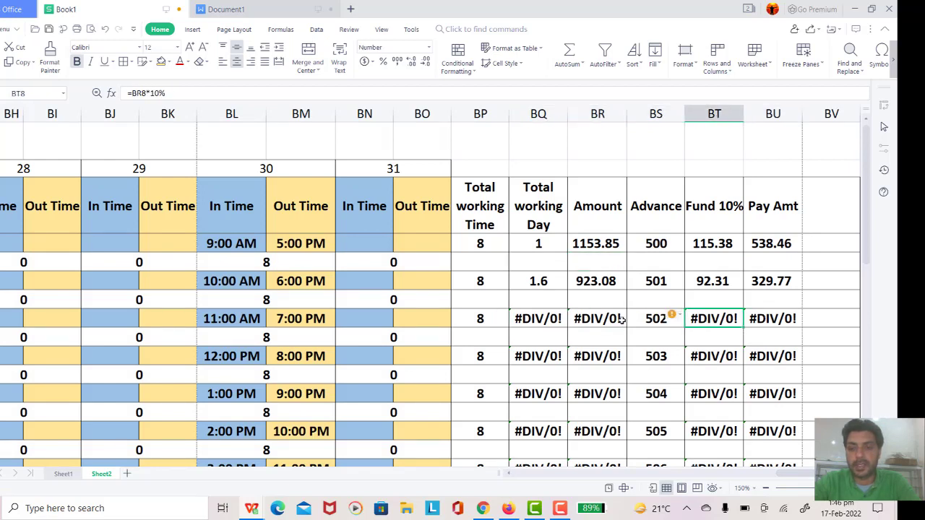
{"action": "left_click", "coordinate": [579, 320]}
{"action": "left_click", "coordinate": [525, 320]}
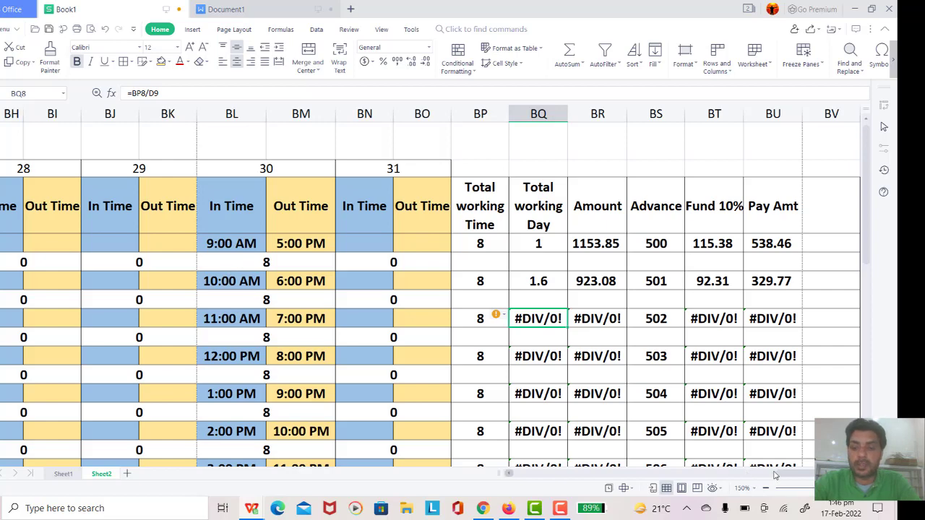
{"action": "mouse_move", "coordinate": [781, 474]}
{"action": "left_mouse_down"}
{"action": "mouse_move", "coordinate": [680, 481]}
{"action": "mouse_move", "coordinate": [475, 452]}
{"action": "left_mouse_up"}
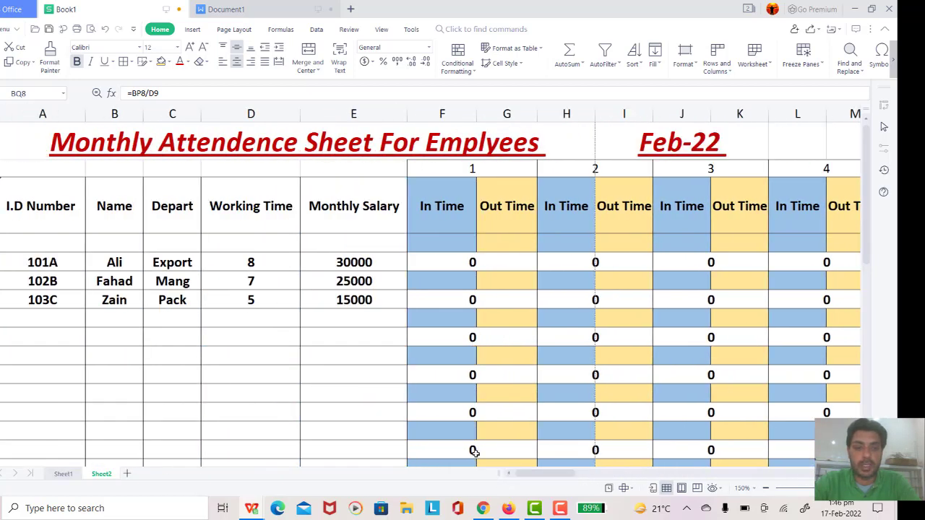
Inspect the day hours formulas and monthly salary cells for the first employees
{"action": "left_click", "coordinate": [448, 266]}
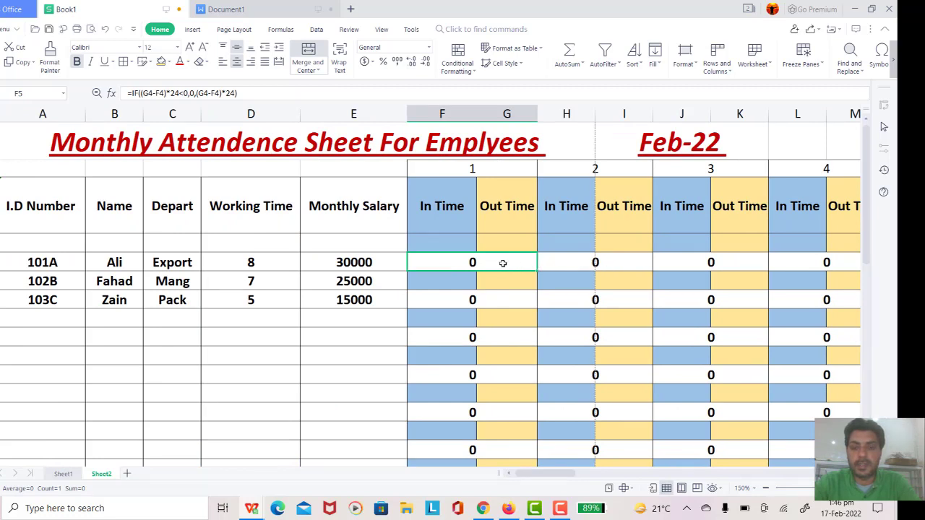
{"action": "left_click", "coordinate": [603, 262]}
{"action": "left_click", "coordinate": [468, 264]}
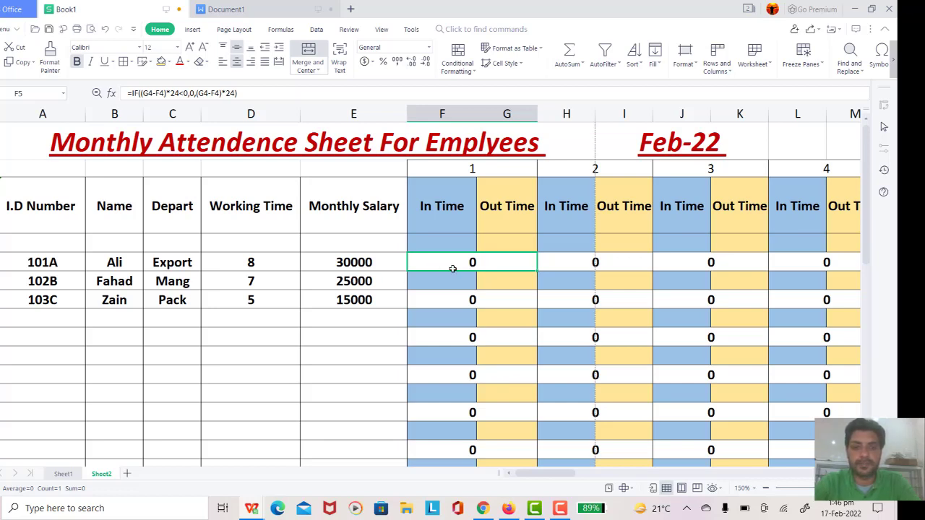
{"action": "left_click", "coordinate": [387, 283]}
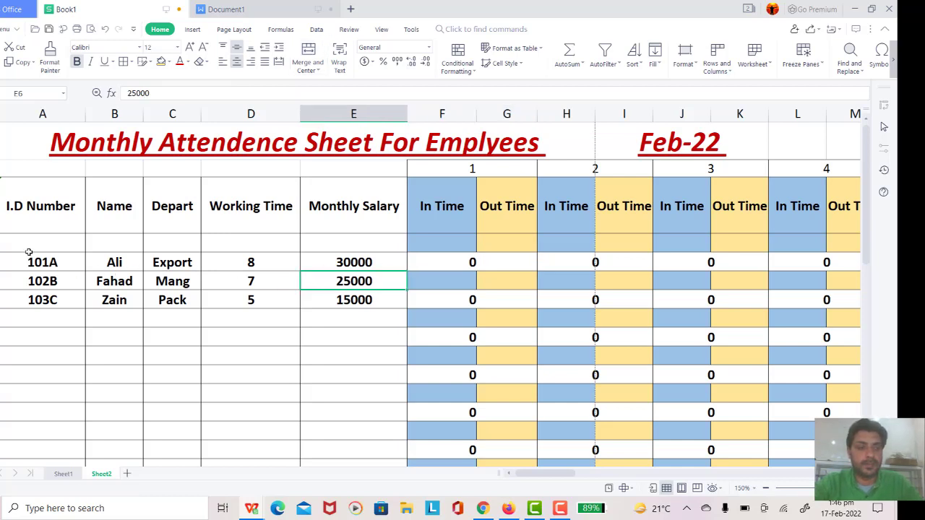
{"action": "left_click", "coordinate": [1, 262]}
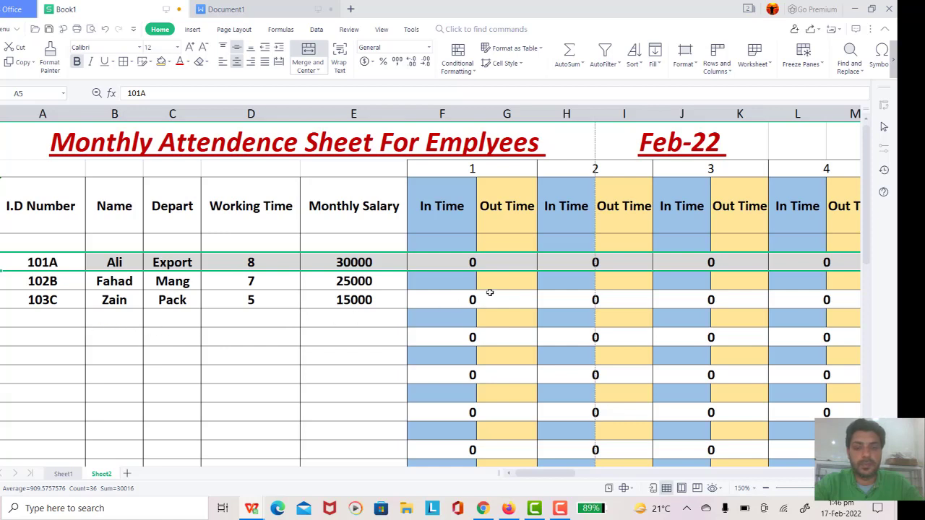
{"action": "left_click", "coordinate": [456, 334]}
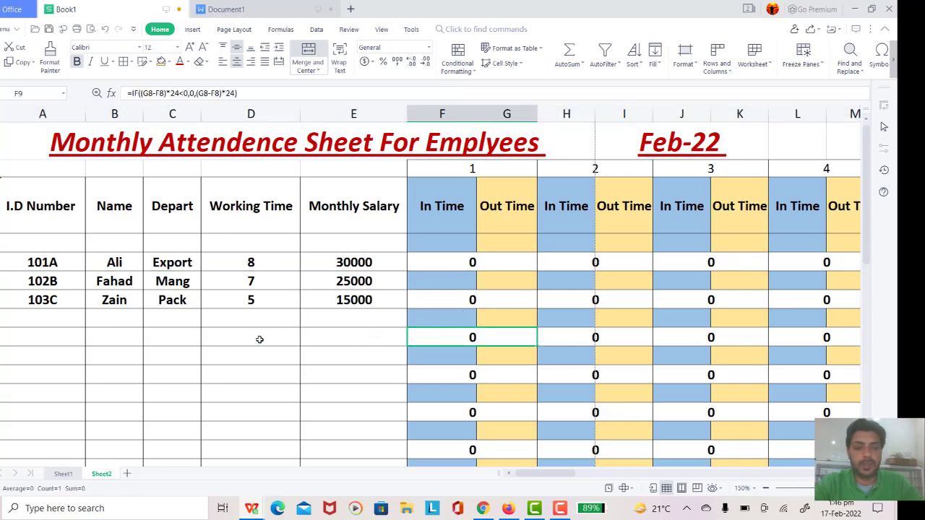
Hide rows 9, 11 and 13 to remove the zero-hour rows
{"action": "left_click", "coordinate": [2, 339]}
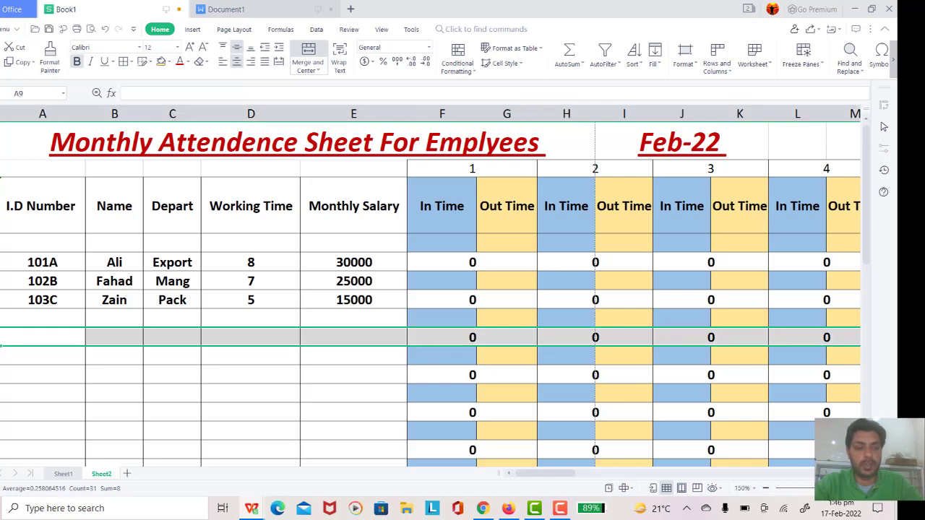
{"action": "left_click", "coordinate": [2, 393], "text": "ctrl"}
{"action": "left_click", "coordinate": [2, 375]}
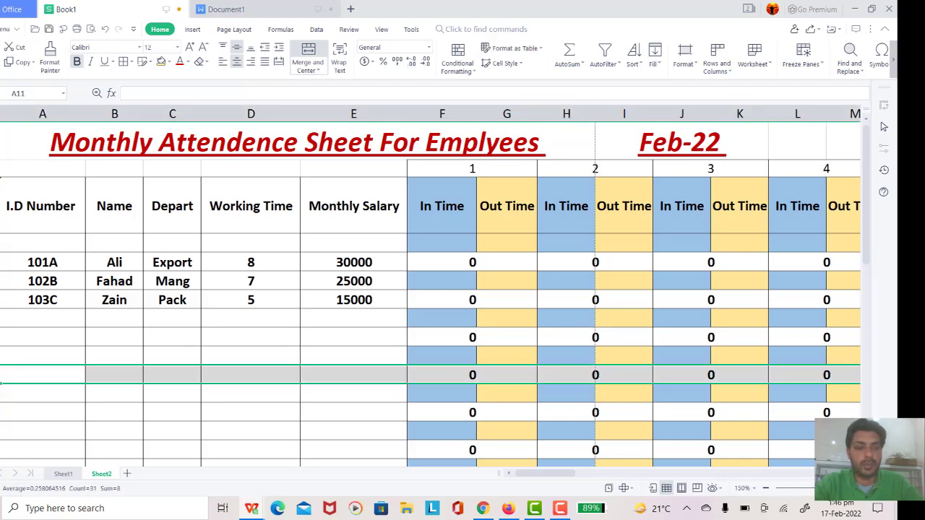
{"action": "left_click", "coordinate": [2, 337], "text": "ctrl"}
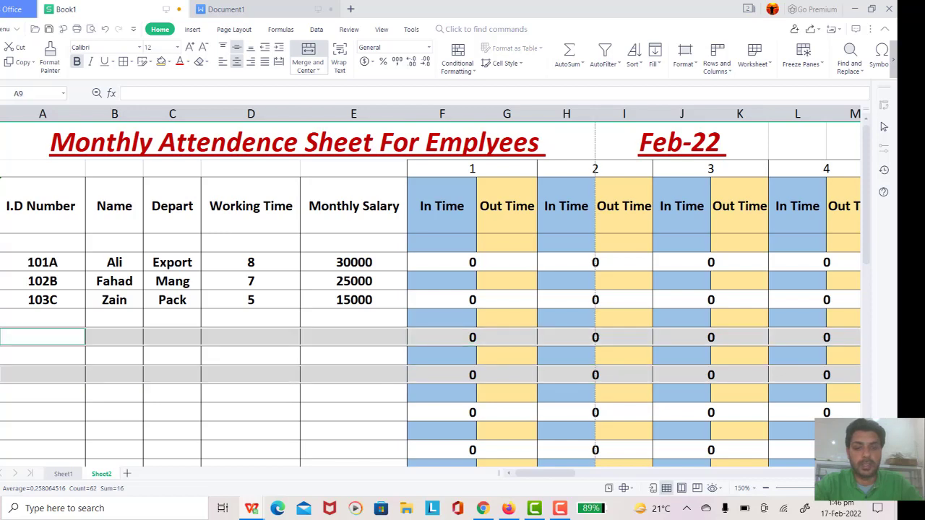
{"action": "left_click", "coordinate": [2, 412], "text": "ctrl"}
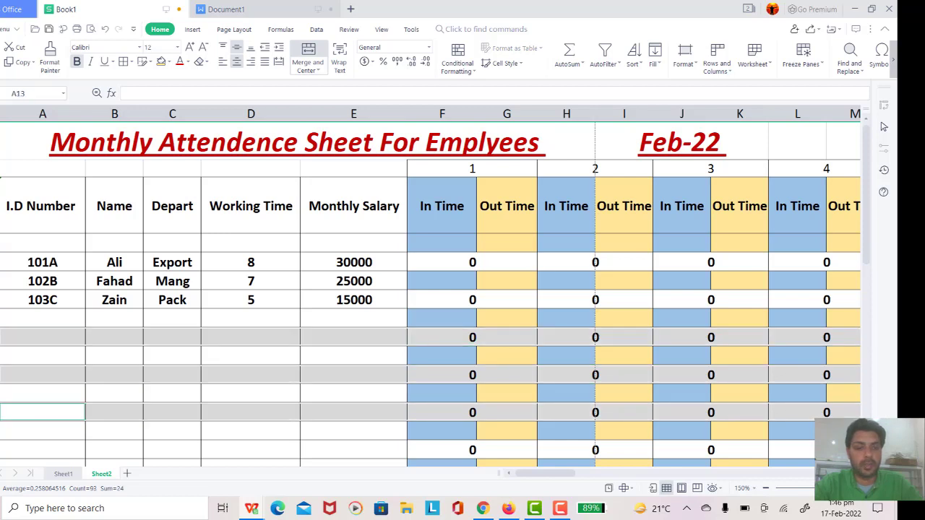
{"action": "right_click", "coordinate": [3, 414]}
{"action": "left_click", "coordinate": [15, 357]}
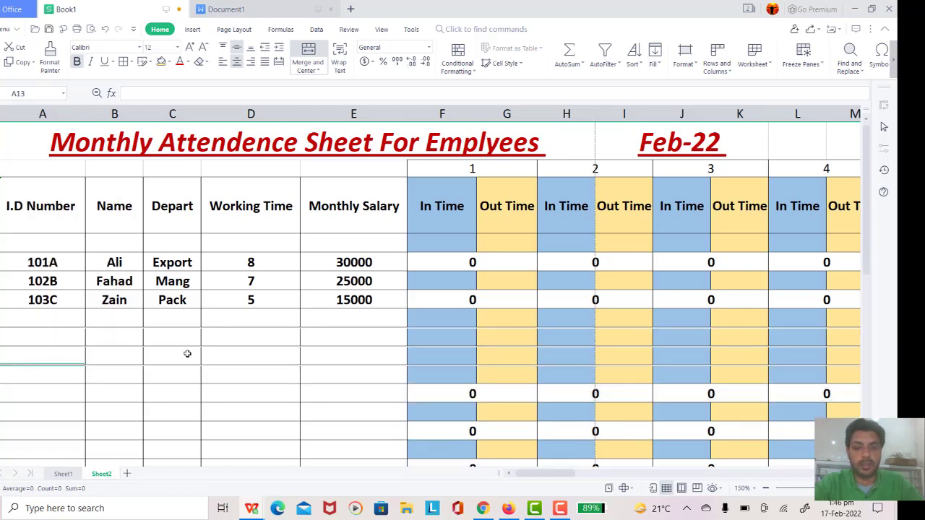
{"action": "left_click", "coordinate": [490, 354]}
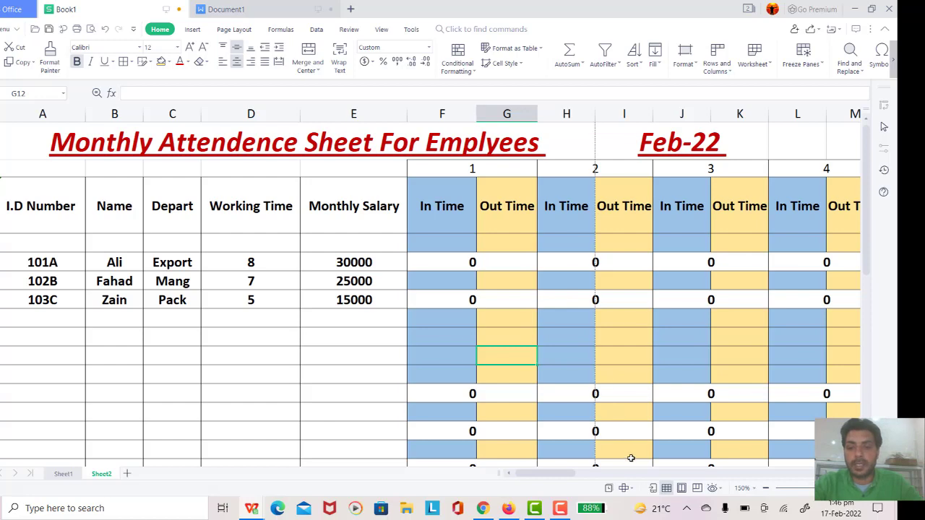
Change BQ8 to =IFERROR(BP8/D9,"") and fill it down to BQ15
{"action": "left_click_drag", "start_coordinate": [567, 474], "coordinate": [831, 474]}
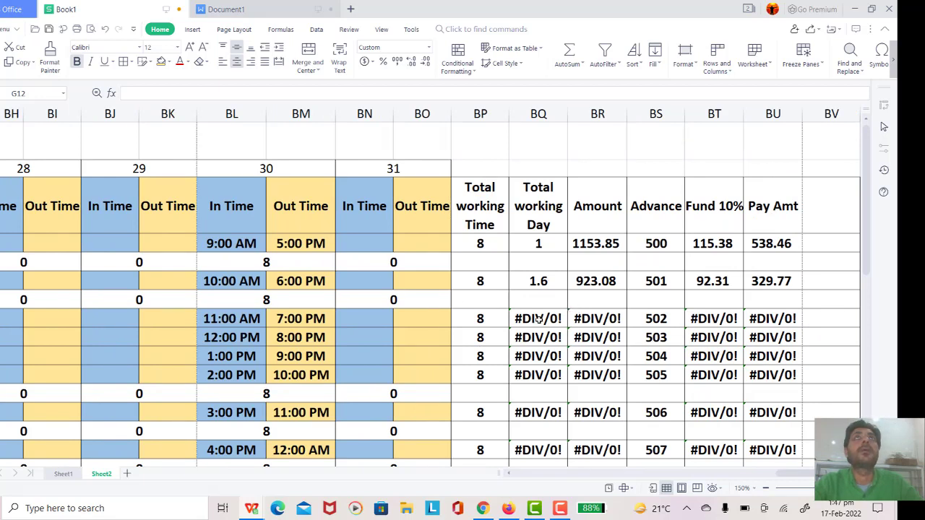
{"action": "left_click", "coordinate": [539, 319]}
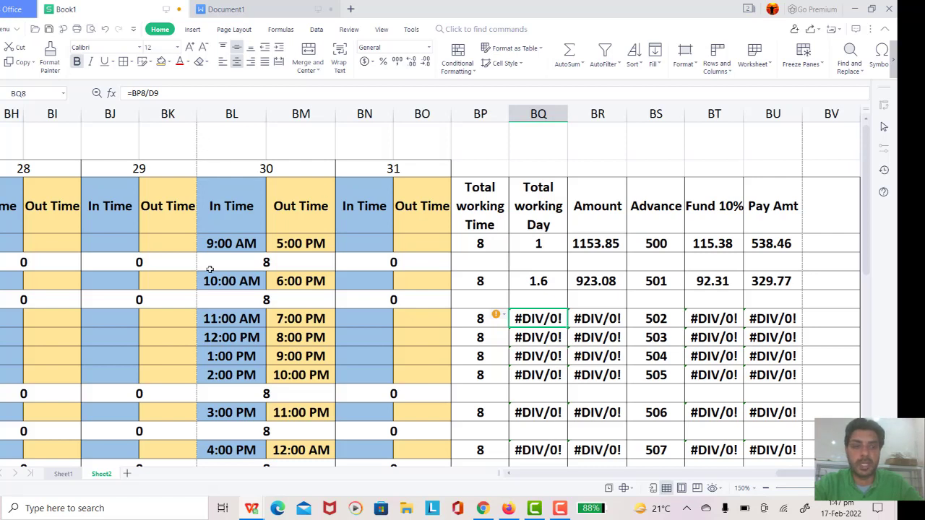
{"action": "left_click", "coordinate": [132, 93]}
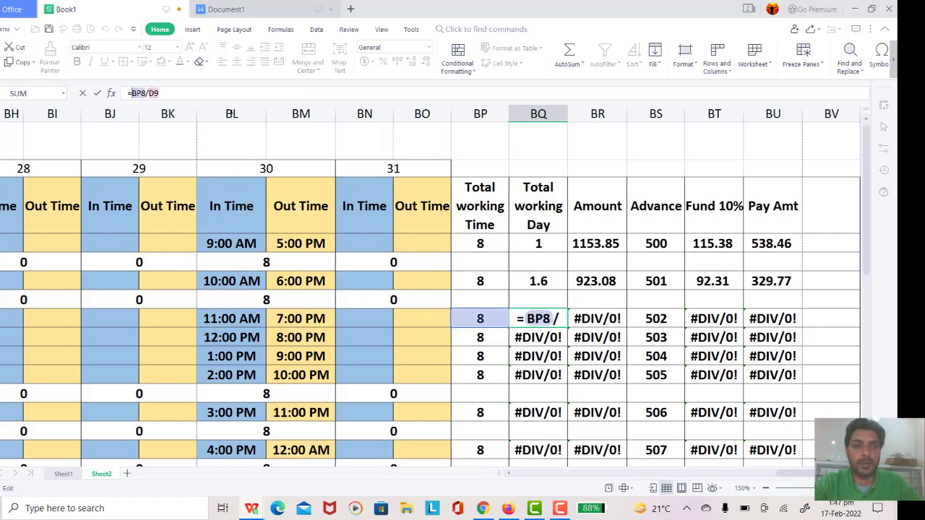
{"action": "type", "text": "if"}
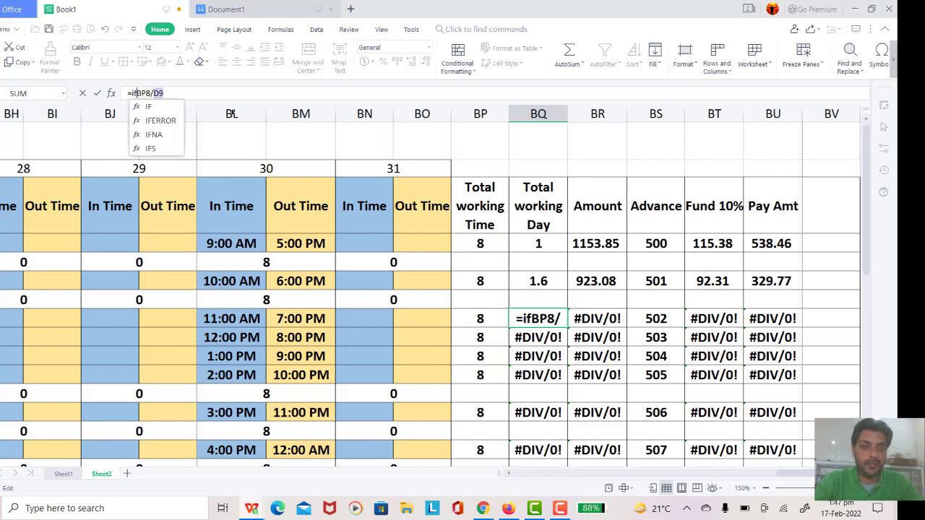
{"action": "type", "text": "error"}
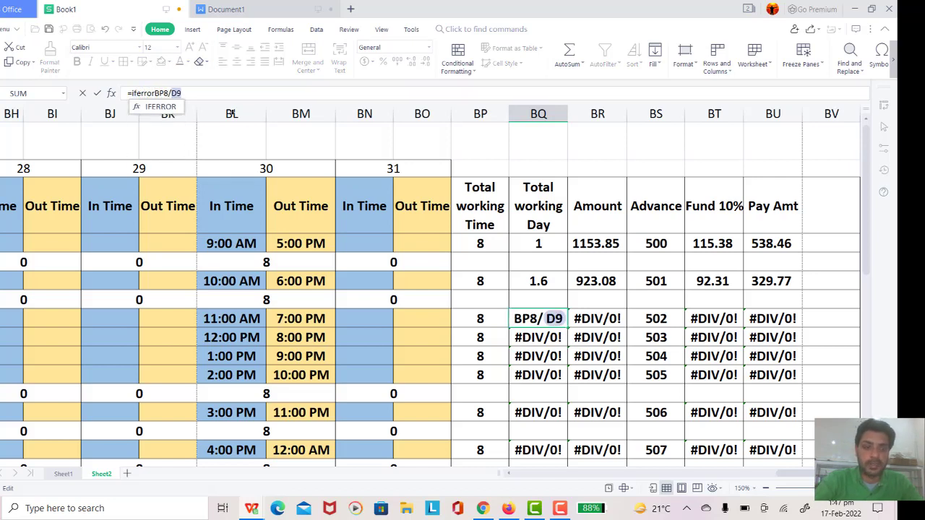
{"action": "type", "text": "("}
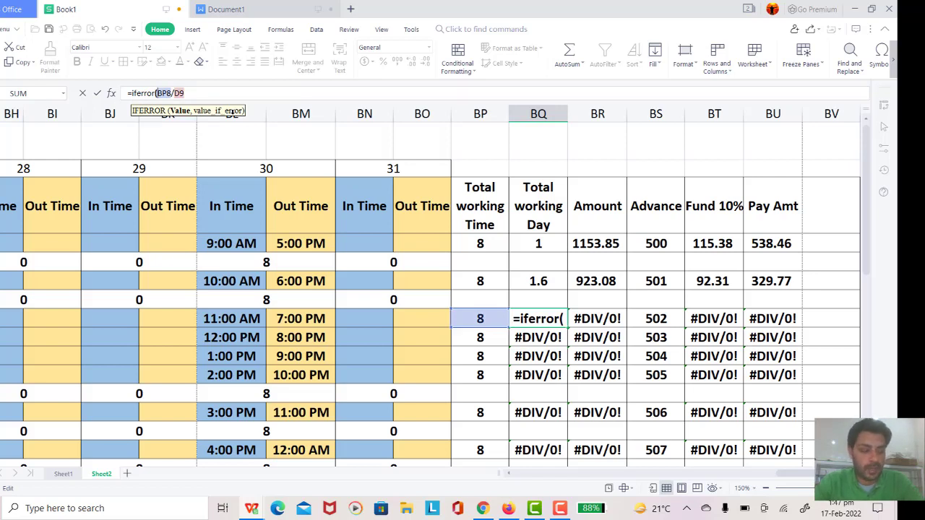
{"action": "left_click", "coordinate": [186, 92]}
{"action": "type", "text": ","}
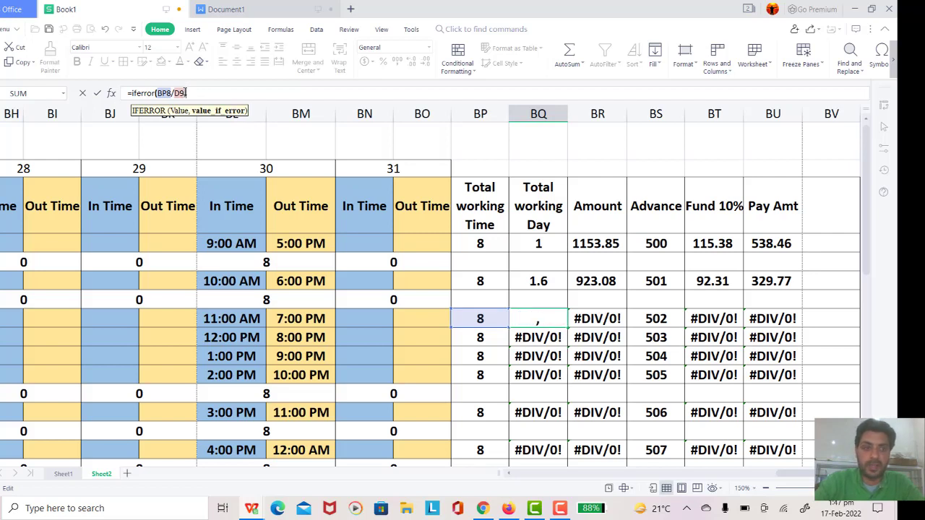
{"action": "type", "text": "\"\""}
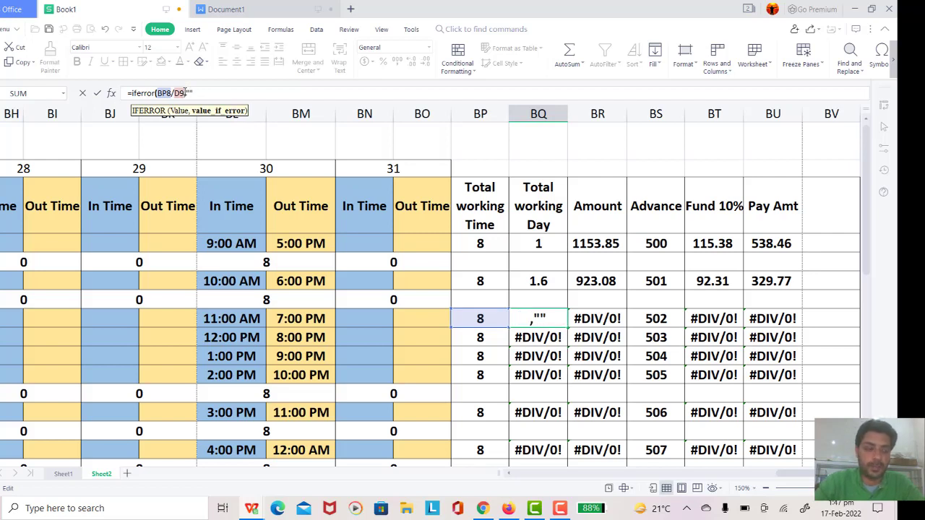
{"action": "type", "text": ")"}
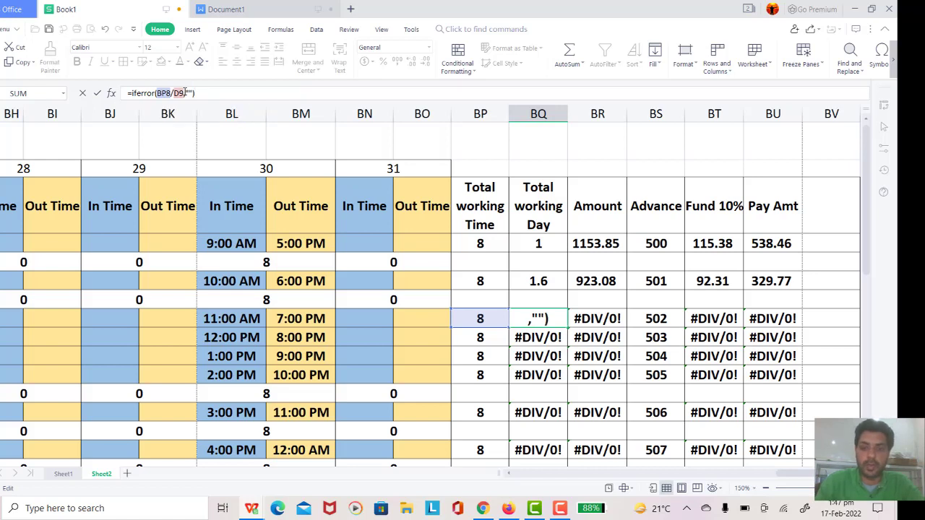
{"action": "key", "text": "Return"}
{"action": "key", "text": "Up"}
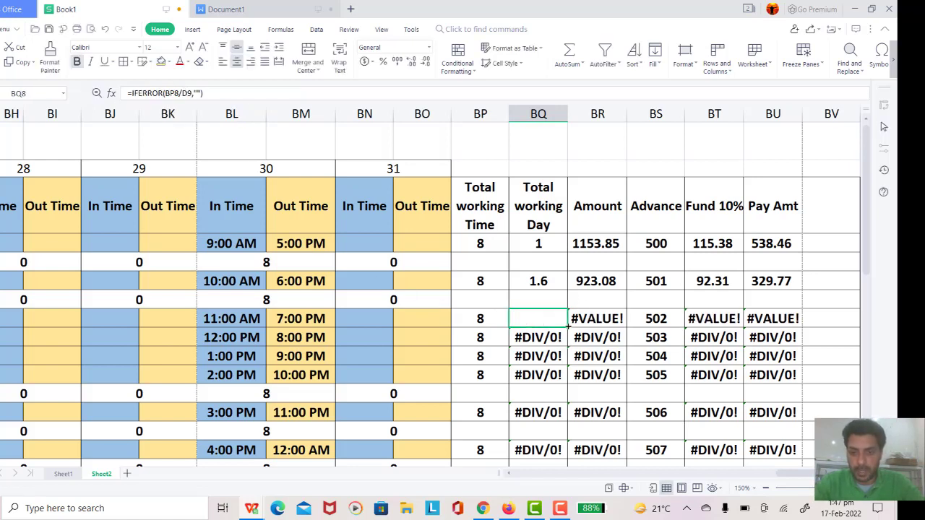
{"action": "left_click_drag", "start_coordinate": [568, 326], "coordinate": [558, 456]}
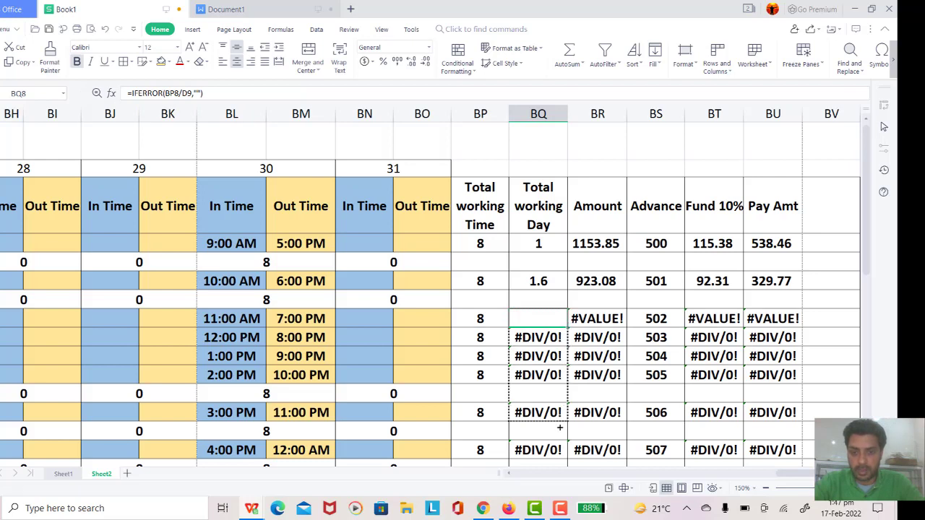
{"action": "left_click", "coordinate": [547, 360]}
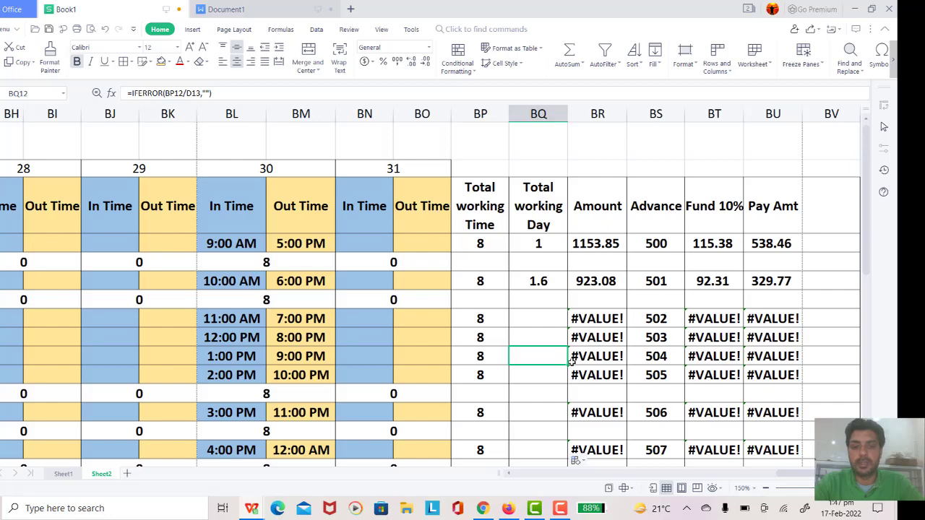
{"action": "left_click", "coordinate": [509, 473]}
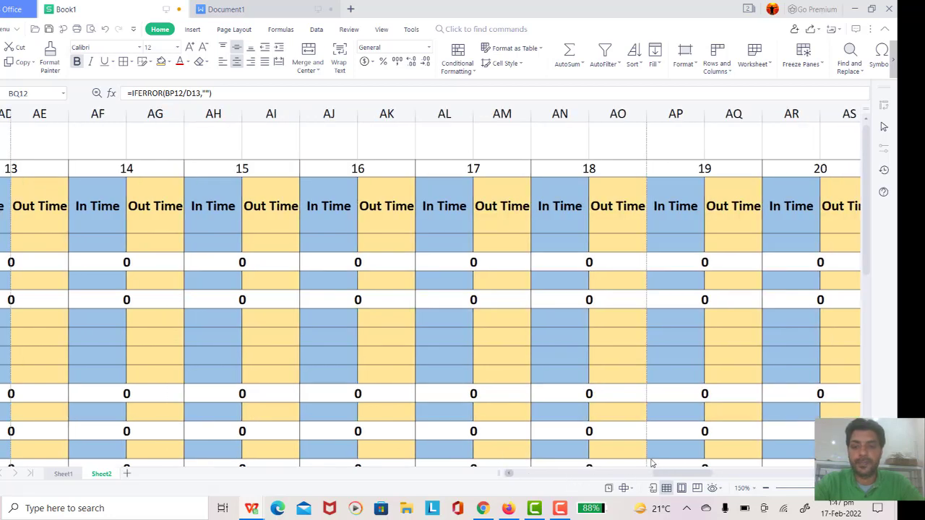
Clear the first entry's day-30 times, 9:00 AM In and 5:00 PM Out
{"action": "left_click", "coordinate": [571, 474]}
{"action": "left_click_drag", "start_coordinate": [694, 473], "coordinate": [795, 473]}
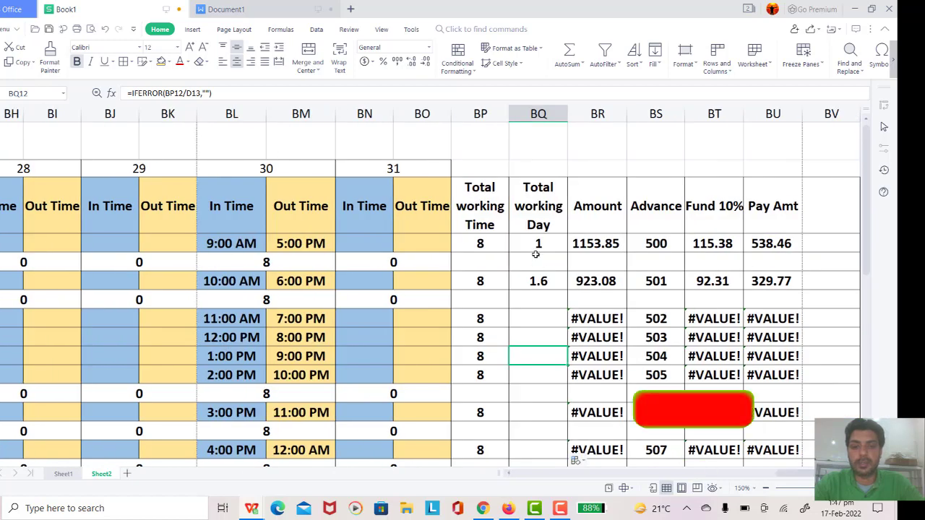
{"action": "left_click", "coordinate": [230, 244]}
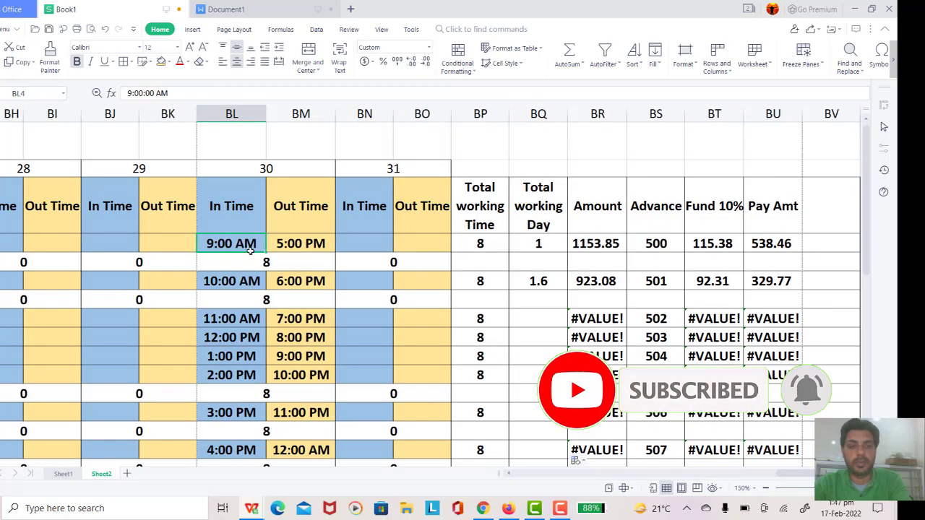
{"action": "key", "text": "BackSpace"}
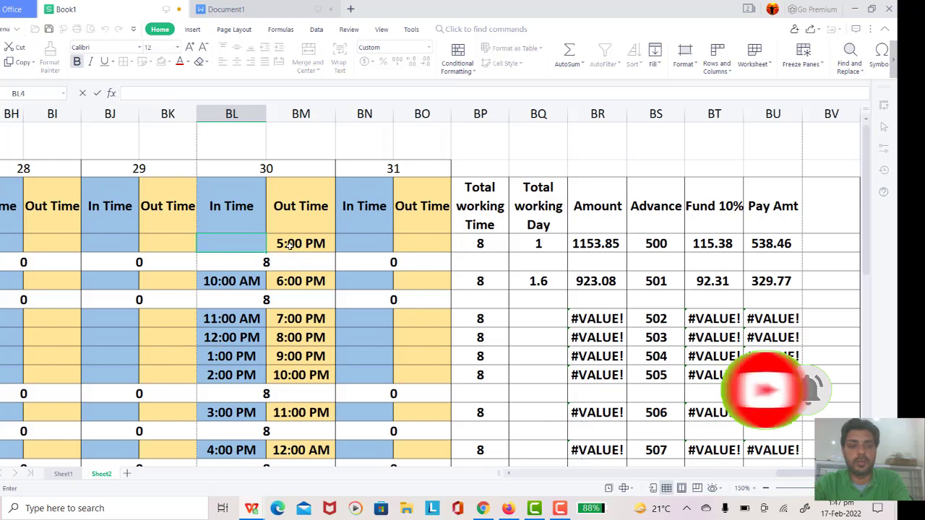
{"action": "left_click", "coordinate": [289, 246]}
{"action": "key", "text": "BackSpace"}
{"action": "key", "text": "Return"}
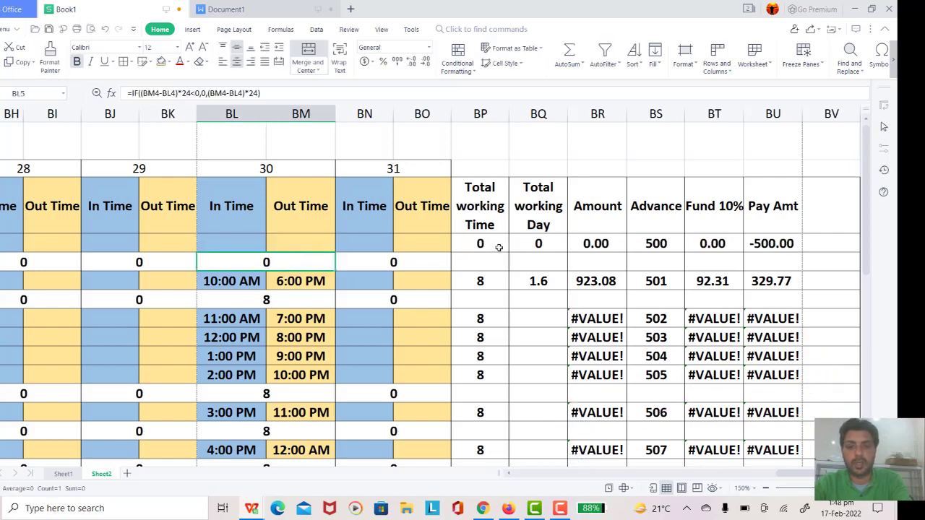
Clear the next two entries' day-30 times (10:00 AM–6:00 PM, 11:00 AM–7:00 PM), then scroll back
{"action": "left_click", "coordinate": [251, 282]}
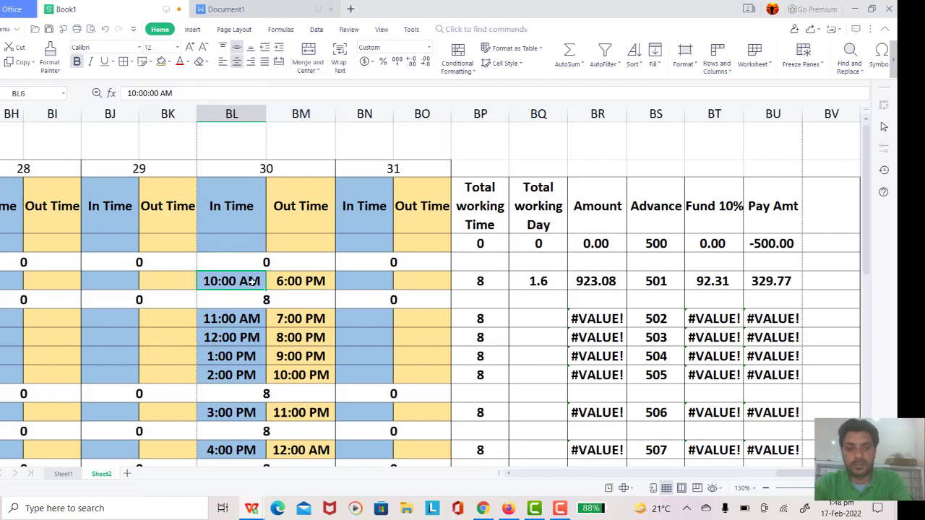
{"action": "key", "text": "BackSpace"}
{"action": "left_click", "coordinate": [293, 281]}
{"action": "key", "text": "BackSpace"}
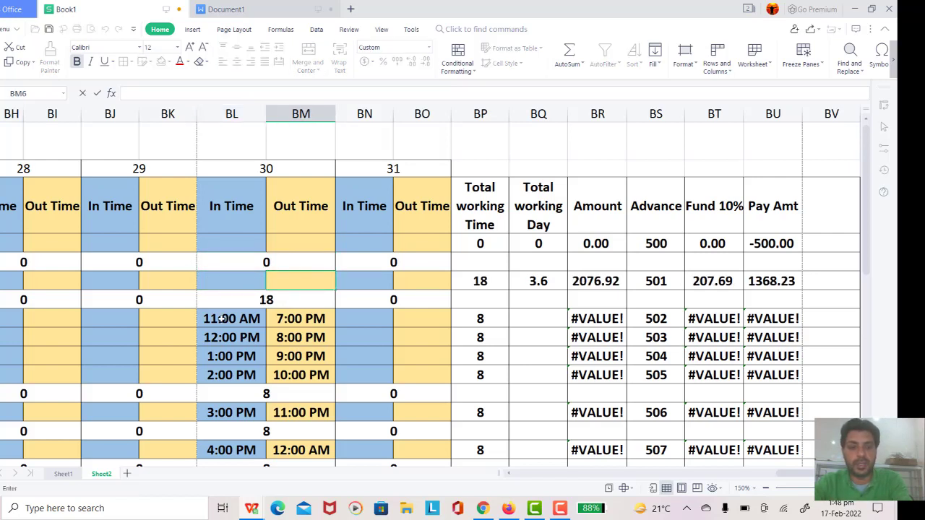
{"action": "left_click", "coordinate": [222, 318]}
{"action": "key", "text": "shift+Right"}
{"action": "key", "text": "shift+Down"}
{"action": "key", "text": "shift+Down"}
{"action": "key", "text": "shift+Down"}
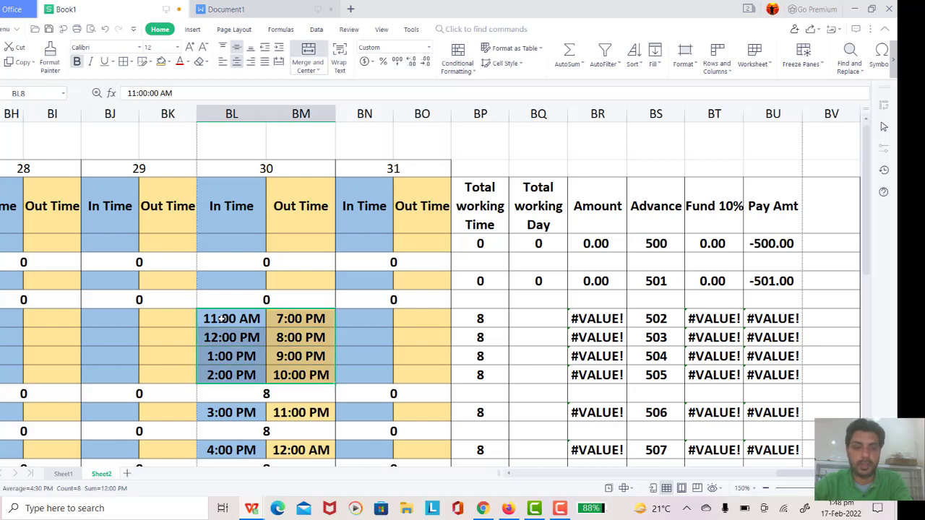
{"action": "key", "text": "shift+Down"}
{"action": "key", "text": "shift+Up"}
{"action": "key", "text": "shift+Down"}
{"action": "key", "text": "shift+Down"}
{"action": "key", "text": "shift+Down"}
{"action": "key", "text": "shift+Down"}
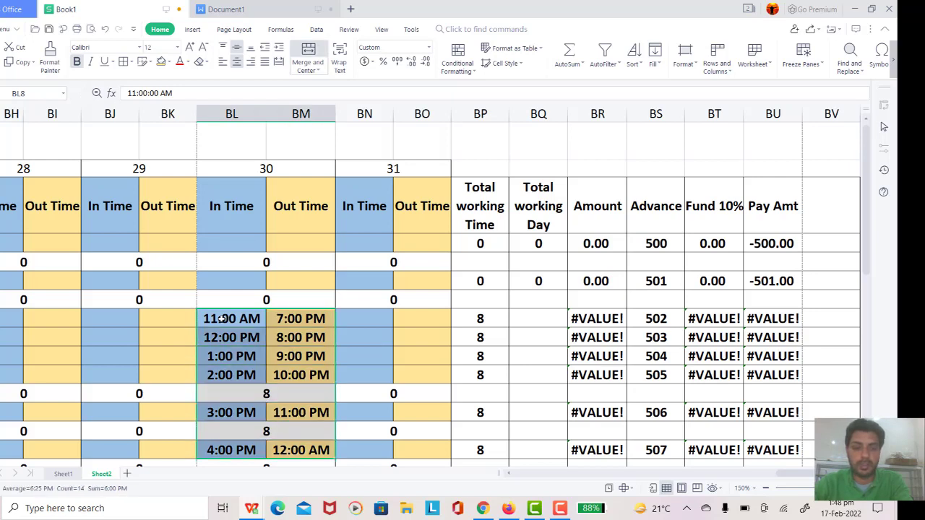
{"action": "key", "text": "BackSpace"}
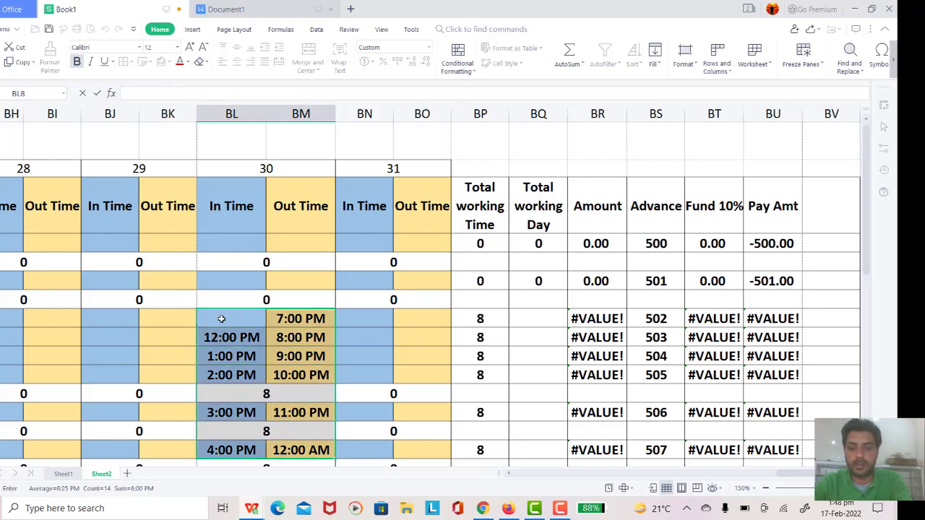
{"action": "left_click", "coordinate": [326, 356]}
{"action": "left_click", "coordinate": [297, 321]}
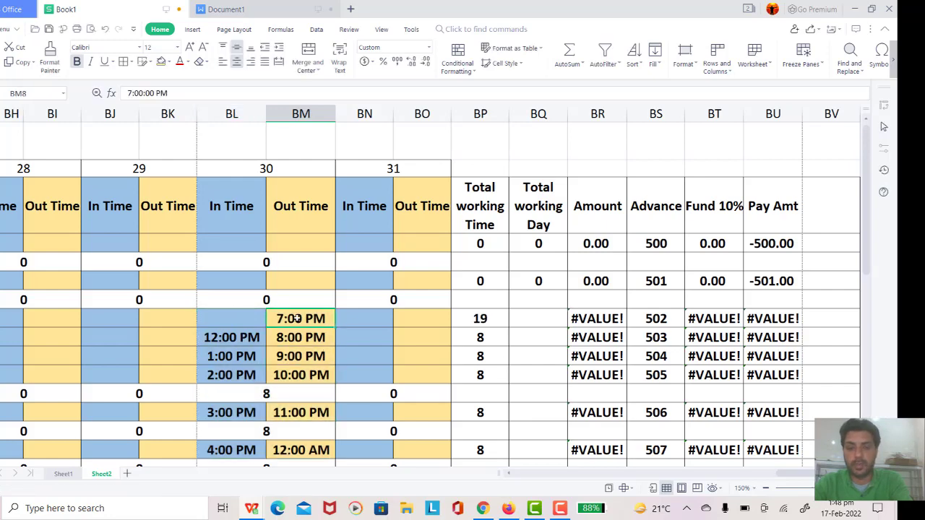
{"action": "key", "text": "BackSpace"}
{"action": "left_click", "coordinate": [506, 474]}
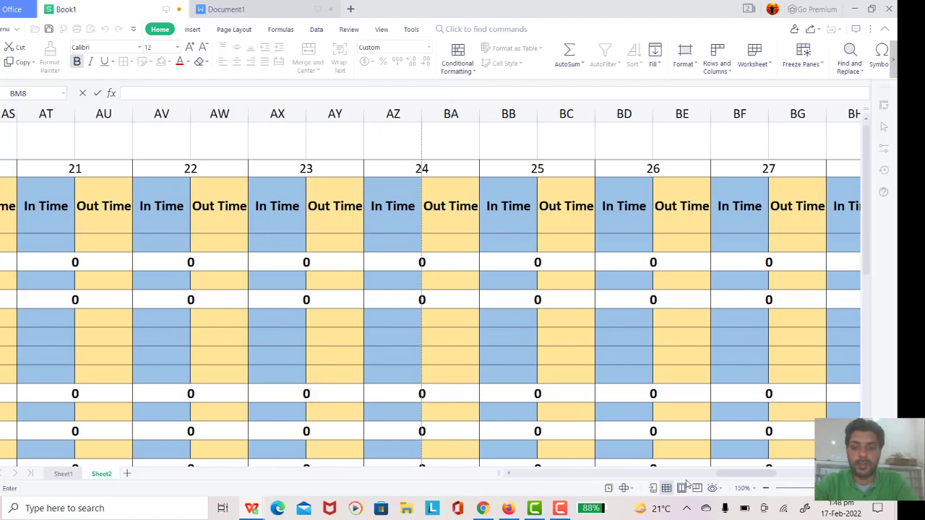
{"action": "left_click_drag", "start_coordinate": [742, 479], "coordinate": [499, 475]}
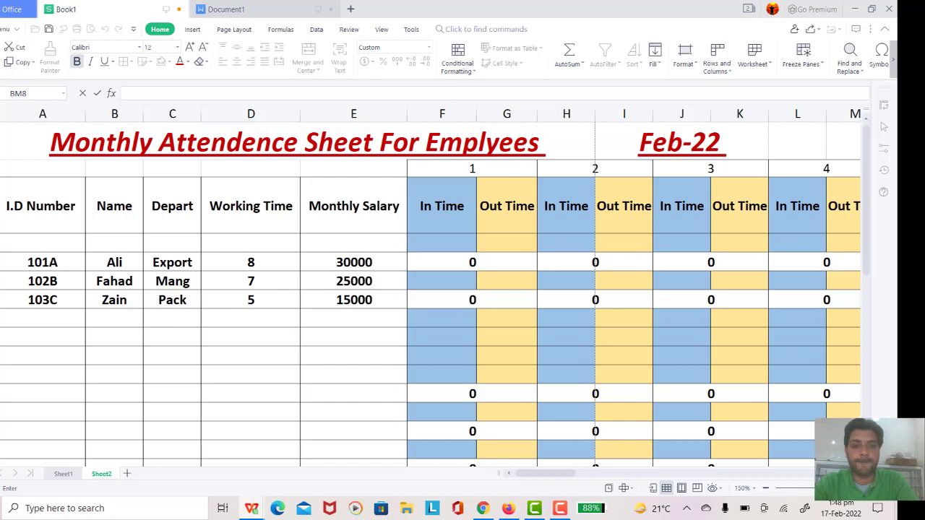
{"action": "left_click", "coordinate": [1, 263]}
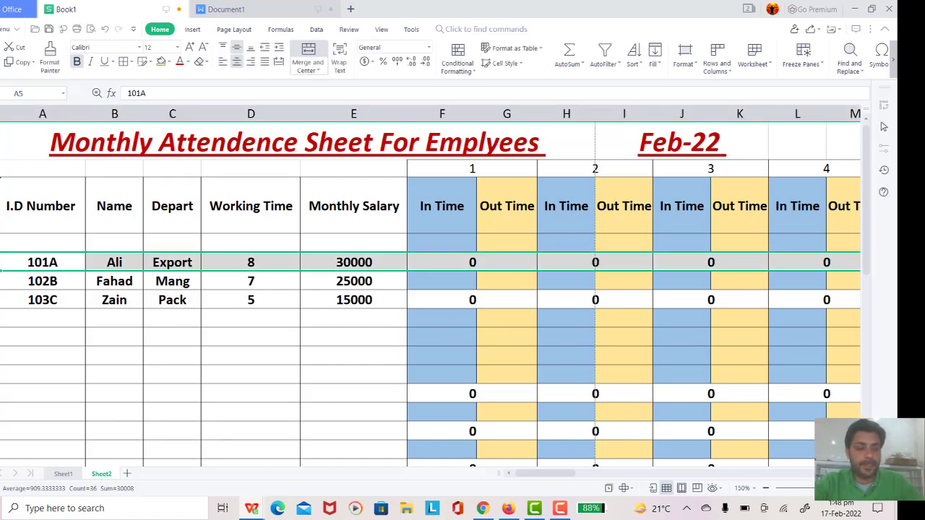
{"action": "left_click", "coordinate": [2, 300], "text": "ctrl"}
{"action": "right_click", "coordinate": [1, 299]}
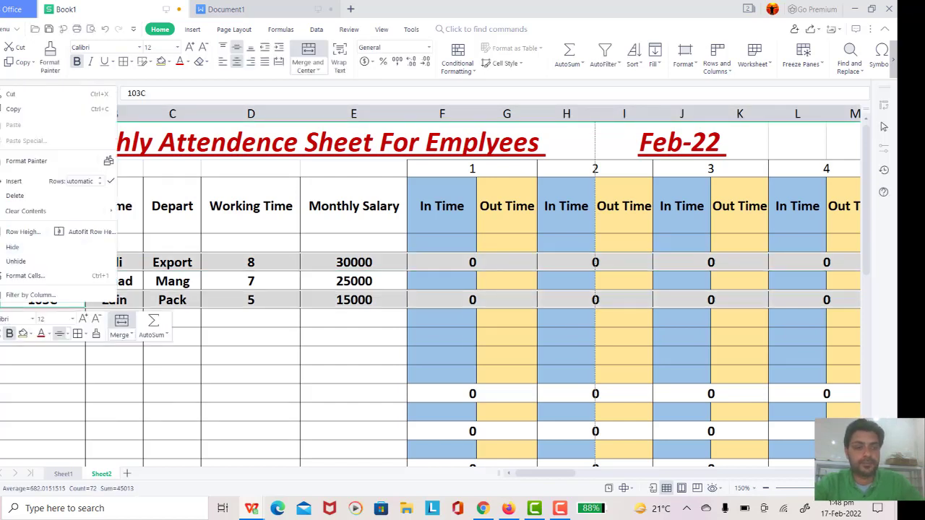
{"action": "left_click", "coordinate": [12, 246]}
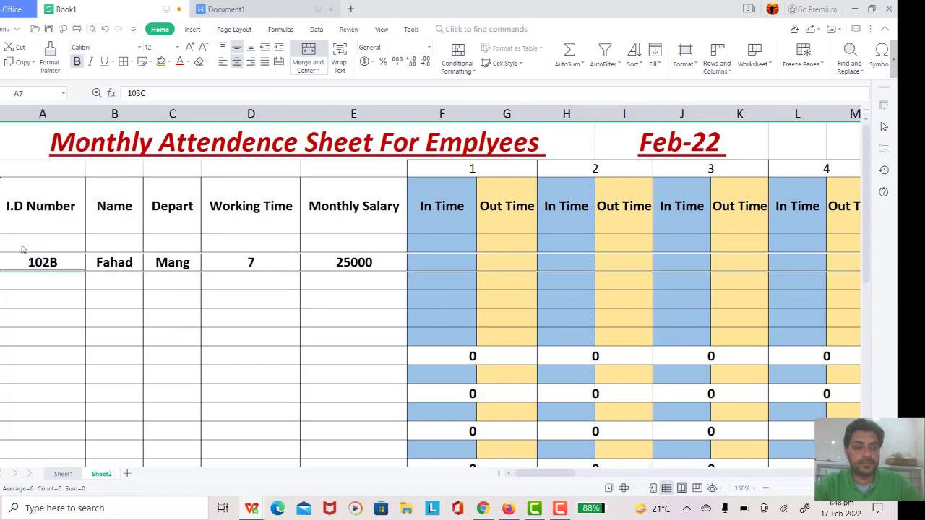
{"action": "key", "text": "ctrl+z"}
{"action": "left_click", "coordinate": [224, 332]}
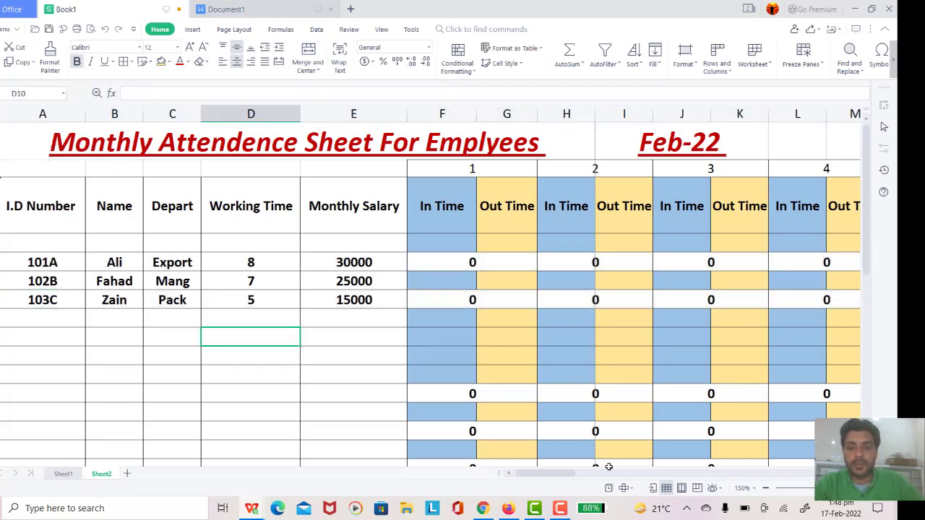
{"action": "left_click_drag", "start_coordinate": [553, 474], "coordinate": [549, 475]}
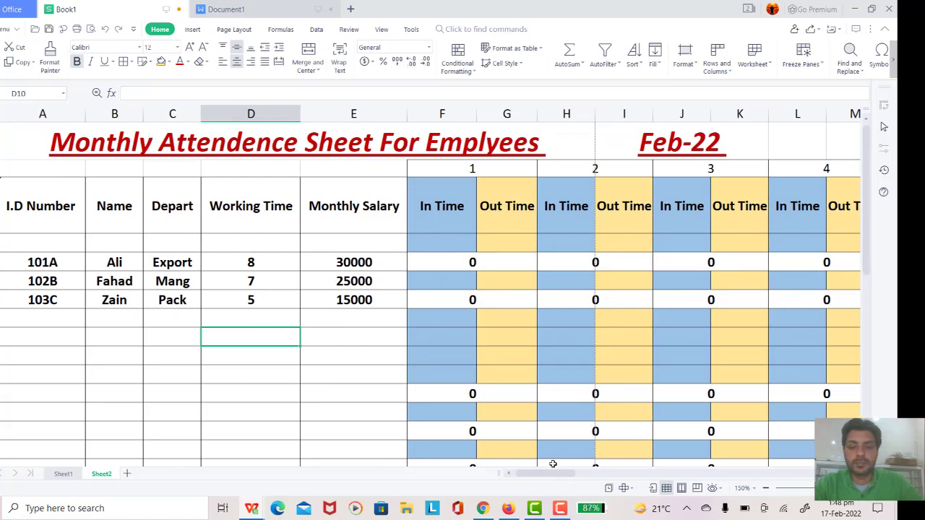
{"action": "left_click_drag", "start_coordinate": [553, 473], "coordinate": [802, 473]}
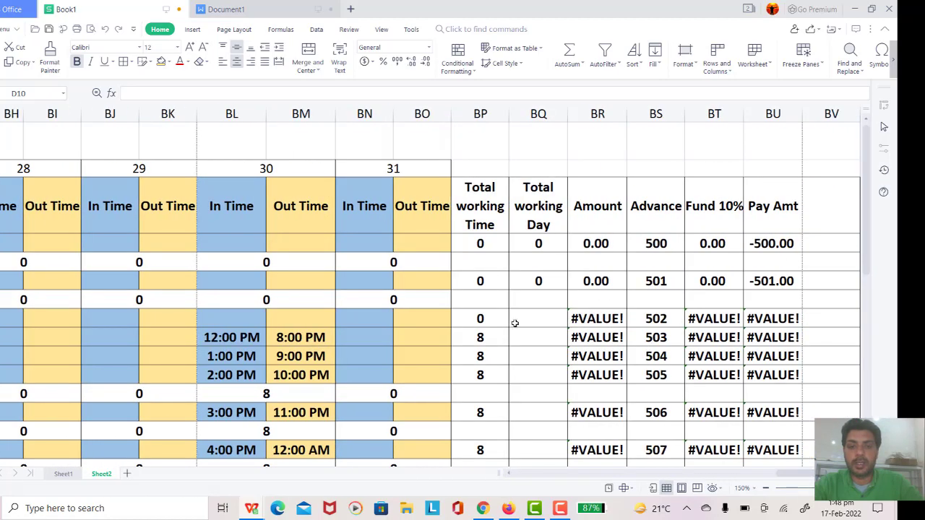
Delete the Advance values 500 through 507 from column BS
{"action": "left_click", "coordinate": [366, 242]}
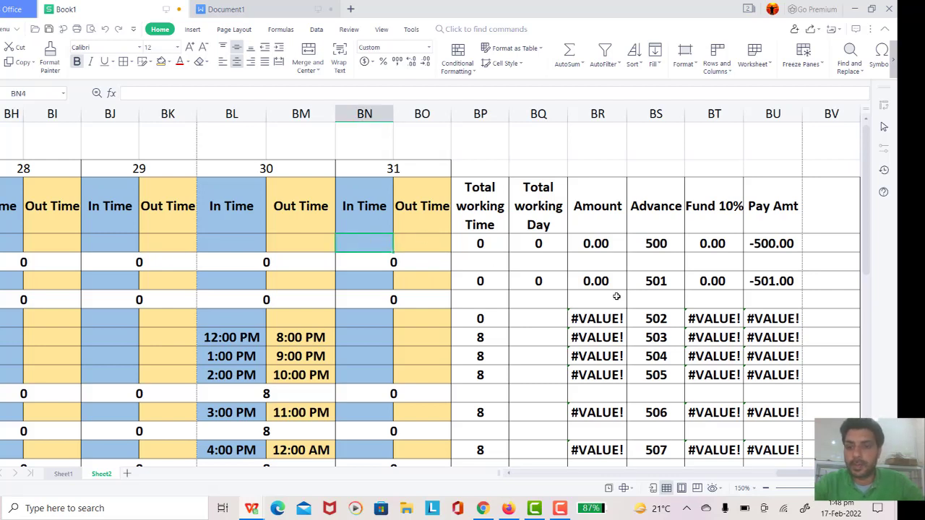
{"action": "left_click", "coordinate": [660, 246]}
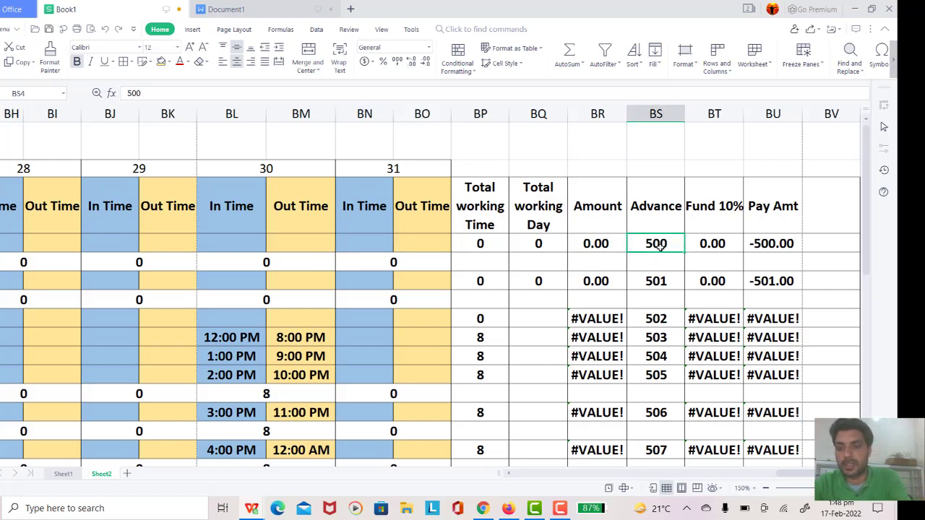
{"action": "key", "text": "Delete"}
{"action": "left_click", "coordinate": [660, 281]}
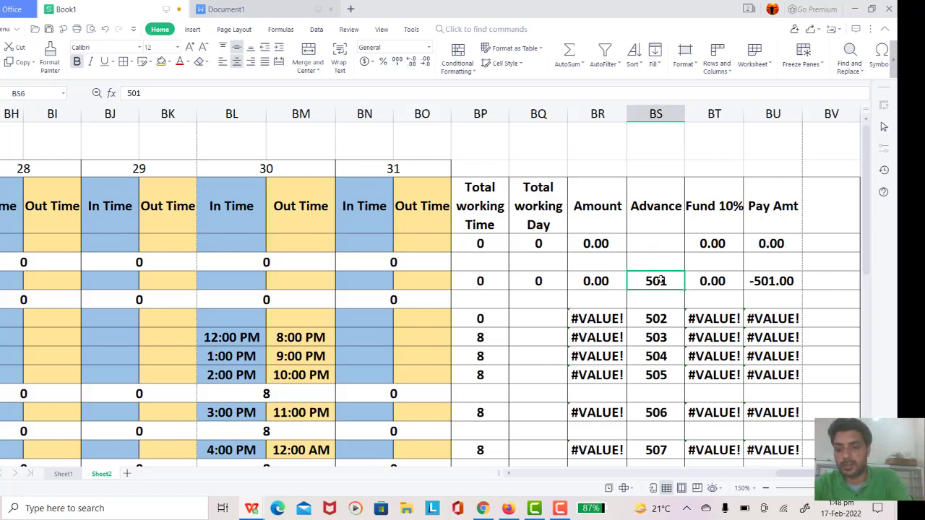
{"action": "key", "text": "shift+Down"}
{"action": "key", "text": "shift+Down"}
{"action": "key", "text": "shift+Down"}
{"action": "key", "text": "shift+Down"}
{"action": "key", "text": "shift+Down"}
{"action": "key", "text": "shift+Down"}
{"action": "key", "text": "shift+Down"}
{"action": "key", "text": "shift+Down"}
{"action": "key", "text": "shift+Down"}
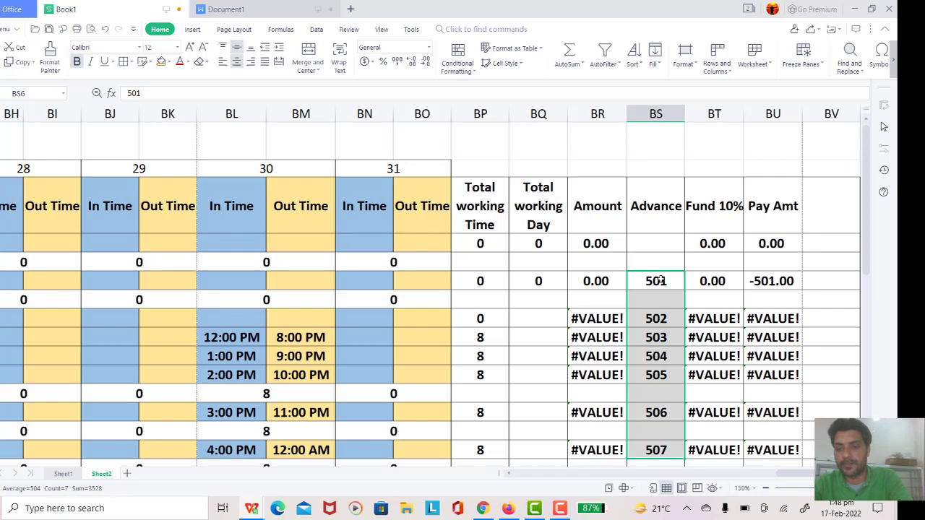
{"action": "key", "text": "Delete"}
{"action": "left_click", "coordinate": [661, 326]}
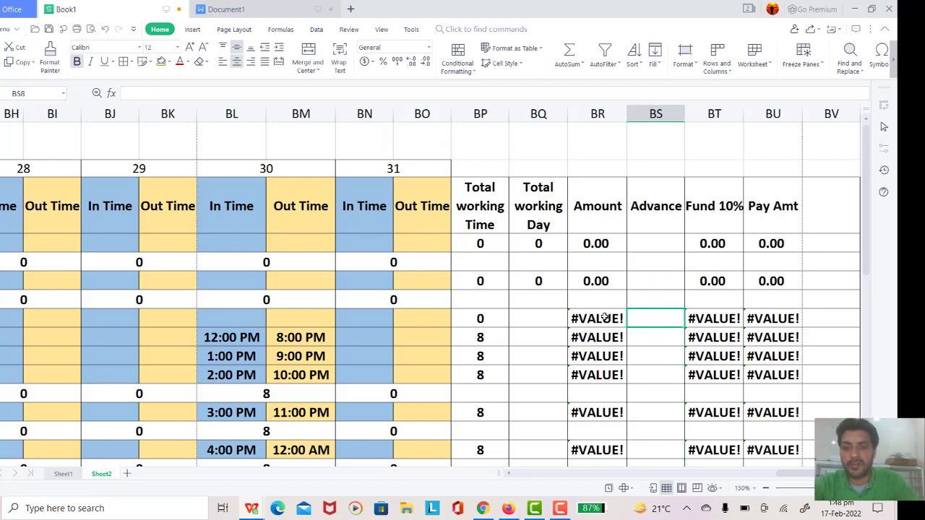
{"action": "left_click", "coordinate": [605, 318]}
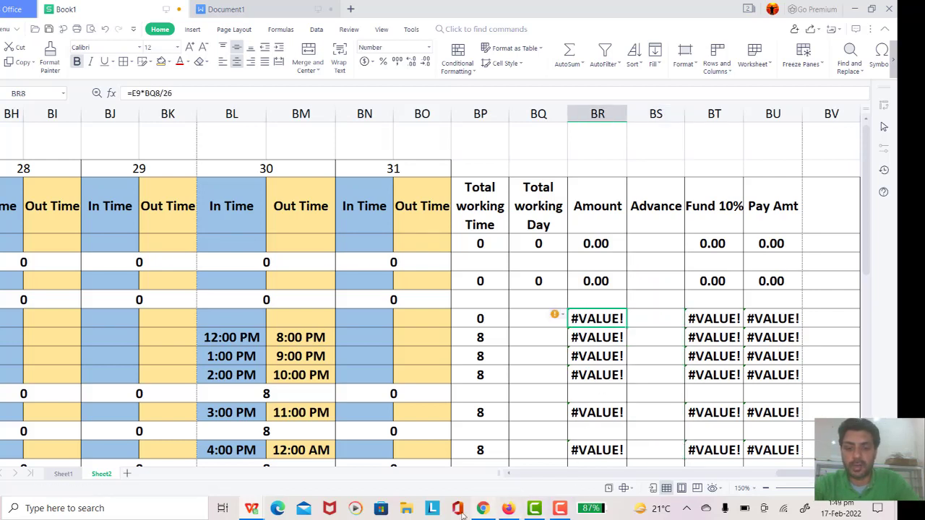
Wrap BR8's Amount formula E9*BQ8/26 in an IFERROR with a blank "" fallback
{"action": "left_click", "coordinate": [560, 509]}
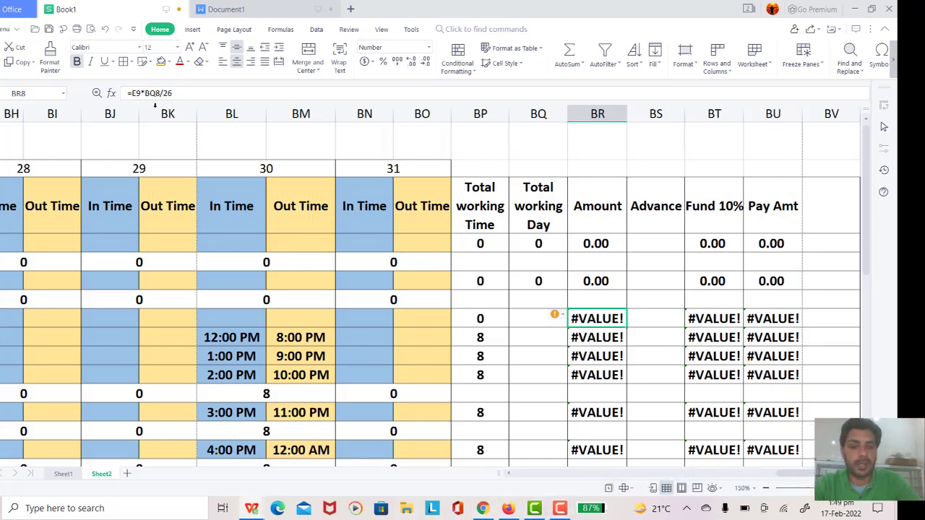
{"action": "left_click", "coordinate": [590, 357]}
{"action": "left_click", "coordinate": [589, 322]}
{"action": "left_click", "coordinate": [132, 93]}
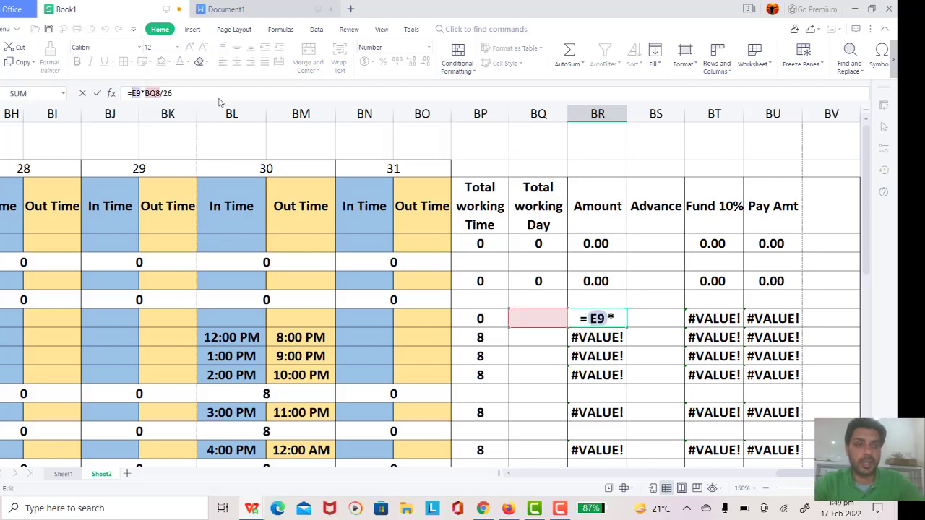
{"action": "type", "text": "if("}
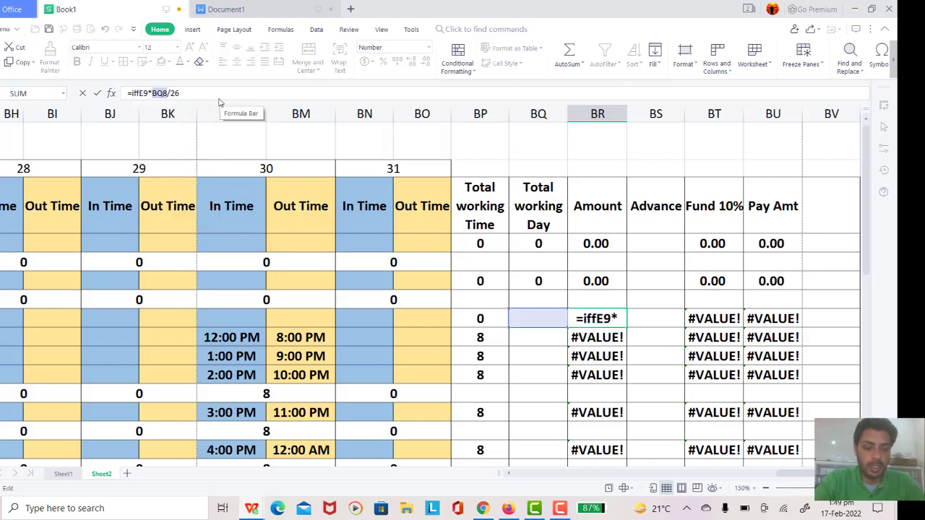
{"action": "type", "text": "error"}
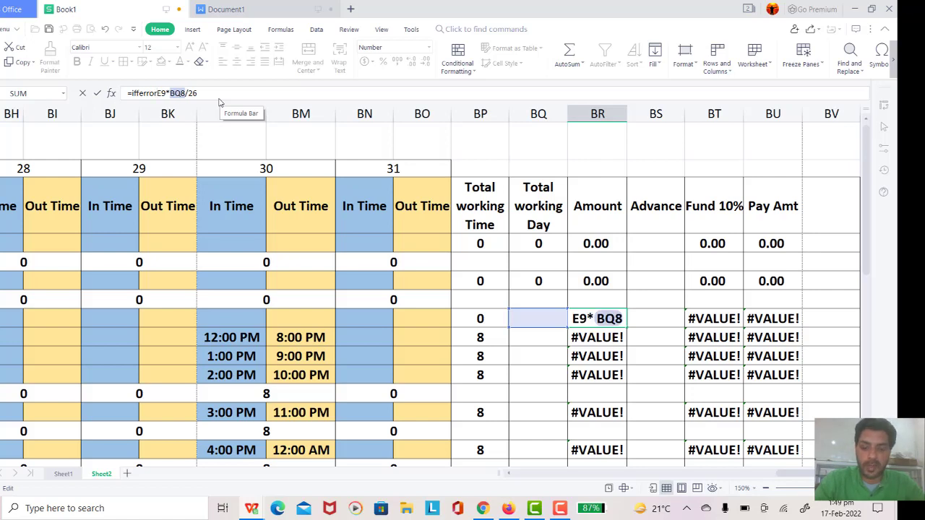
{"action": "type", "text": "("}
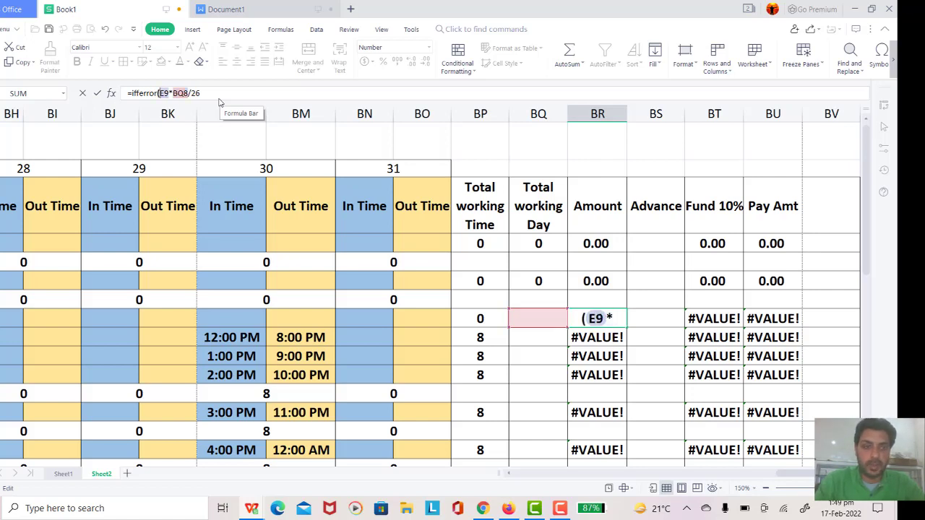
{"action": "key", "text": "End"}
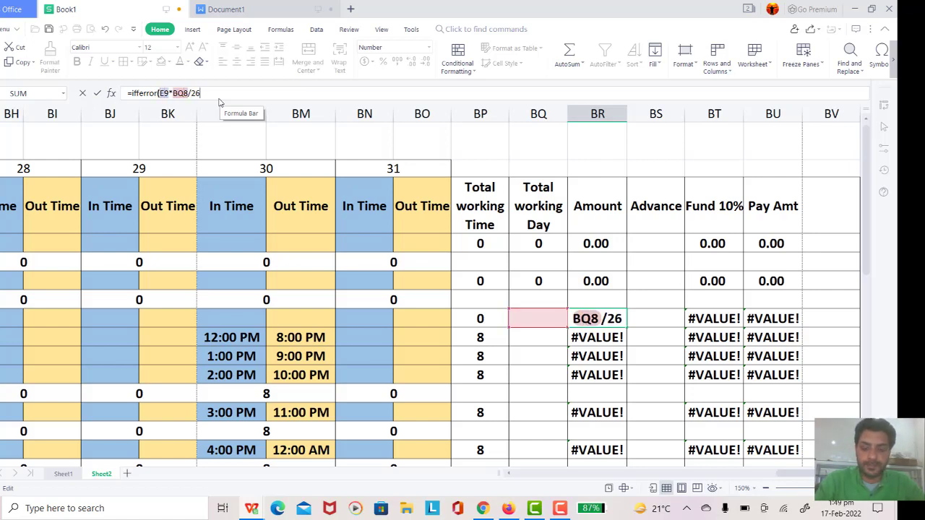
{"action": "type", "text": ","}
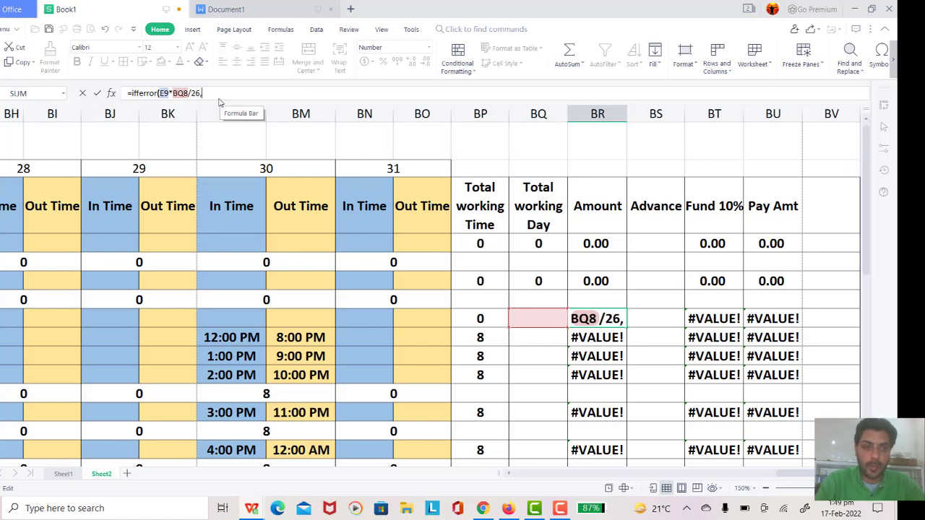
{"action": "type", "text": "\""}
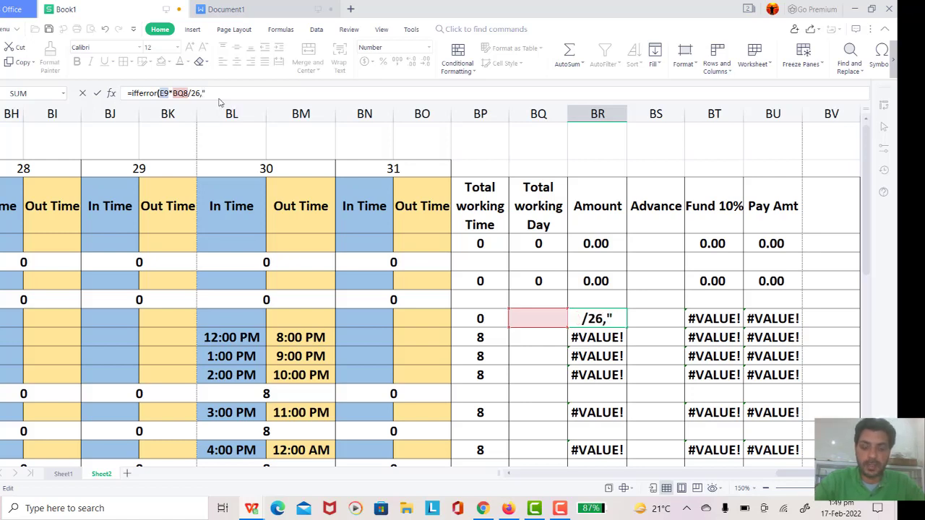
{"action": "type", "text": "\")"}
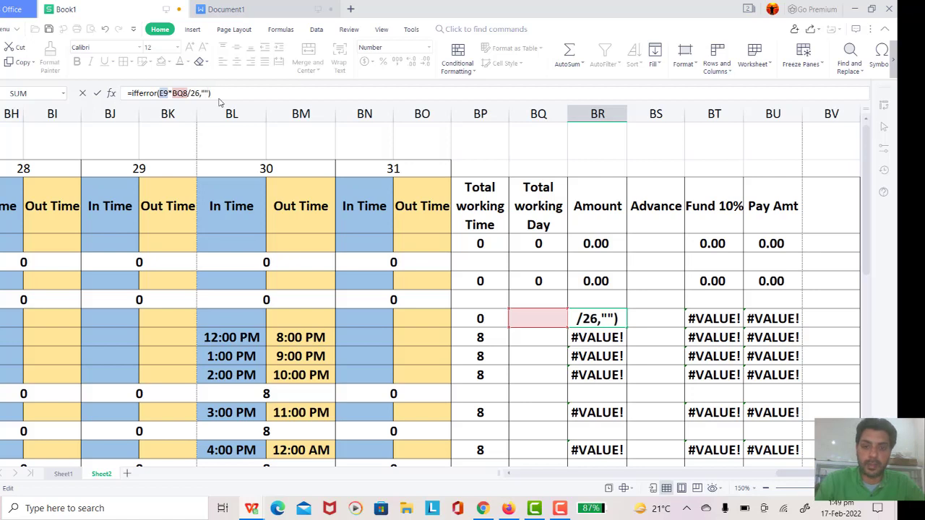
{"action": "key", "text": "Return"}
{"action": "key", "text": "Up"}
{"action": "key", "text": "Up"}
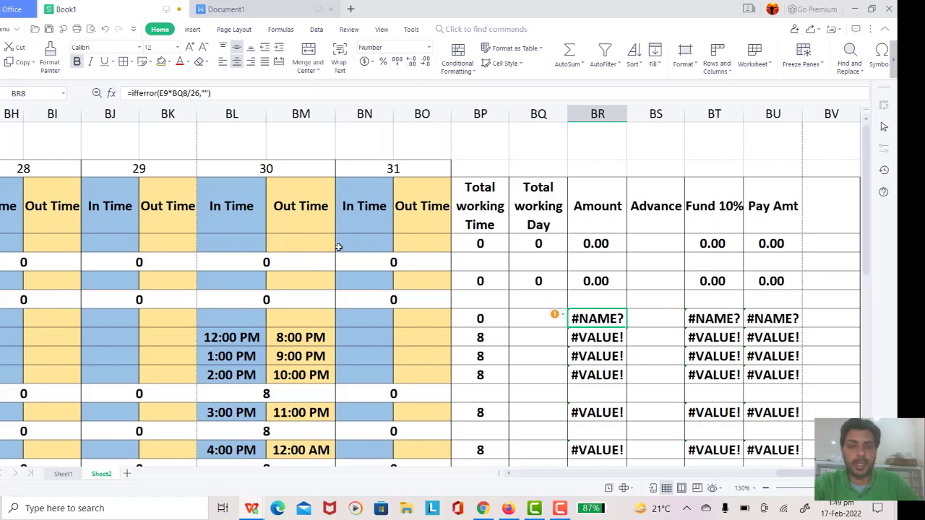
Enter a 9:00 AM In Time and 5:00 PM Out Time for the first employee's day 31
{"action": "left_click", "coordinate": [358, 245]}
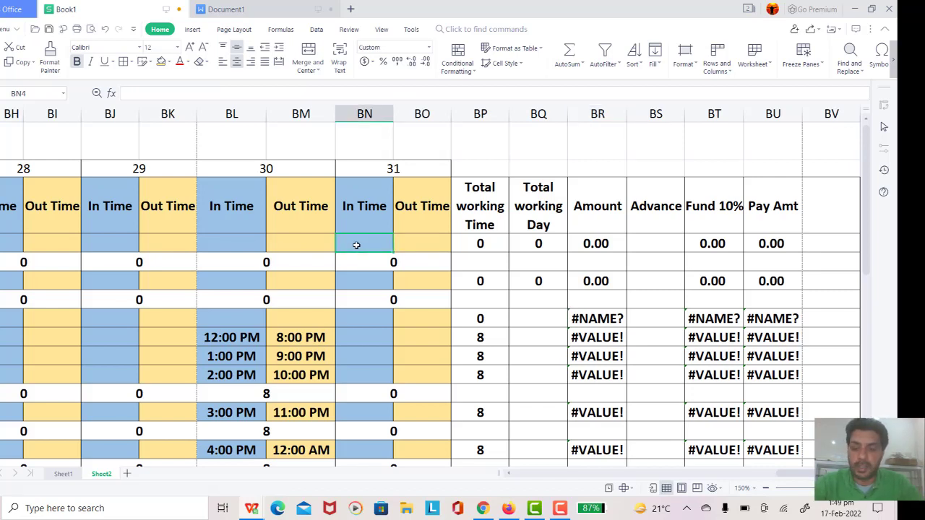
{"action": "type", "text": "9"}
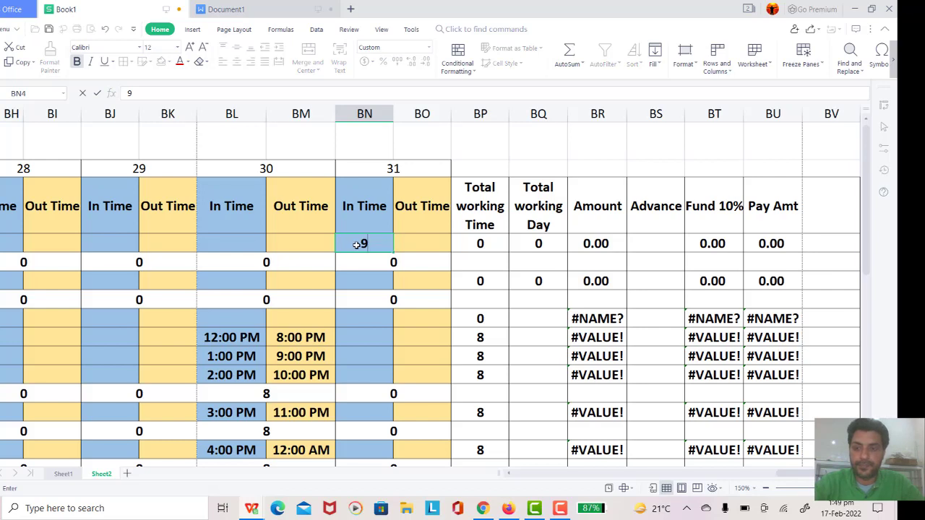
{"action": "type", "text": ":0"}
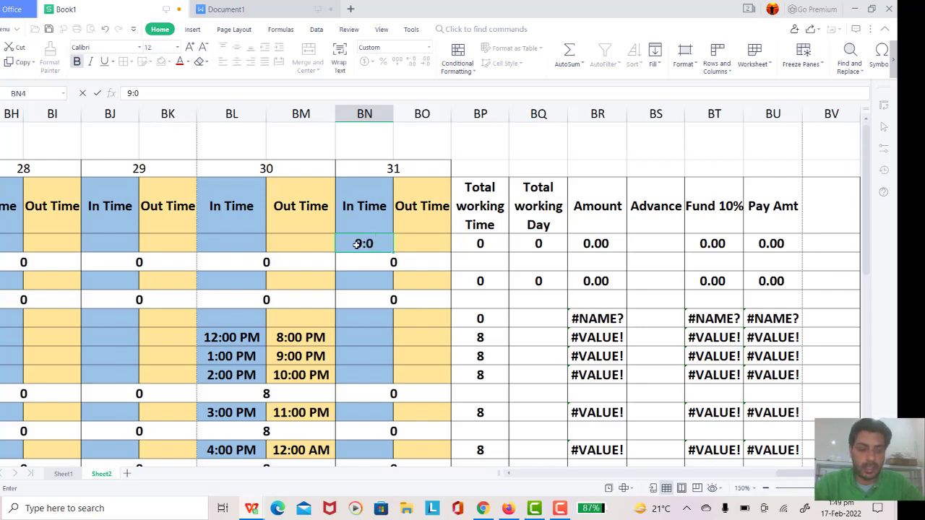
{"action": "type", "text": "0 a"}
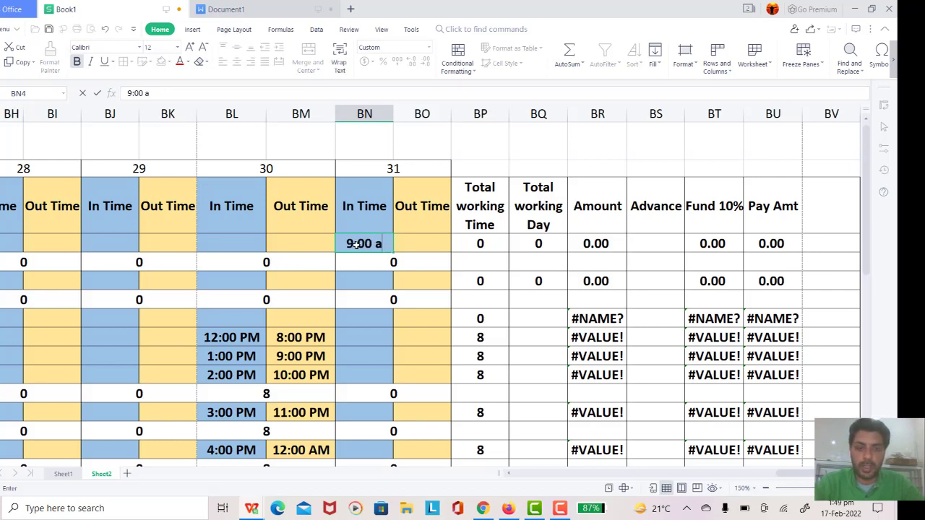
{"action": "type", "text": "m"}
{"action": "key", "text": "Return"}
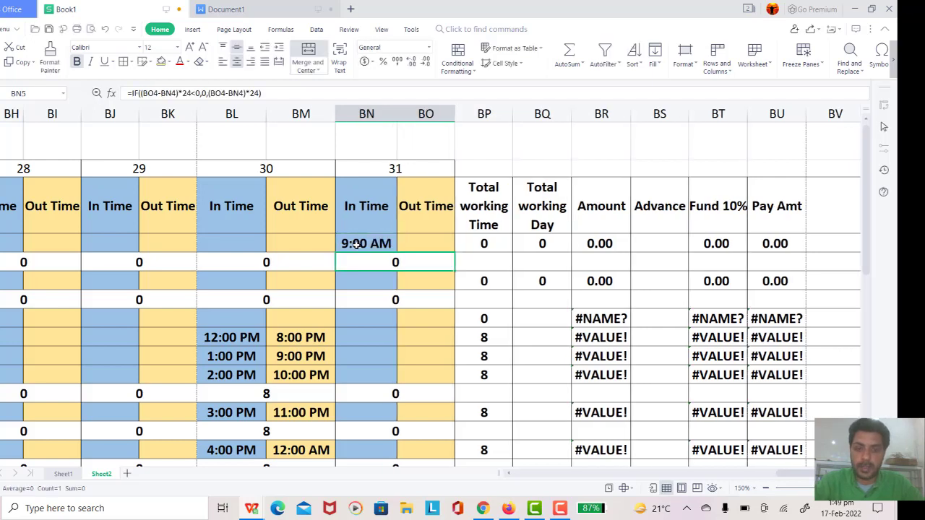
{"action": "key", "text": "Up"}
{"action": "key", "text": "Right"}
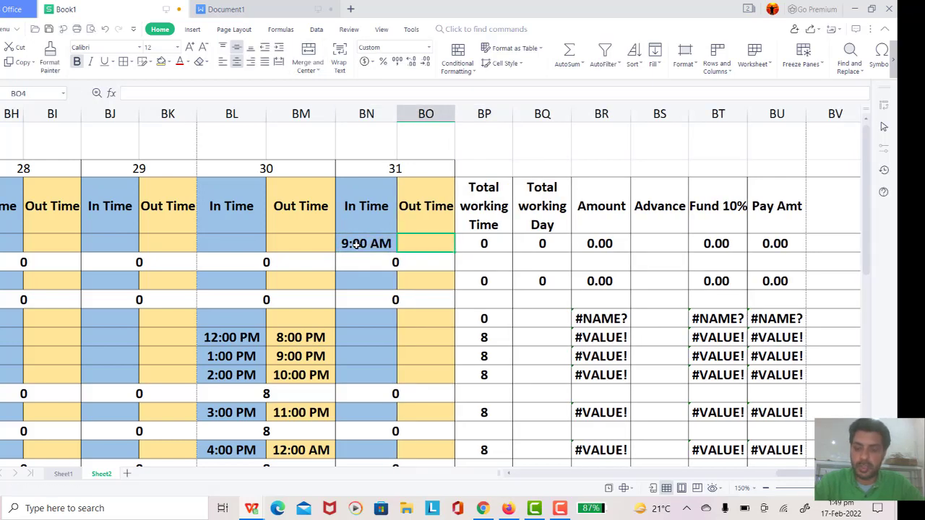
{"action": "type", "text": "5:"}
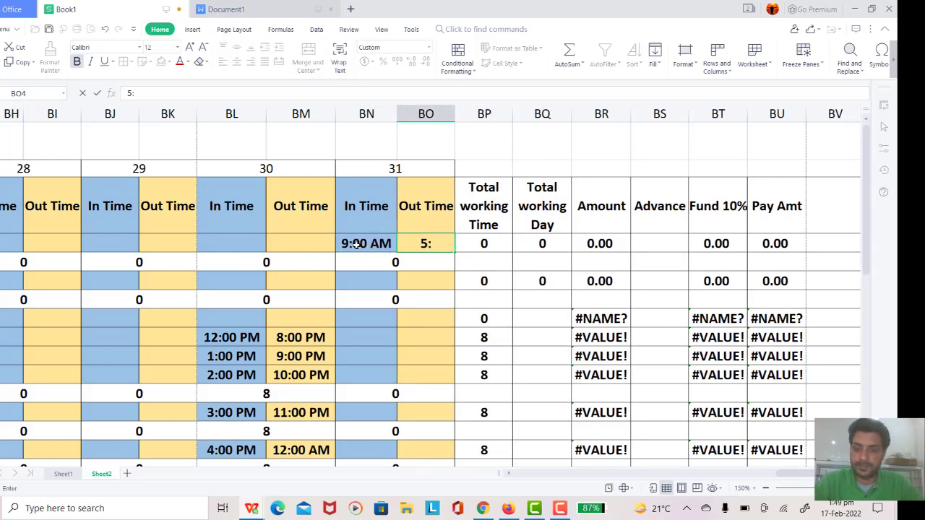
{"action": "type", "text": "00 pm"}
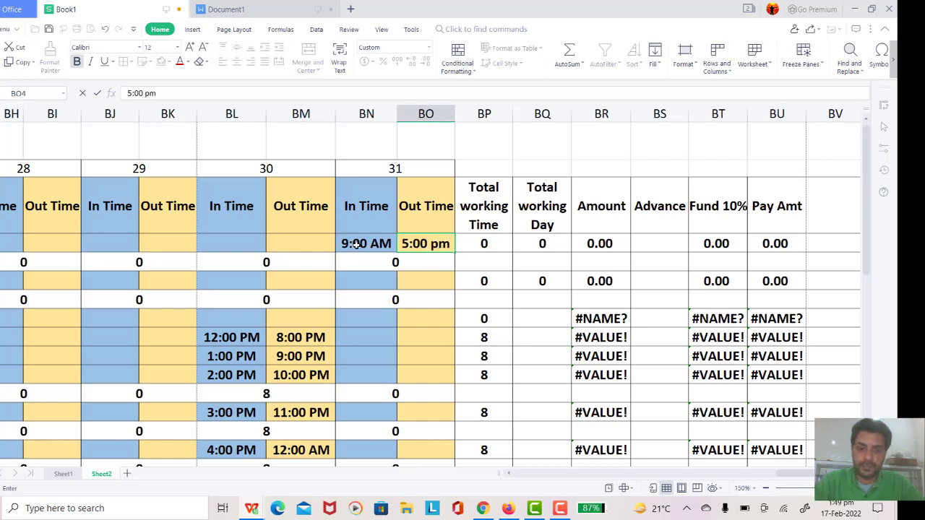
{"action": "key", "text": "Return"}
Enter a 500 Advance for the first employee, bringing Pay Amt to 538.46
{"action": "key", "text": "Right"}
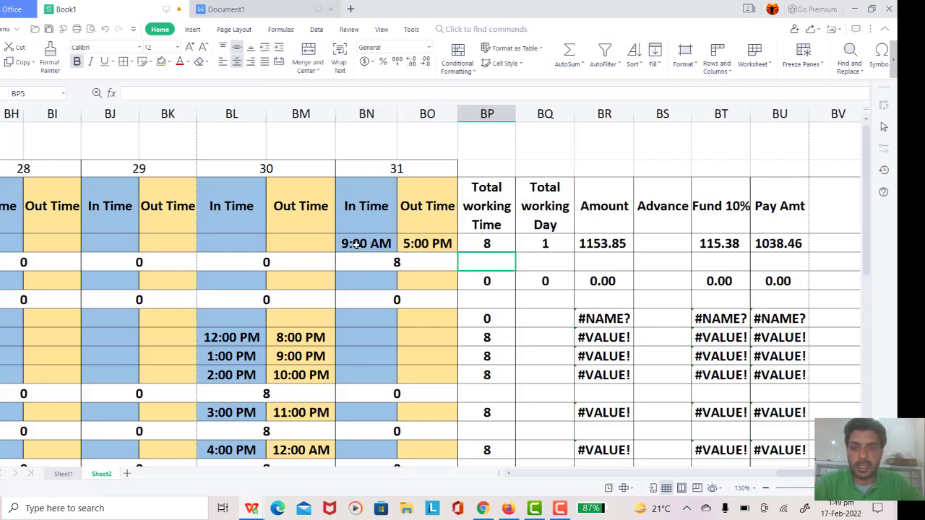
{"action": "key", "text": "Right"}
{"action": "key", "text": "Right"}
{"action": "key", "text": "Right"}
{"action": "key", "text": "Right"}
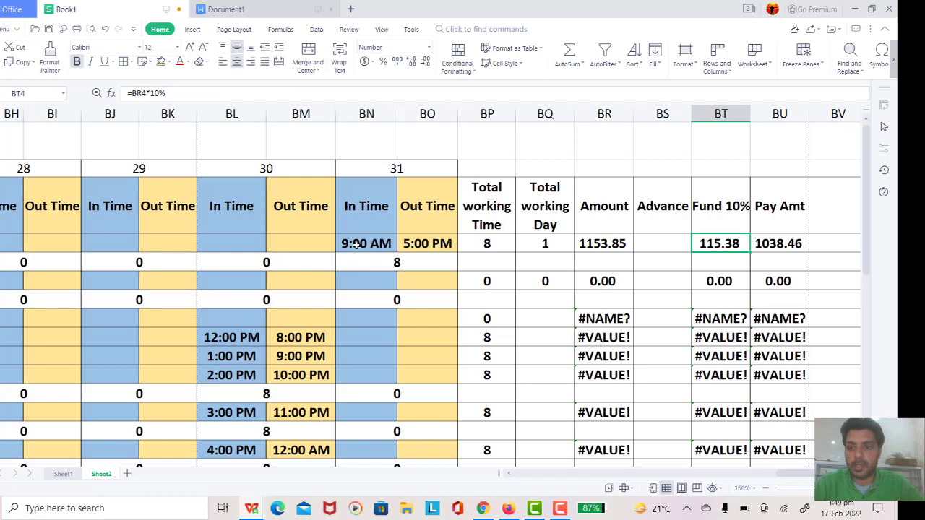
{"action": "key", "text": "Left"}
{"action": "key", "text": "Right"}
{"action": "key", "text": "Right"}
{"action": "key", "text": "Left"}
{"action": "key", "text": "Left"}
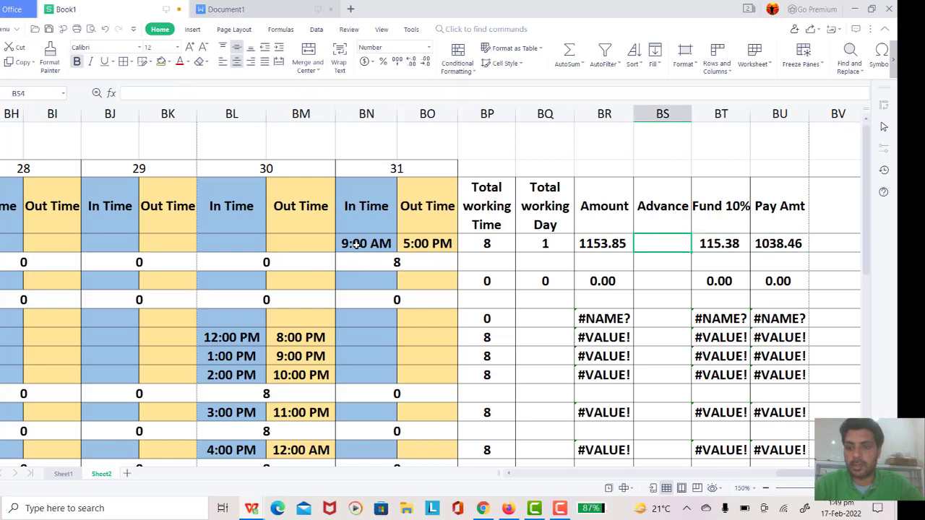
{"action": "type", "text": "500"}
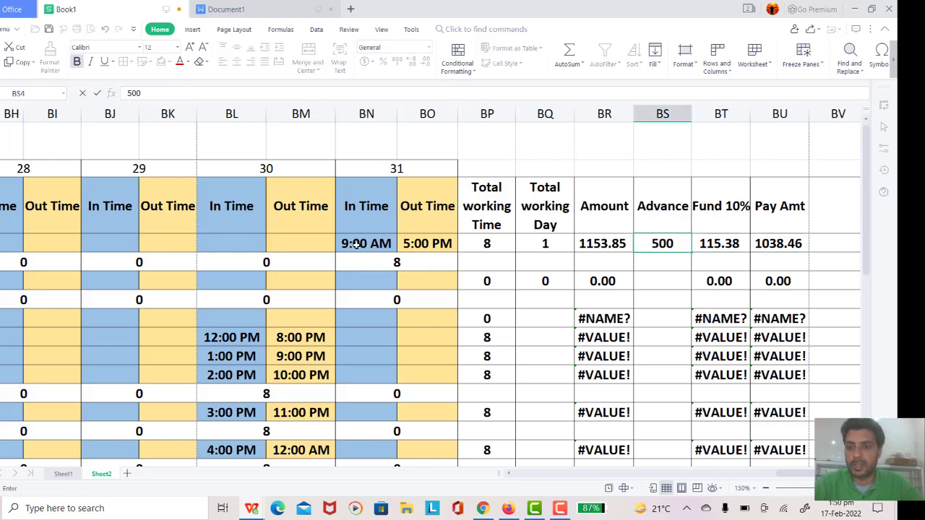
{"action": "key", "text": "Return"}
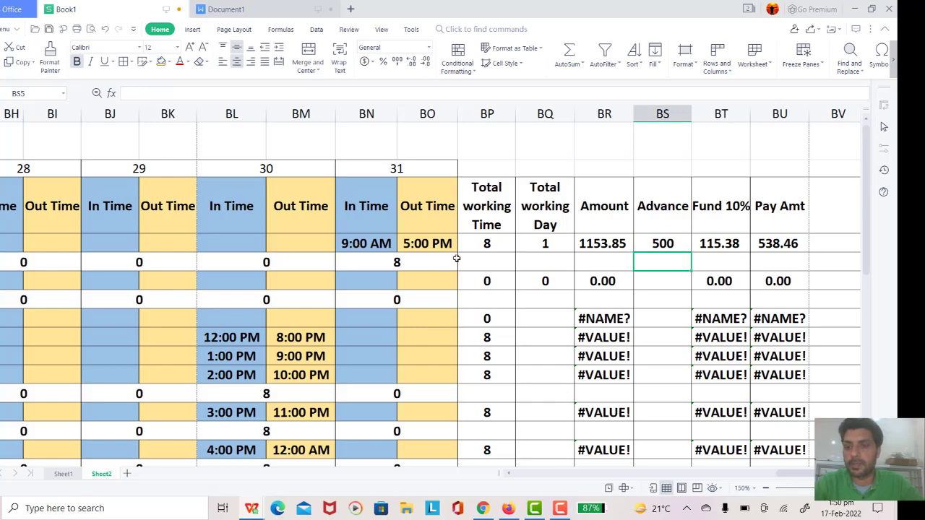
{"action": "left_click", "coordinate": [794, 239]}
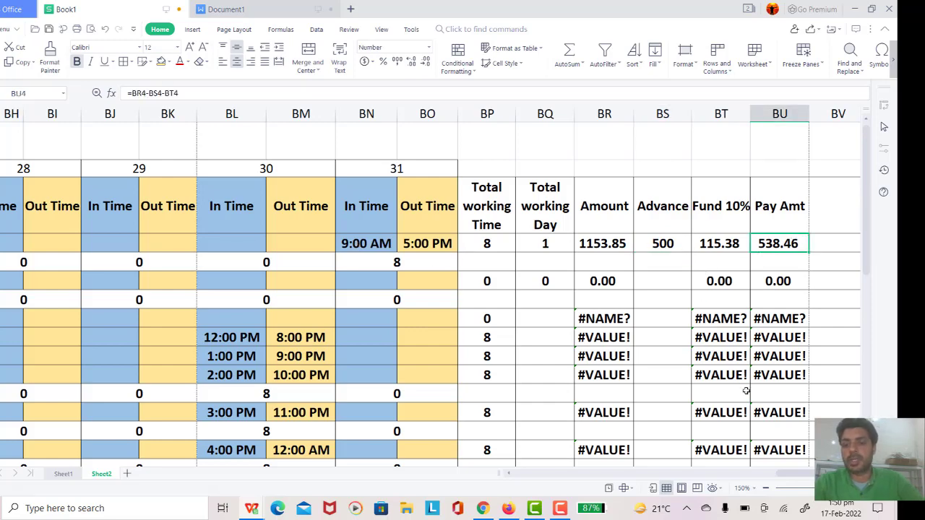
{"action": "left_click_drag", "start_coordinate": [798, 474], "coordinate": [517, 475]}
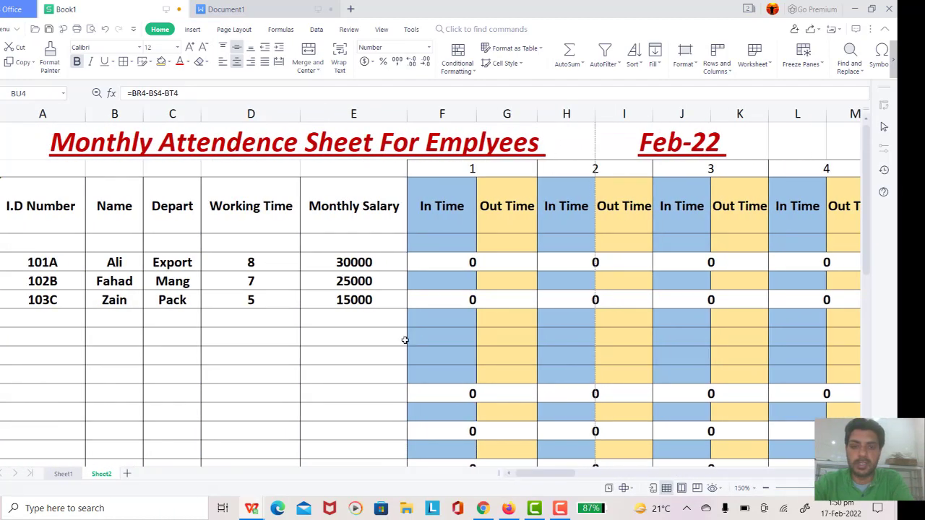
{"action": "scroll", "coordinate": [371, 280], "scroll_direction": "down", "scroll_amount": 2}
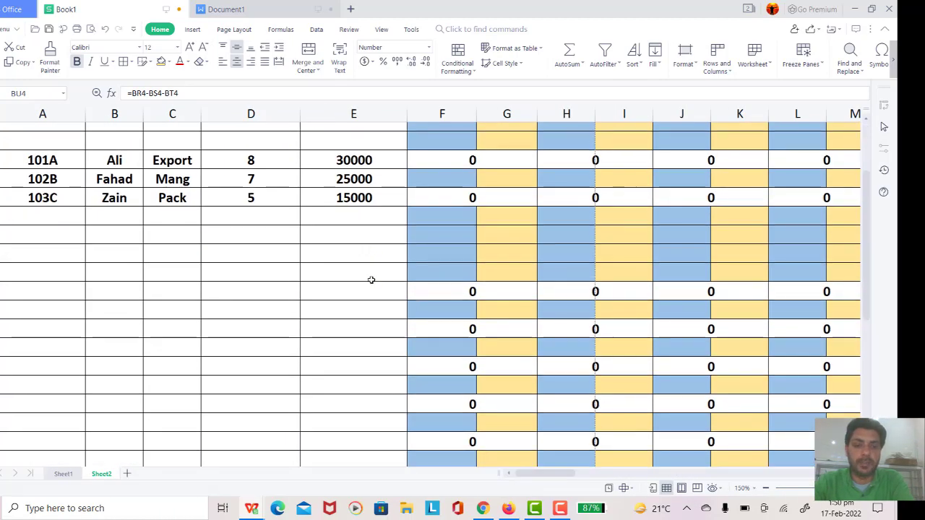
{"action": "scroll", "coordinate": [371, 281], "scroll_direction": "up", "scroll_amount": 2}
{"action": "scroll", "coordinate": [371, 280], "scroll_direction": "down", "scroll_amount": 5}
{"action": "scroll", "coordinate": [371, 280], "scroll_direction": "up", "scroll_amount": 2}
{"action": "scroll", "coordinate": [370, 281], "scroll_direction": "up", "scroll_amount": 3}
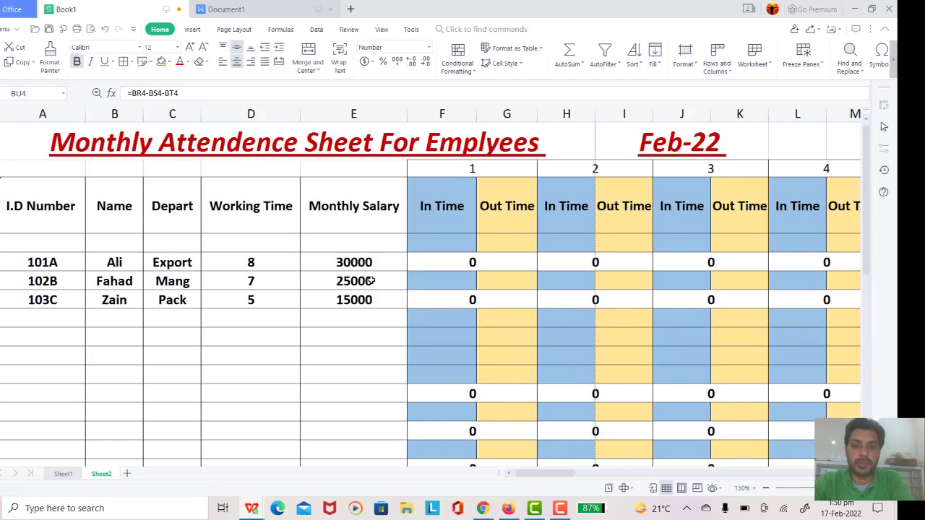
{"action": "left_click_drag", "start_coordinate": [566, 478], "coordinate": [853, 470]}
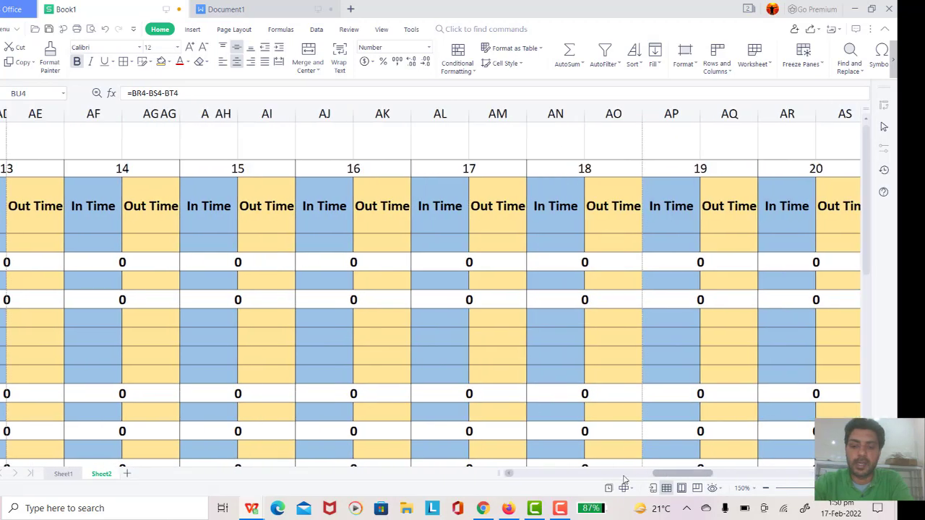
{"action": "left_click_drag", "start_coordinate": [795, 473], "coordinate": [542, 474]}
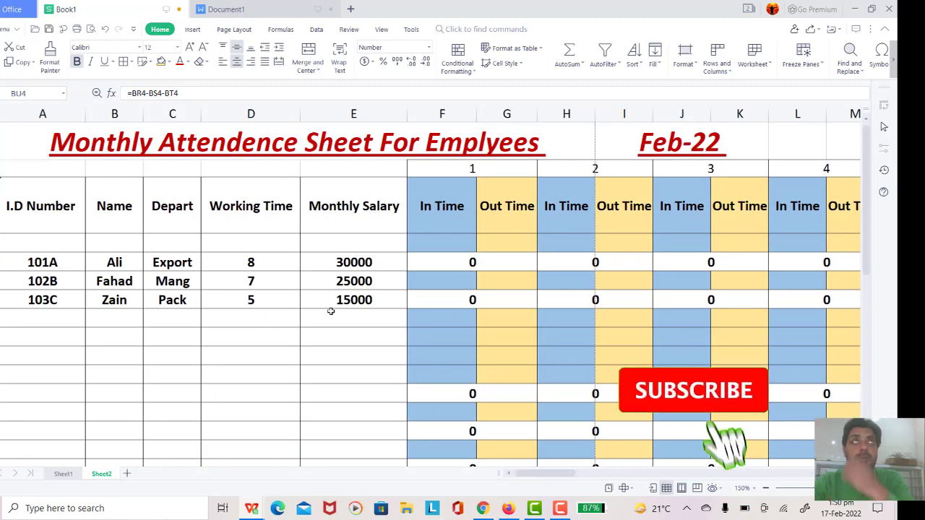